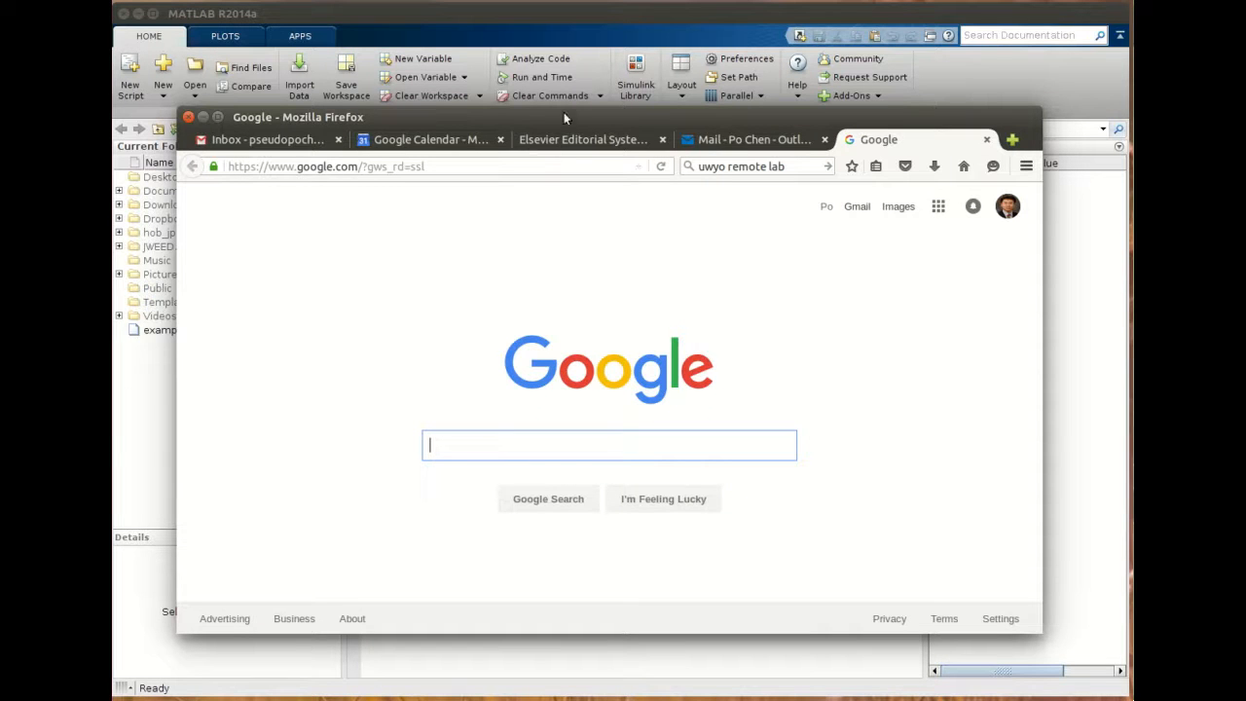
- Search Google for the suggested query "uwyo it building"
{"action": "left_click_drag", "start_coordinate": [563, 112], "coordinate": [570, 118]}
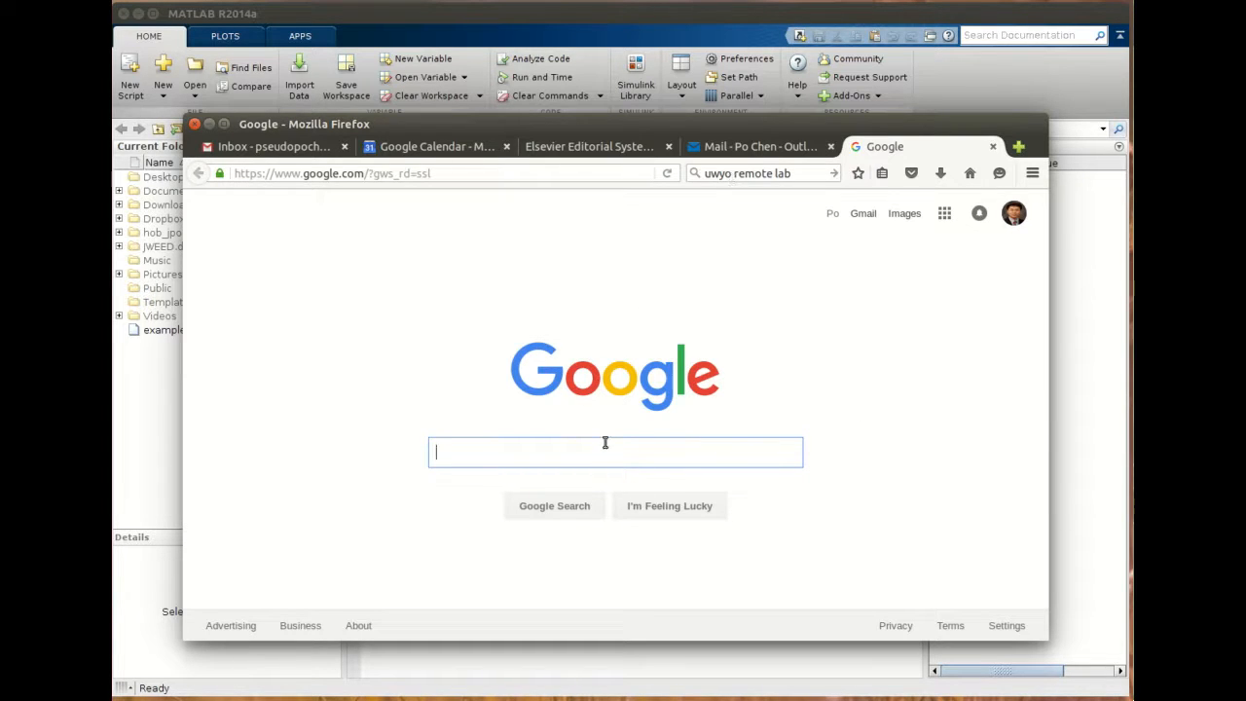
{"action": "type", "text": "uwyo "}
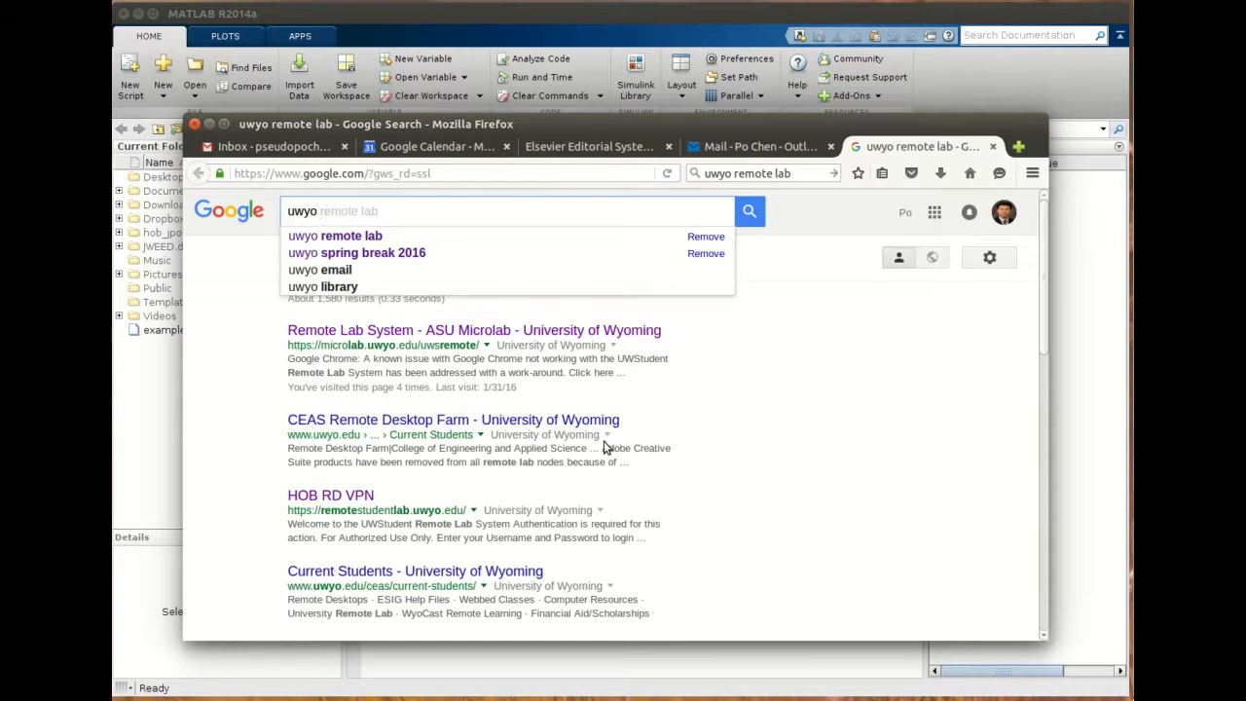
{"action": "type", "text": "it"}
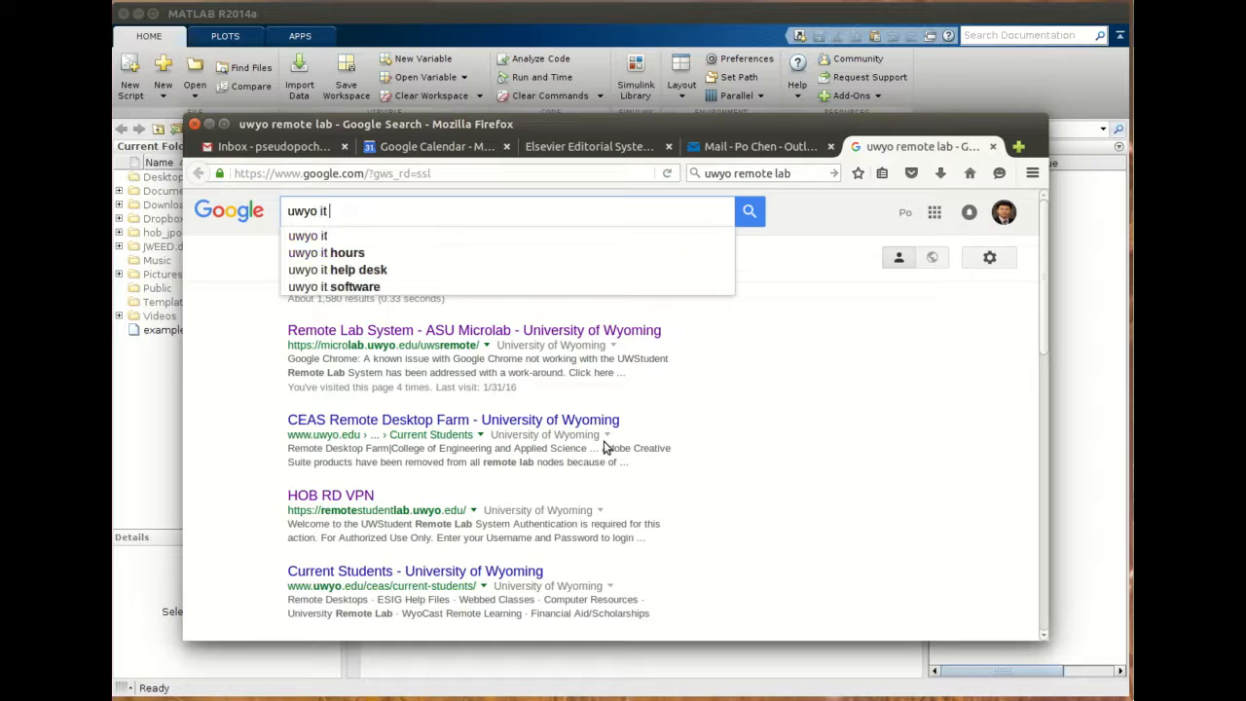
{"action": "type", "text": " bu"}
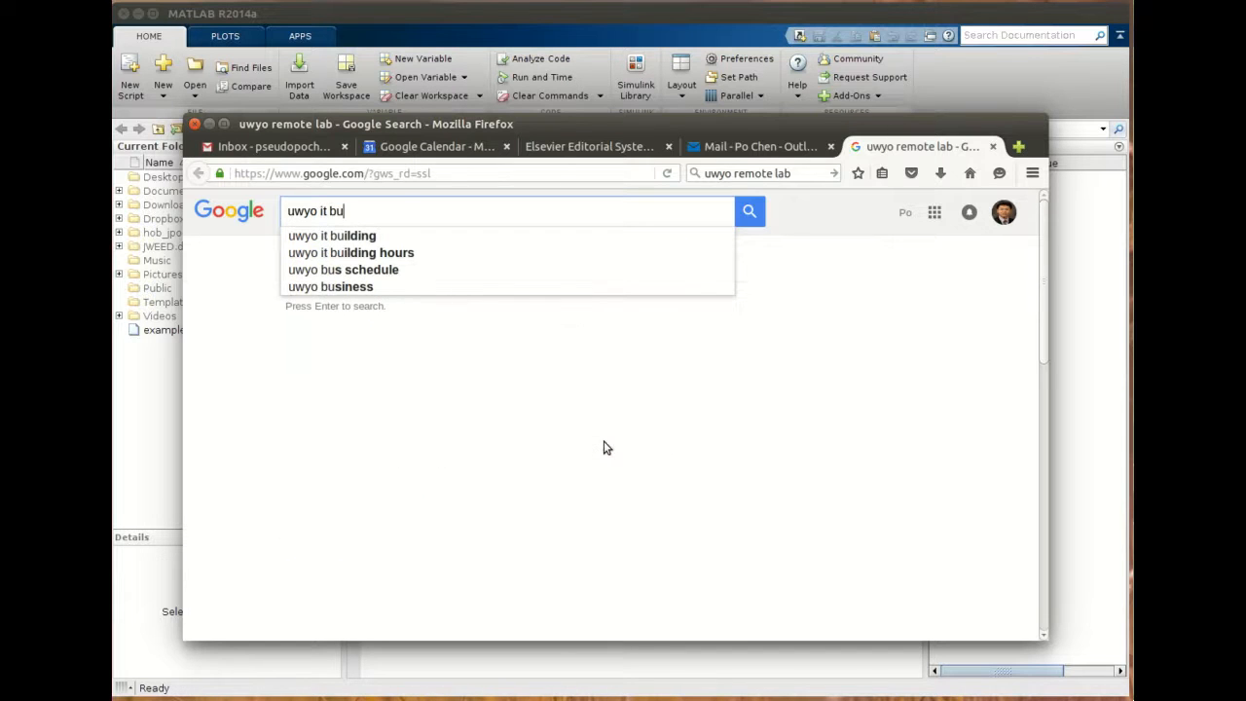
{"action": "key", "text": "Down"}
{"action": "key", "text": "Return"}
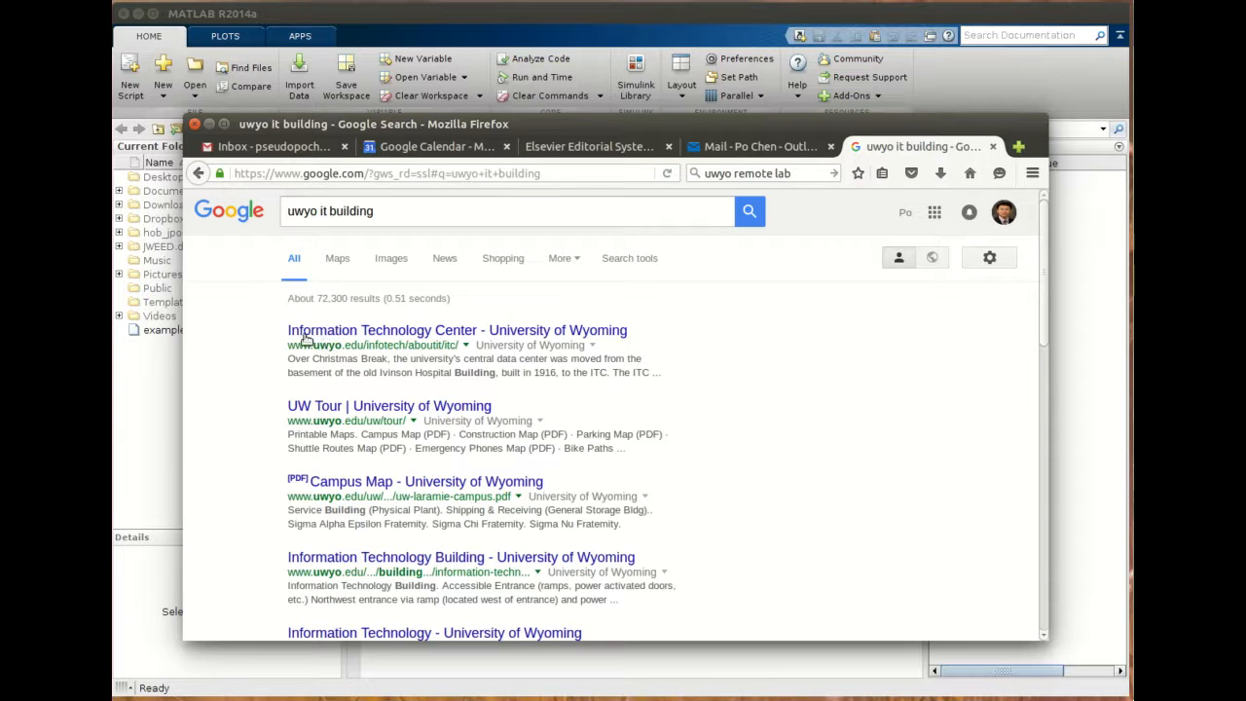
- Open the Information Technology Center – University of Wyoming result and read through the page
{"action": "left_click", "coordinate": [534, 332]}
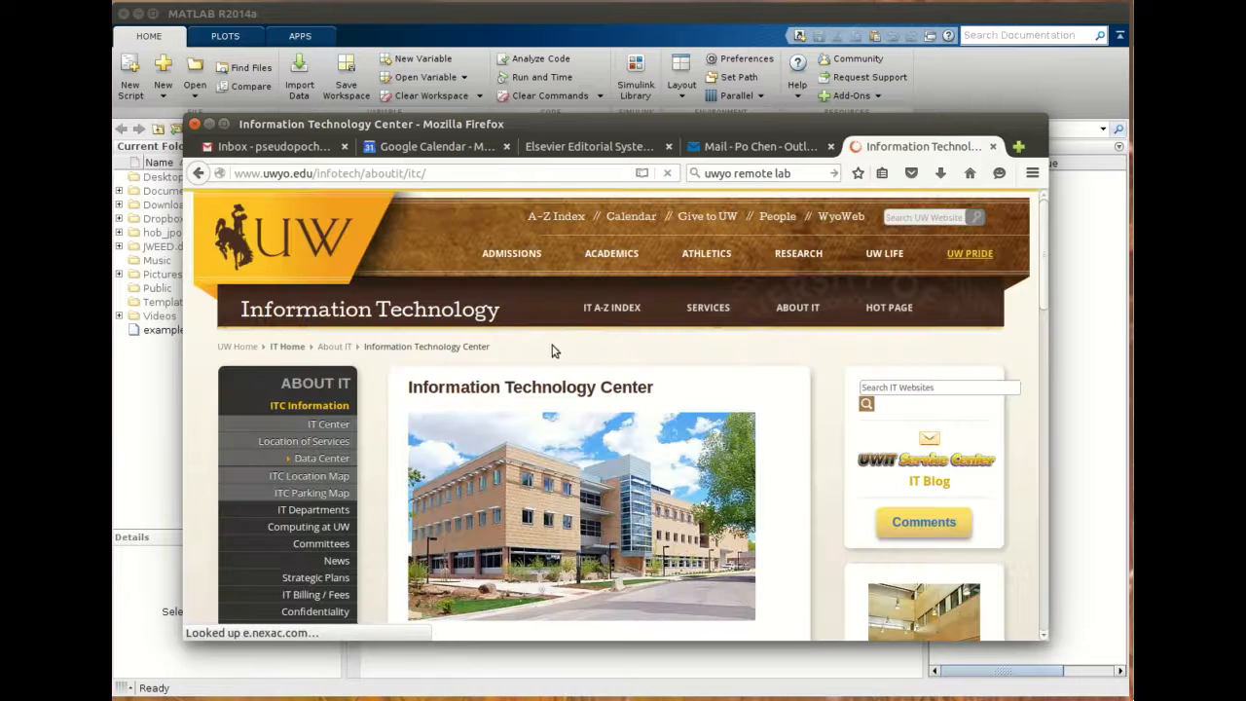
{"action": "scroll", "coordinate": [605, 428], "scroll_direction": "down", "scroll_amount": 3}
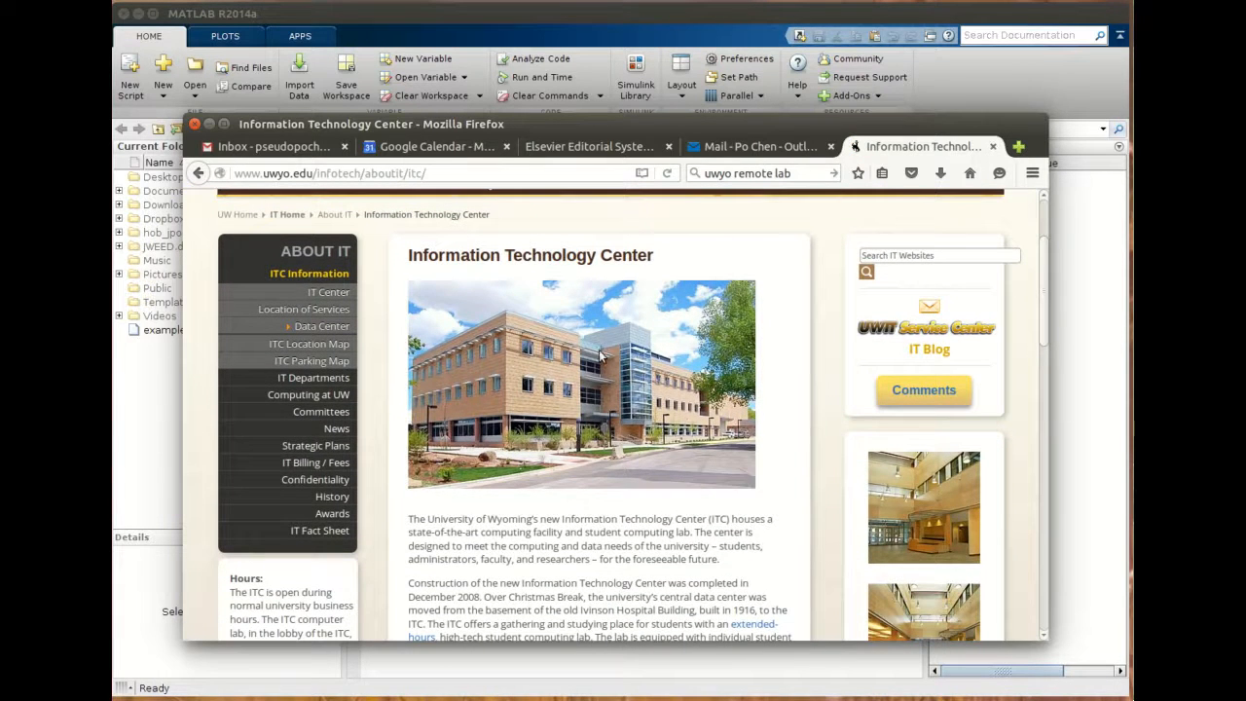
{"action": "scroll", "coordinate": [665, 443], "scroll_direction": "down", "scroll_amount": 8}
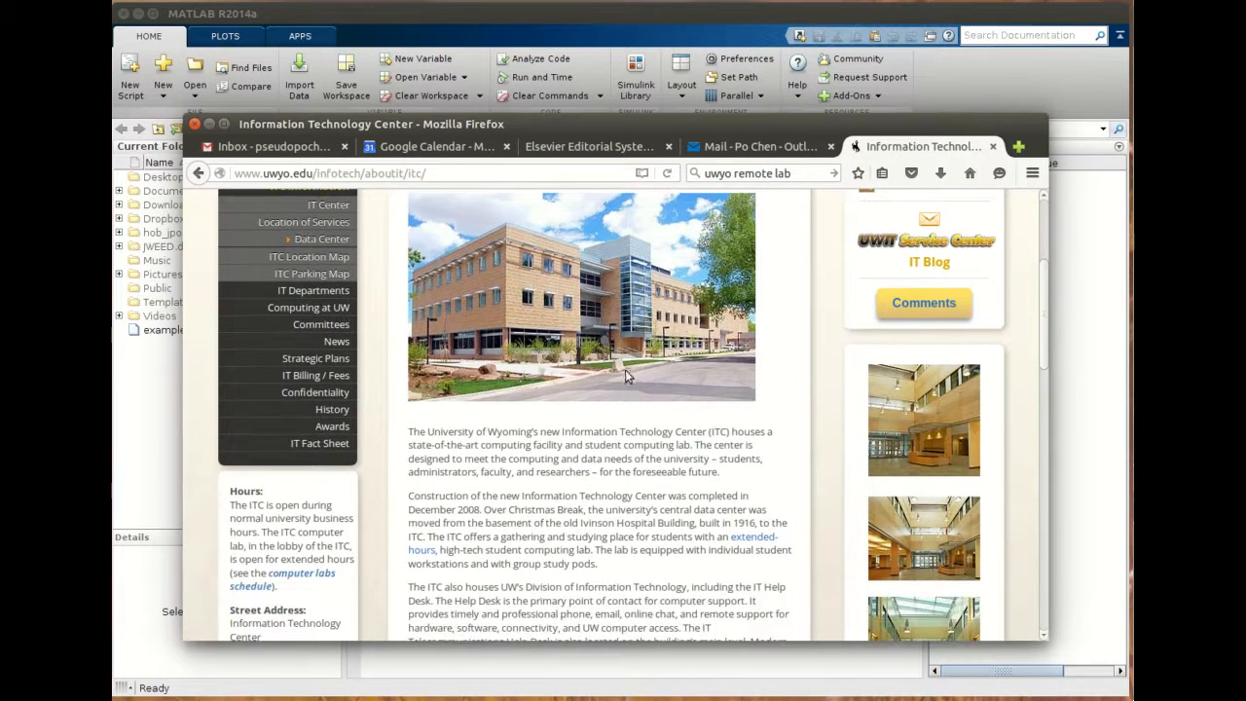
{"action": "scroll", "coordinate": [626, 383], "scroll_direction": "down", "scroll_amount": 4}
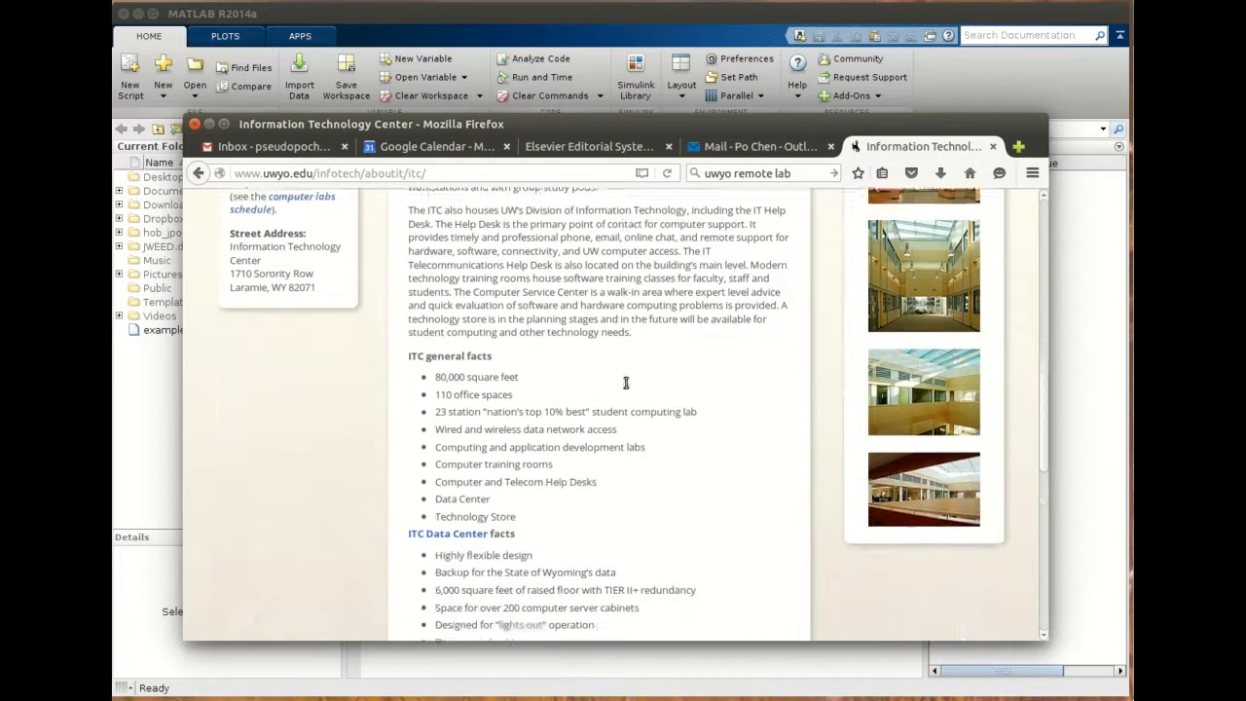
{"action": "scroll", "coordinate": [626, 385], "scroll_direction": "down", "scroll_amount": 8}
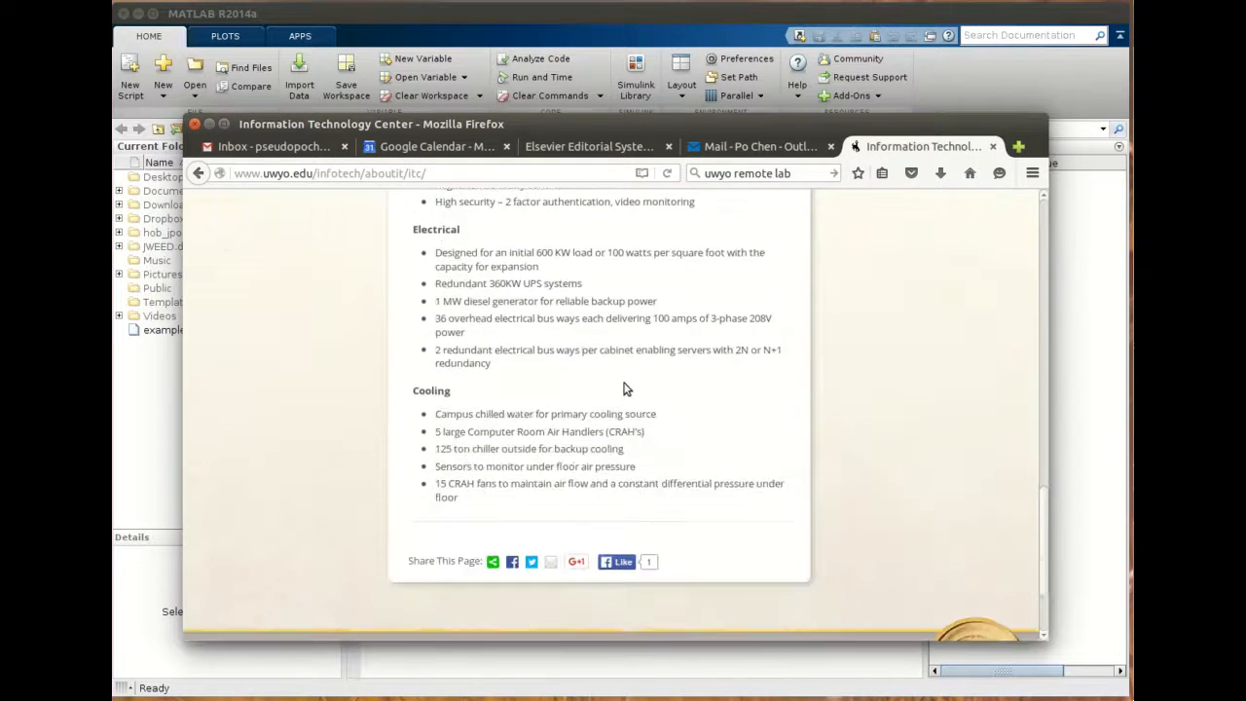
{"action": "scroll", "coordinate": [626, 390], "scroll_direction": "up", "scroll_amount": 20}
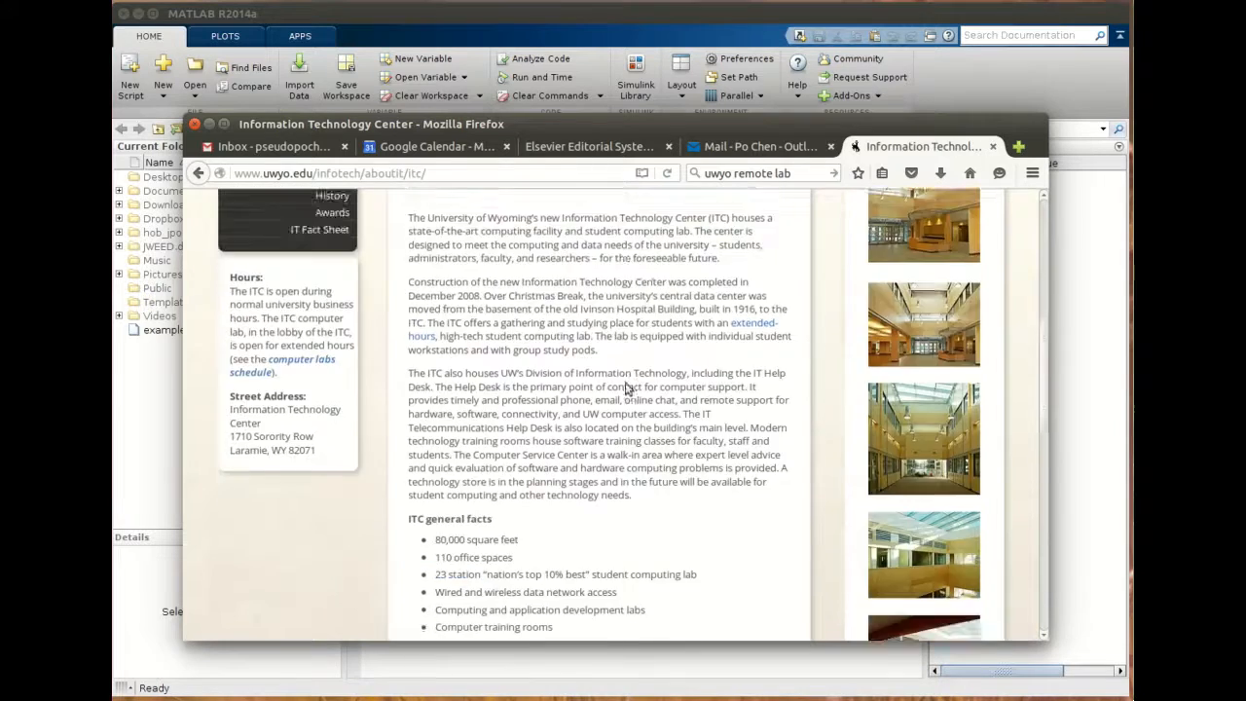
{"action": "scroll", "coordinate": [626, 383], "scroll_direction": "up", "scroll_amount": 7}
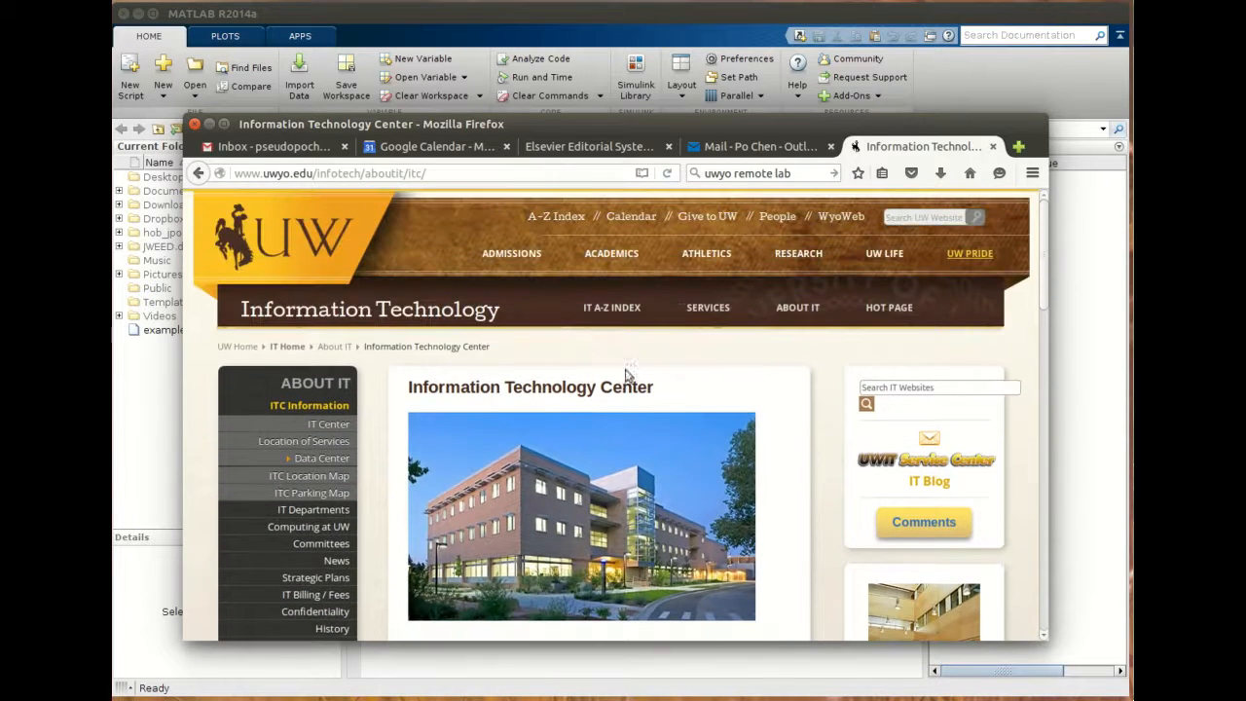
- Go to maps.google.com from the address bar
{"action": "left_click", "coordinate": [415, 175]}
{"action": "type", "text": "map"}
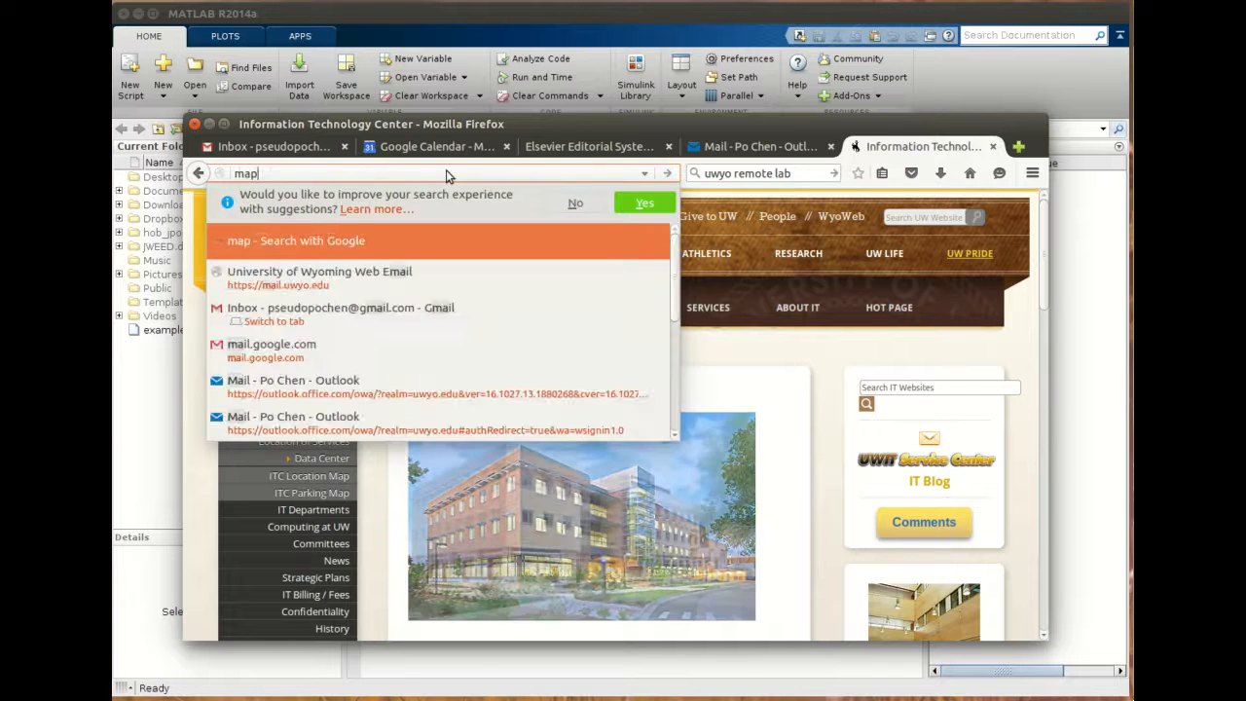
{"action": "type", "text": "s.google.com"}
{"action": "key", "text": "Return"}
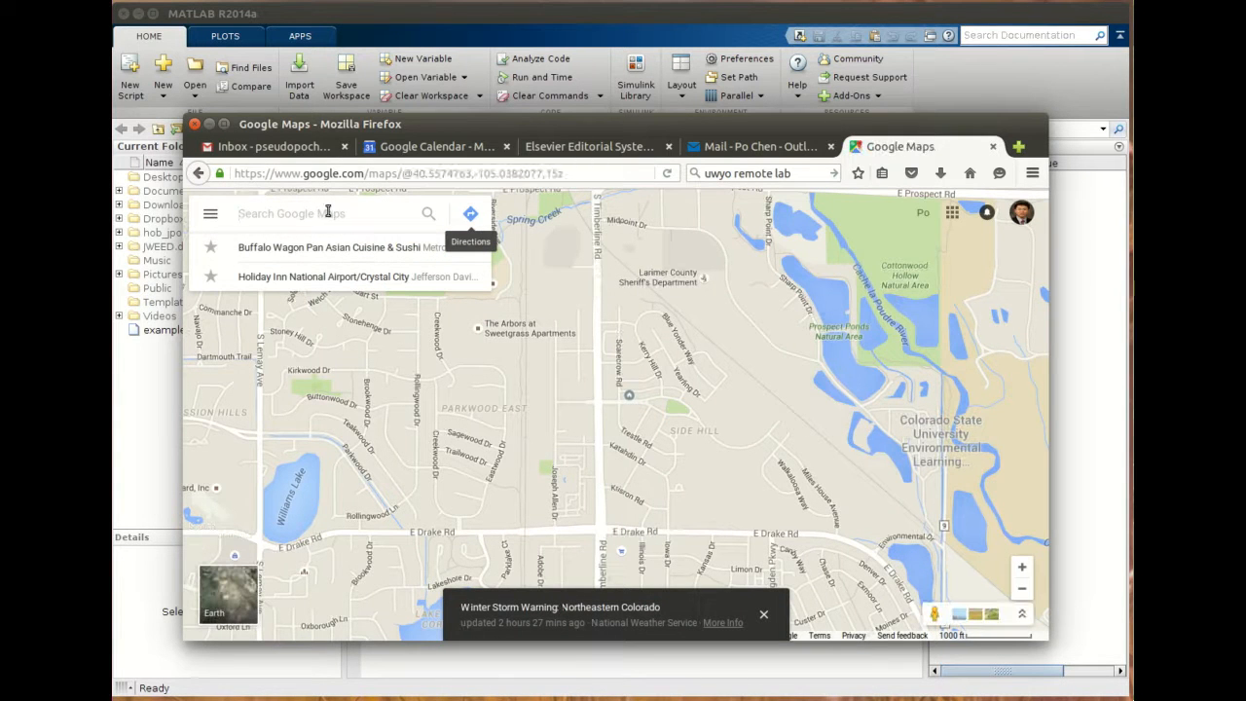
- Search Google Maps for university of wyoming information technology and pick the suggestion
{"action": "type", "text": "university of wyoming"}
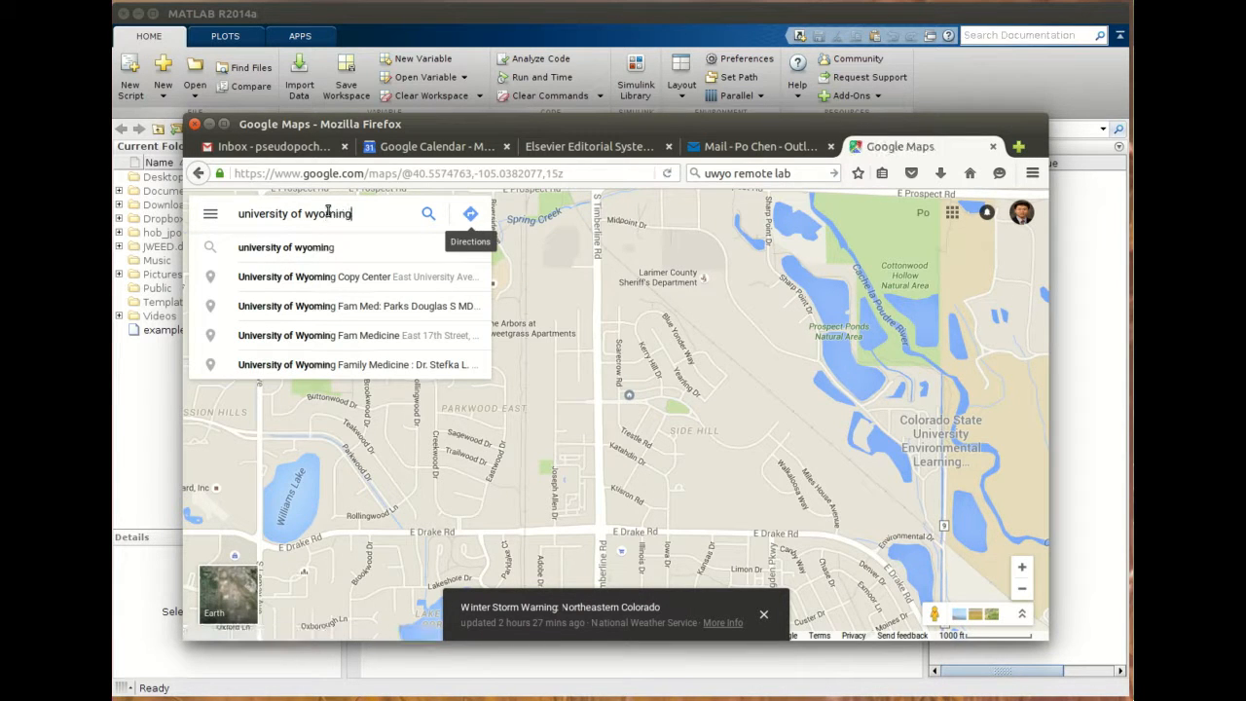
{"action": "type", "text": " info"}
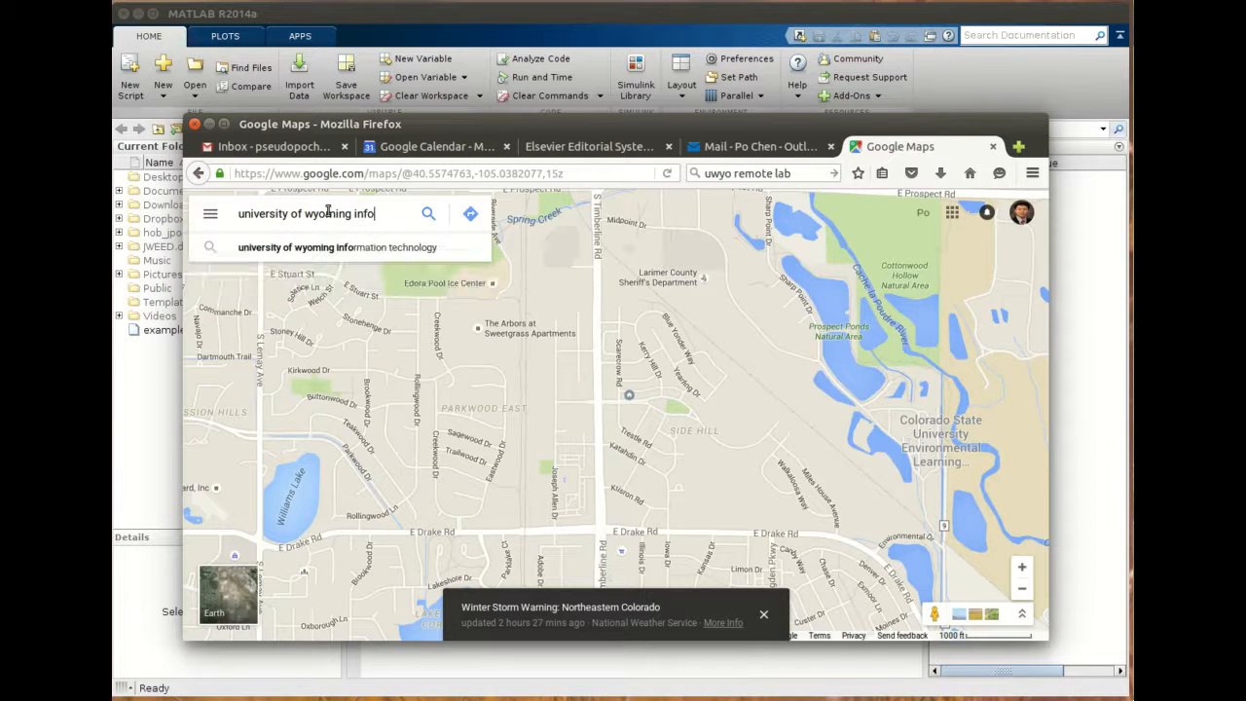
{"action": "left_click", "coordinate": [328, 249]}
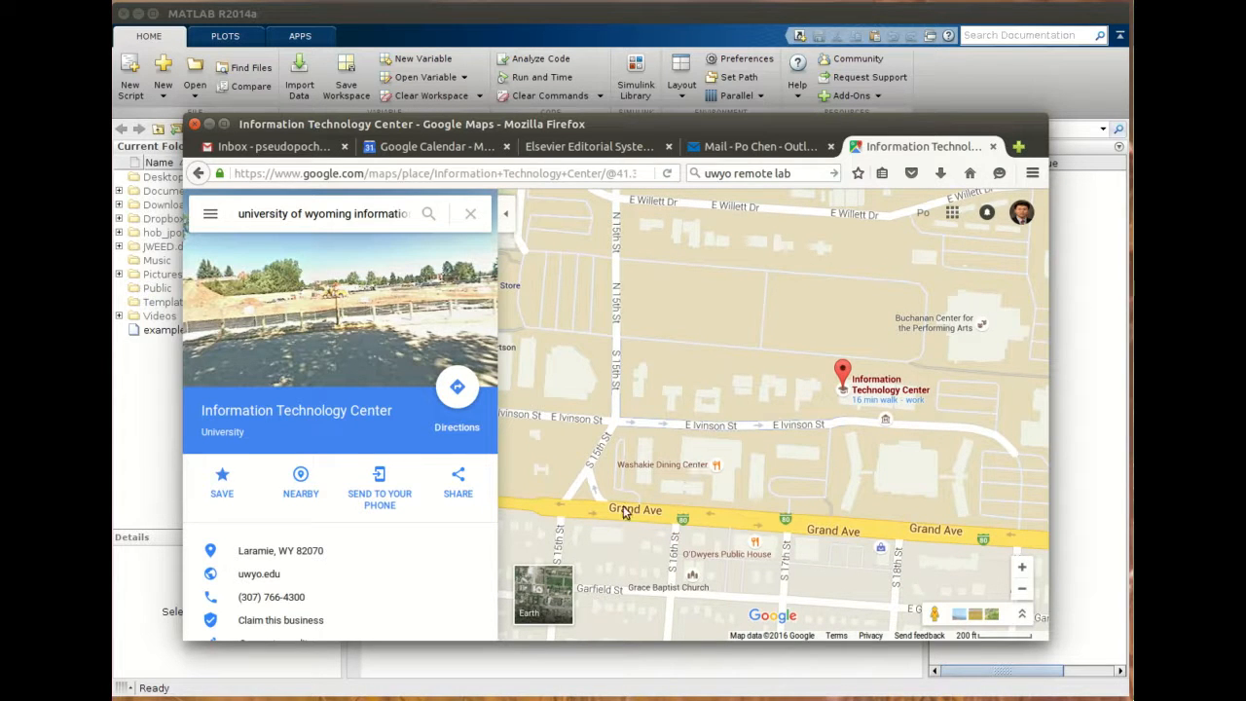
- Hide the place panel and explore the University of Wyoming campus map
{"action": "mouse_move", "coordinate": [652, 345]}
{"action": "left_mouse_down"}
{"action": "mouse_move", "coordinate": [793, 440]}
{"action": "mouse_move", "coordinate": [828, 443]}
{"action": "left_mouse_up"}
{"action": "left_click_drag", "start_coordinate": [611, 343], "coordinate": [746, 353]}
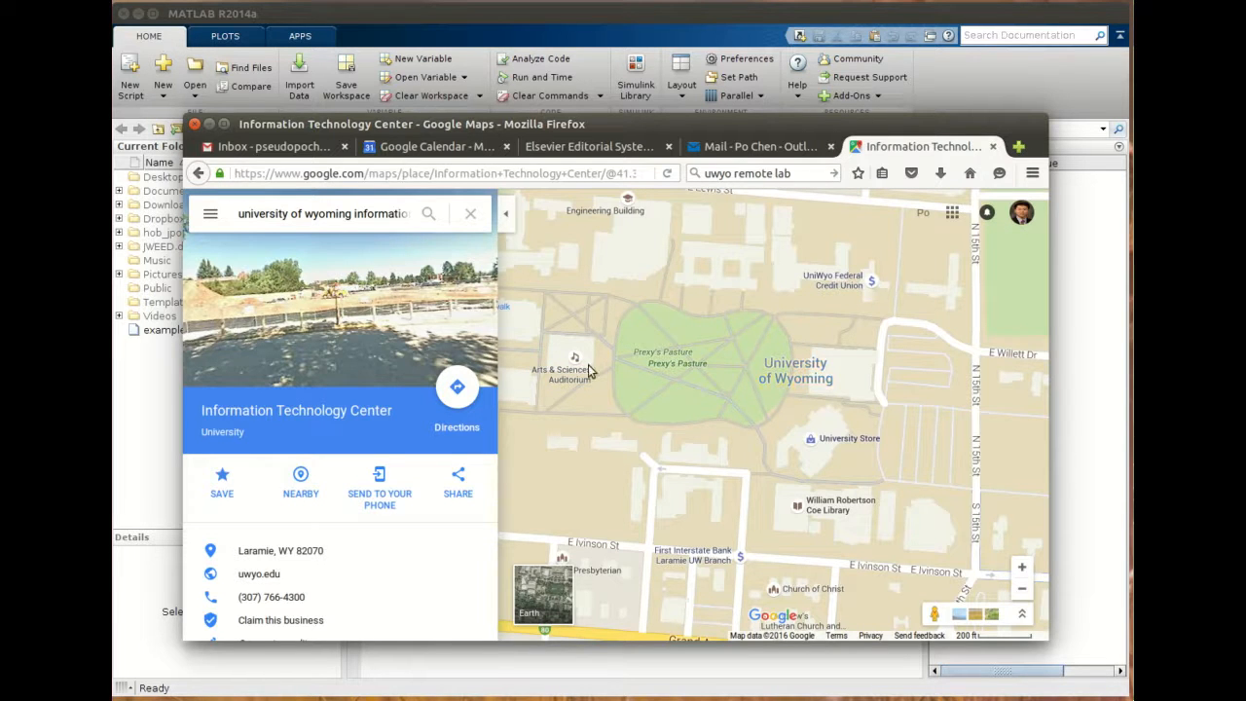
{"action": "left_click", "coordinate": [506, 213]}
{"action": "left_click_drag", "start_coordinate": [764, 405], "coordinate": [679, 438]}
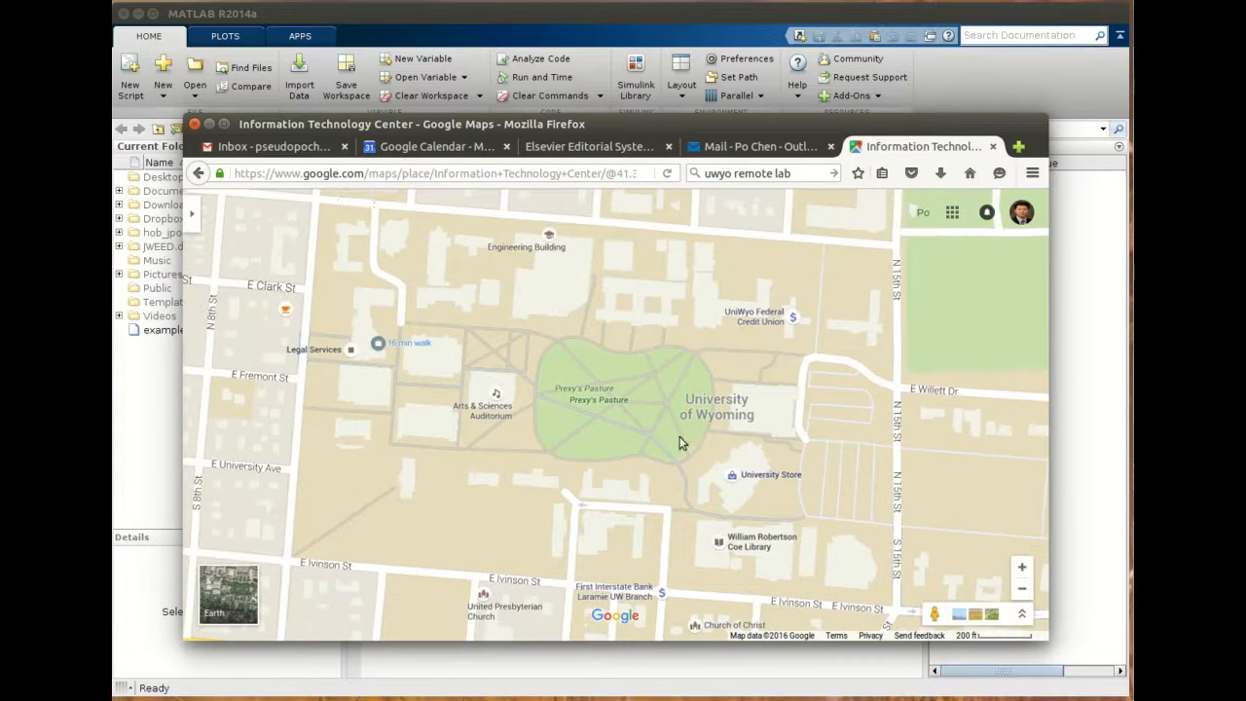
{"action": "left_click_drag", "start_coordinate": [843, 500], "coordinate": [641, 459]}
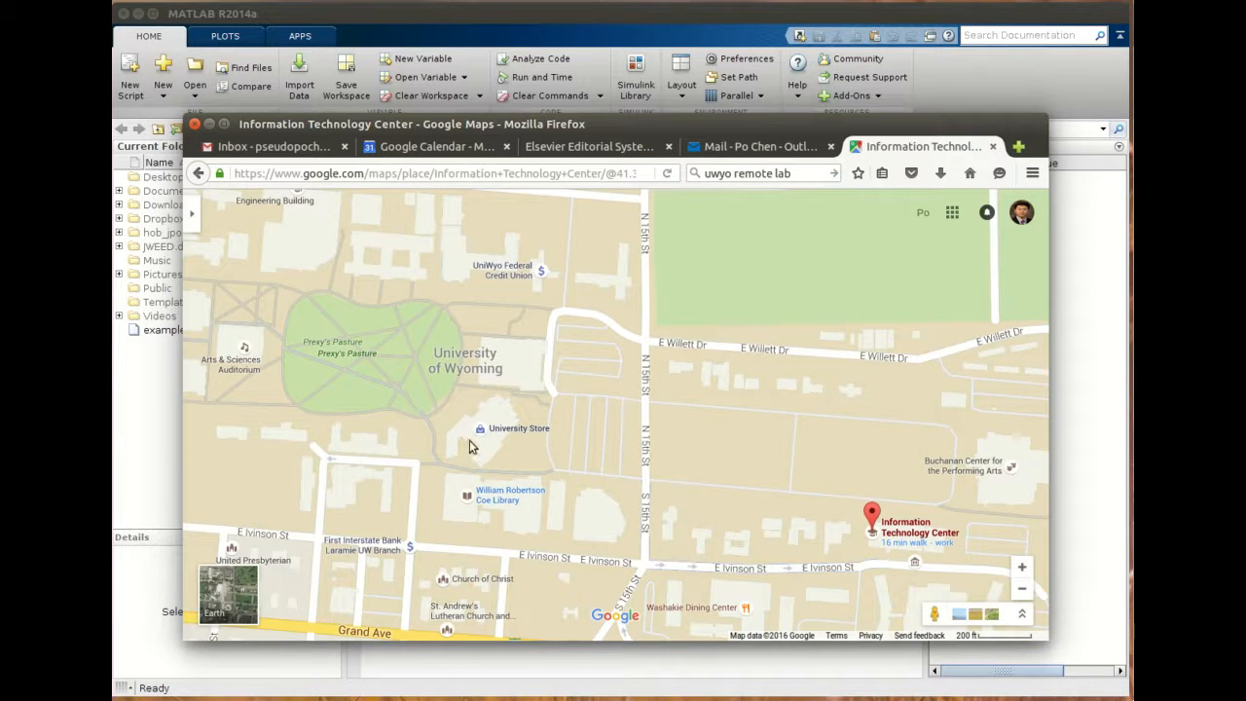
{"action": "scroll", "coordinate": [544, 487], "scroll_direction": "up", "scroll_amount": 2}
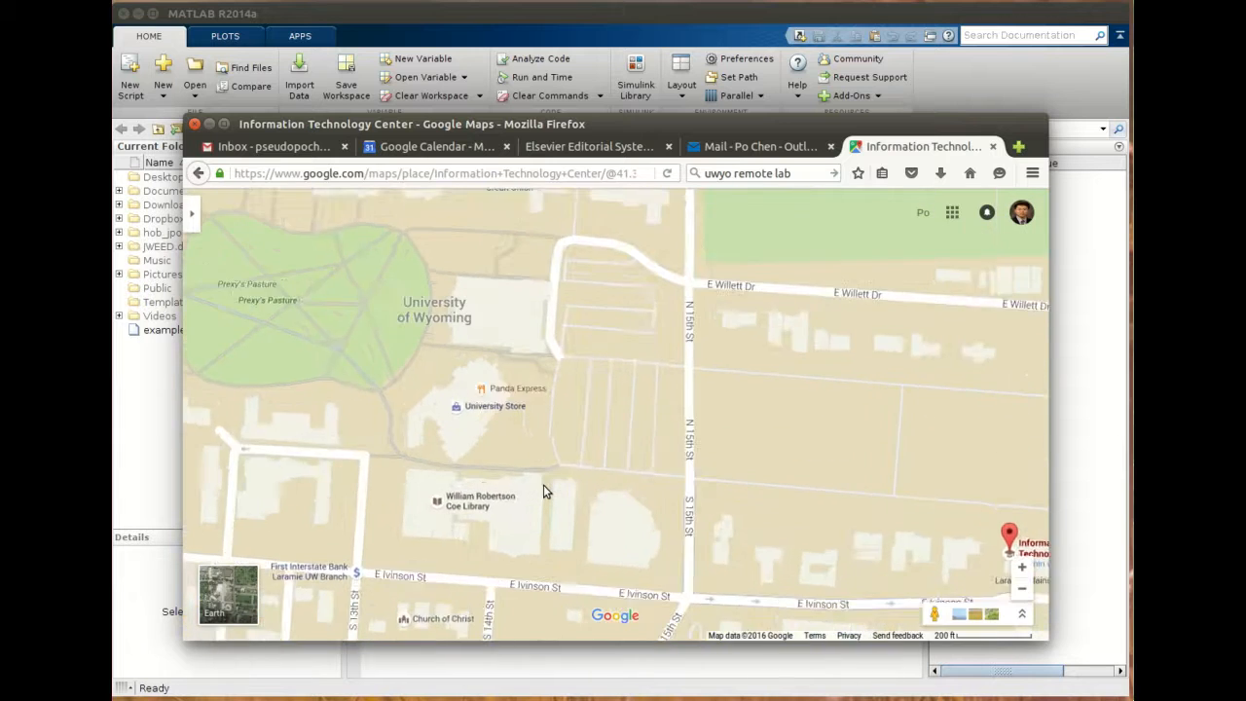
{"action": "scroll", "coordinate": [544, 490], "scroll_direction": "up", "scroll_amount": 2}
{"action": "scroll", "coordinate": [501, 457], "scroll_direction": "up", "scroll_amount": 1}
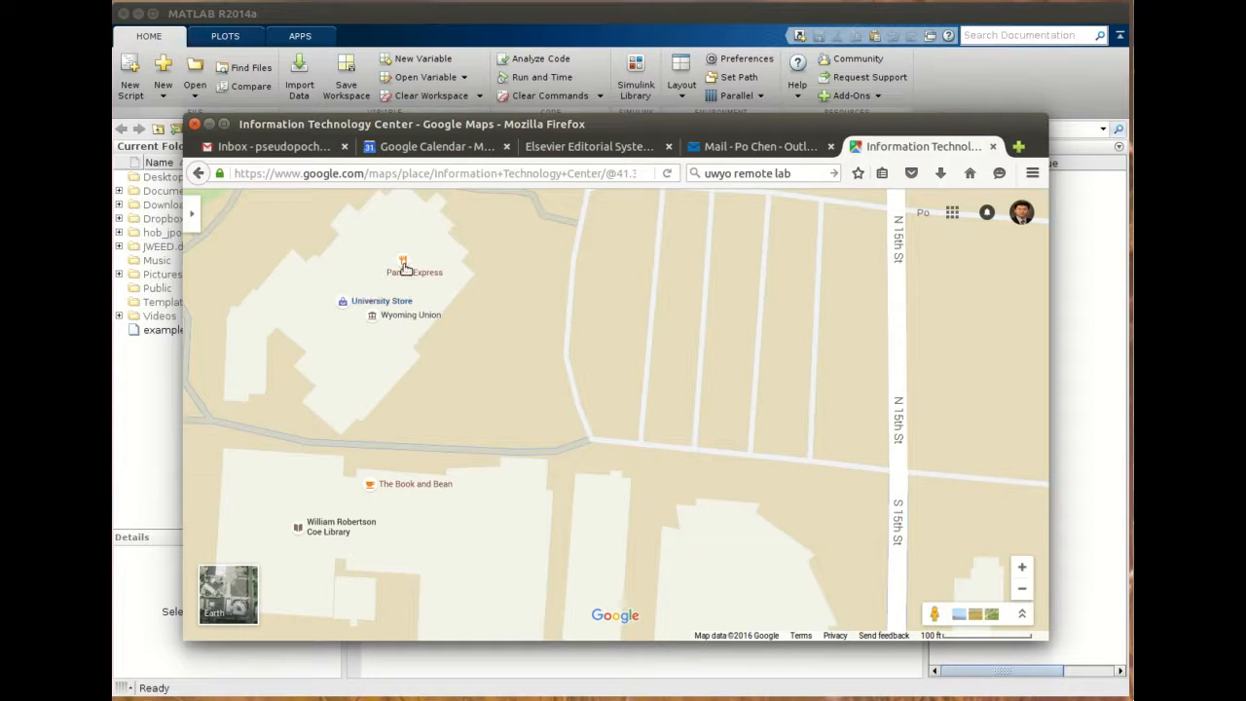
- Examine the map area between the campus library and the Information Technology Center marker
{"action": "mouse_move", "coordinate": [405, 278]}
{"action": "left_click_drag", "start_coordinate": [823, 507], "coordinate": [264, 468]}
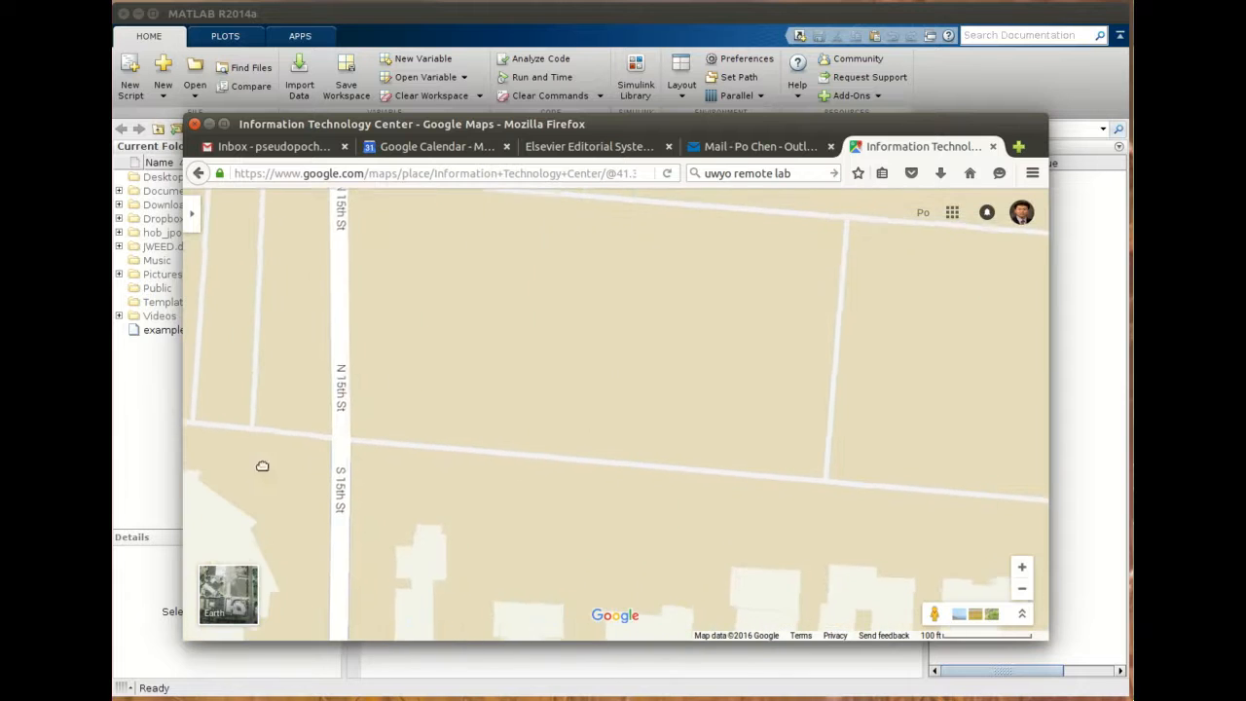
{"action": "left_click_drag", "start_coordinate": [963, 484], "coordinate": [484, 472]}
{"action": "left_click_drag", "start_coordinate": [840, 539], "coordinate": [812, 512]}
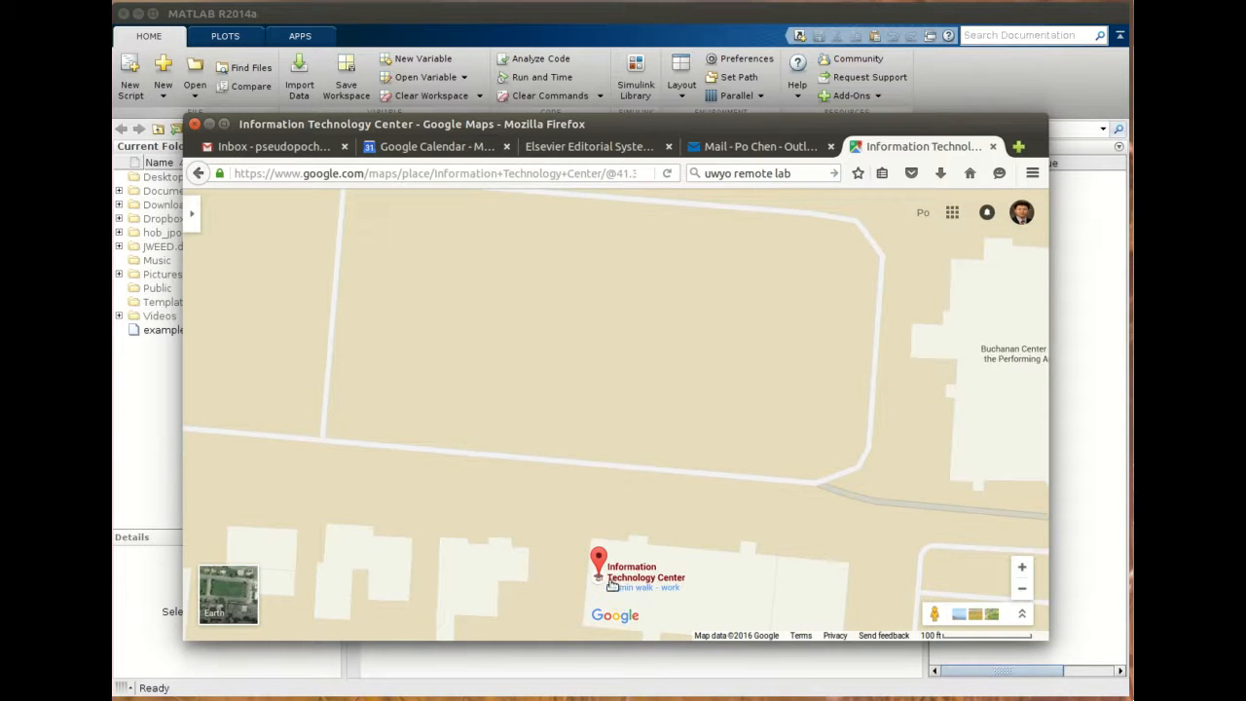
{"action": "left_click_drag", "start_coordinate": [480, 475], "coordinate": [910, 458]}
{"action": "left_click_drag", "start_coordinate": [695, 474], "coordinate": [915, 513]}
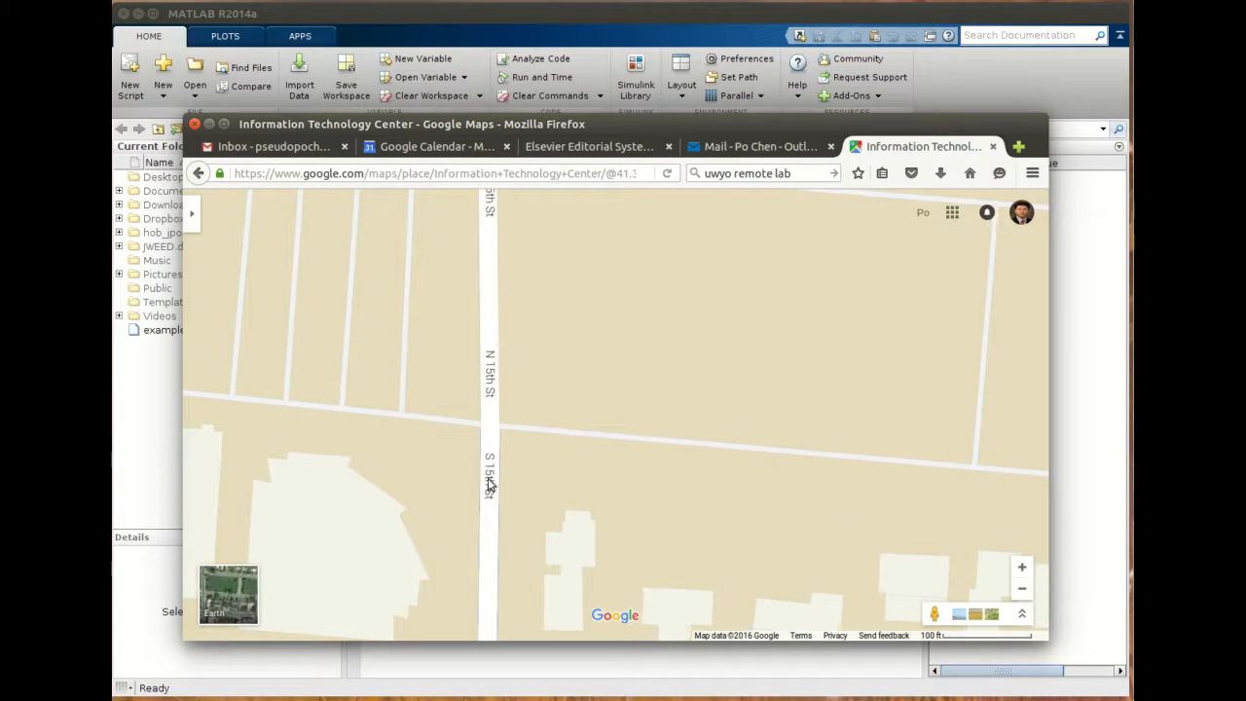
{"action": "left_click_drag", "start_coordinate": [771, 481], "coordinate": [667, 446]}
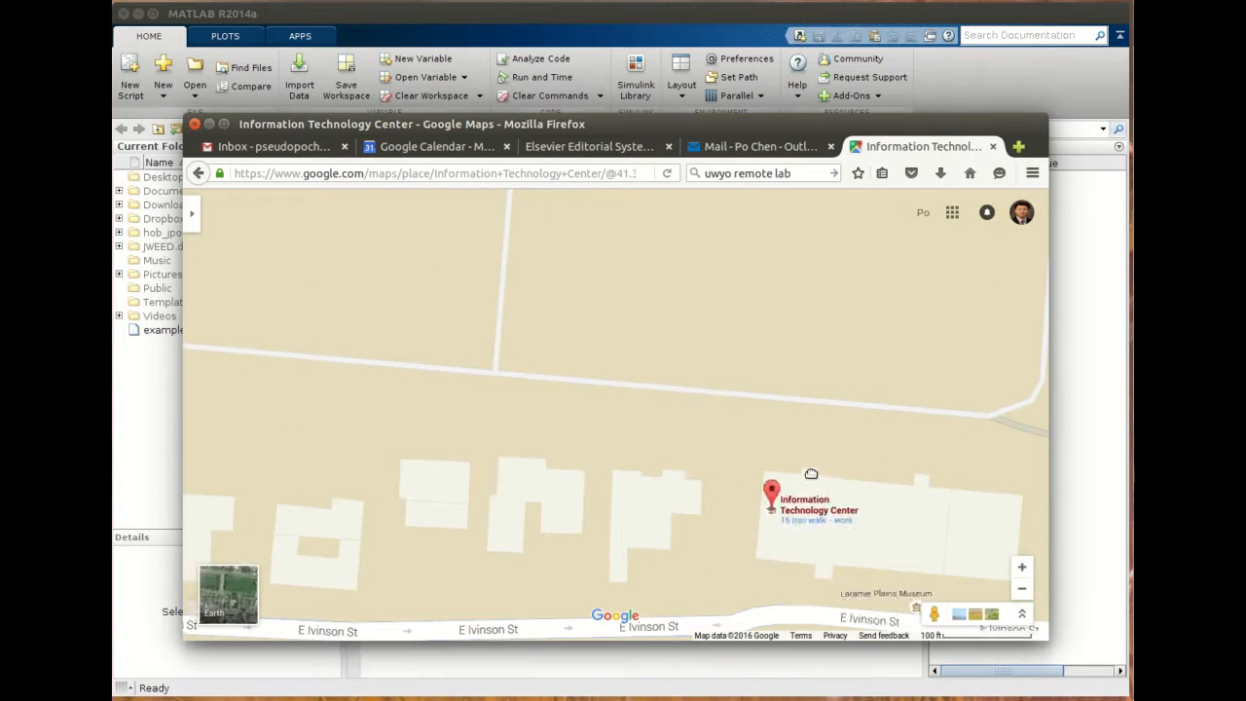
{"action": "left_click_drag", "start_coordinate": [823, 487], "coordinate": [755, 453]}
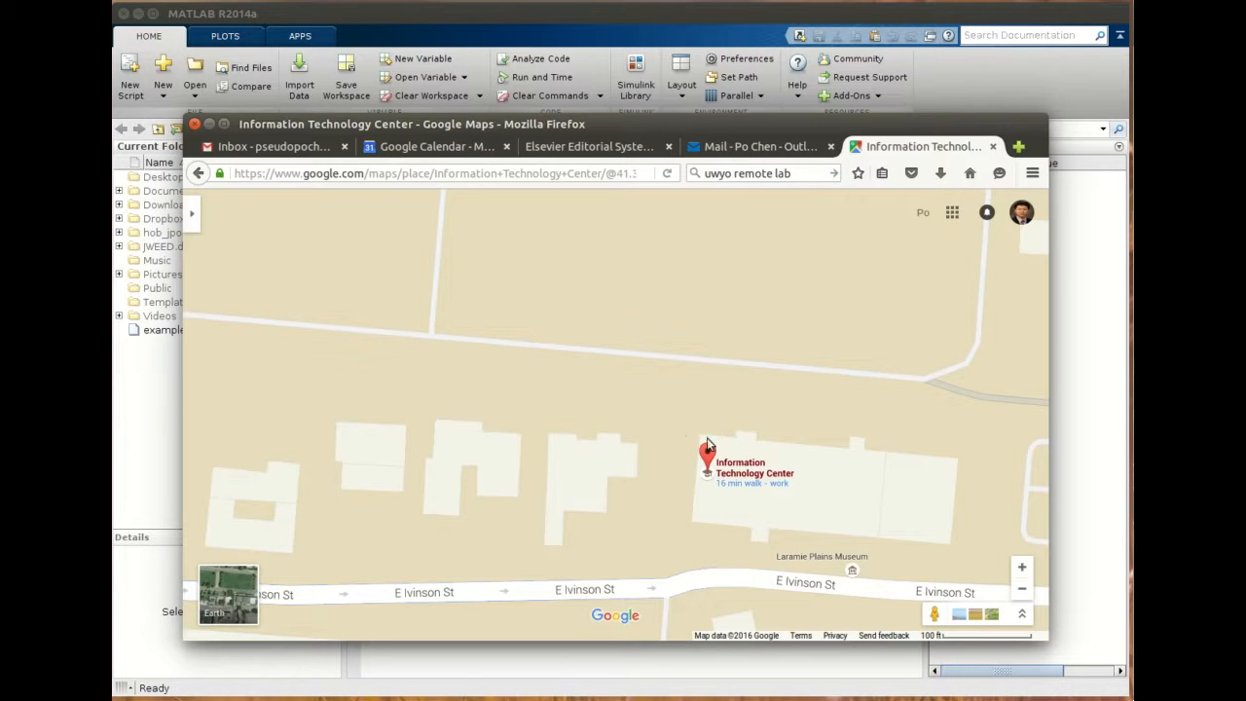
{"action": "left_click_drag", "start_coordinate": [774, 437], "coordinate": [769, 410]}
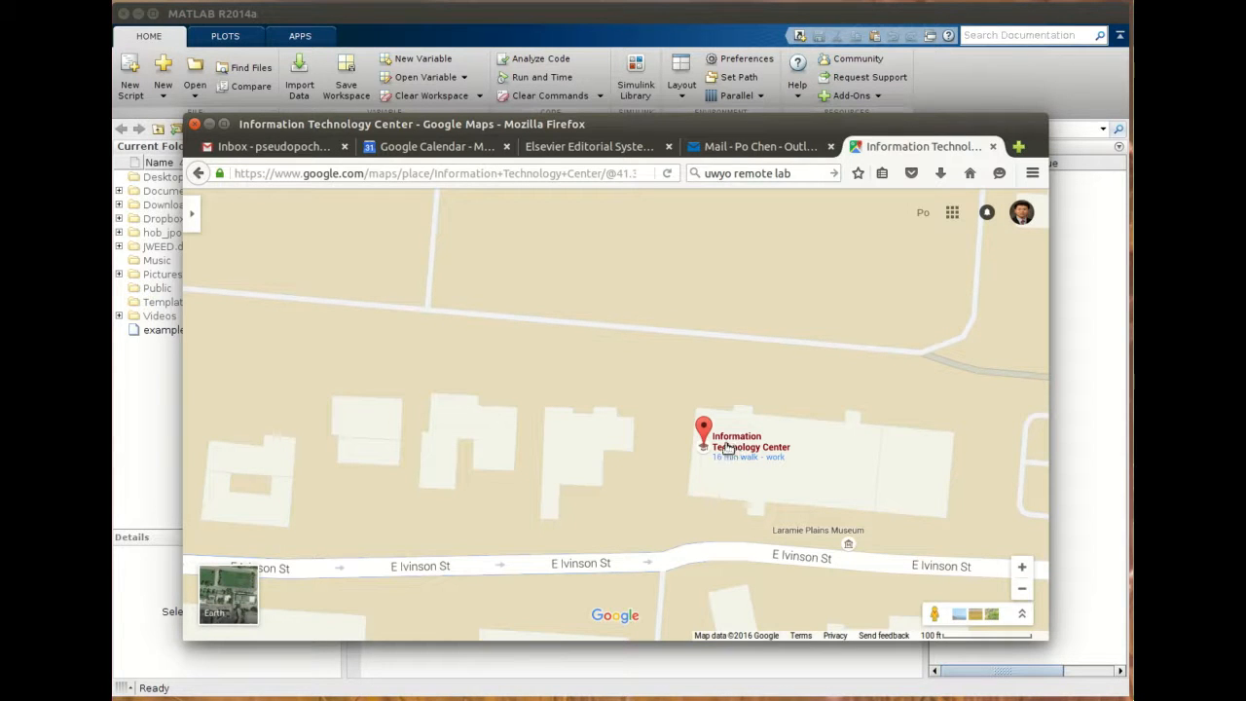
{"action": "mouse_move", "coordinate": [431, 423]}
{"action": "left_mouse_down"}
{"action": "mouse_move", "coordinate": [470, 393]}
{"action": "mouse_move", "coordinate": [788, 419]}
{"action": "left_mouse_up"}
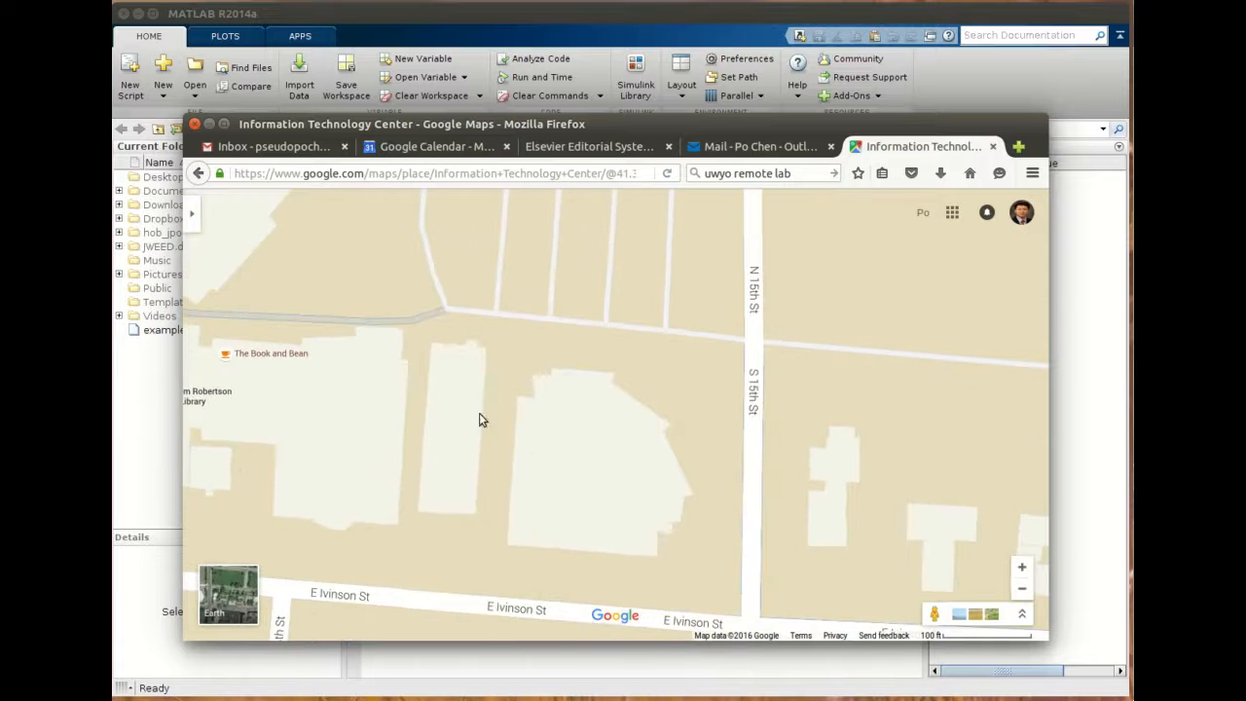
{"action": "left_click_drag", "start_coordinate": [459, 400], "coordinate": [787, 461]}
{"action": "scroll", "coordinate": [693, 480], "scroll_direction": "down", "scroll_amount": 3}
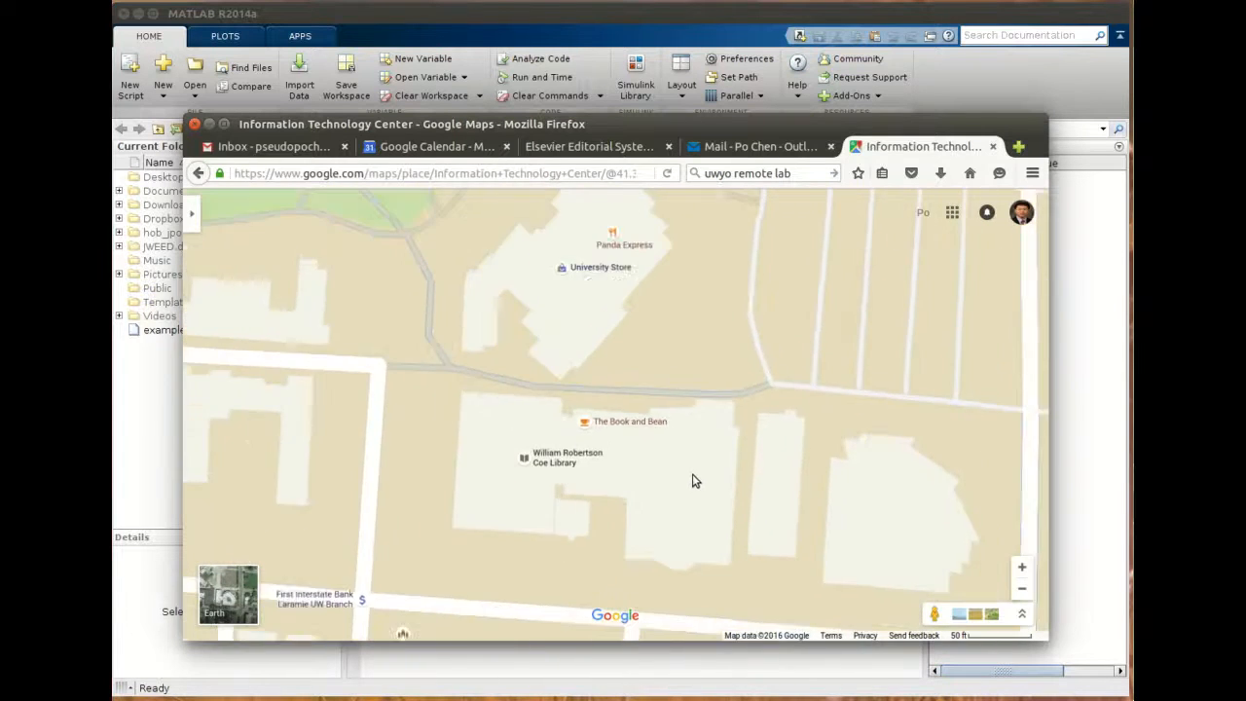
{"action": "left_click_drag", "start_coordinate": [539, 321], "coordinate": [628, 499]}
{"action": "left_click_drag", "start_coordinate": [569, 443], "coordinate": [586, 490]}
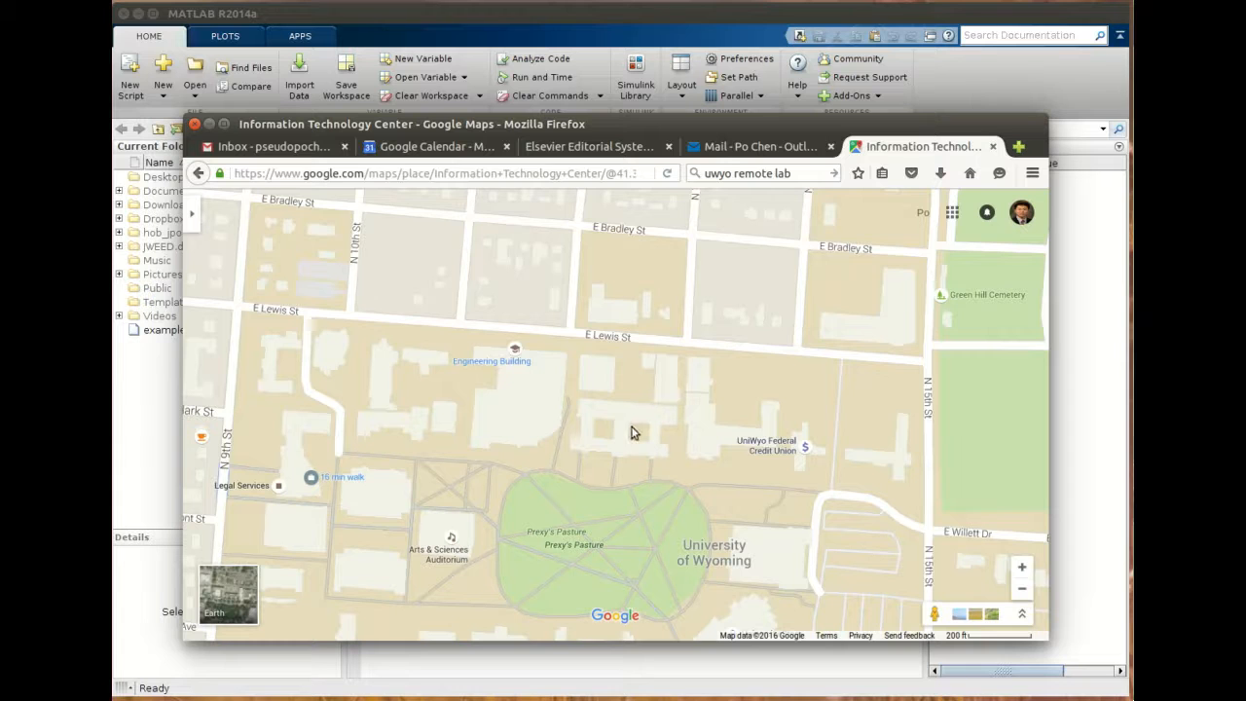
- Search the web for "uwyo computer labs" and open the Labs Schedule – ASU Microlab result
{"action": "left_click_drag", "start_coordinate": [737, 174], "coordinate": [800, 182]}
{"action": "key", "text": "BackSpace"}
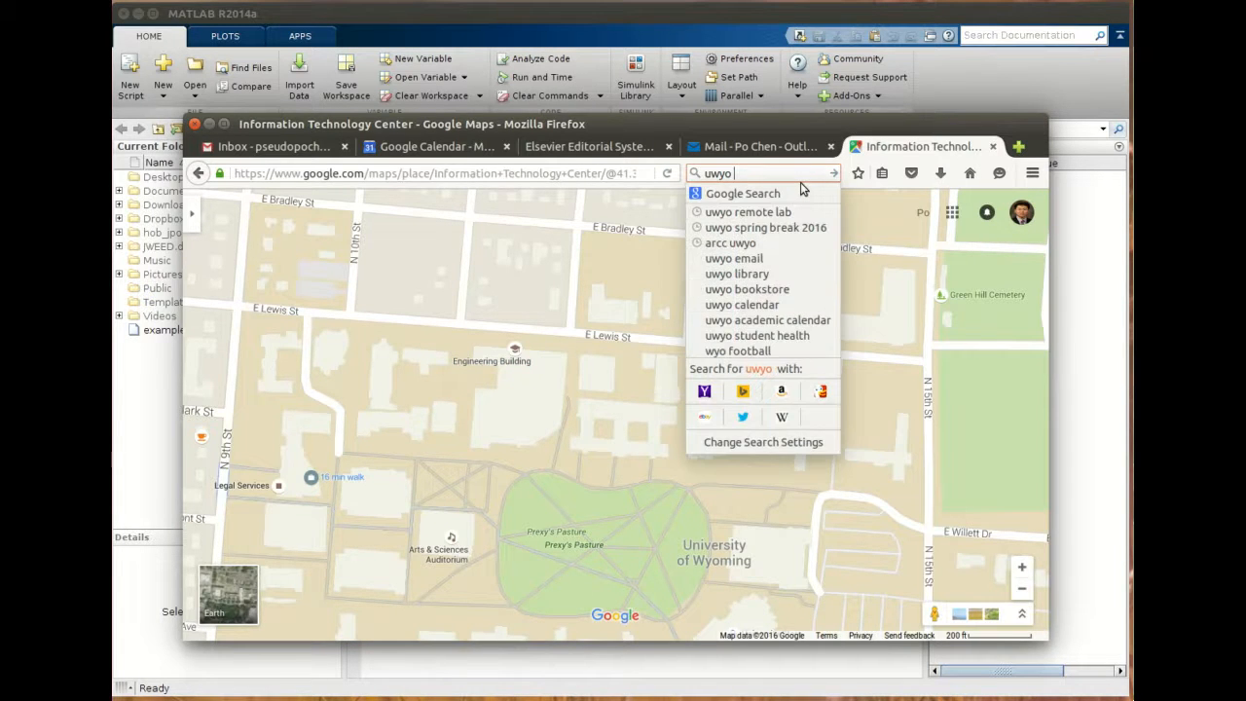
{"action": "type", "text": "it computer"}
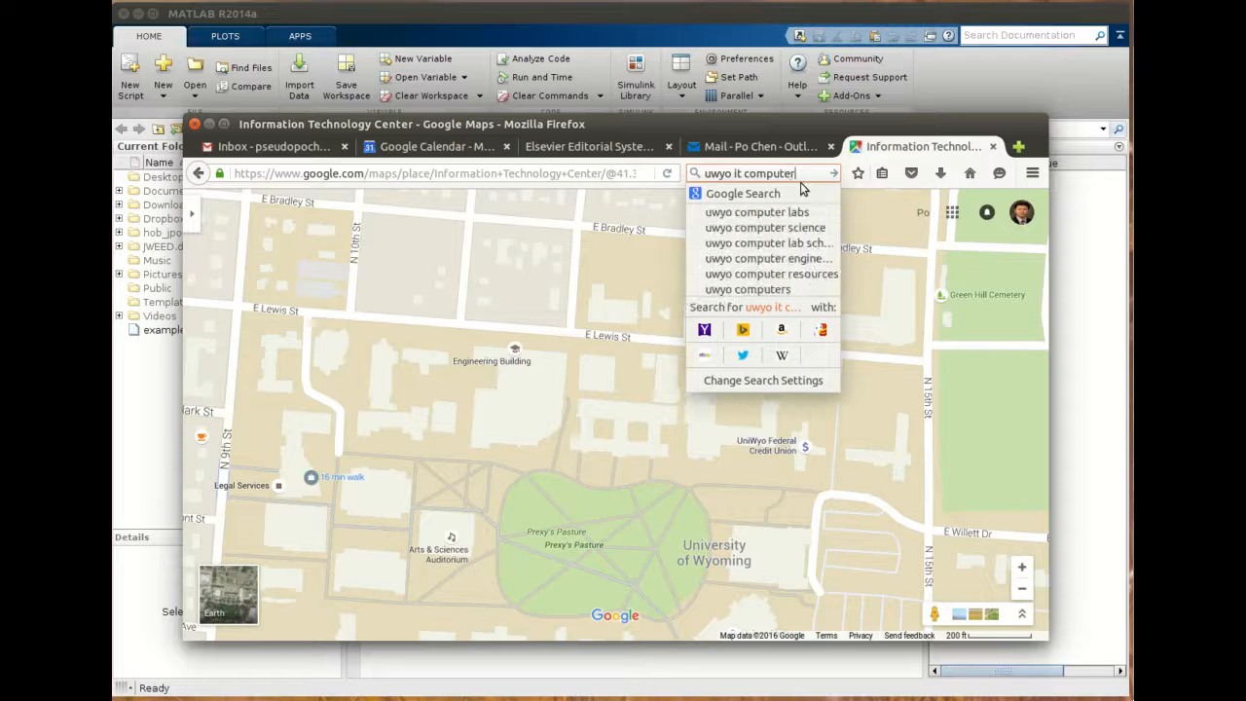
{"action": "key", "text": "Down"}
{"action": "key", "text": "Return"}
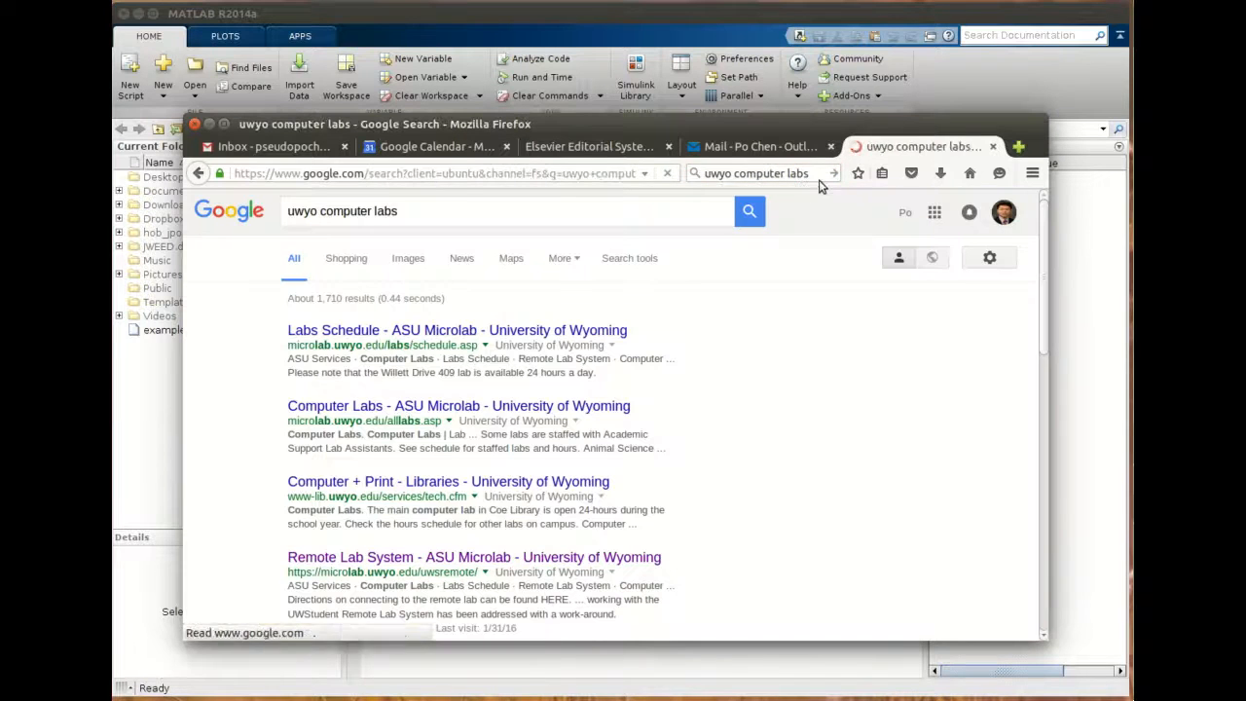
{"action": "left_click", "coordinate": [473, 332]}
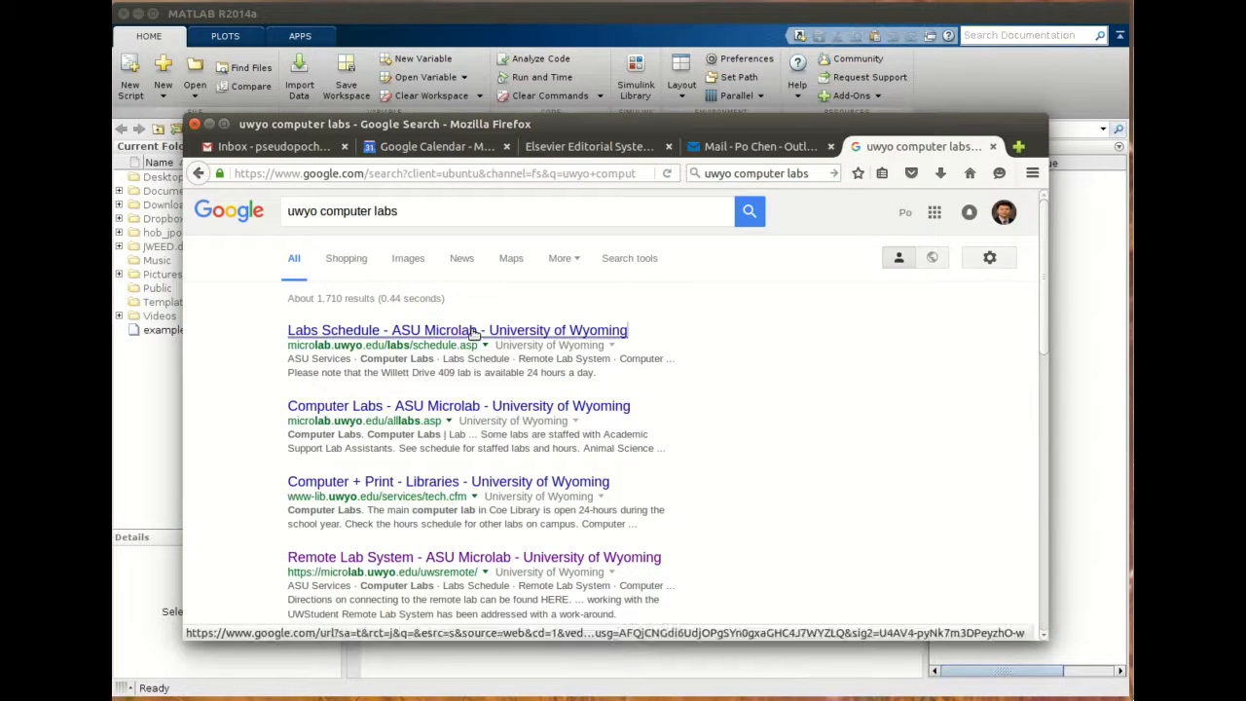
- Scroll through the Current ASU Staffed Lab Schedules page to review the hours for each campus lab
{"action": "scroll", "coordinate": [477, 390], "scroll_direction": "down", "scroll_amount": 3}
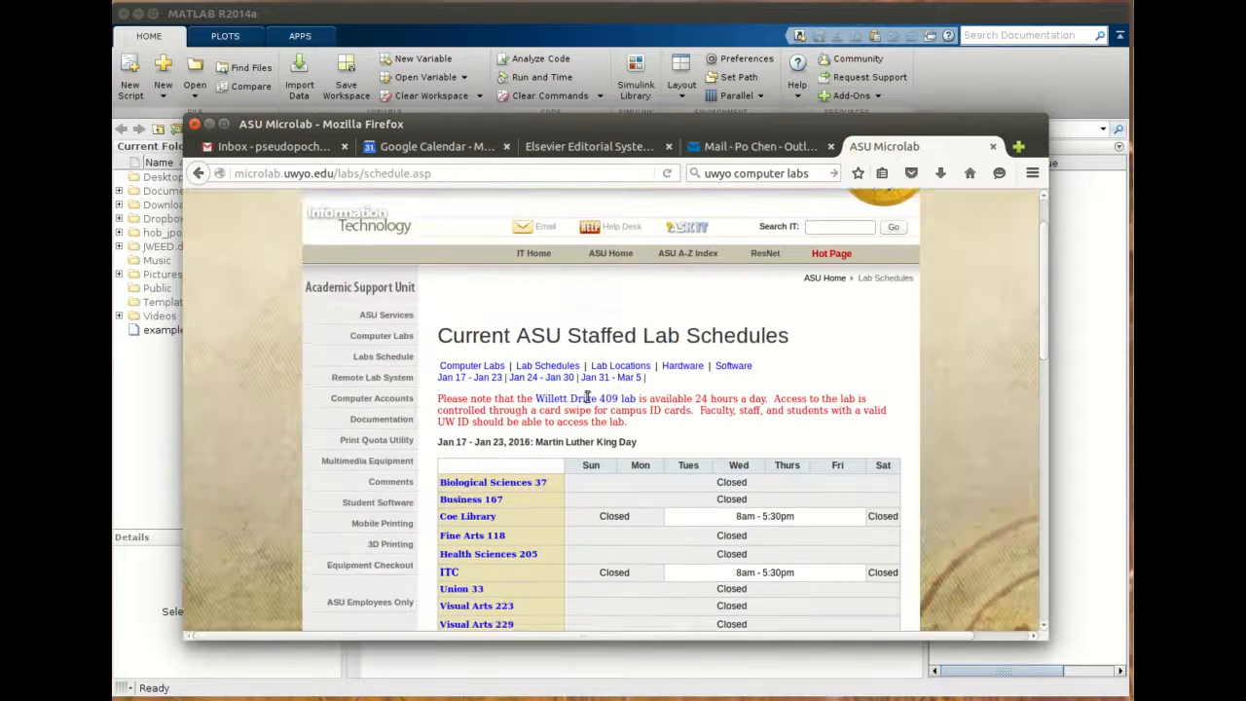
{"action": "scroll", "coordinate": [487, 441], "scroll_direction": "down", "scroll_amount": 1}
{"action": "scroll", "coordinate": [545, 370], "scroll_direction": "up", "scroll_amount": 4}
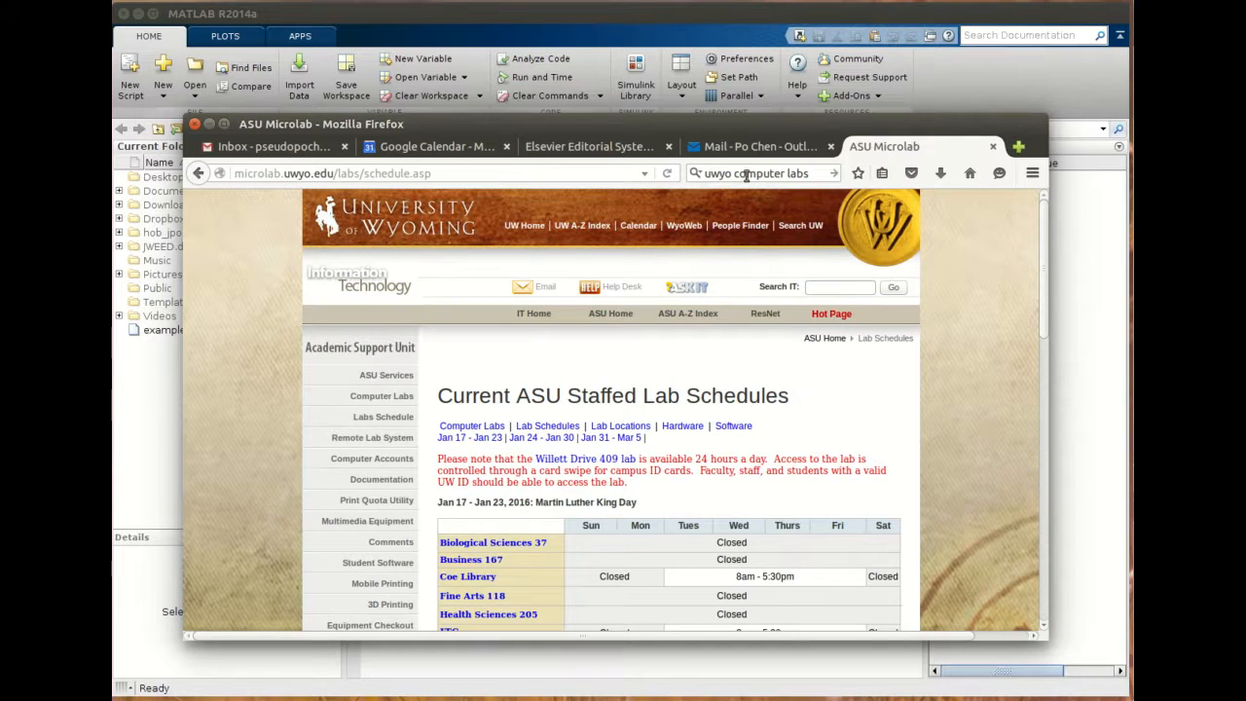
{"action": "scroll", "coordinate": [529, 473], "scroll_direction": "down", "scroll_amount": 1}
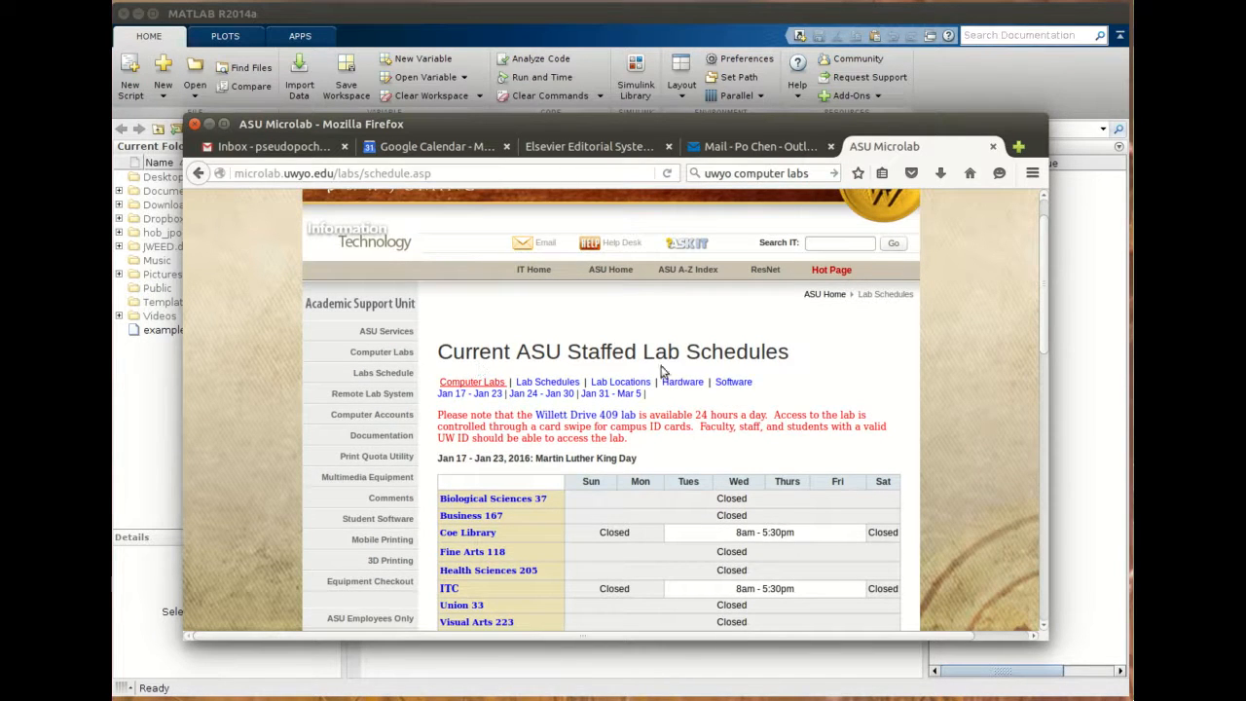
{"action": "scroll", "coordinate": [662, 370], "scroll_direction": "down", "scroll_amount": 2}
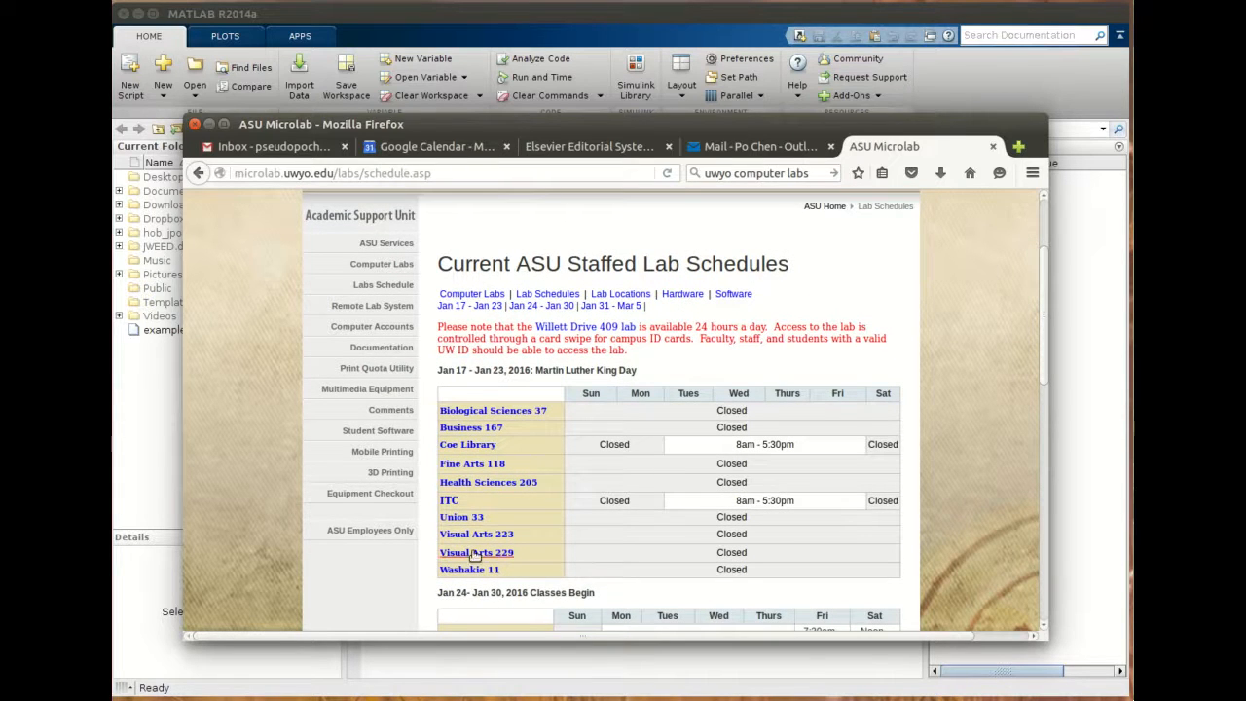
{"action": "scroll", "coordinate": [477, 554], "scroll_direction": "down", "scroll_amount": 4}
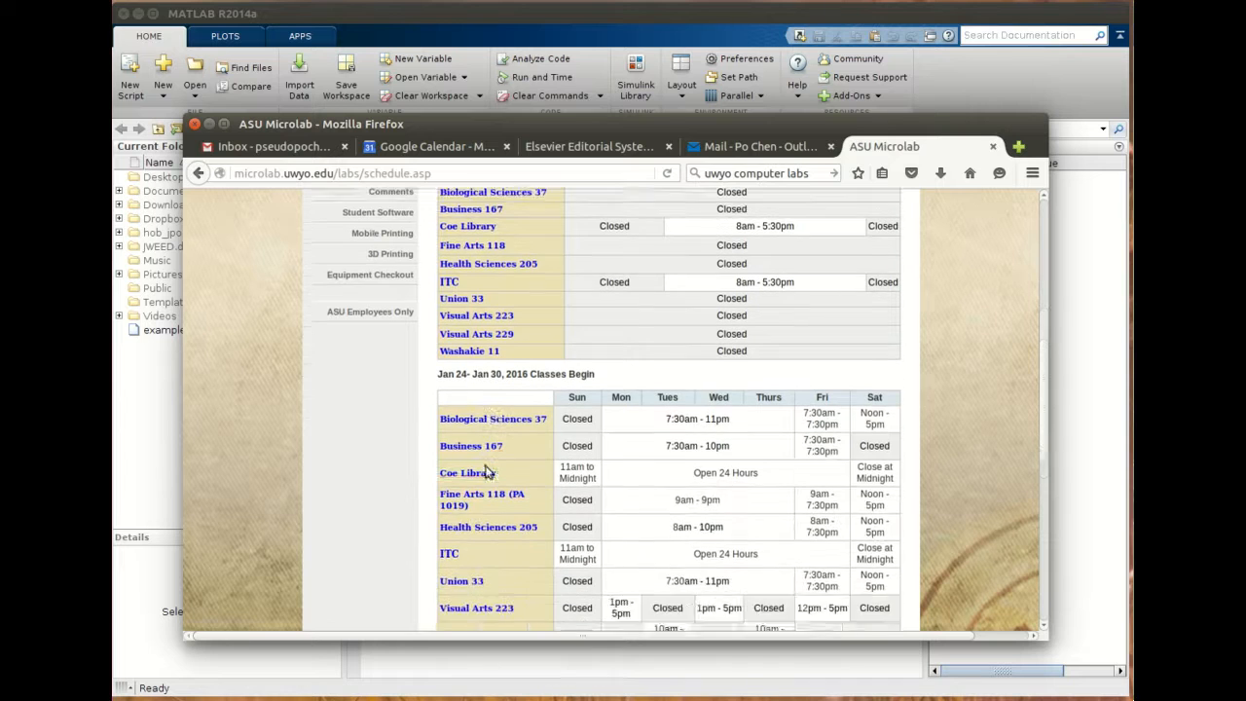
{"action": "scroll", "coordinate": [483, 512], "scroll_direction": "down", "scroll_amount": 3}
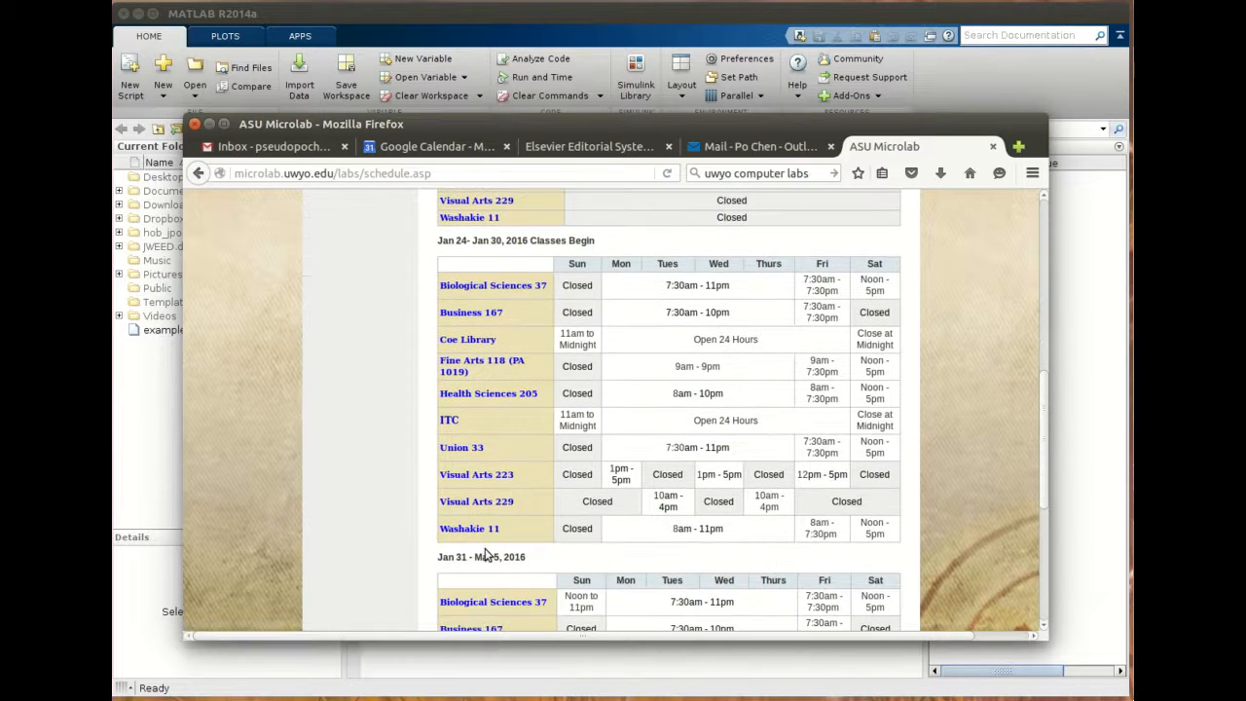
{"action": "scroll", "coordinate": [487, 555], "scroll_direction": "down", "scroll_amount": 4}
{"action": "scroll", "coordinate": [488, 581], "scroll_direction": "down", "scroll_amount": 3}
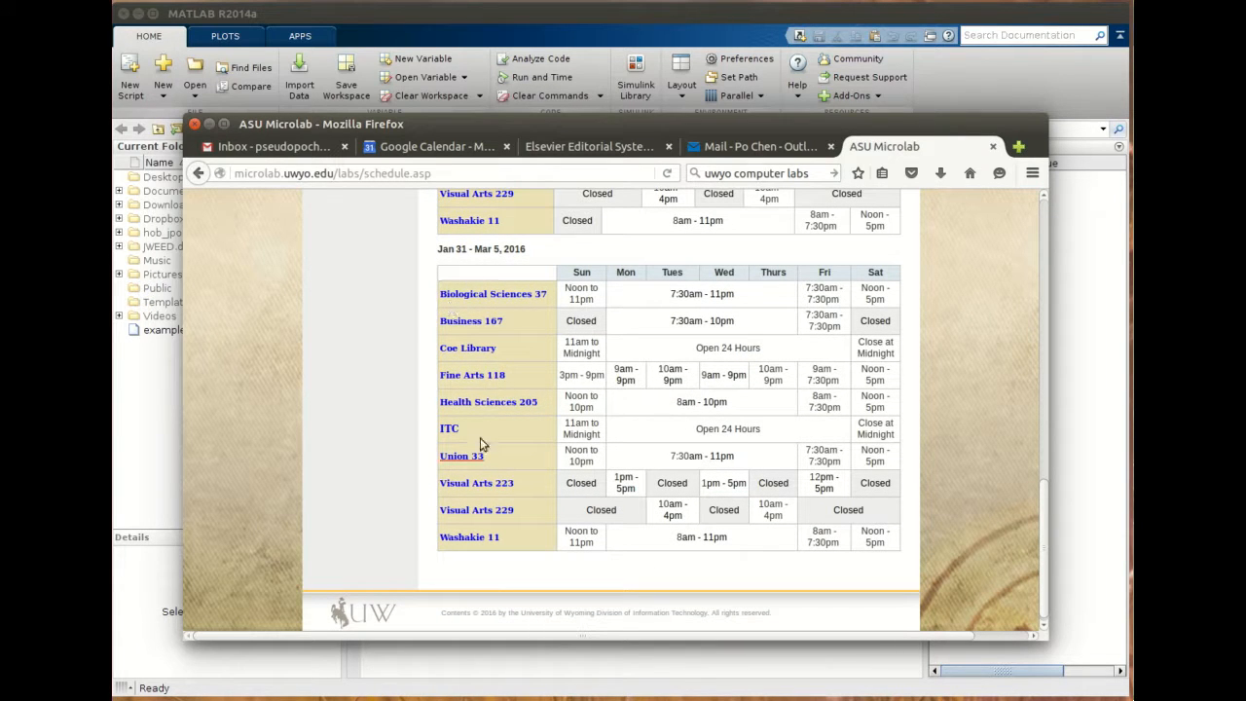
{"action": "scroll", "coordinate": [487, 467], "scroll_direction": "up", "scroll_amount": 3}
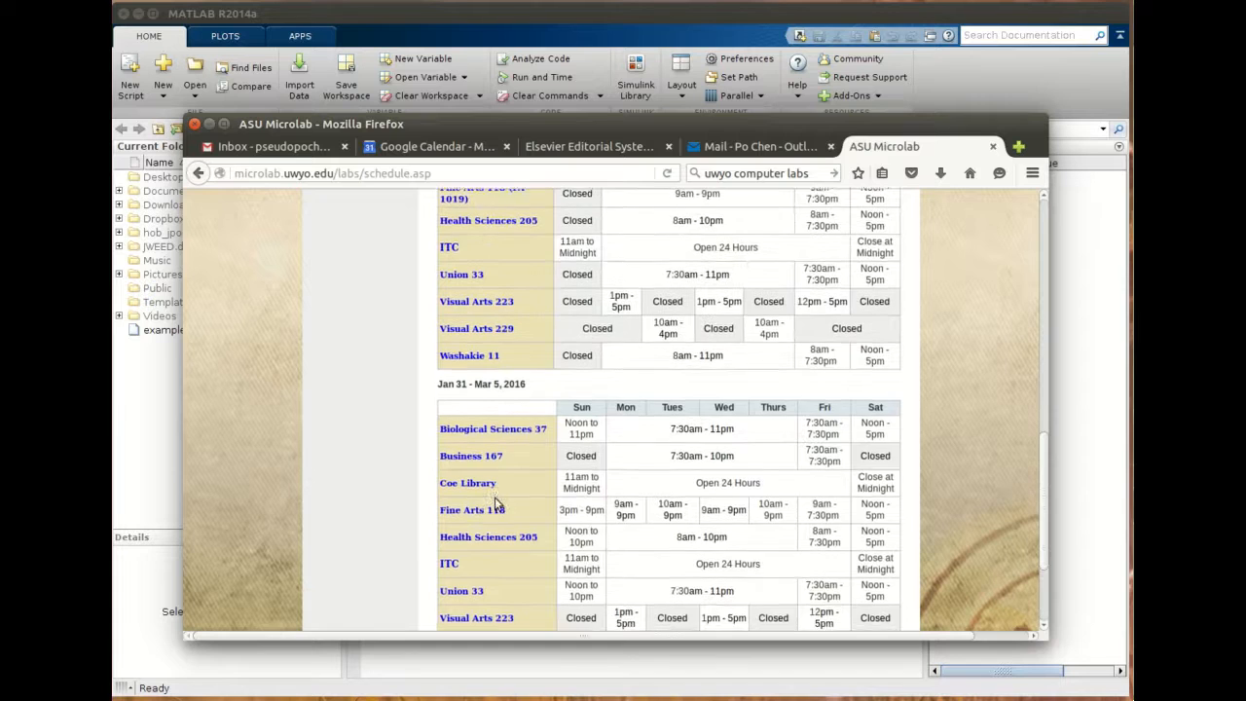
{"action": "scroll", "coordinate": [497, 504], "scroll_direction": "up", "scroll_amount": 15}
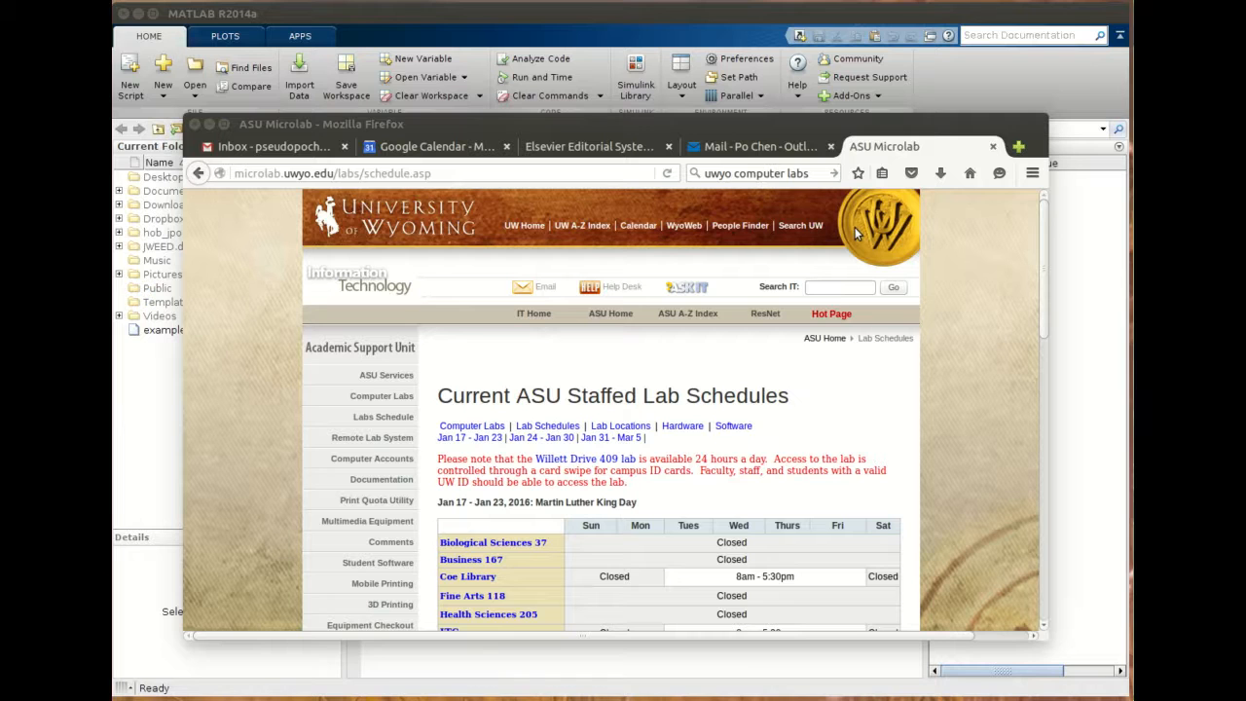
- Search the web for "uwyo remote lab" and open the Remote Lab System – ASU Microlab result
{"action": "left_click_drag", "start_coordinate": [977, 141], "coordinate": [943, 117]}
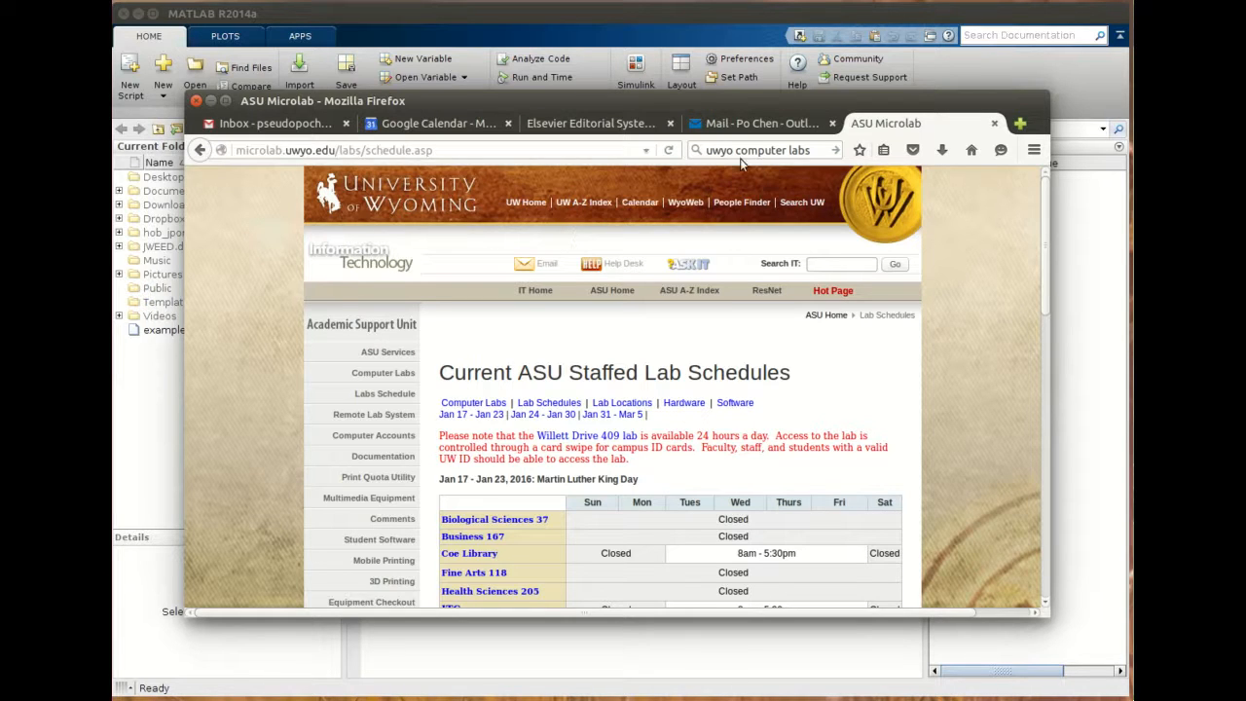
{"action": "left_click_drag", "start_coordinate": [736, 152], "coordinate": [812, 152]}
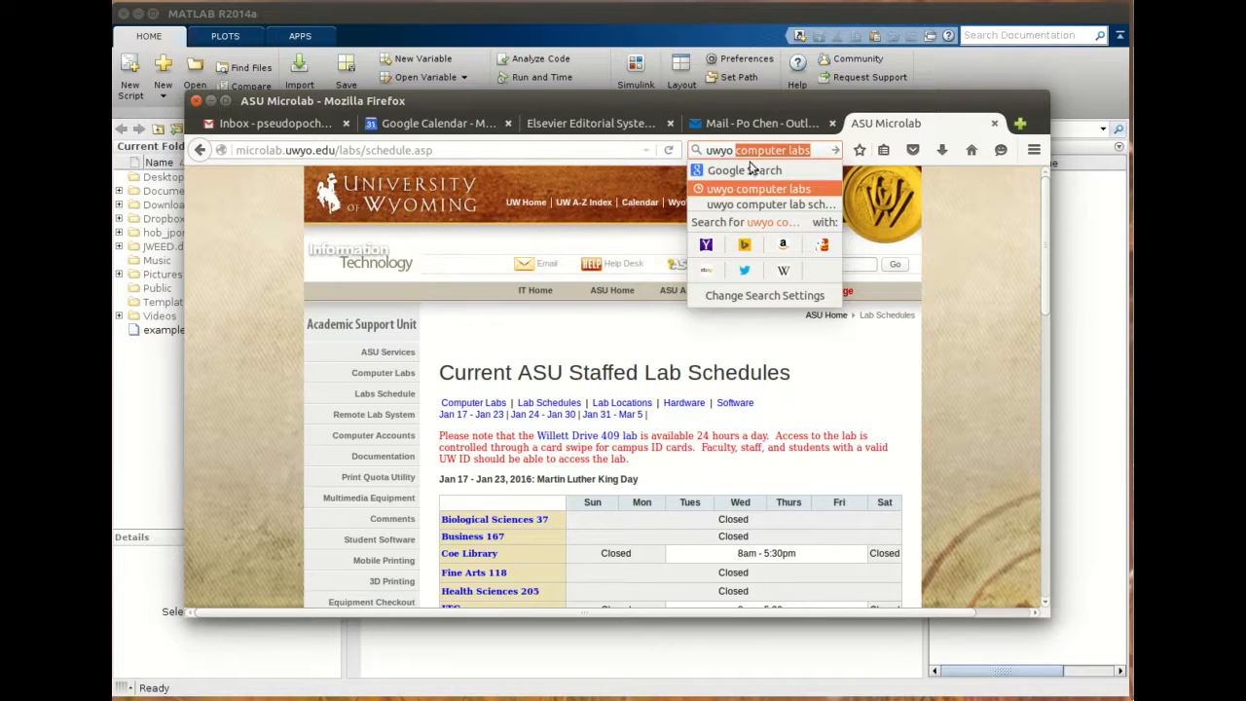
{"action": "type", "text": "remote lab"}
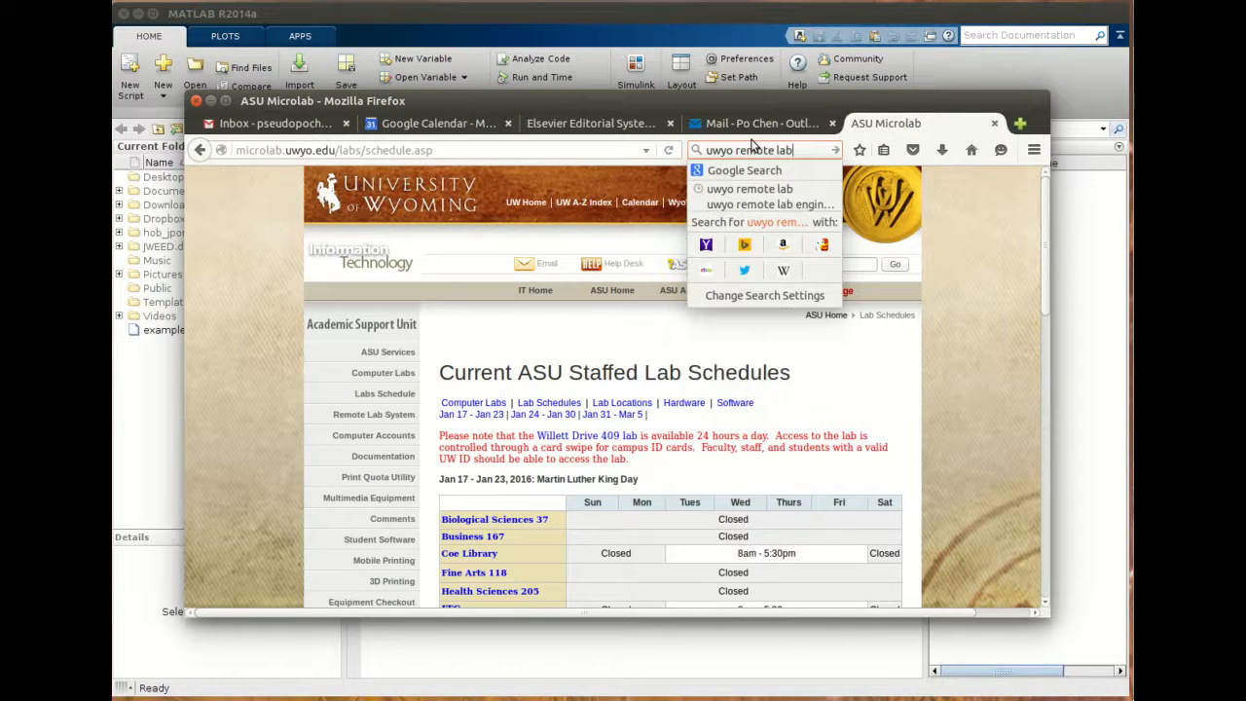
{"action": "key", "text": "Return"}
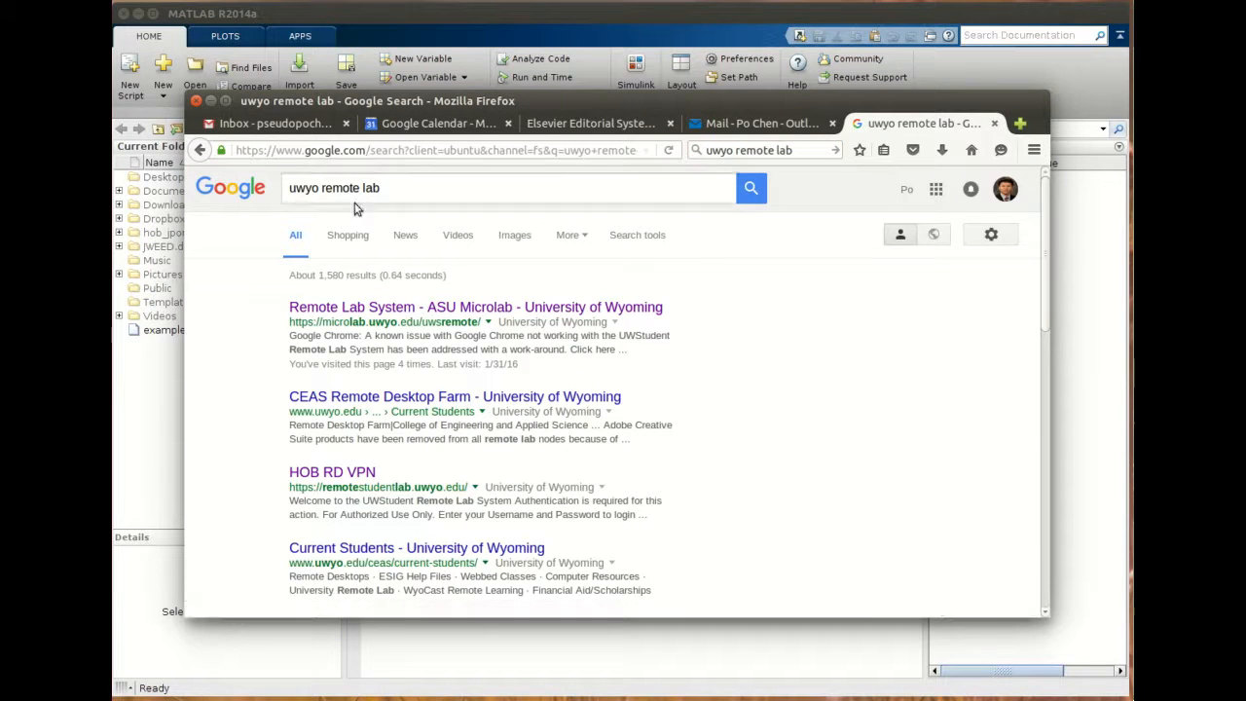
{"action": "left_click", "coordinate": [394, 308]}
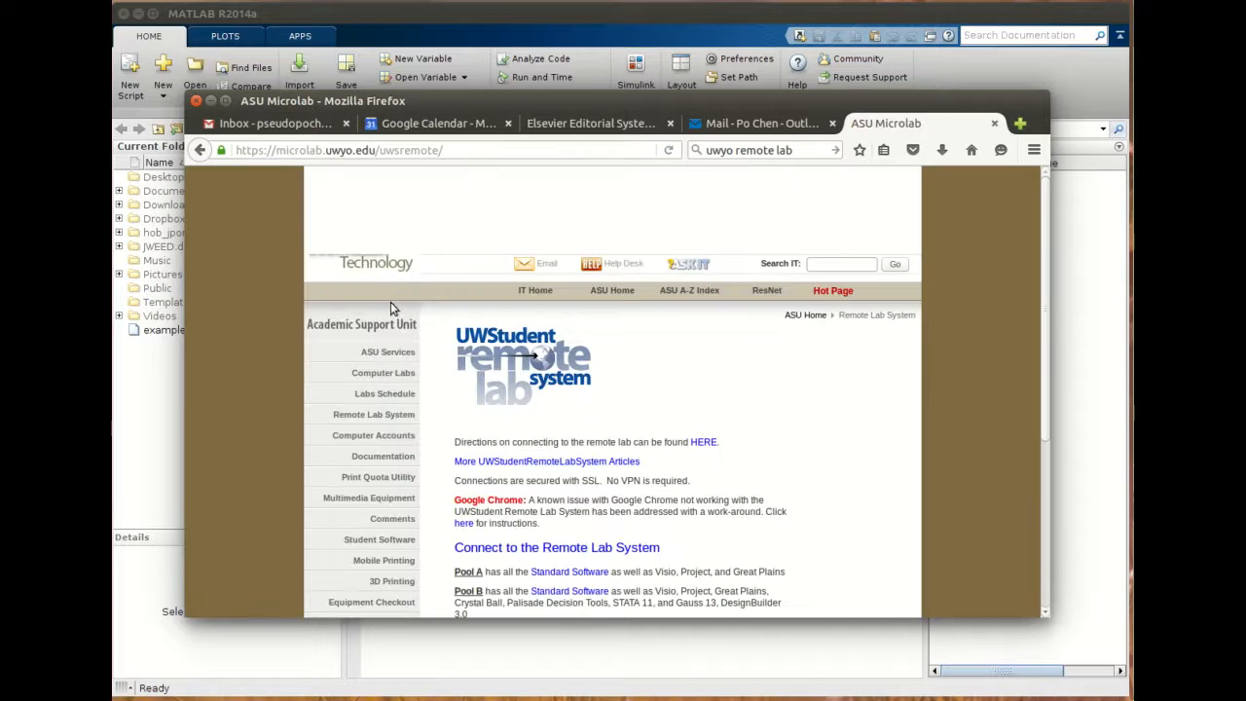
- Open the Connect to the Remote Lab System link on the UWStudent remote lab system page
{"action": "scroll", "coordinate": [523, 365], "scroll_direction": "down", "scroll_amount": 3}
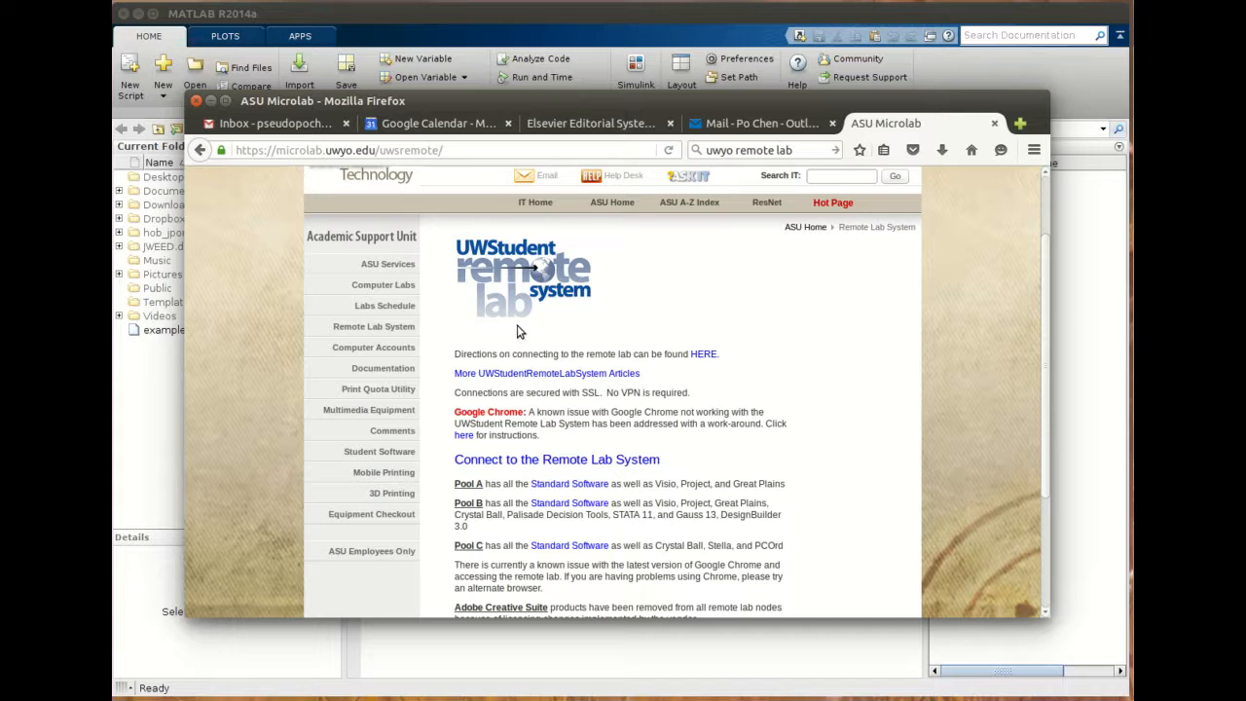
{"action": "scroll", "coordinate": [521, 333], "scroll_direction": "down", "scroll_amount": 1}
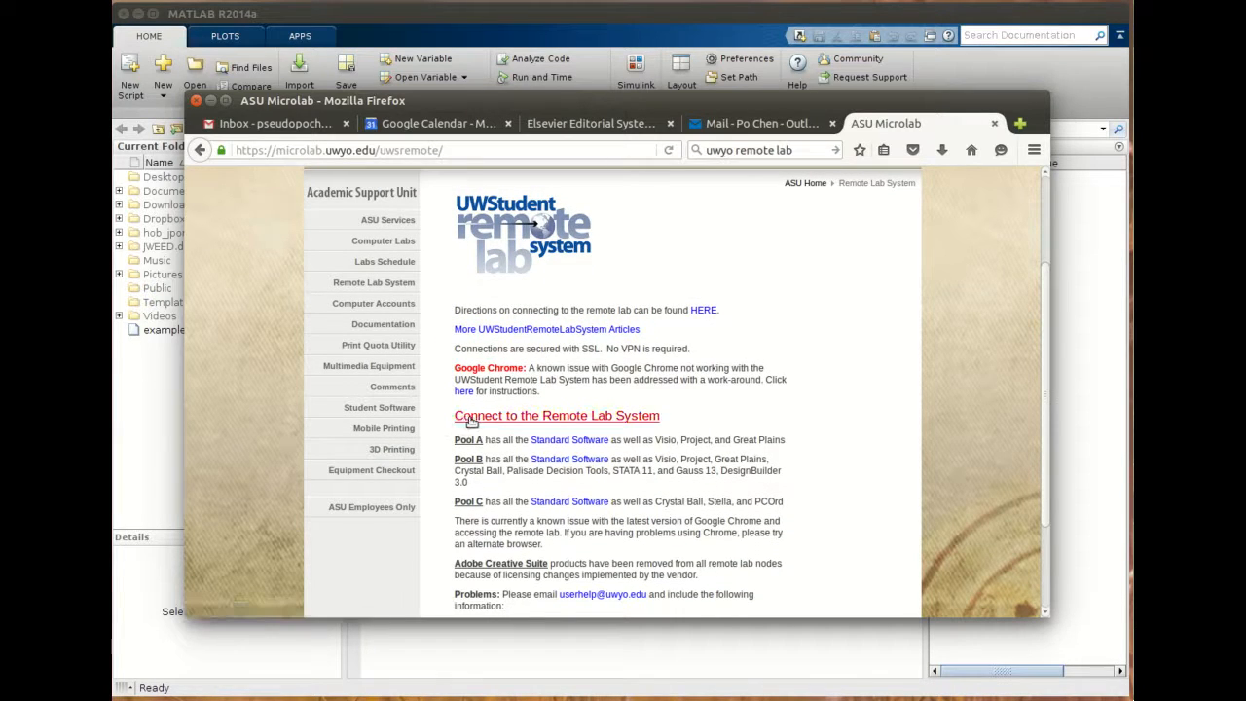
{"action": "left_click", "coordinate": [560, 419]}
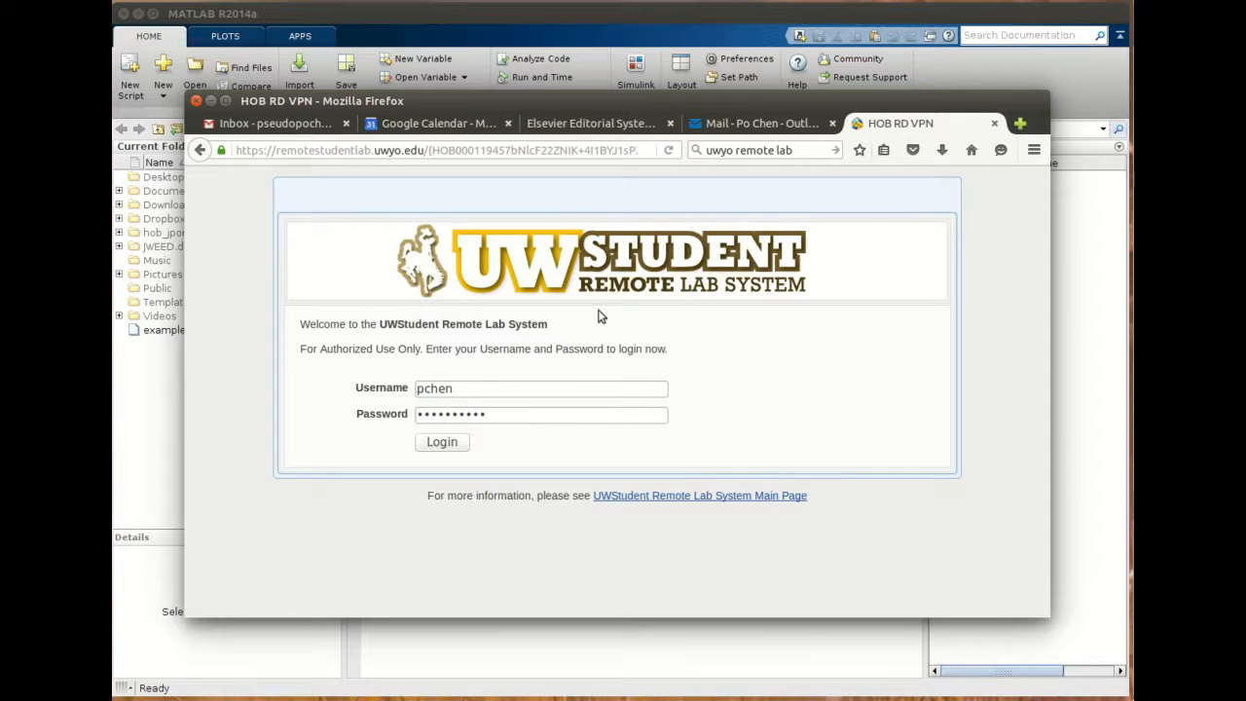
- Log in to the UWStudent Remote Lab System with the saved username and password
{"action": "left_click_drag", "start_coordinate": [456, 391], "coordinate": [415, 392]}
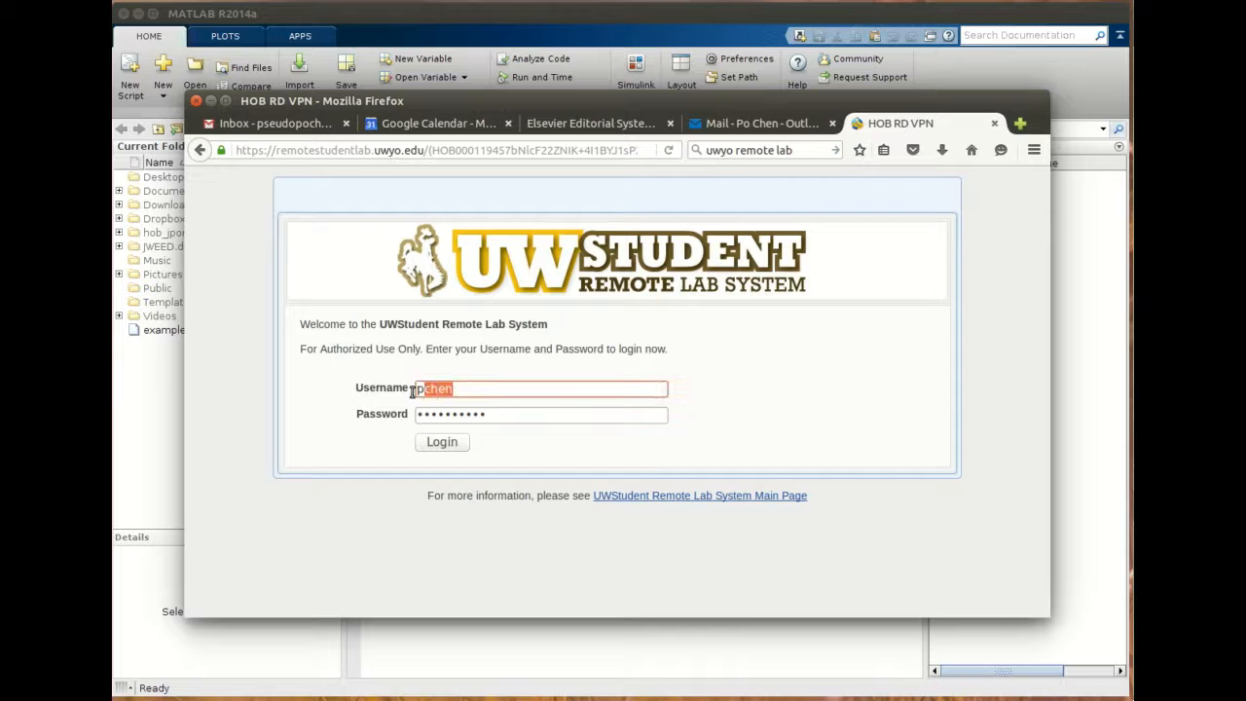
{"action": "left_click", "coordinate": [465, 390]}
{"action": "left_click", "coordinate": [513, 432]}
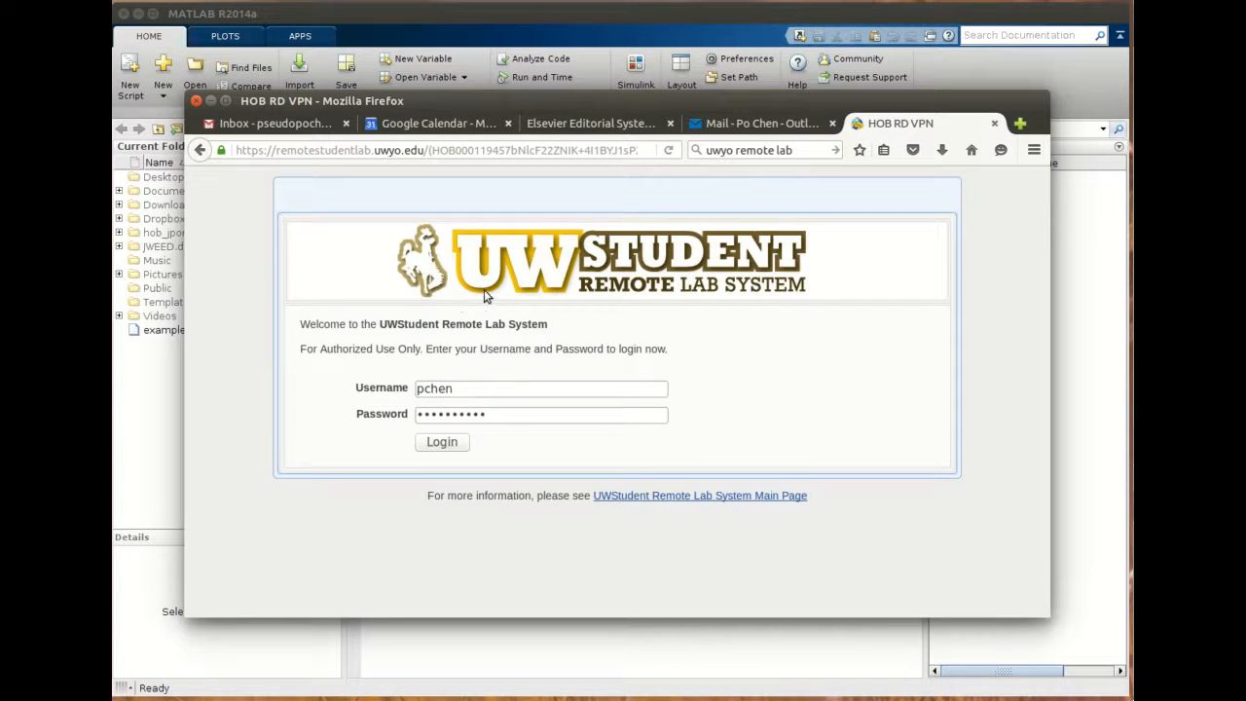
{"action": "left_click", "coordinate": [450, 444]}
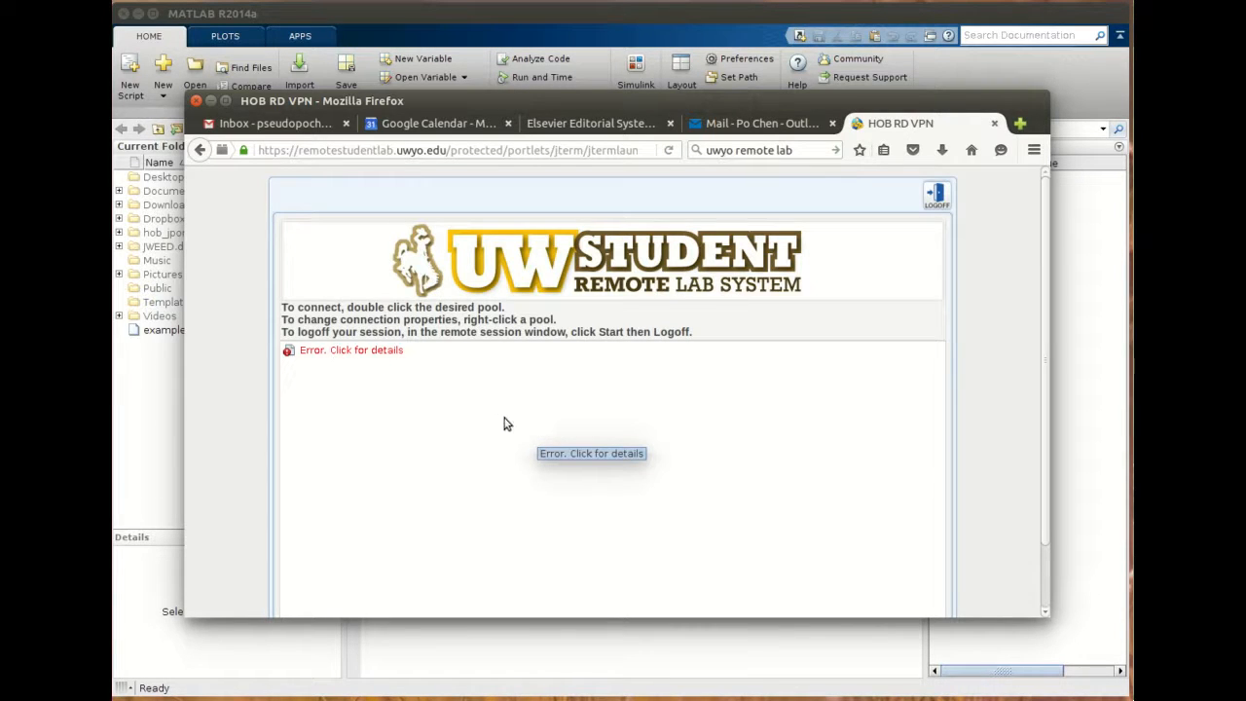
- Reload the session application after its error and allow the J-Term Session Manager to run
{"action": "left_click", "coordinate": [572, 442]}
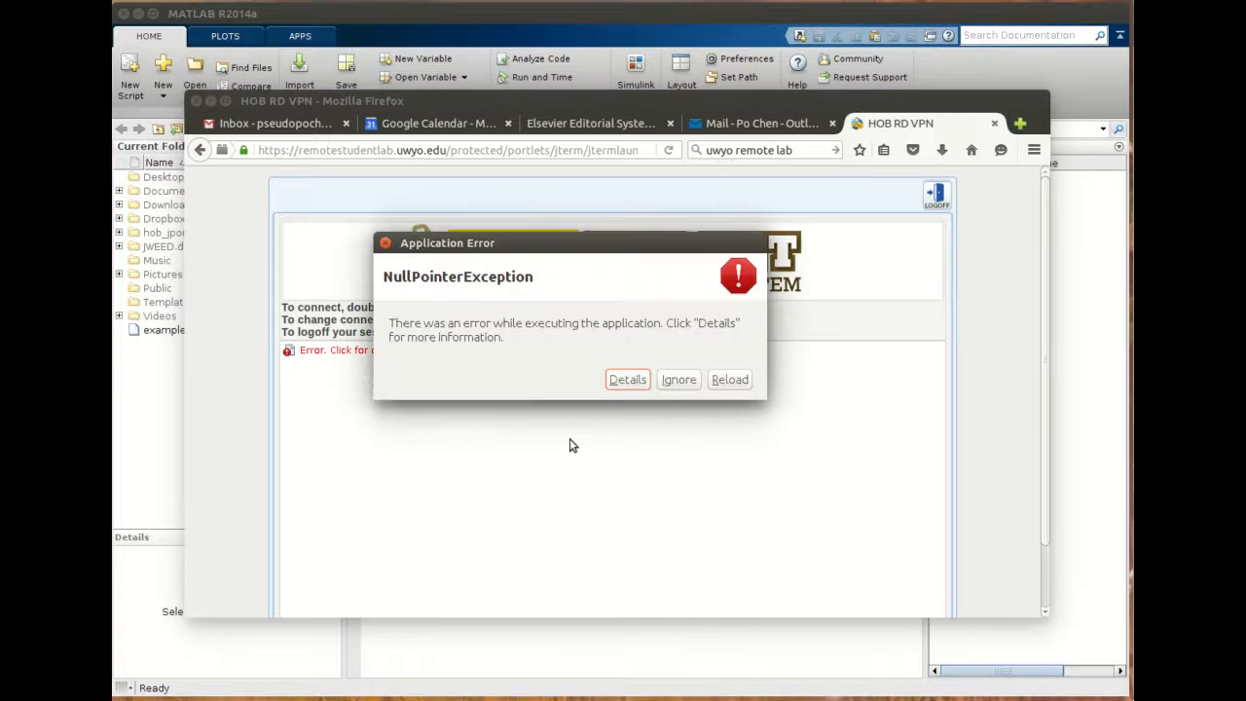
{"action": "left_click", "coordinate": [732, 380]}
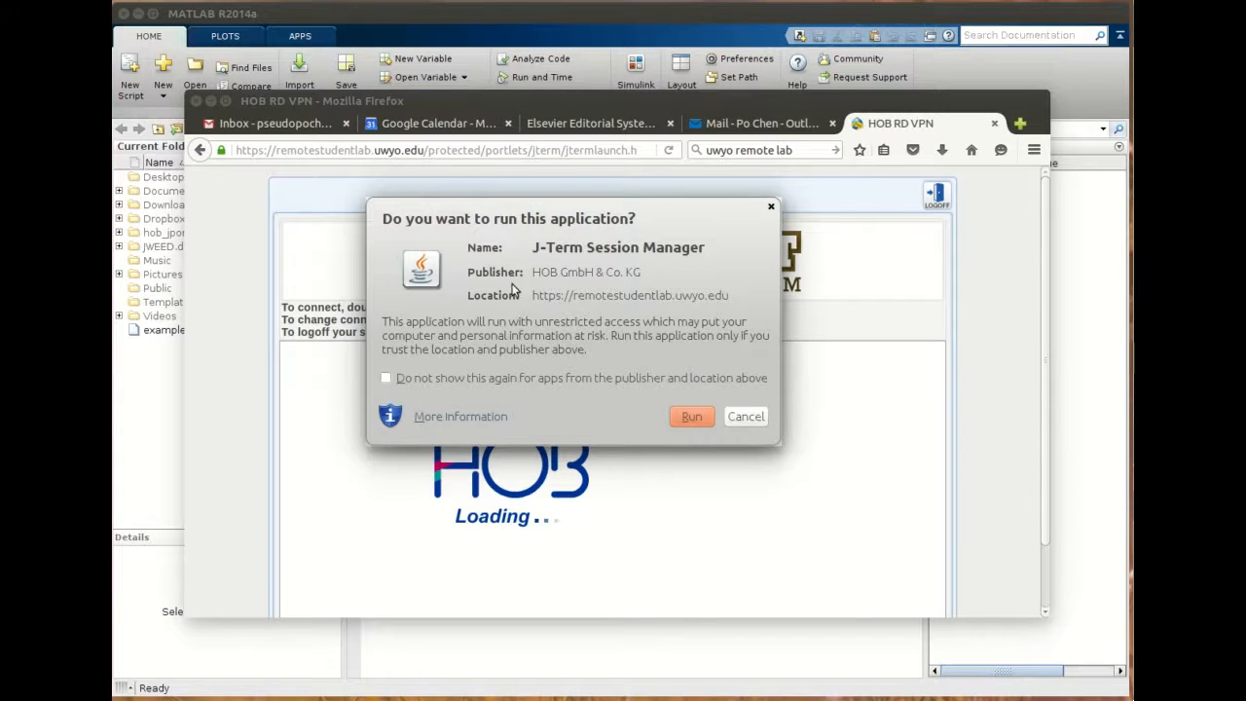
{"action": "left_click", "coordinate": [693, 418]}
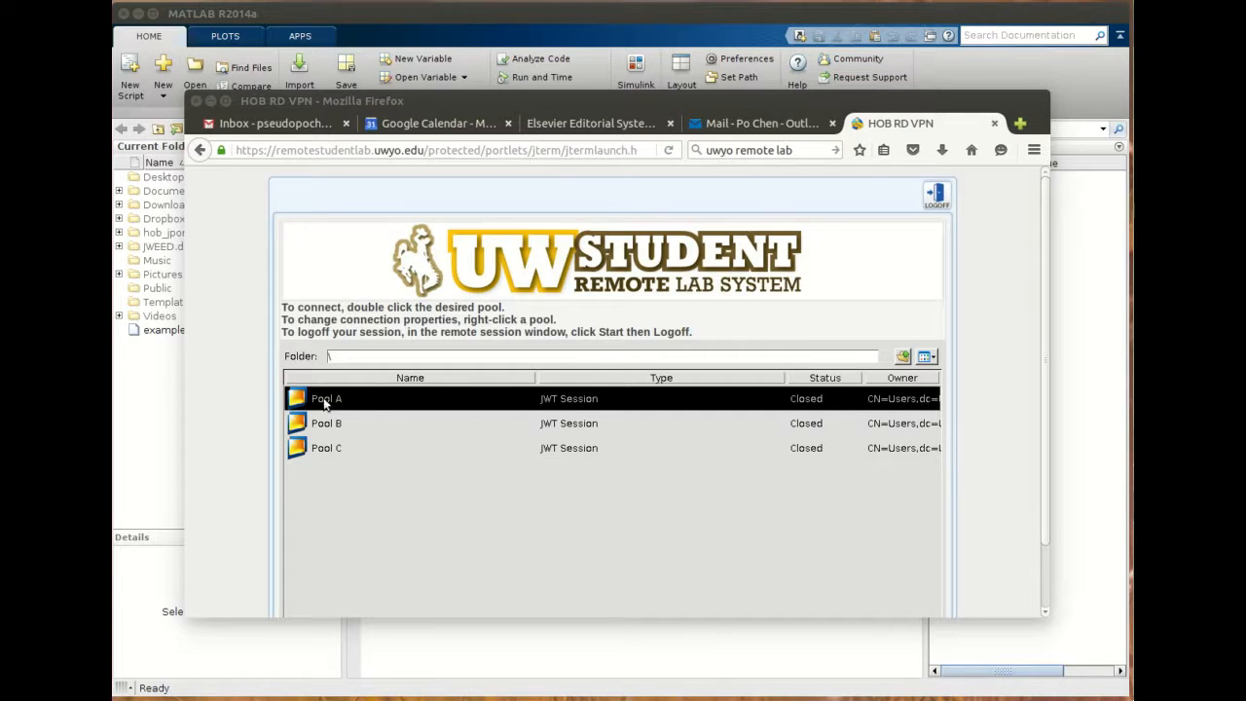
- Connect to Pool A and acknowledge the UW Remote Lab Login notice
{"action": "double_click", "coordinate": [299, 401]}
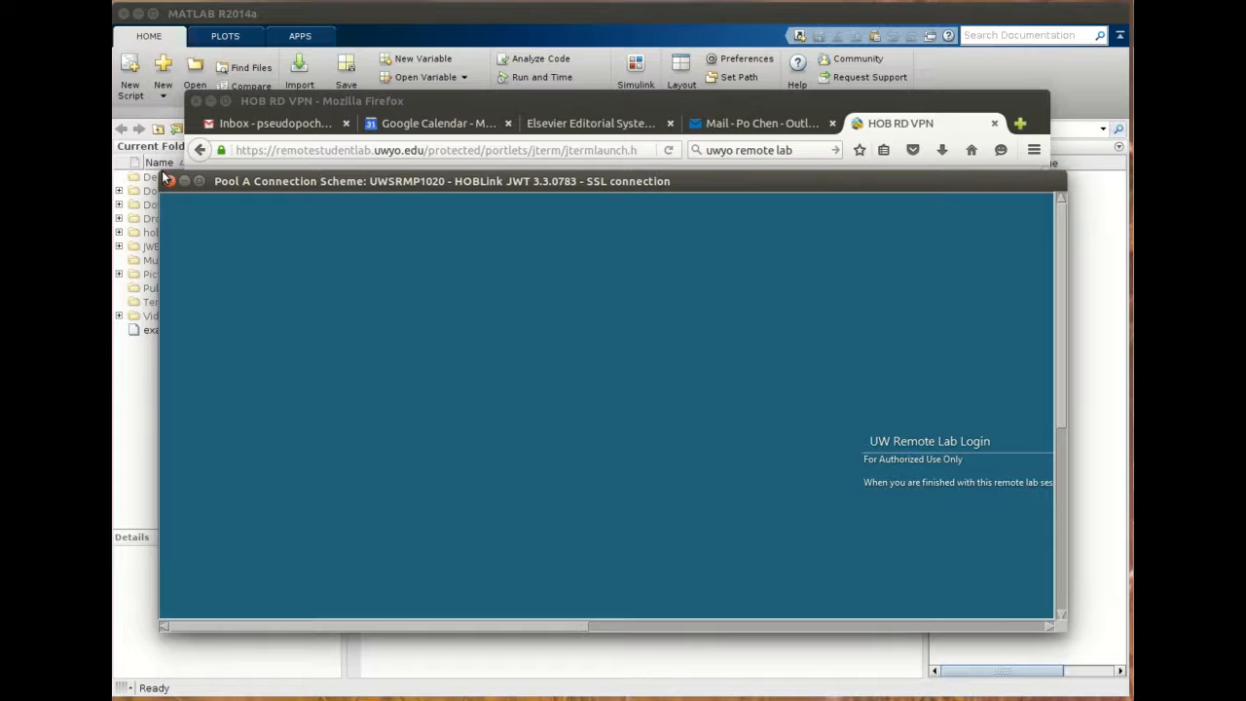
{"action": "left_click_drag", "start_coordinate": [564, 625], "coordinate": [769, 626]}
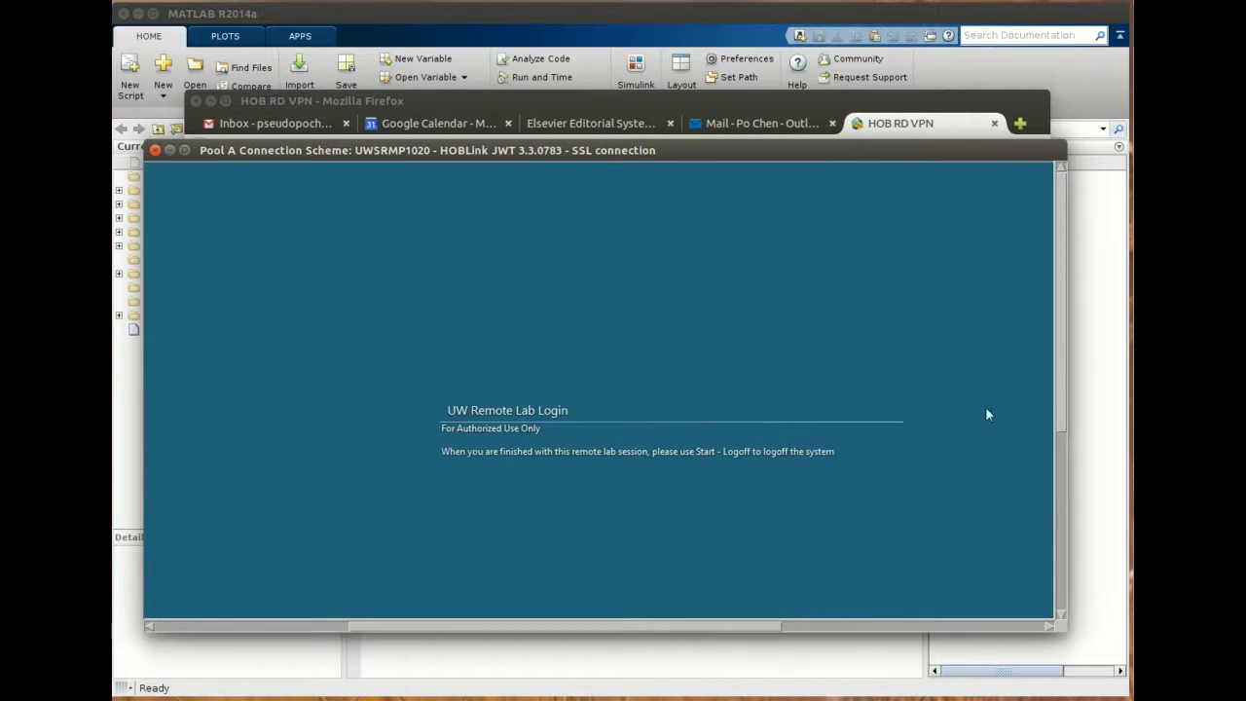
{"action": "left_click_drag", "start_coordinate": [1058, 375], "coordinate": [1063, 527]}
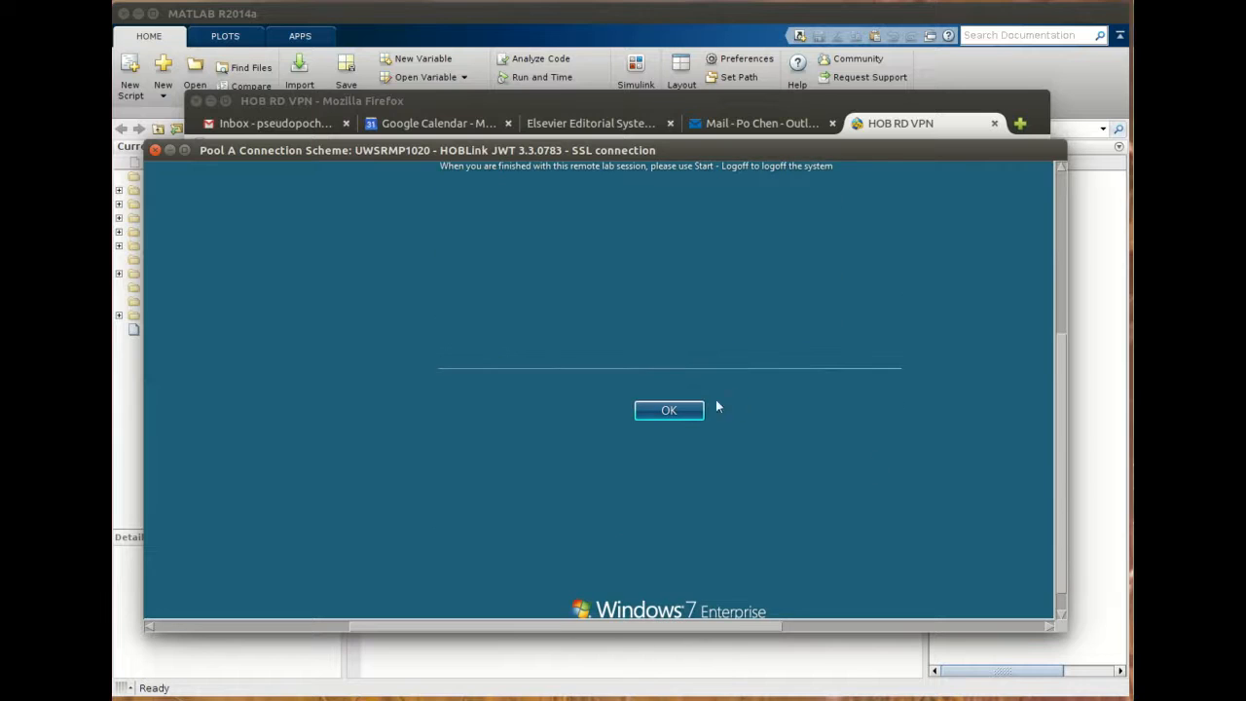
{"action": "left_click", "coordinate": [672, 410]}
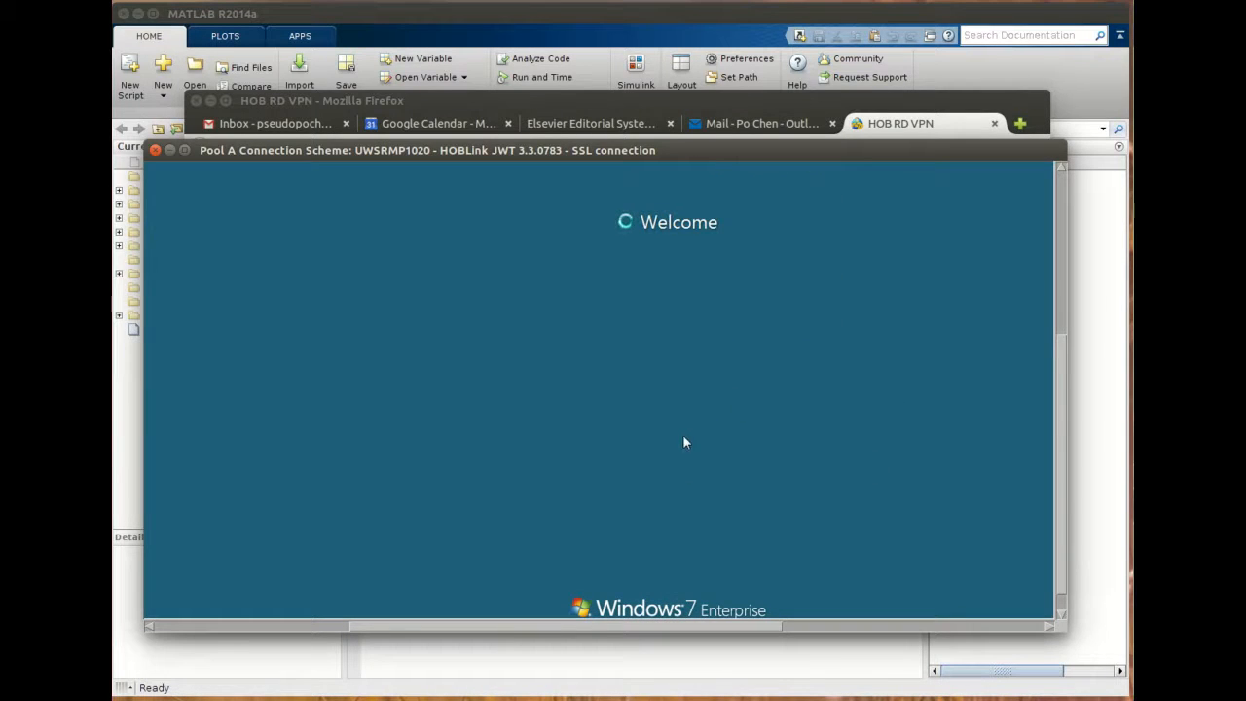
- Move and enlarge the Pool A remote session window, then dismiss the account privileges warning on the remote desktop
{"action": "scroll", "coordinate": [1057, 397], "scroll_direction": "down", "scroll_amount": 1}
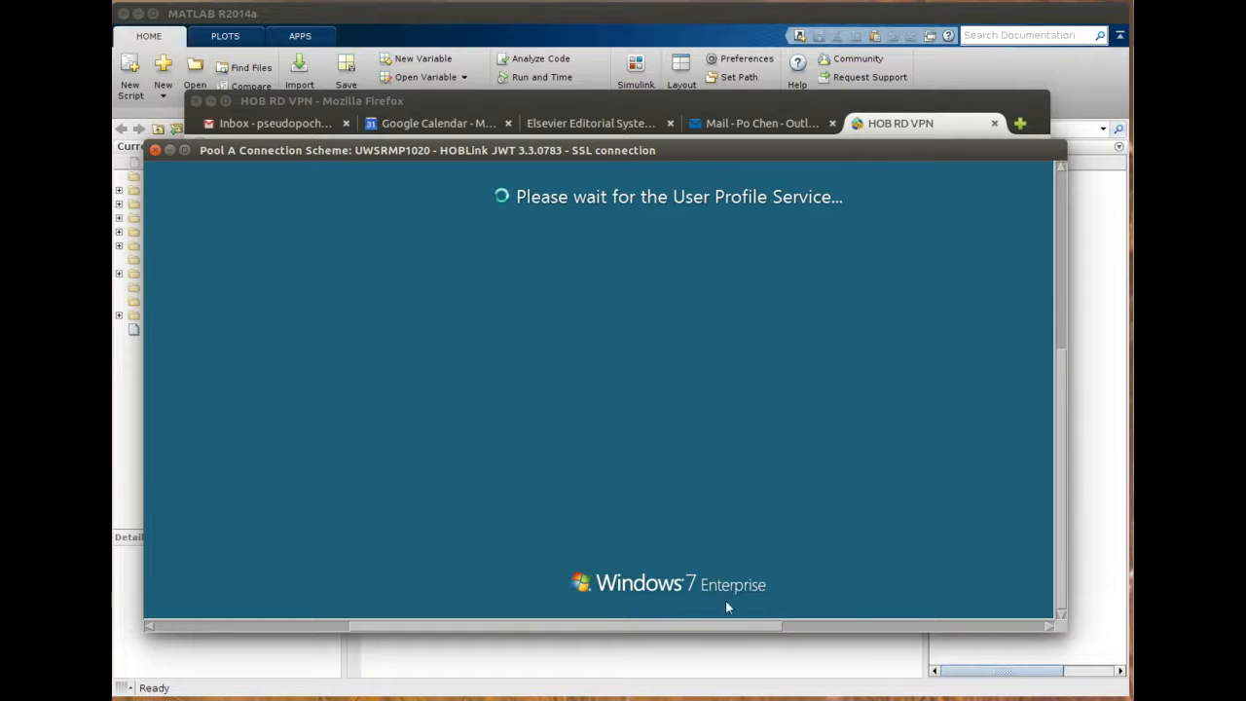
{"action": "left_click_drag", "start_coordinate": [695, 627], "coordinate": [502, 631]}
{"action": "left_click_drag", "start_coordinate": [1060, 519], "coordinate": [1061, 357]}
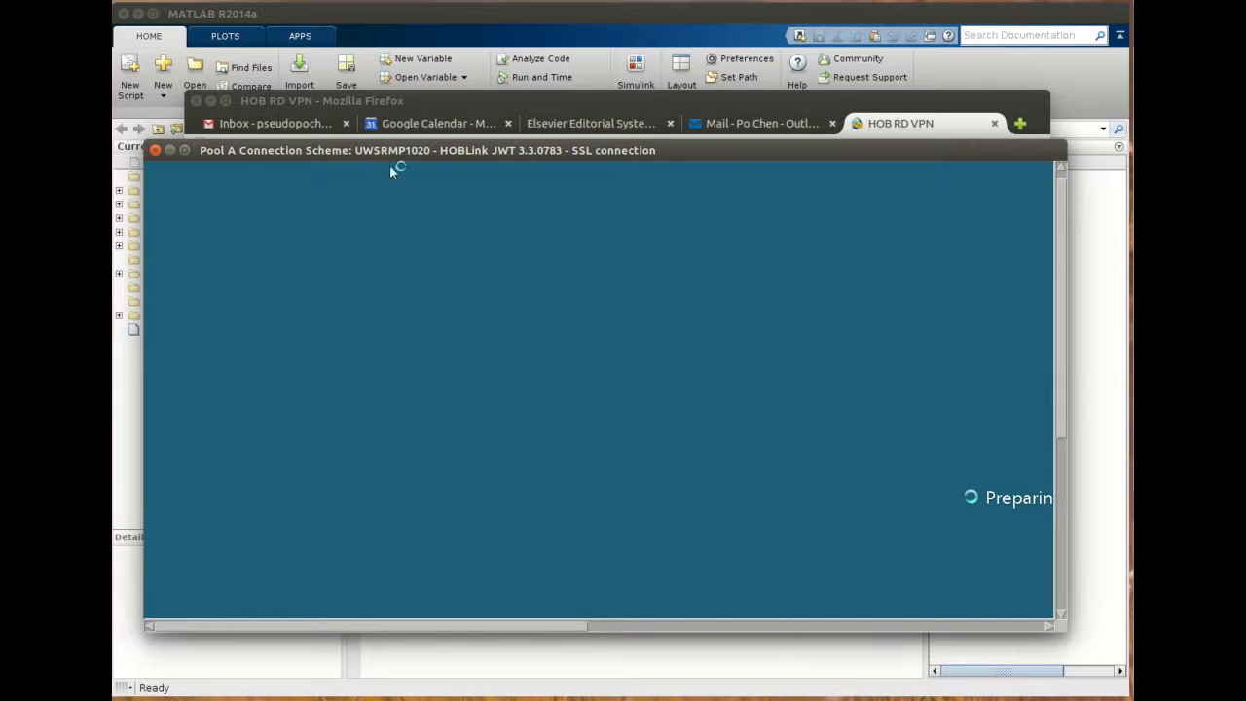
{"action": "left_click_drag", "start_coordinate": [1066, 143], "coordinate": [1119, 14]}
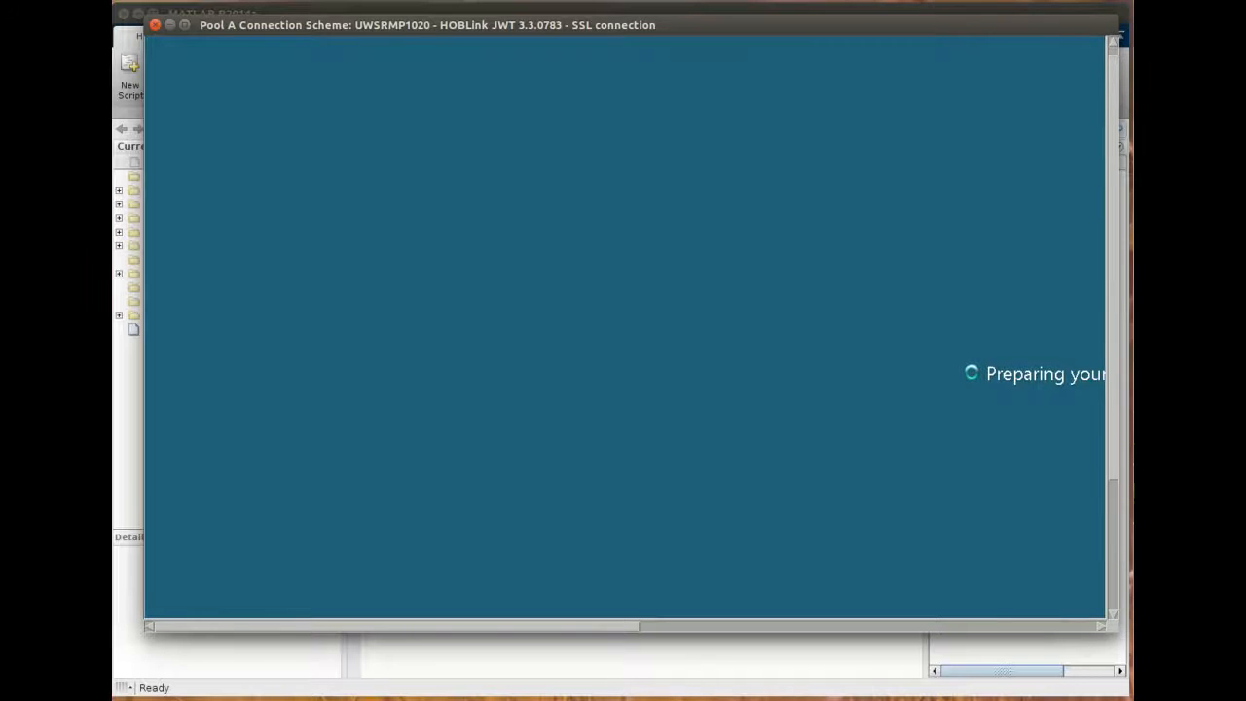
{"action": "left_click_drag", "start_coordinate": [147, 629], "coordinate": [117, 691]}
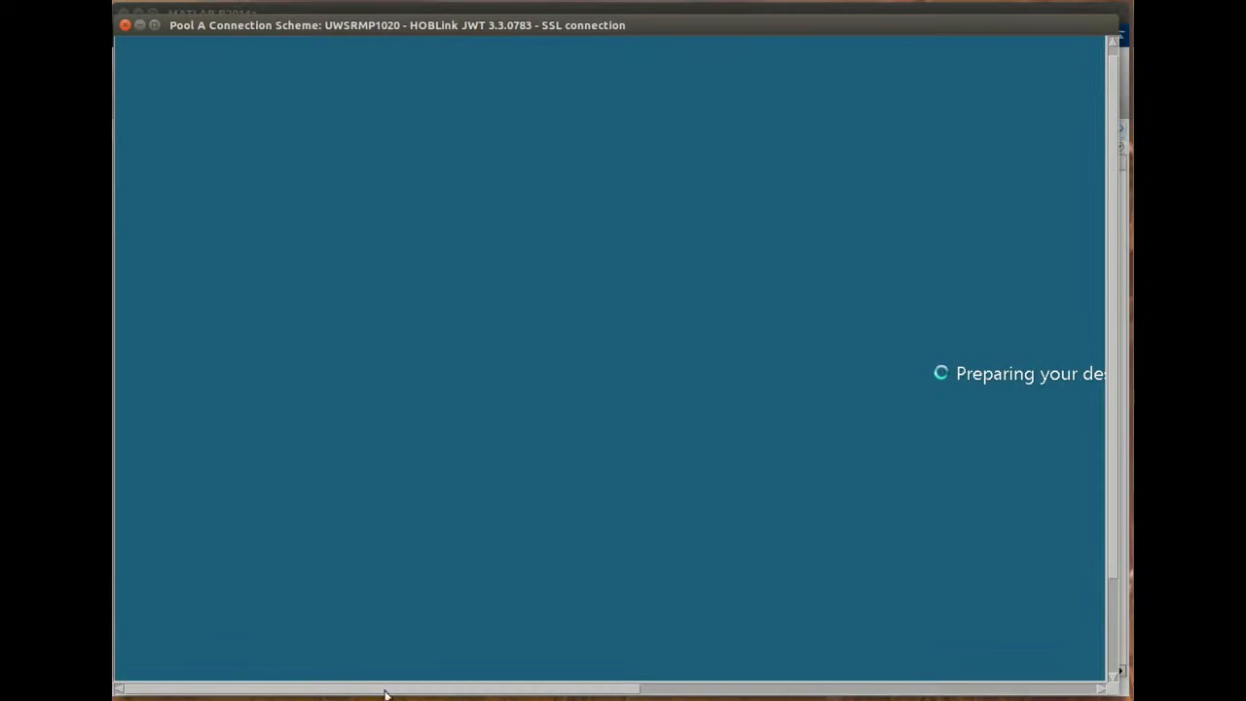
{"action": "left_click_drag", "start_coordinate": [467, 690], "coordinate": [696, 686]}
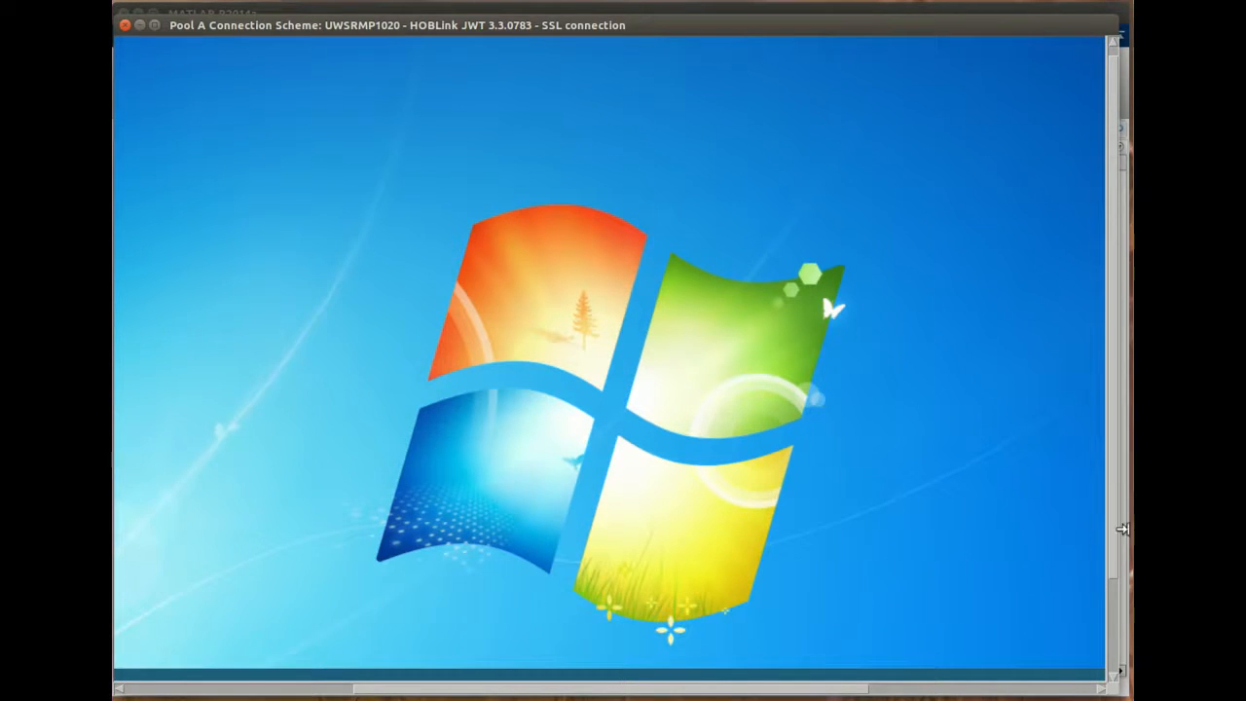
{"action": "left_click_drag", "start_coordinate": [1113, 509], "coordinate": [1112, 633]}
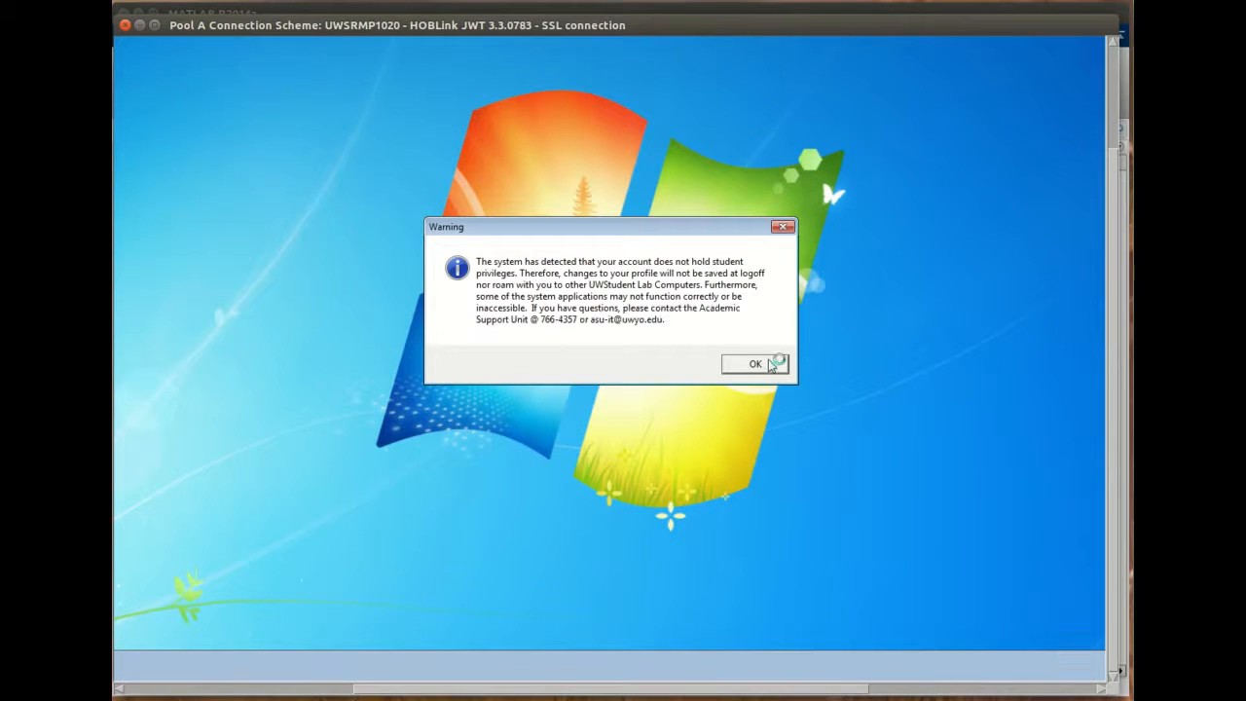
{"action": "left_click", "coordinate": [755, 363]}
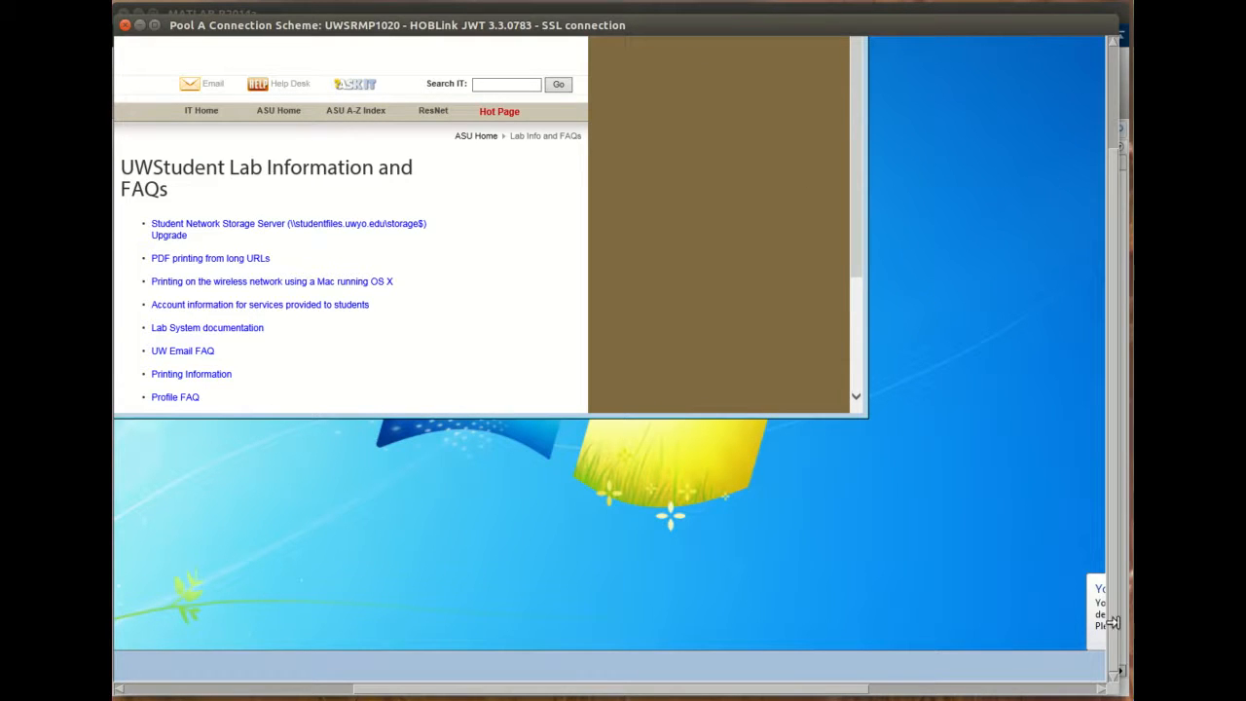
{"action": "left_click_drag", "start_coordinate": [1114, 633], "coordinate": [1109, 517]}
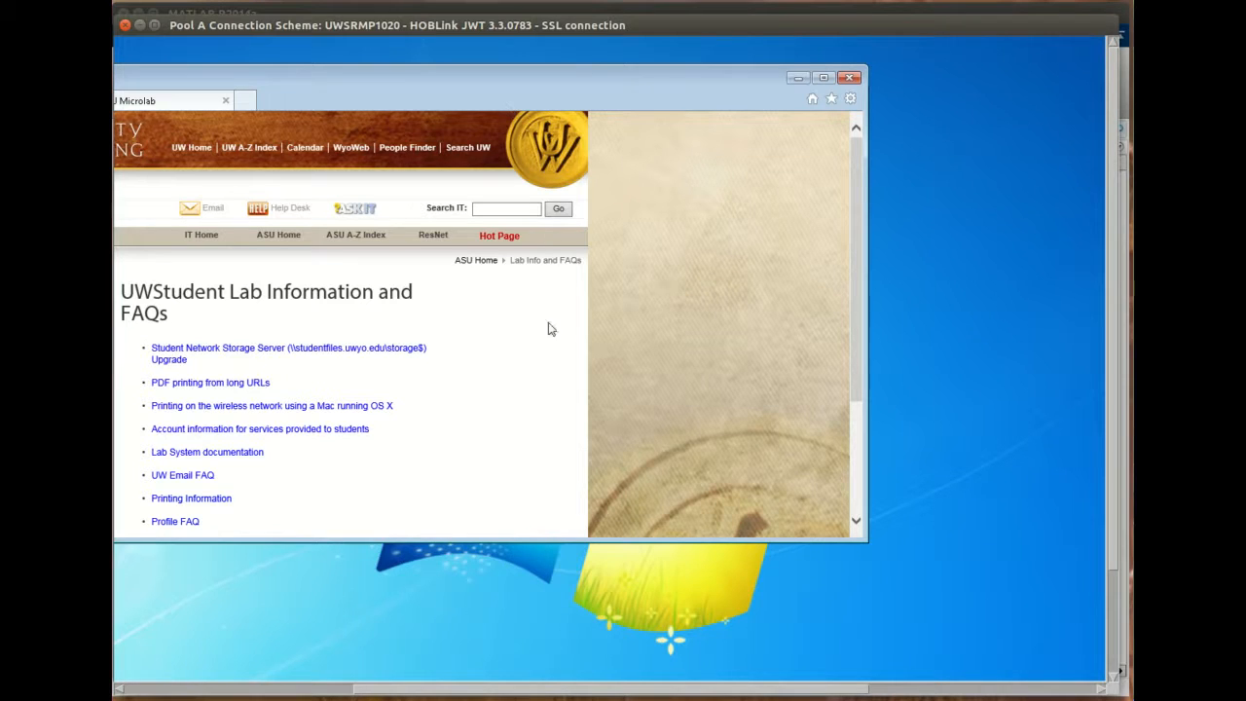
- Browse the remote desktop's Start menu through All Programs to the Math Programs folder
{"action": "left_click_drag", "start_coordinate": [542, 694], "coordinate": [302, 697]}
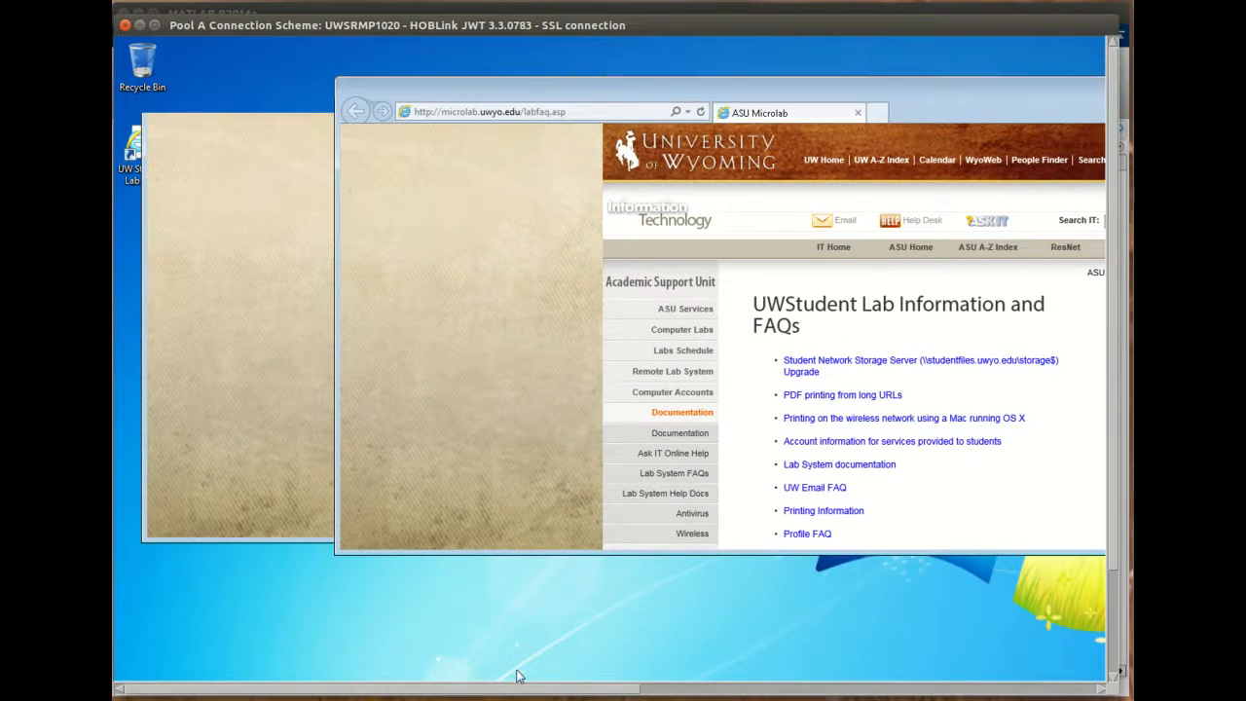
{"action": "left_click_drag", "start_coordinate": [700, 89], "coordinate": [702, 76]}
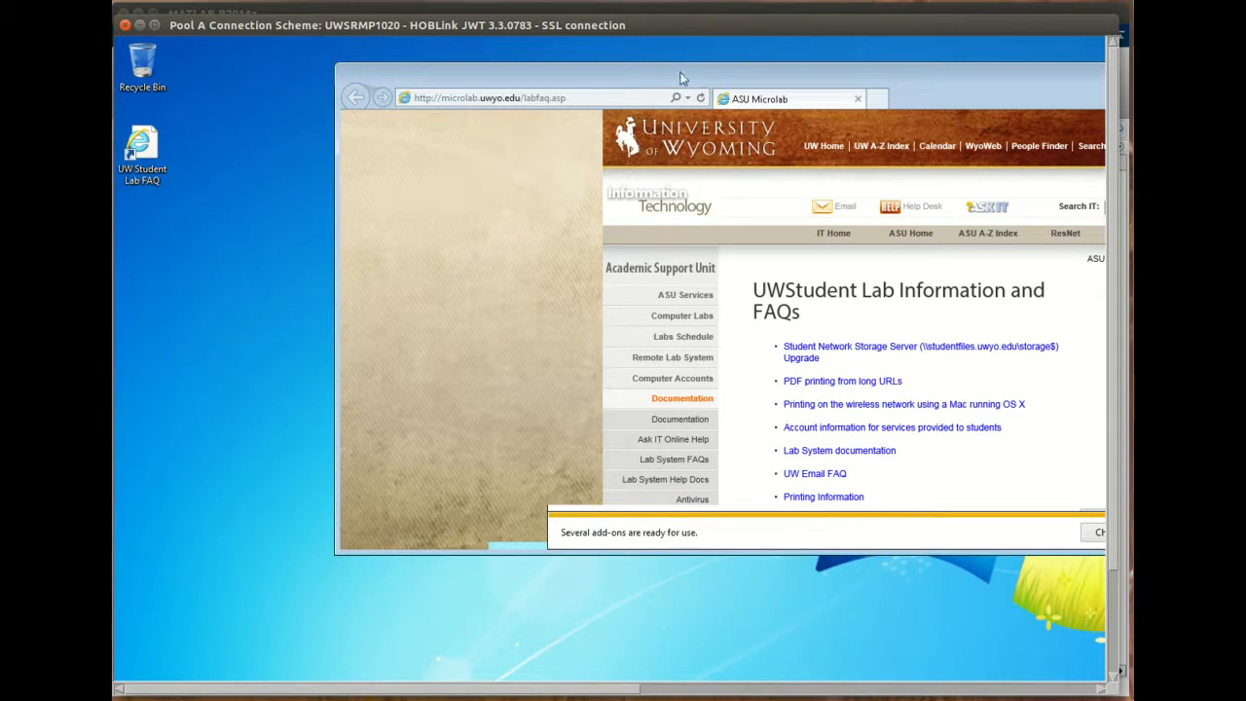
{"action": "left_click_drag", "start_coordinate": [1117, 486], "coordinate": [1113, 608]}
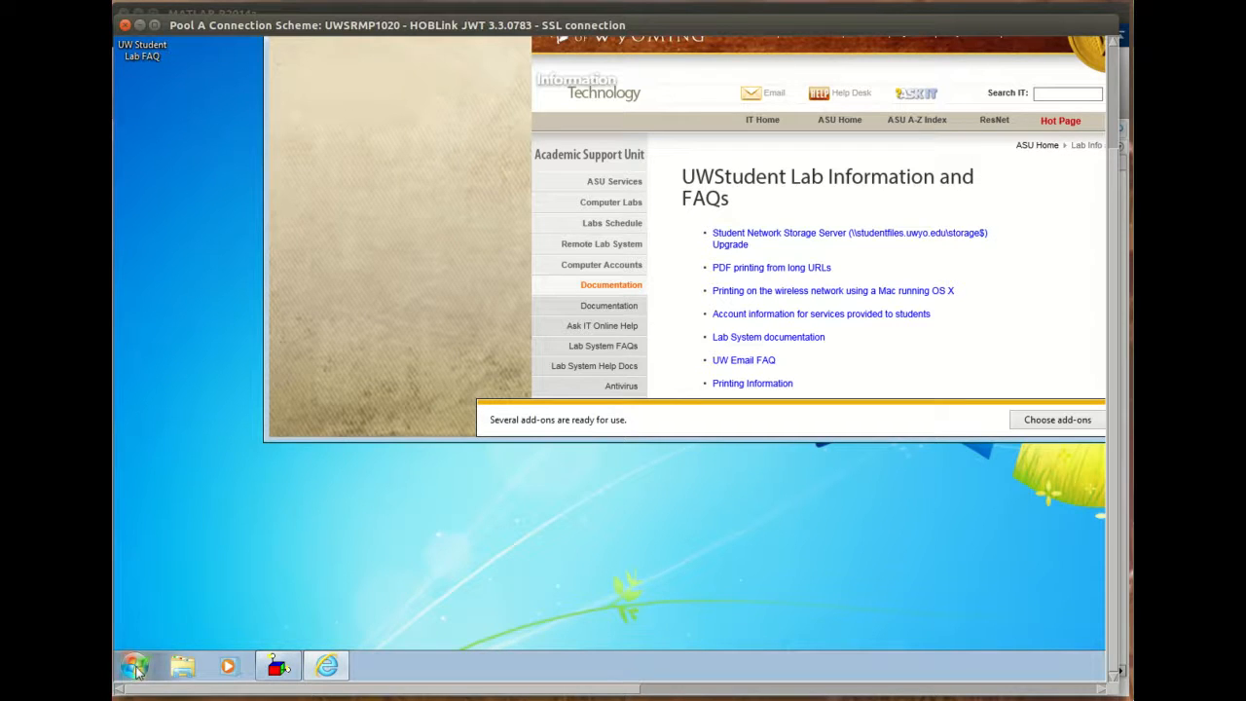
{"action": "left_click", "coordinate": [134, 666]}
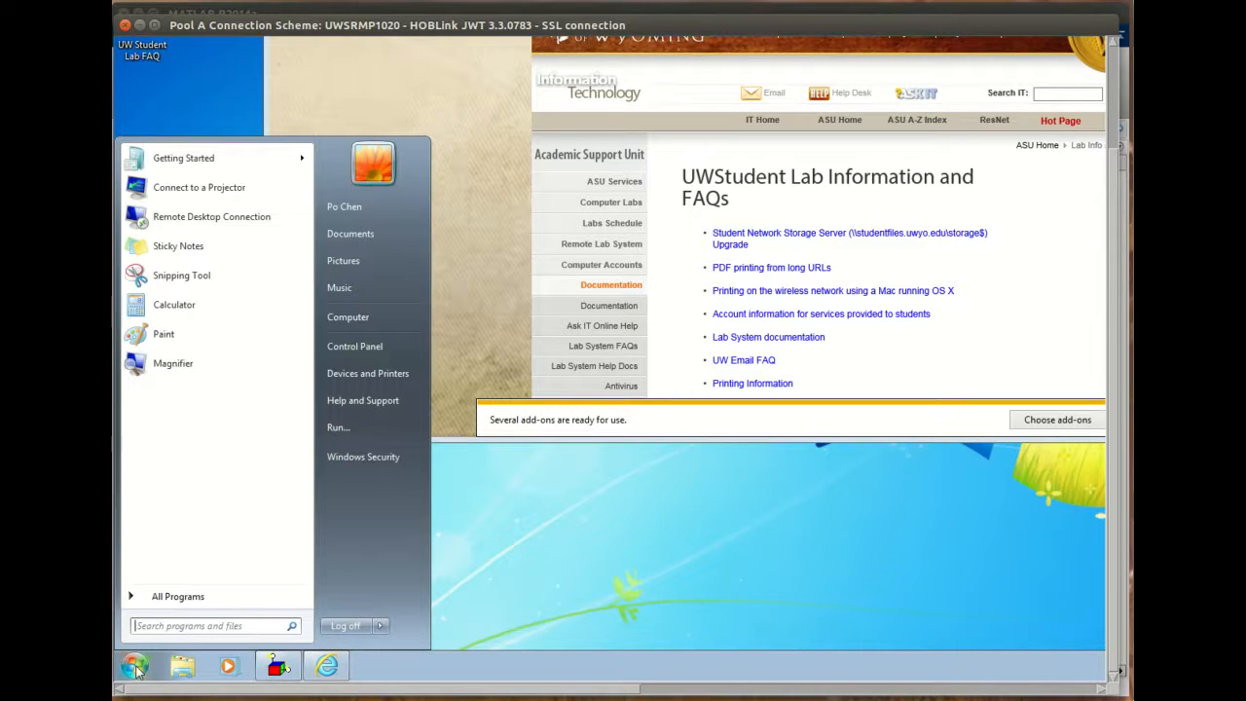
{"action": "left_click", "coordinate": [148, 599]}
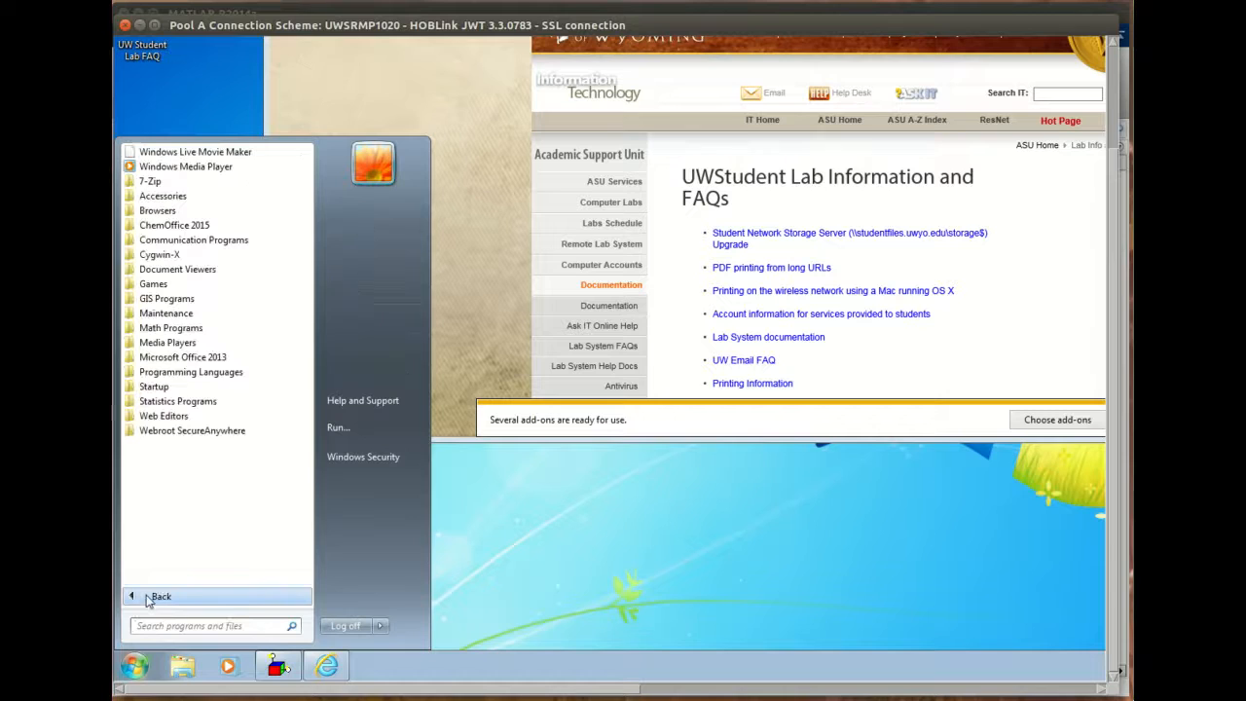
{"action": "left_click", "coordinate": [202, 330]}
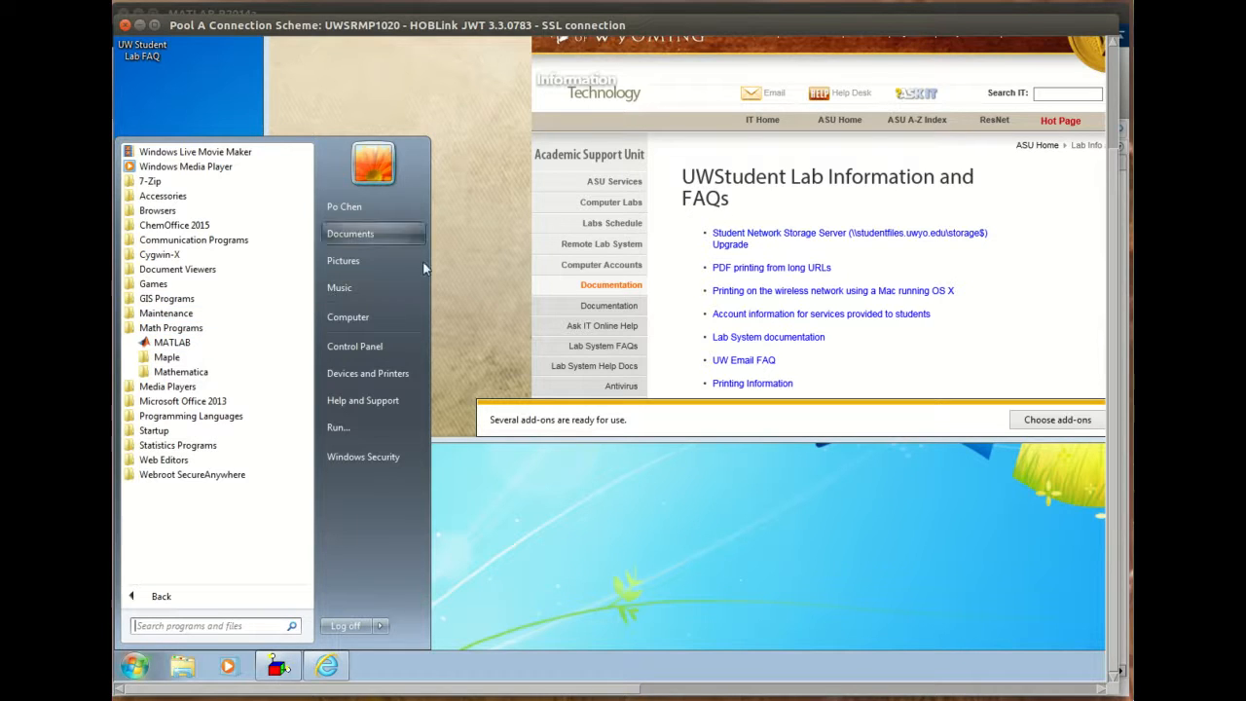
- Log off the remote Windows session from the Start menu
{"action": "left_click", "coordinate": [355, 626]}
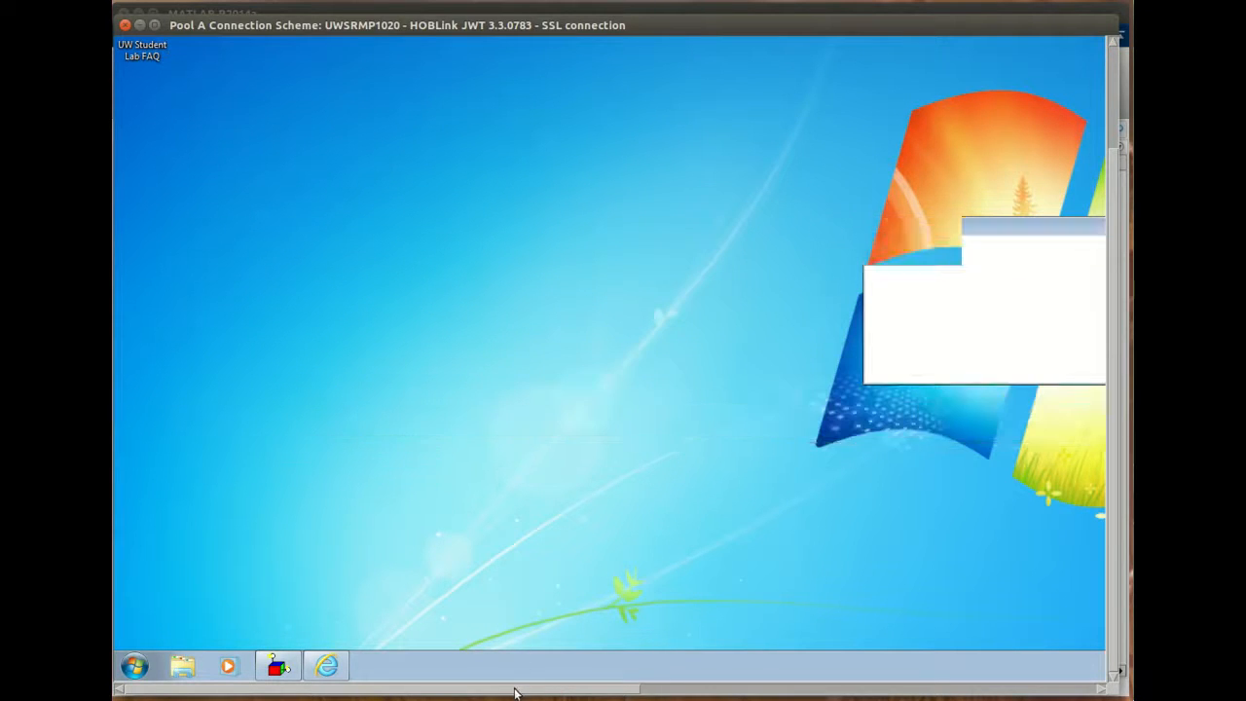
{"action": "left_click_drag", "start_coordinate": [516, 691], "coordinate": [422, 690]}
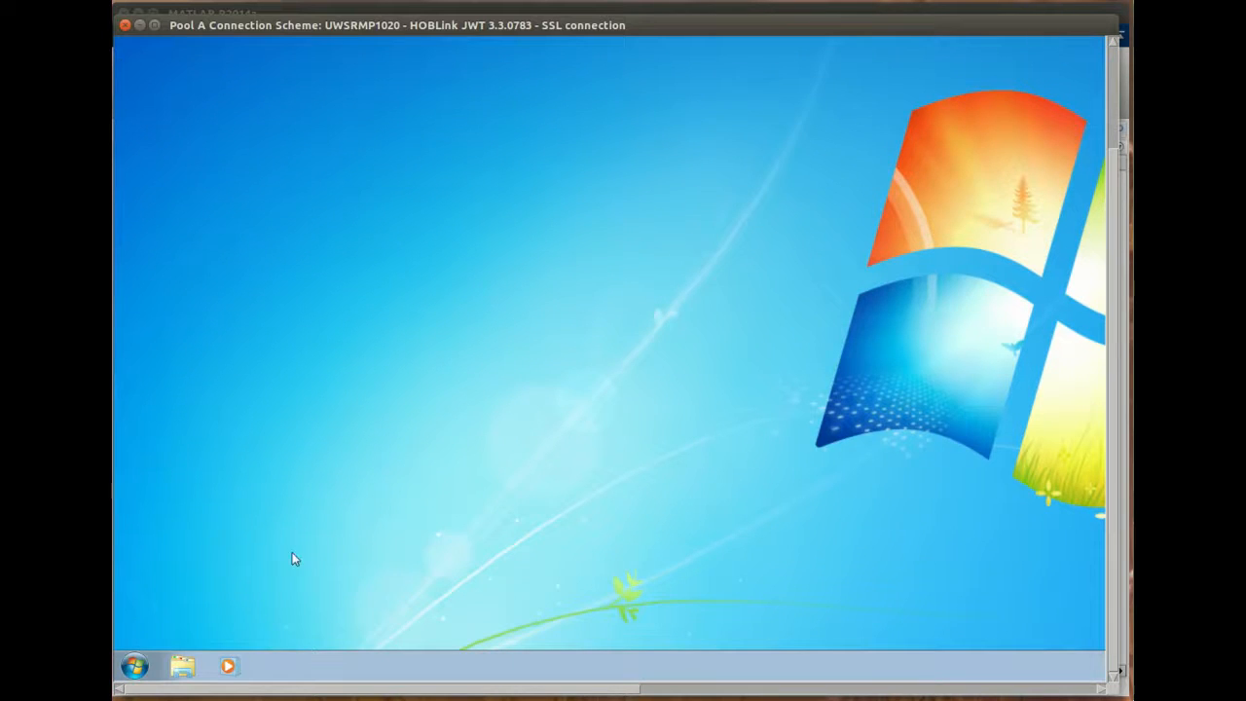
{"action": "left_click_drag", "start_coordinate": [257, 687], "coordinate": [200, 674]}
- Try to close the Pool A session window and acknowledge the disconnect warning
{"action": "mouse_move", "coordinate": [264, 28]}
{"action": "left_mouse_down"}
{"action": "mouse_move", "coordinate": [285, 36]}
{"action": "mouse_move", "coordinate": [265, 22]}
{"action": "left_mouse_up"}
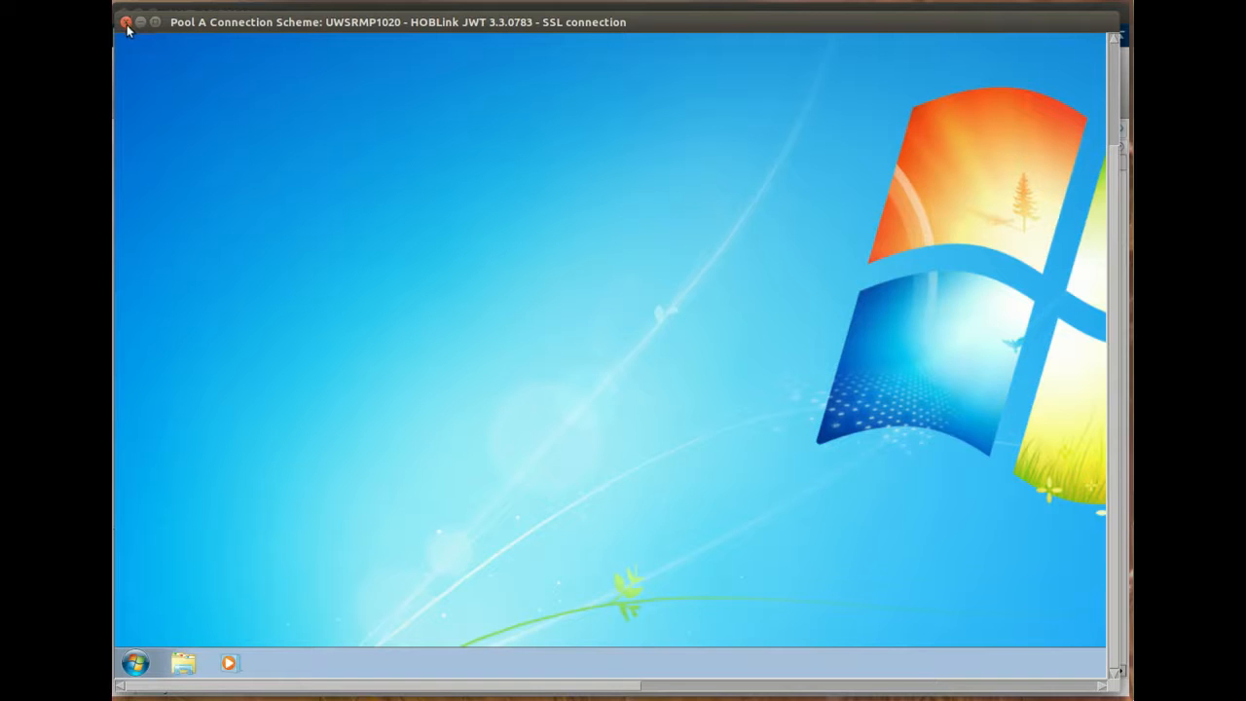
{"action": "mouse_move", "coordinate": [410, 21]}
{"action": "left_mouse_down"}
{"action": "mouse_move", "coordinate": [412, 91]}
{"action": "mouse_move", "coordinate": [418, 28]}
{"action": "left_mouse_up"}
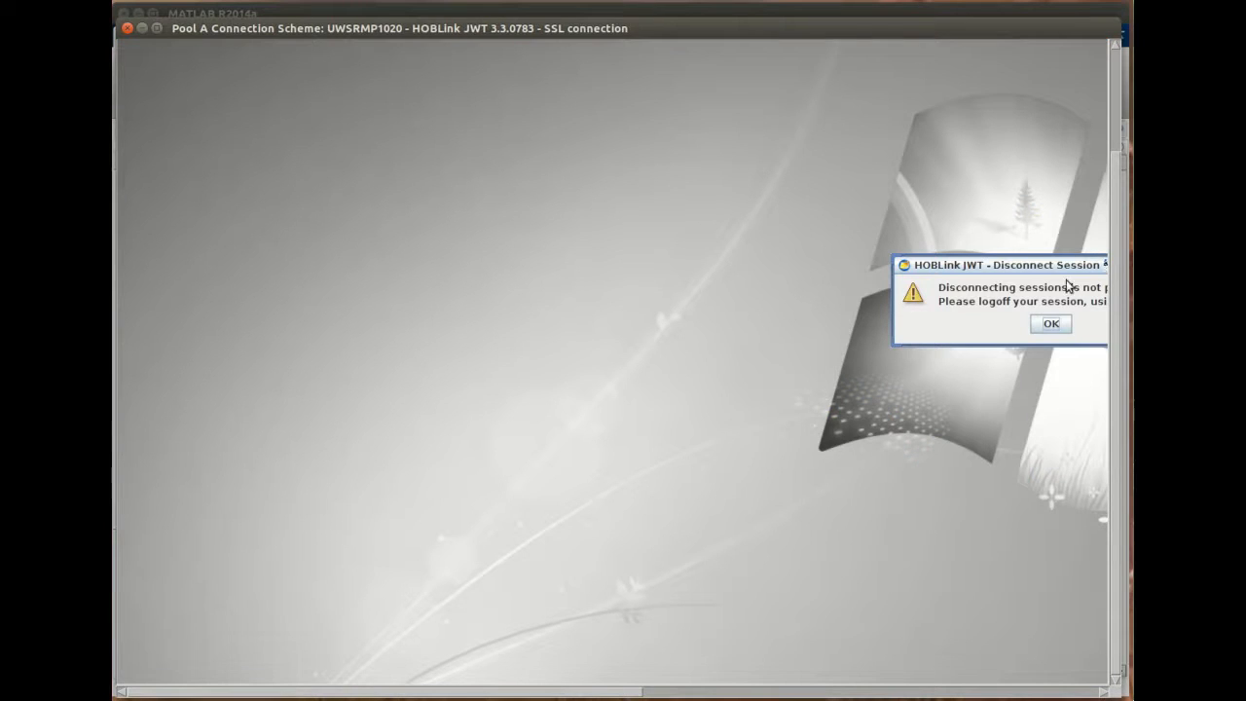
{"action": "left_click", "coordinate": [1050, 326]}
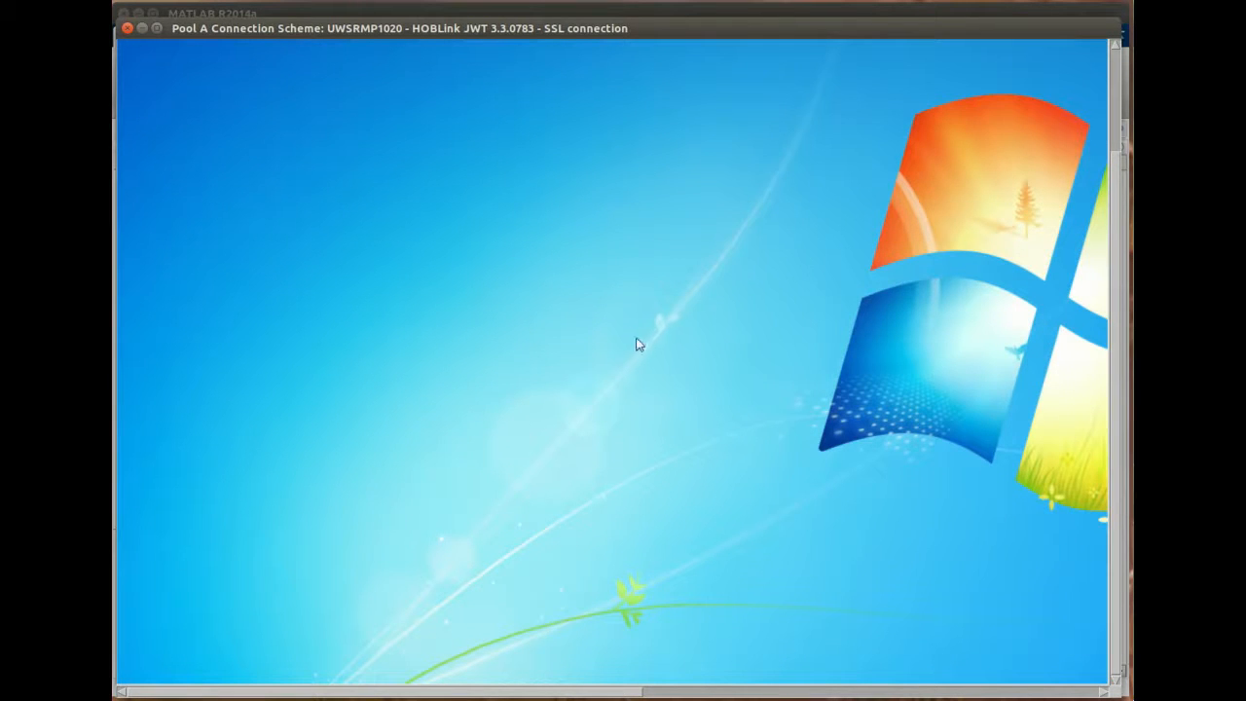
- Force the pending log off and end the HOBLink JWT connection
{"action": "left_click_drag", "start_coordinate": [551, 693], "coordinate": [474, 670]}
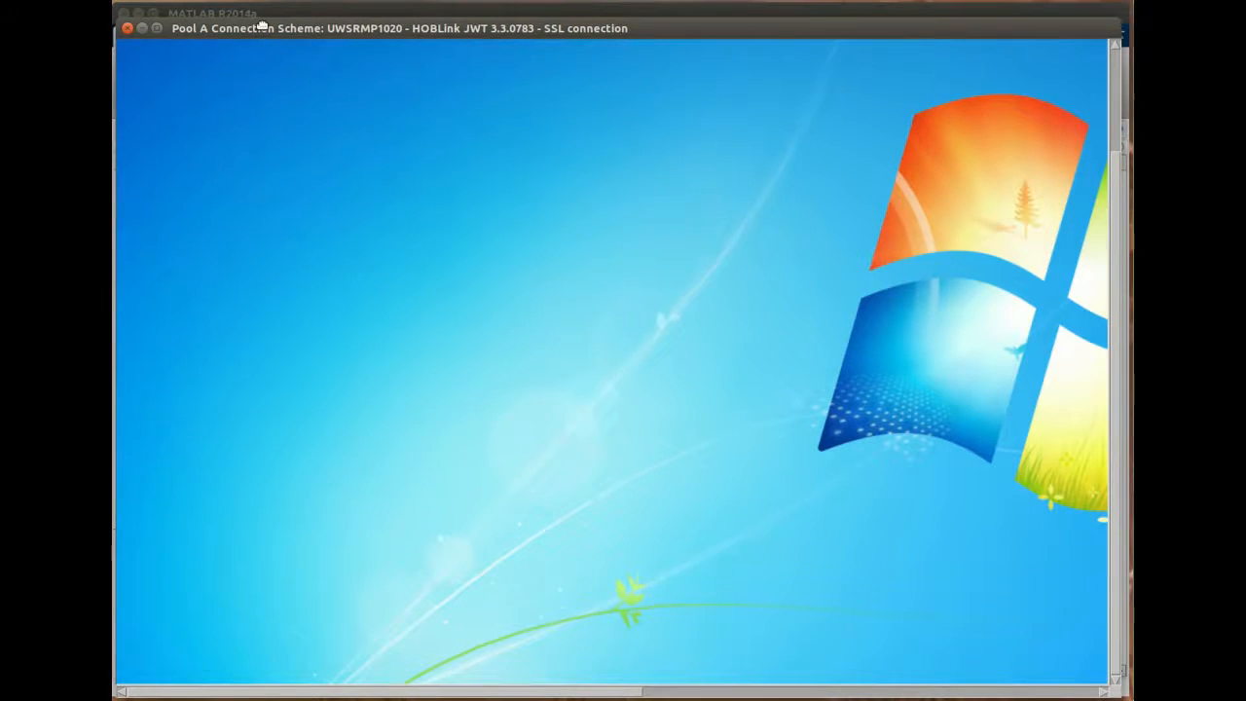
{"action": "left_click_drag", "start_coordinate": [262, 26], "coordinate": [261, 22]}
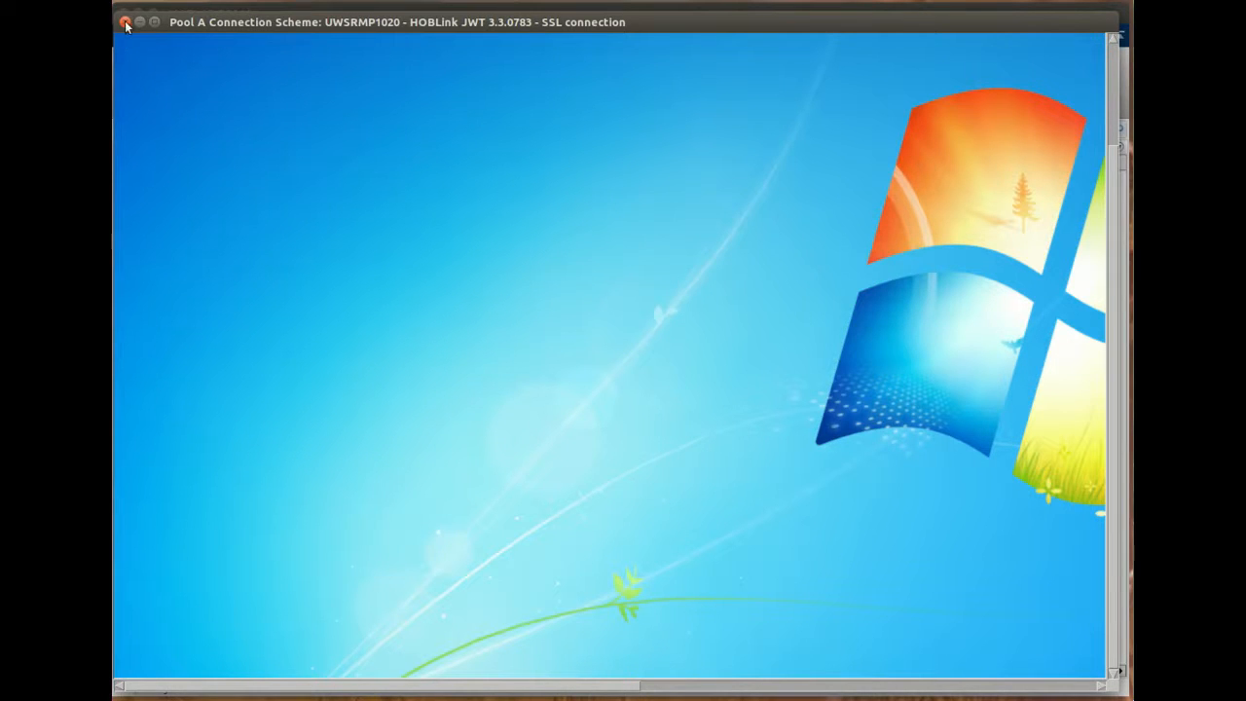
{"action": "mouse_move", "coordinate": [216, 21]}
{"action": "left_mouse_down"}
{"action": "mouse_move", "coordinate": [236, 27]}
{"action": "mouse_move", "coordinate": [226, 23]}
{"action": "left_mouse_up"}
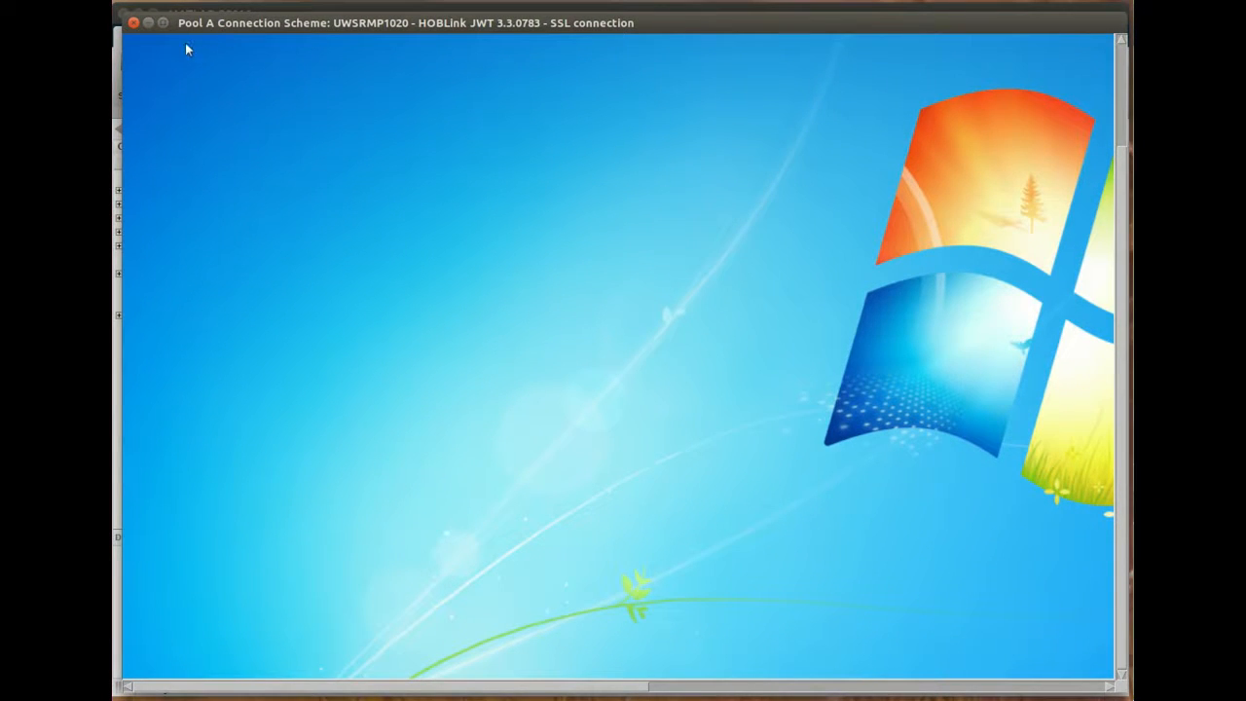
{"action": "left_click_drag", "start_coordinate": [216, 24], "coordinate": [207, 24]}
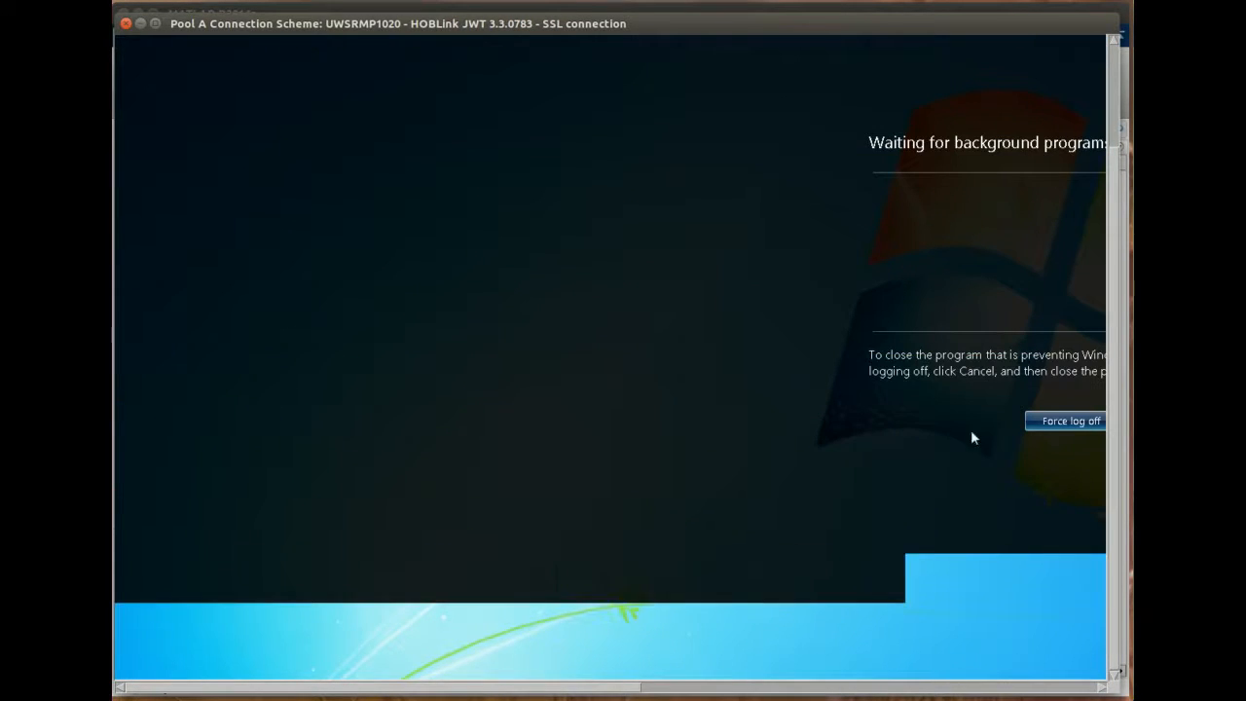
{"action": "left_click", "coordinate": [1043, 424]}
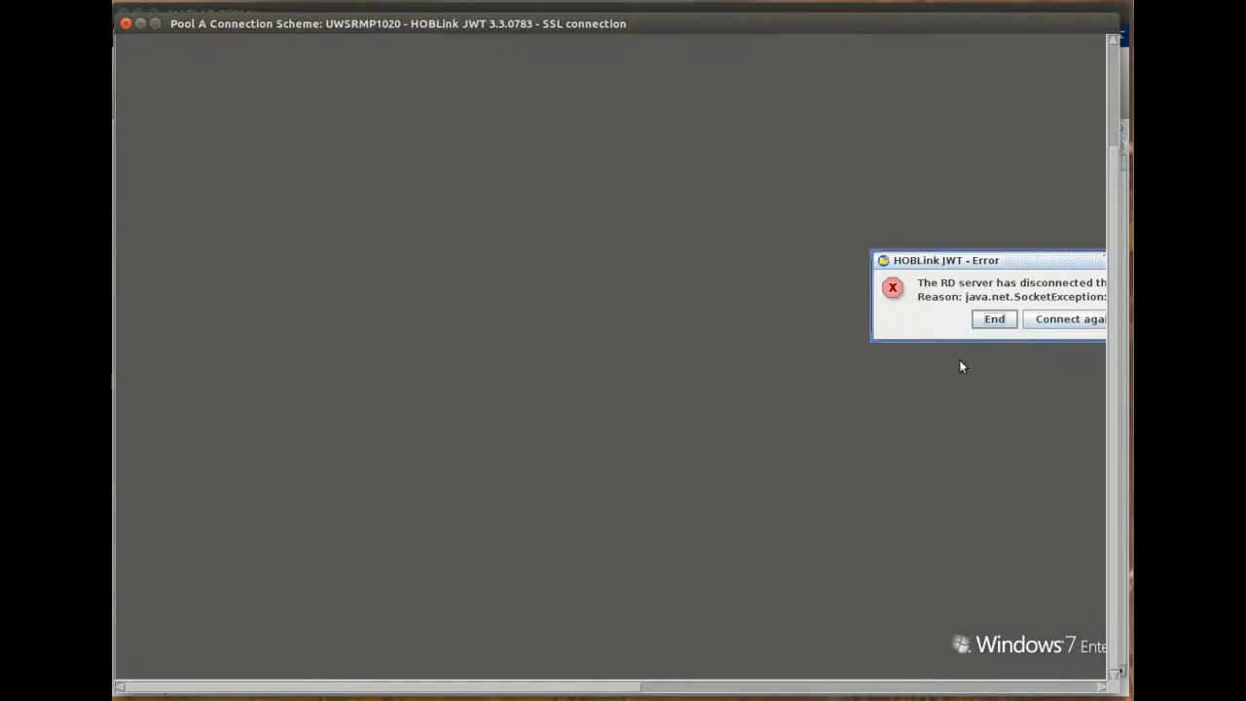
{"action": "left_click", "coordinate": [994, 320]}
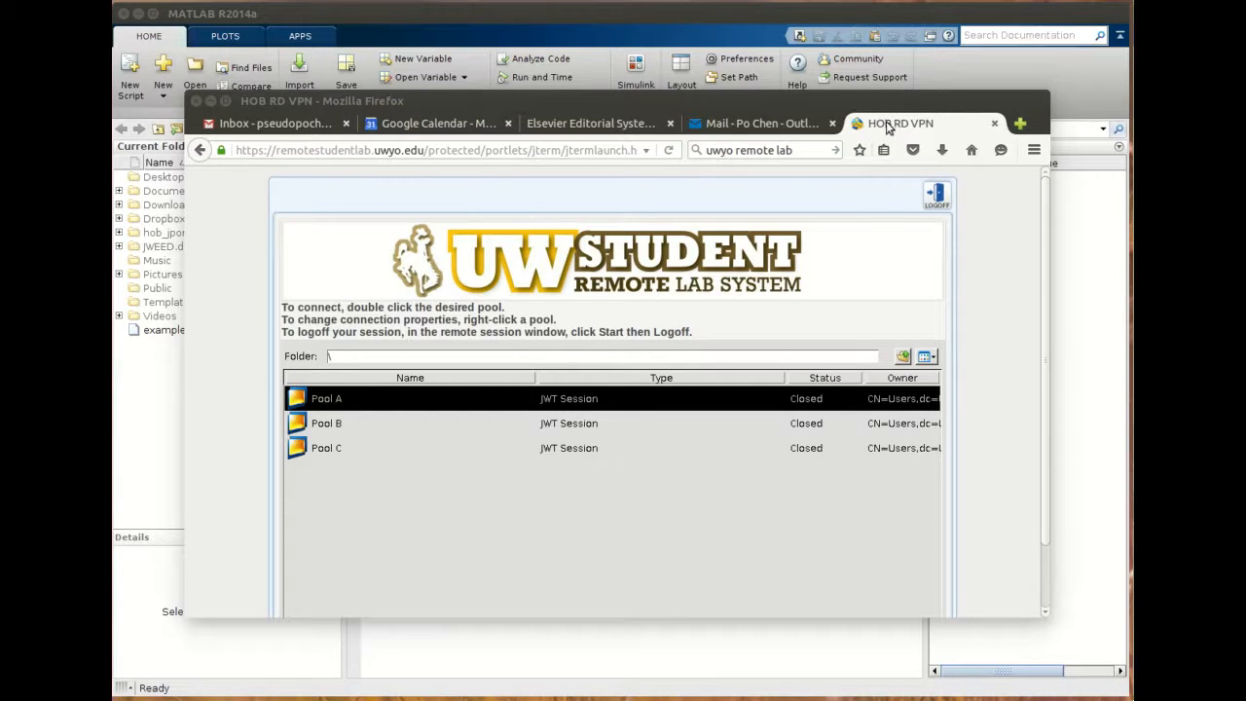
- Switch to the MATLAB R2014a window and browse its Home, Plots and Apps toolstrip tabs
{"action": "left_click_drag", "start_coordinate": [893, 102], "coordinate": [898, 108]}
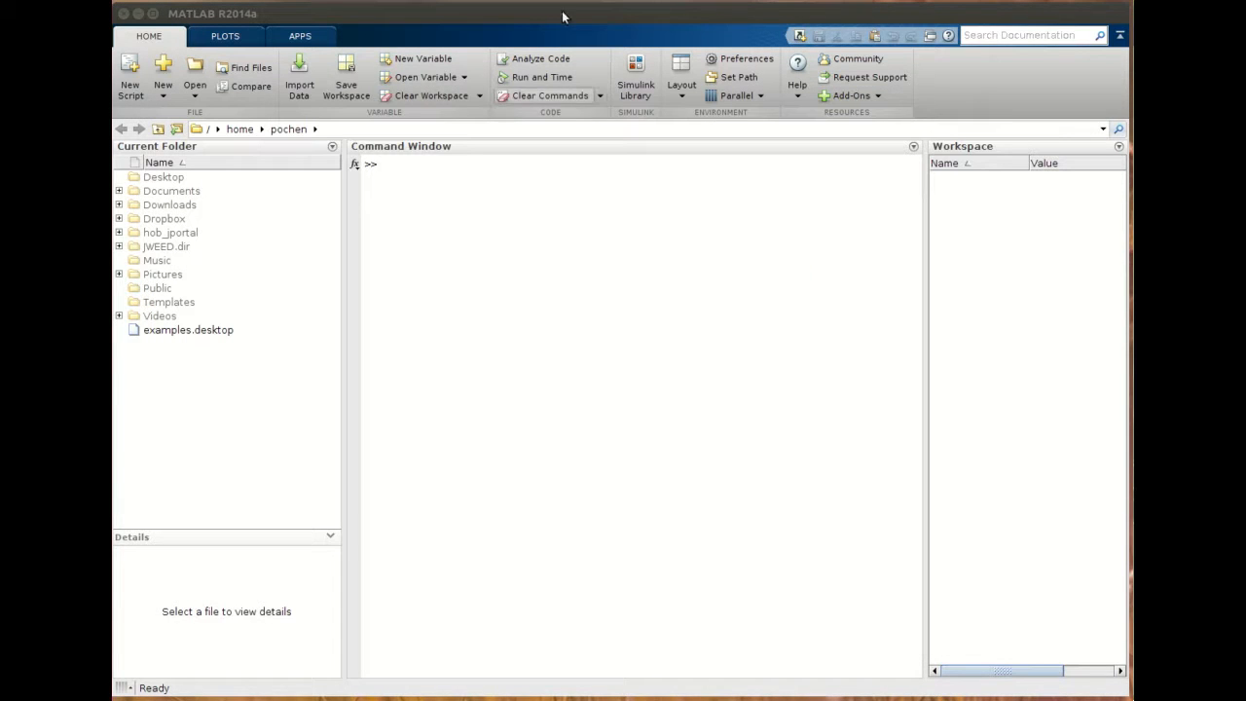
{"action": "left_click", "coordinate": [562, 11]}
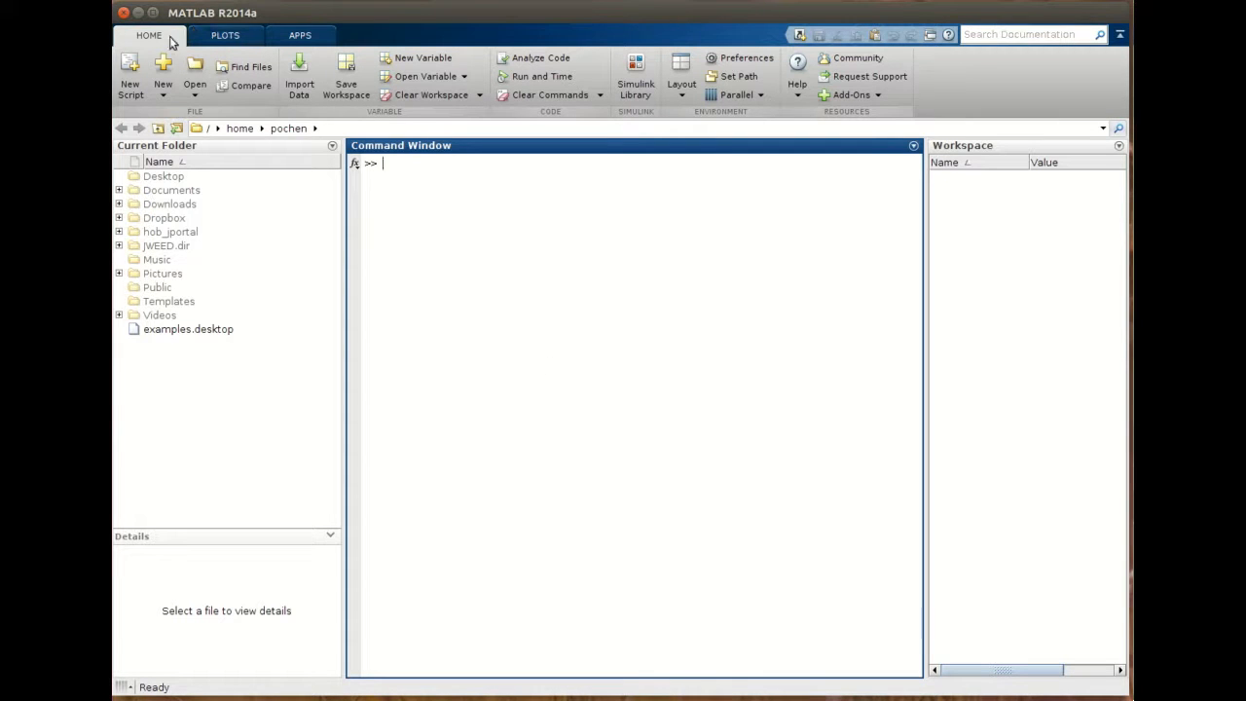
{"action": "left_click", "coordinate": [225, 37]}
{"action": "left_click", "coordinate": [299, 37]}
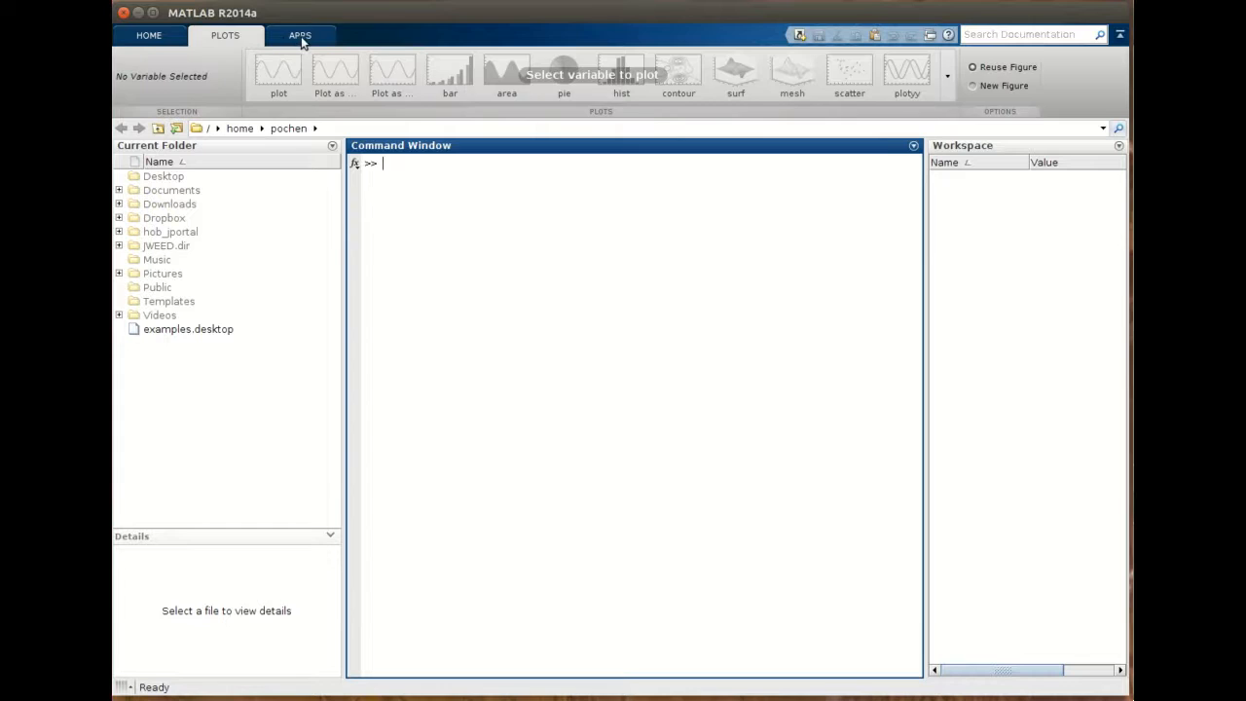
{"action": "left_click", "coordinate": [146, 37]}
{"action": "left_click", "coordinate": [299, 37]}
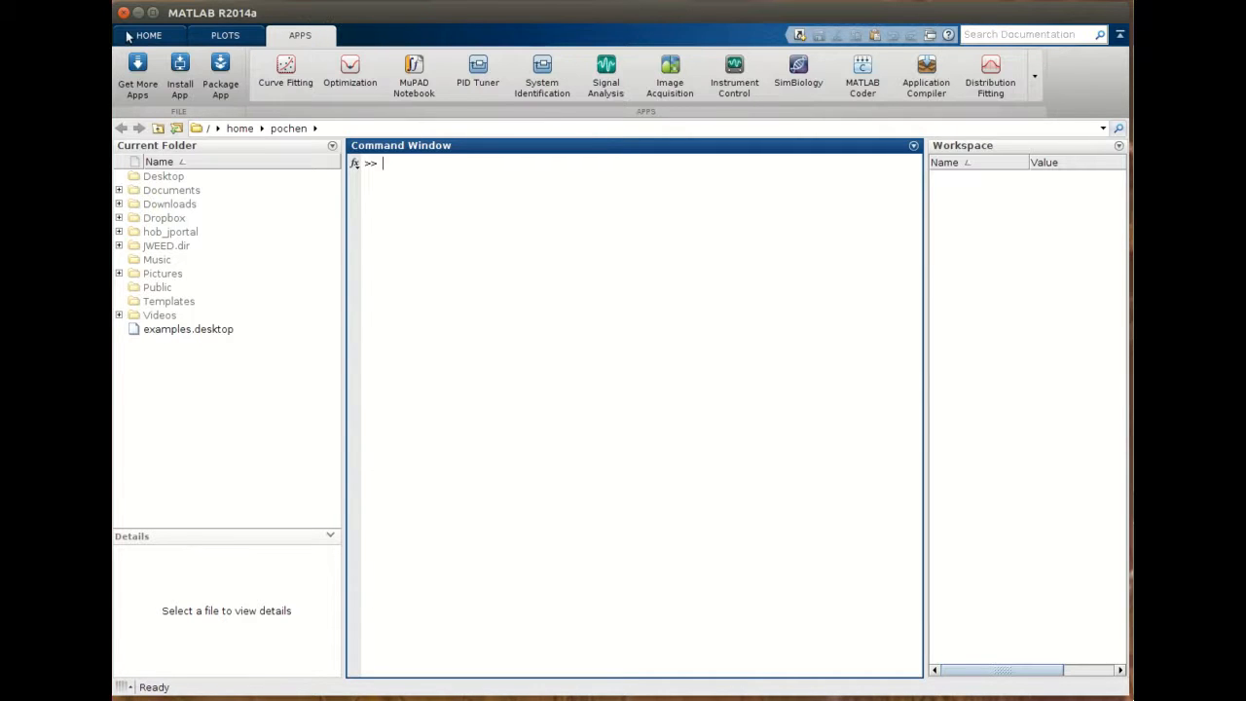
{"action": "left_click", "coordinate": [225, 36]}
{"action": "left_click", "coordinate": [300, 36]}
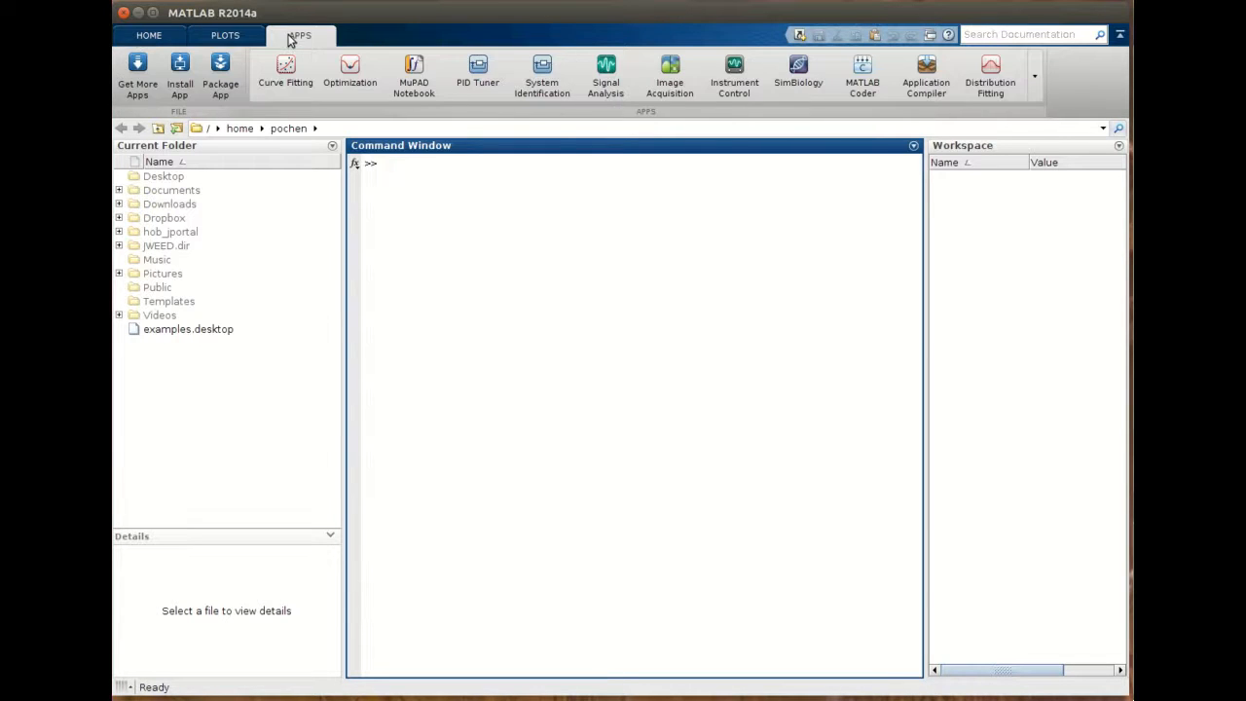
{"action": "left_click", "coordinate": [146, 36]}
{"action": "left_click", "coordinate": [249, 39]}
{"action": "left_click", "coordinate": [323, 39]}
{"action": "left_click", "coordinate": [146, 36]}
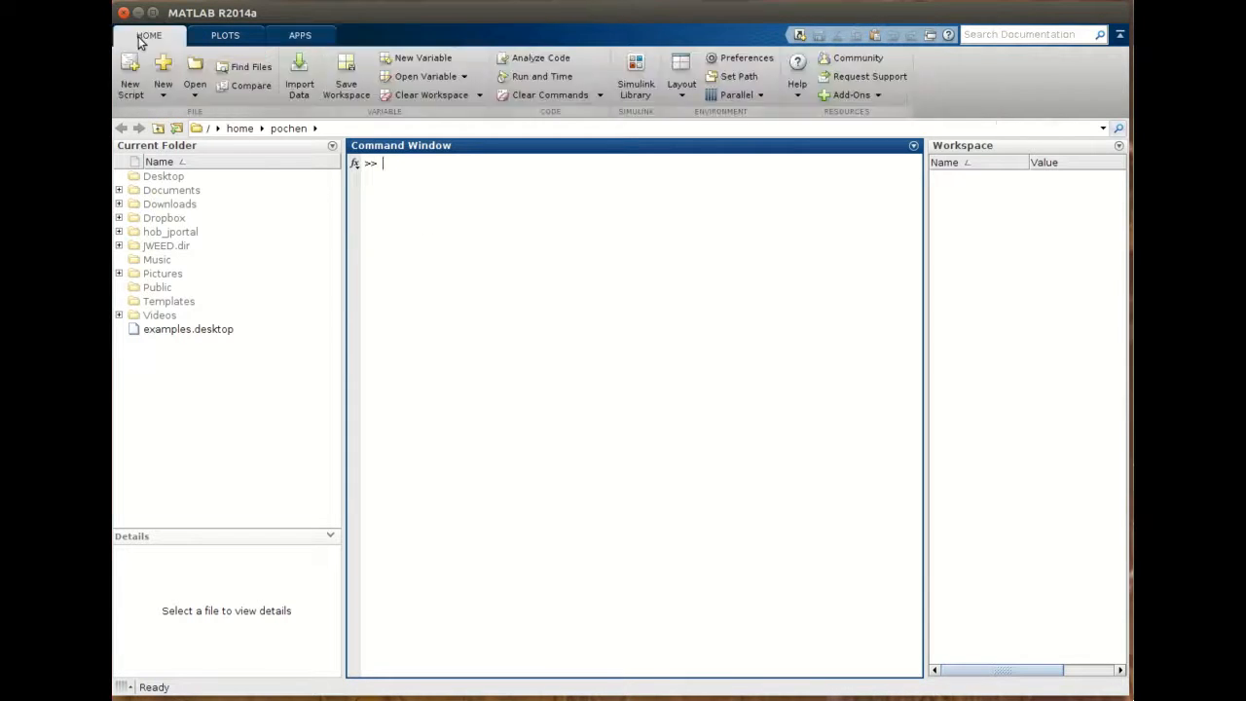
{"action": "left_click", "coordinate": [225, 37]}
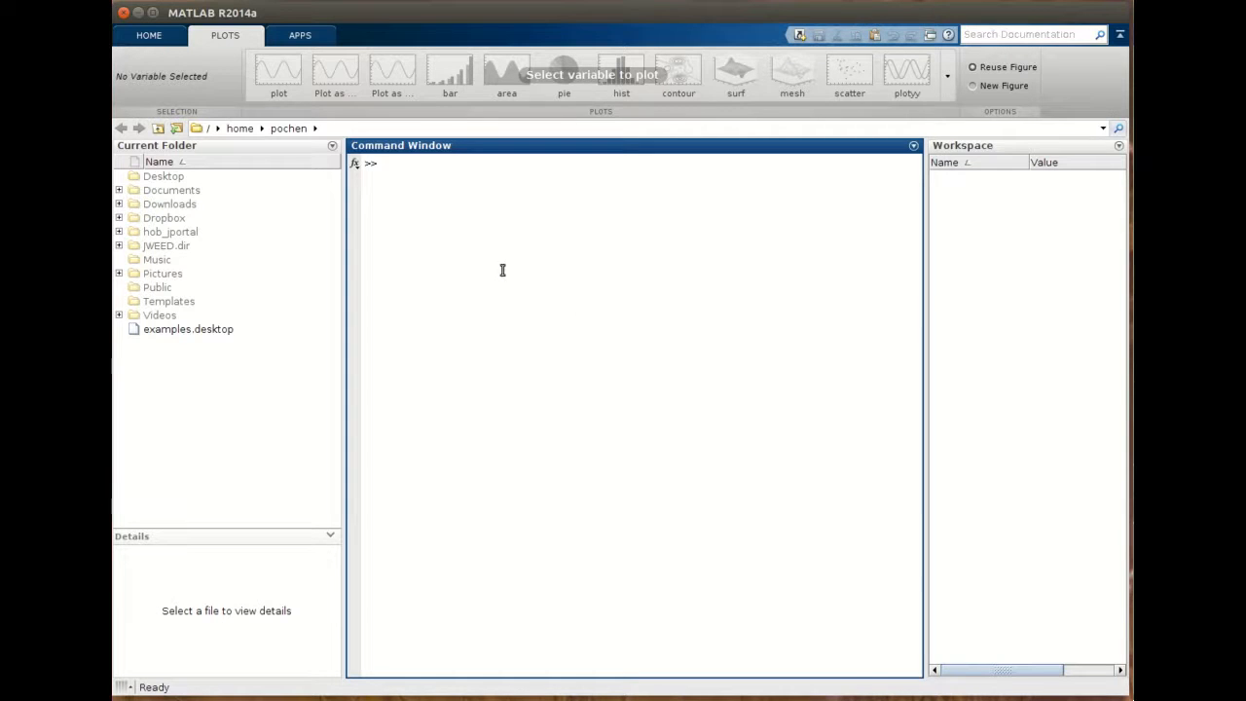
{"action": "left_click", "coordinate": [169, 36]}
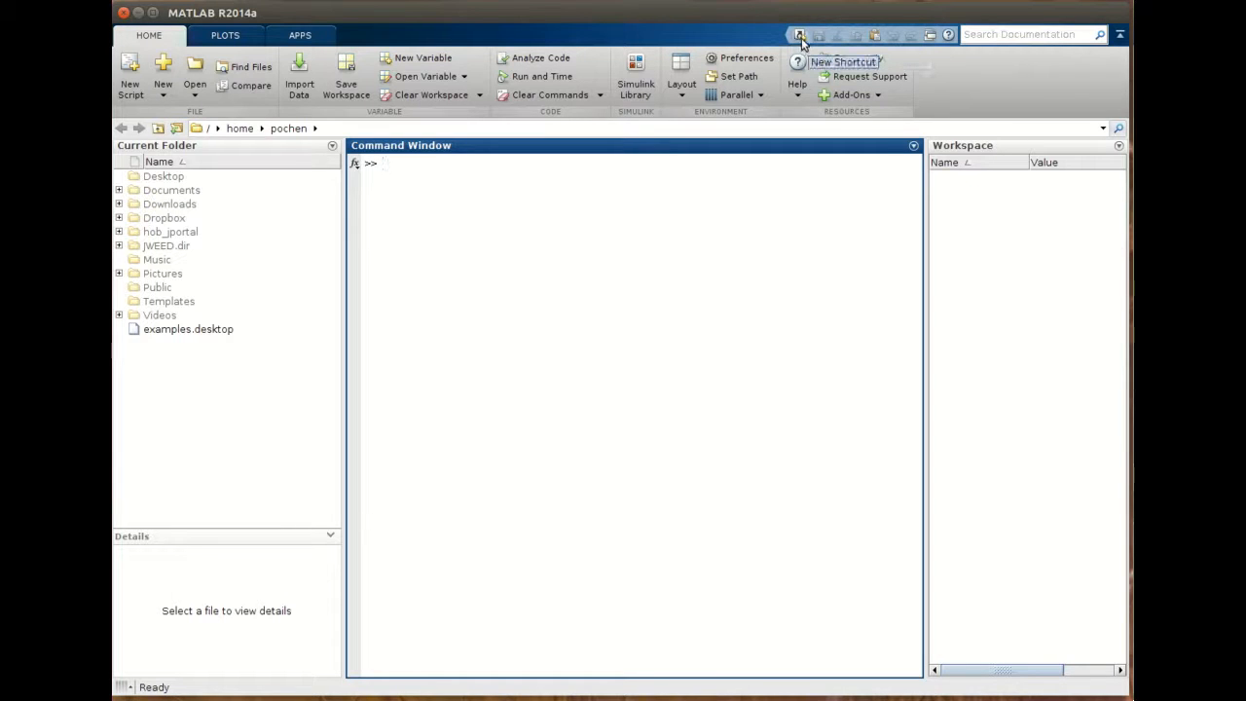
- Go up from the pochen folder to home and back into pochen in the Current Folder
{"action": "left_click", "coordinate": [988, 33]}
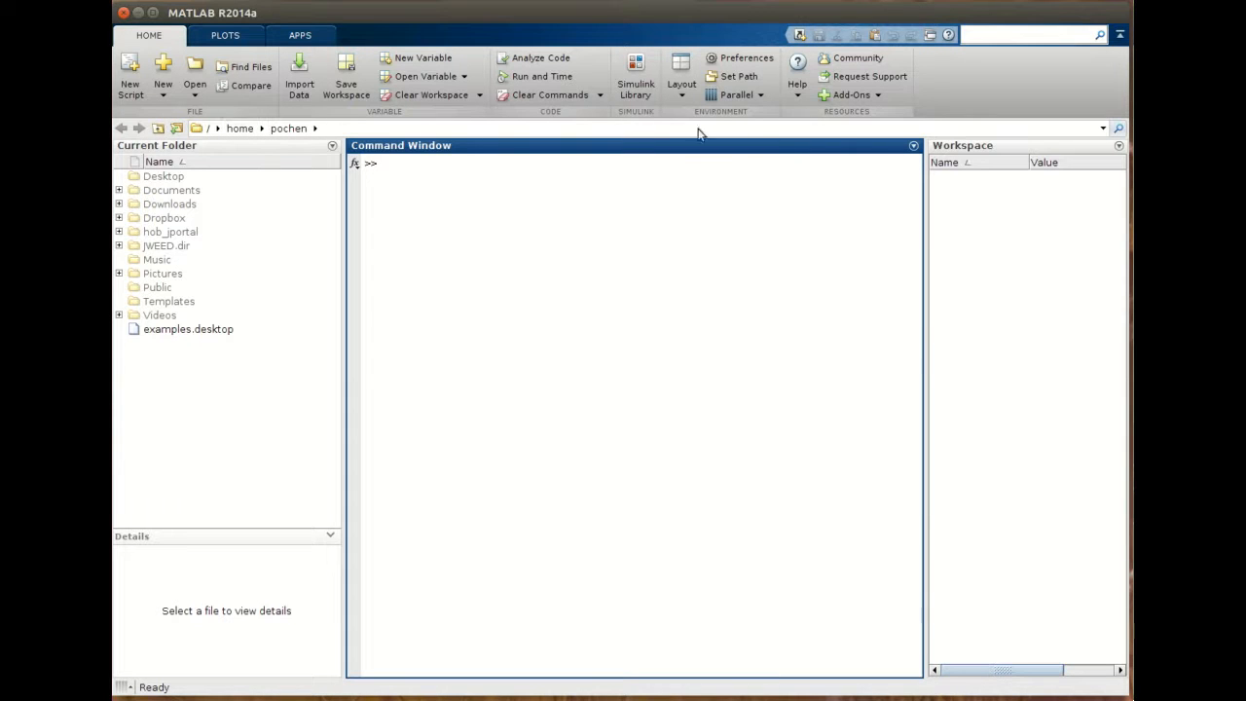
{"action": "left_click", "coordinate": [157, 129]}
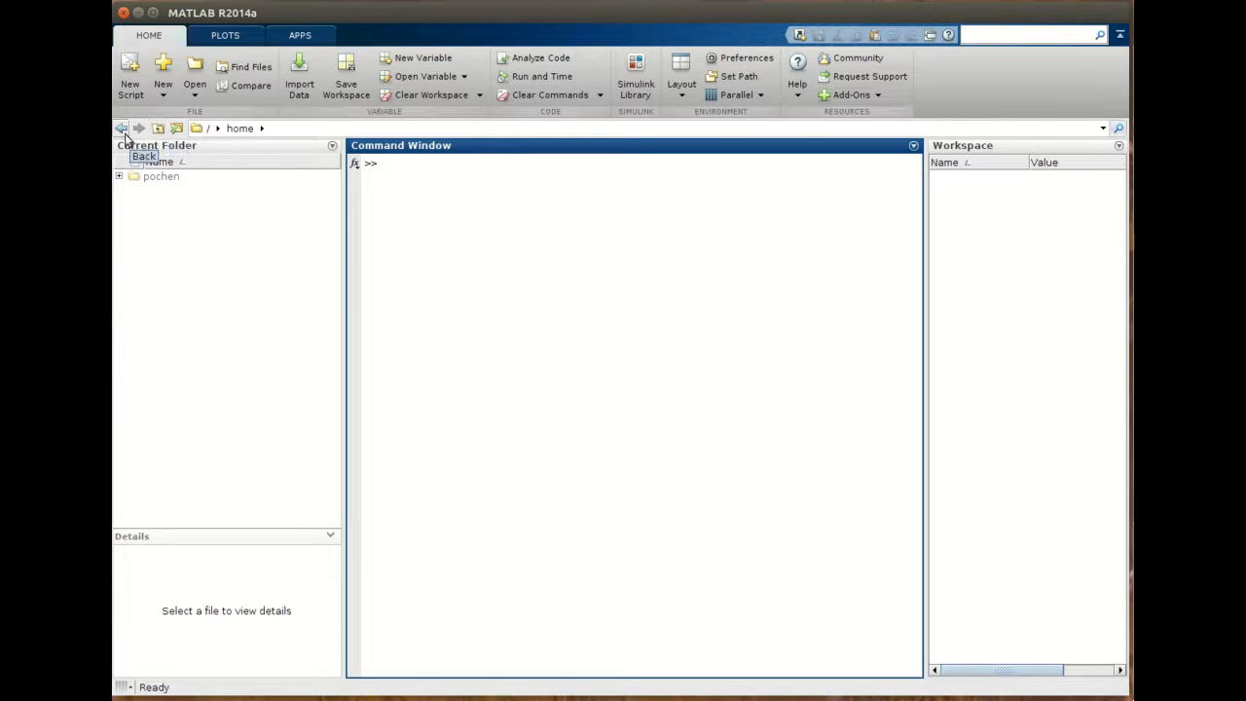
{"action": "double_click", "coordinate": [155, 176]}
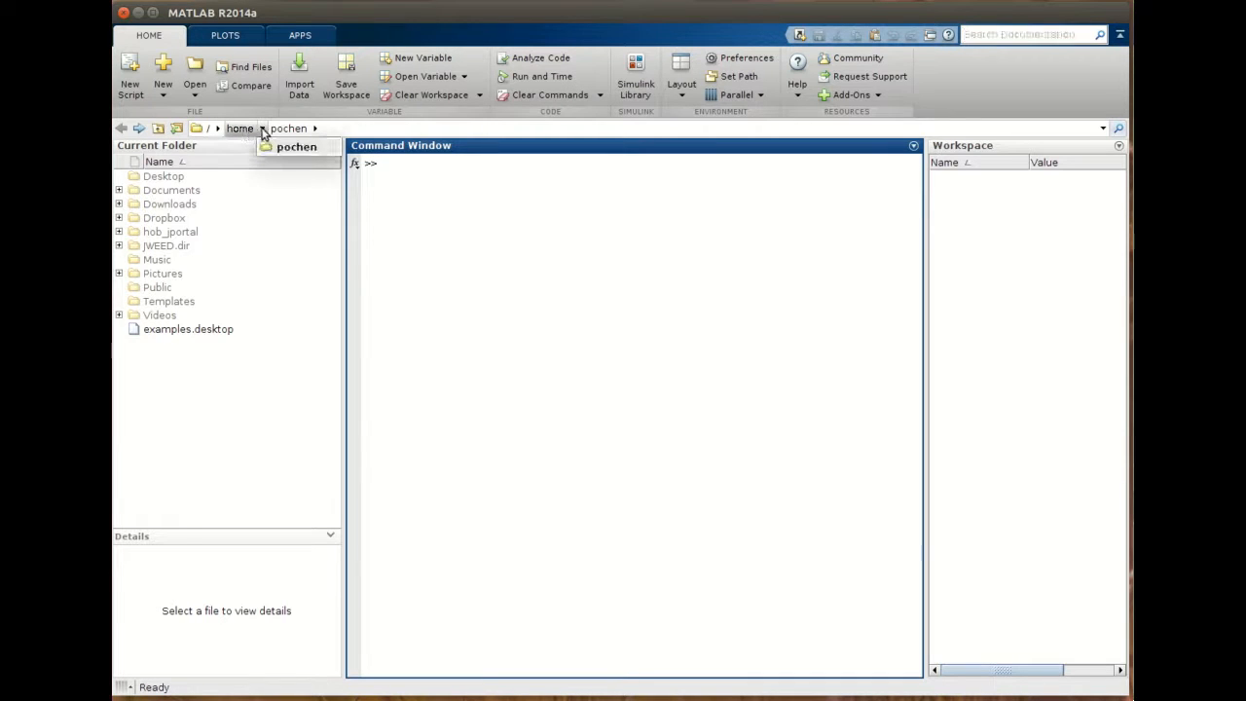
- Navigate the Current Folder from the root folder list to the boot folder
{"action": "left_click", "coordinate": [217, 130]}
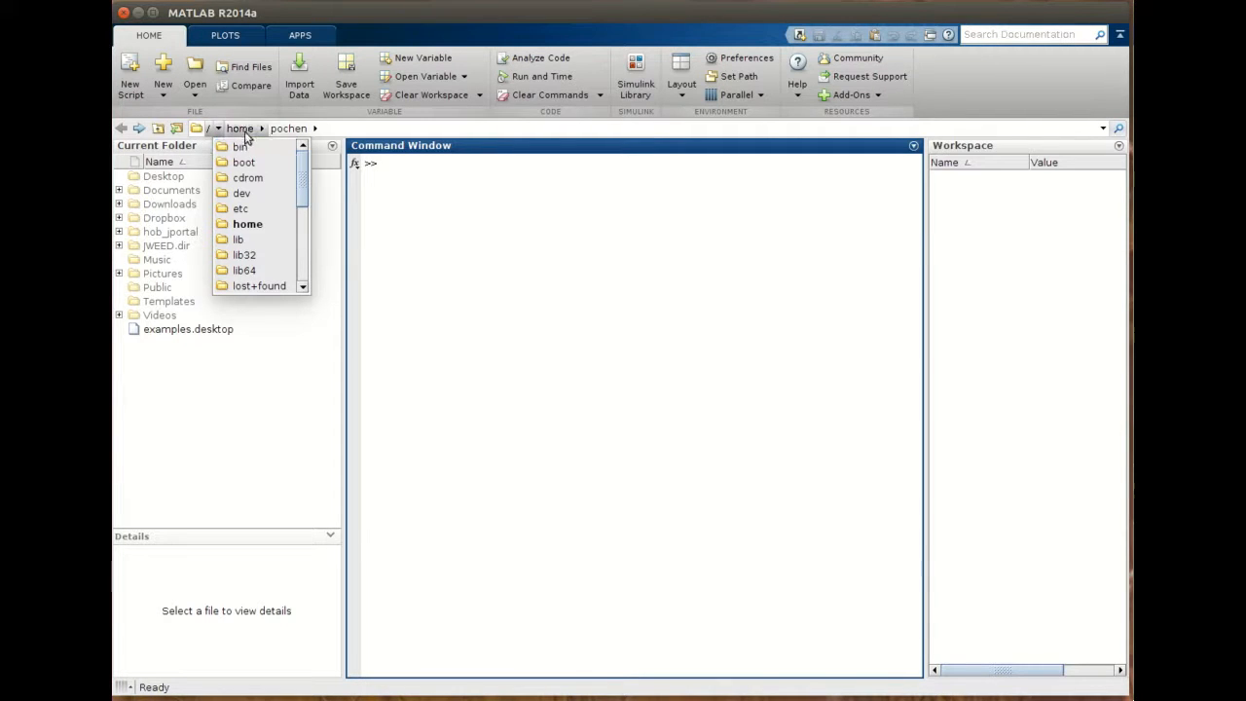
{"action": "mouse_move", "coordinate": [301, 160]}
{"action": "left_mouse_down"}
{"action": "mouse_move", "coordinate": [301, 202]}
{"action": "mouse_move", "coordinate": [301, 148]}
{"action": "left_mouse_up"}
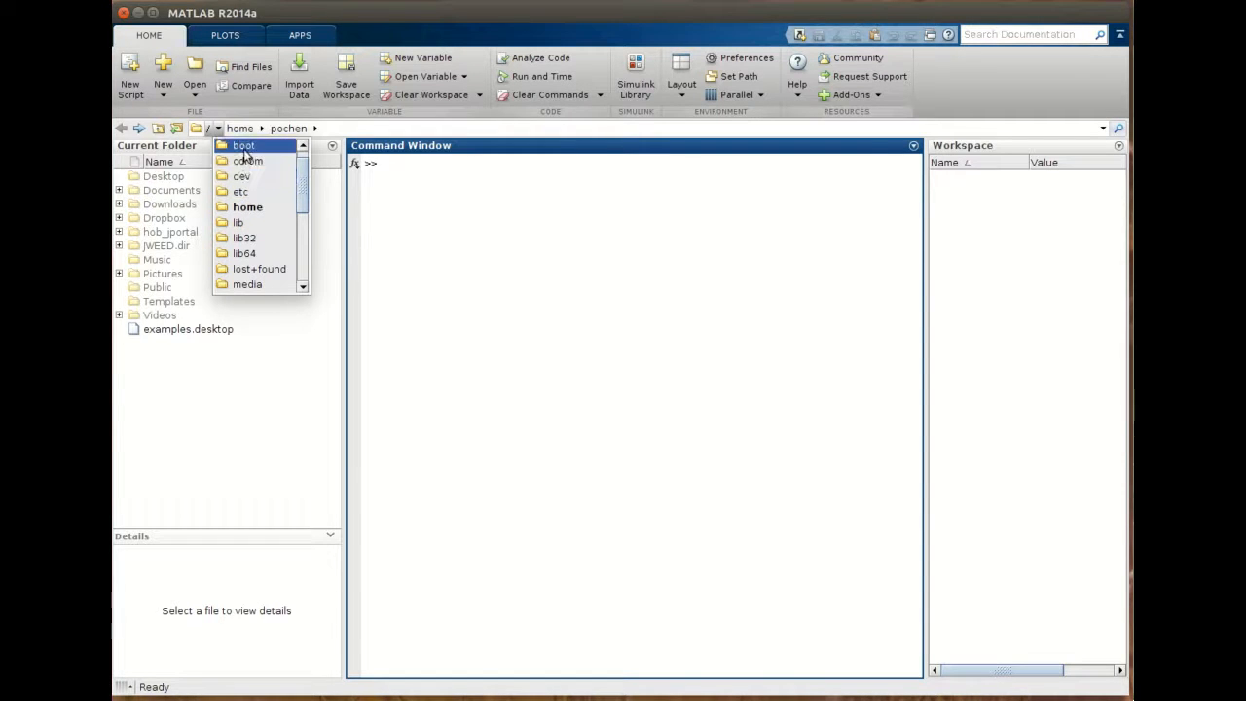
{"action": "left_click", "coordinate": [245, 148]}
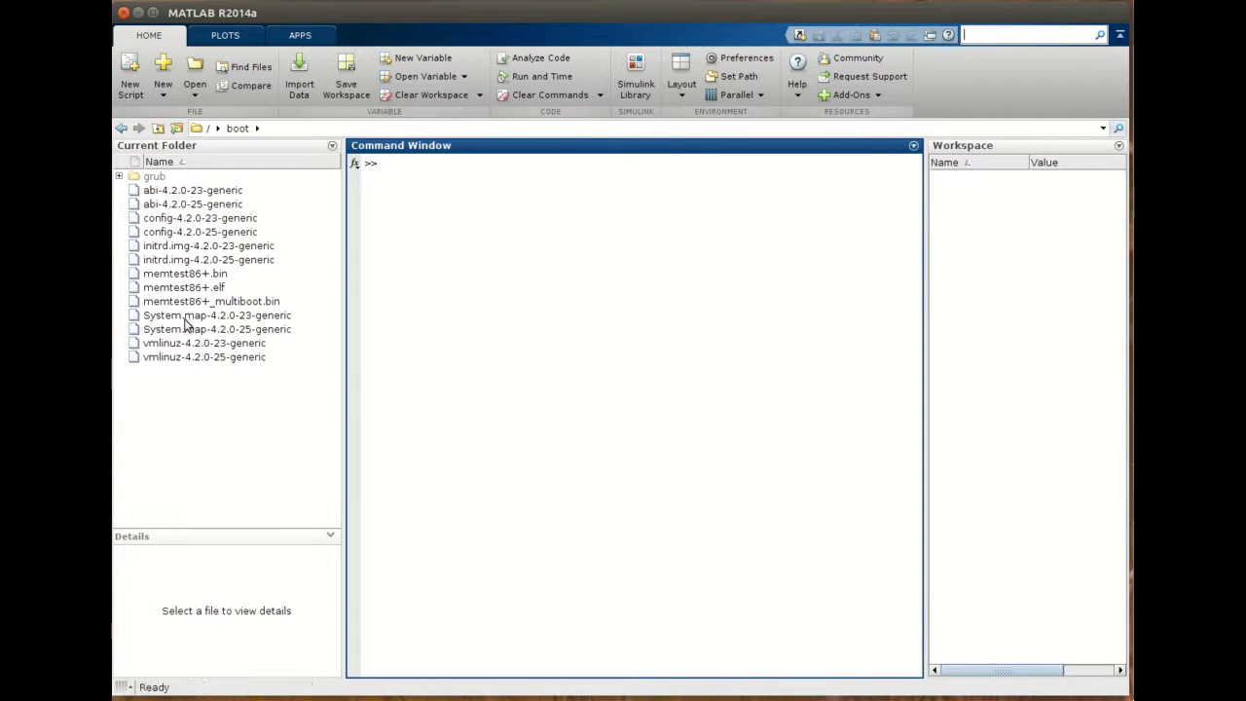
- Navigate the Current Folder from boot up to the root list, into home, and then into pochen
{"action": "left_click", "coordinate": [219, 130]}
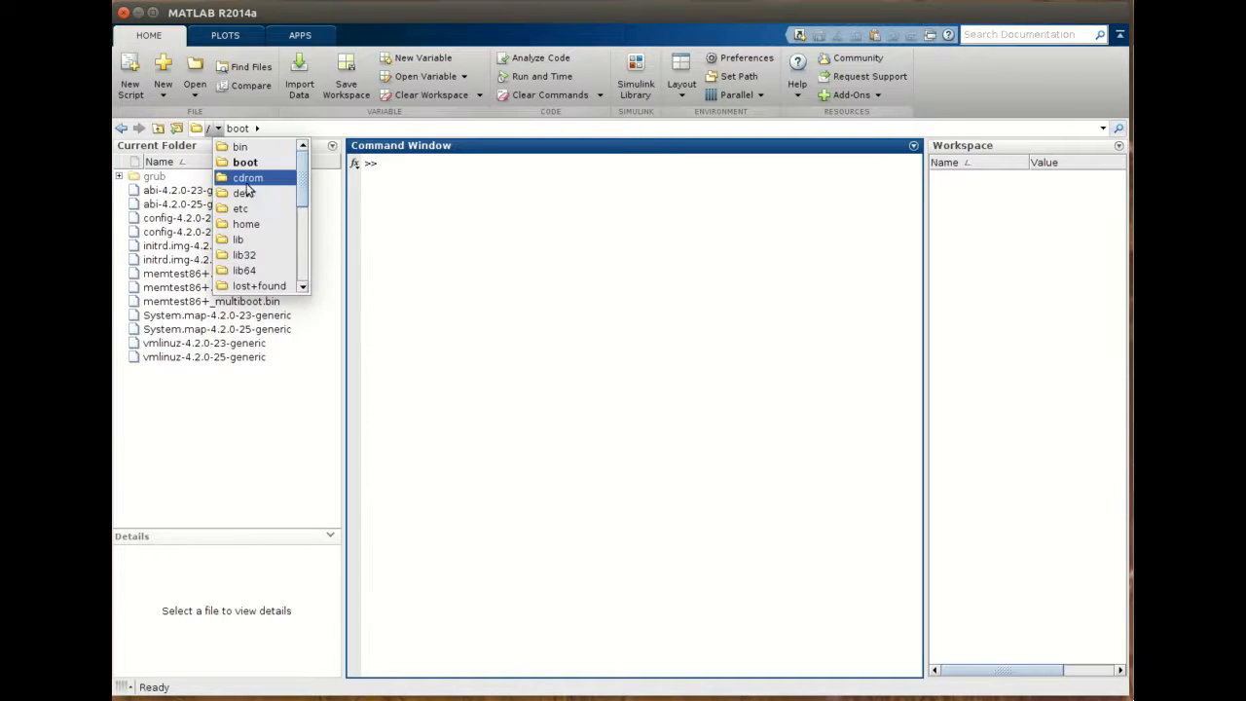
{"action": "left_click_drag", "start_coordinate": [302, 179], "coordinate": [303, 232]}
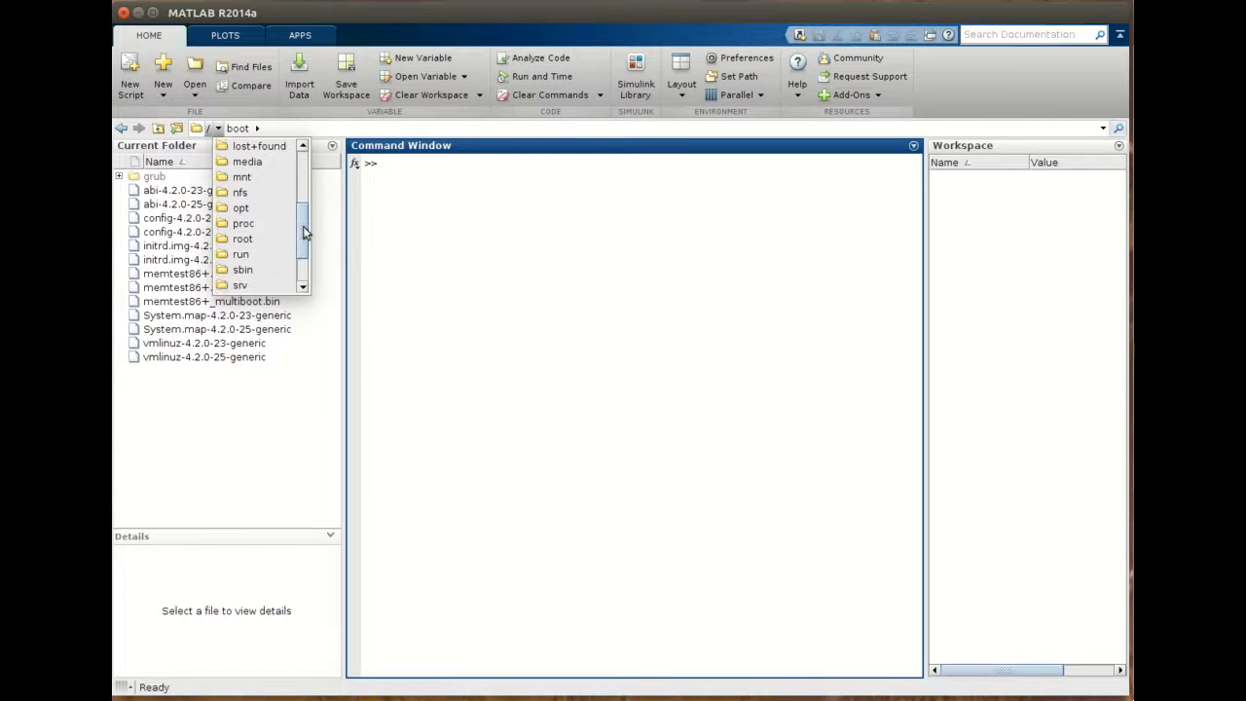
{"action": "scroll", "coordinate": [276, 244], "scroll_direction": "up", "scroll_amount": 4}
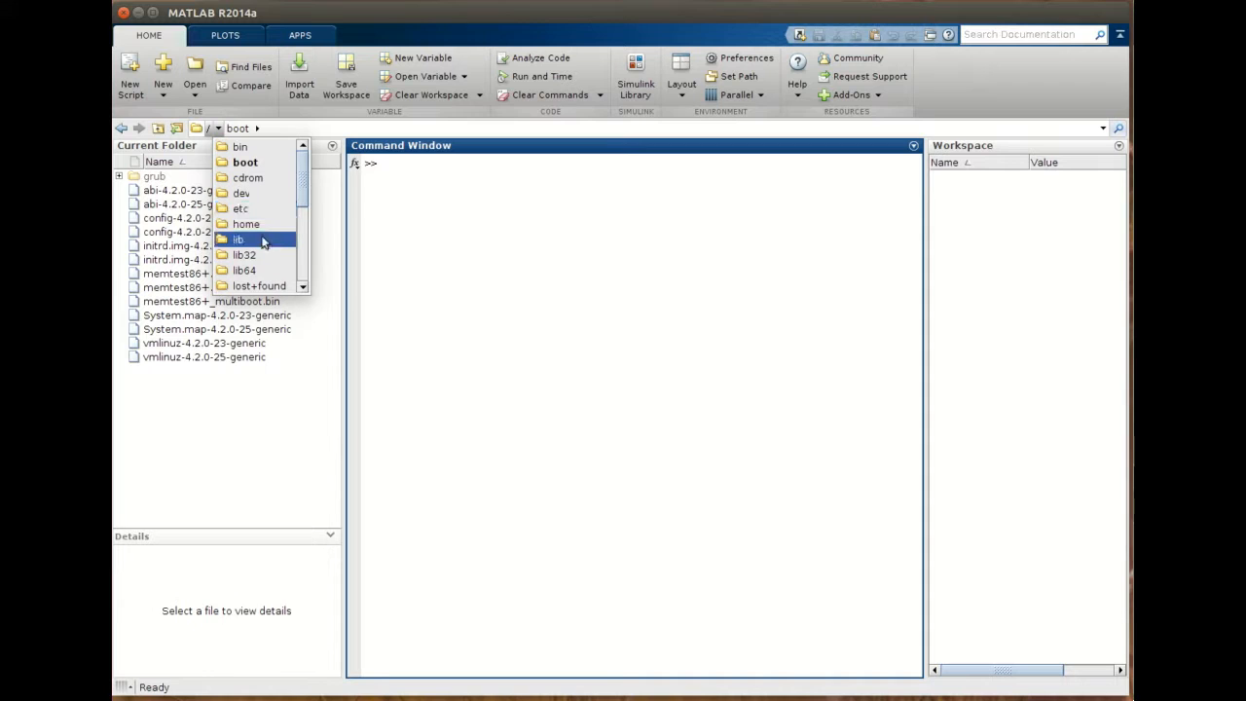
{"action": "left_click", "coordinate": [269, 224]}
{"action": "left_click", "coordinate": [262, 131]}
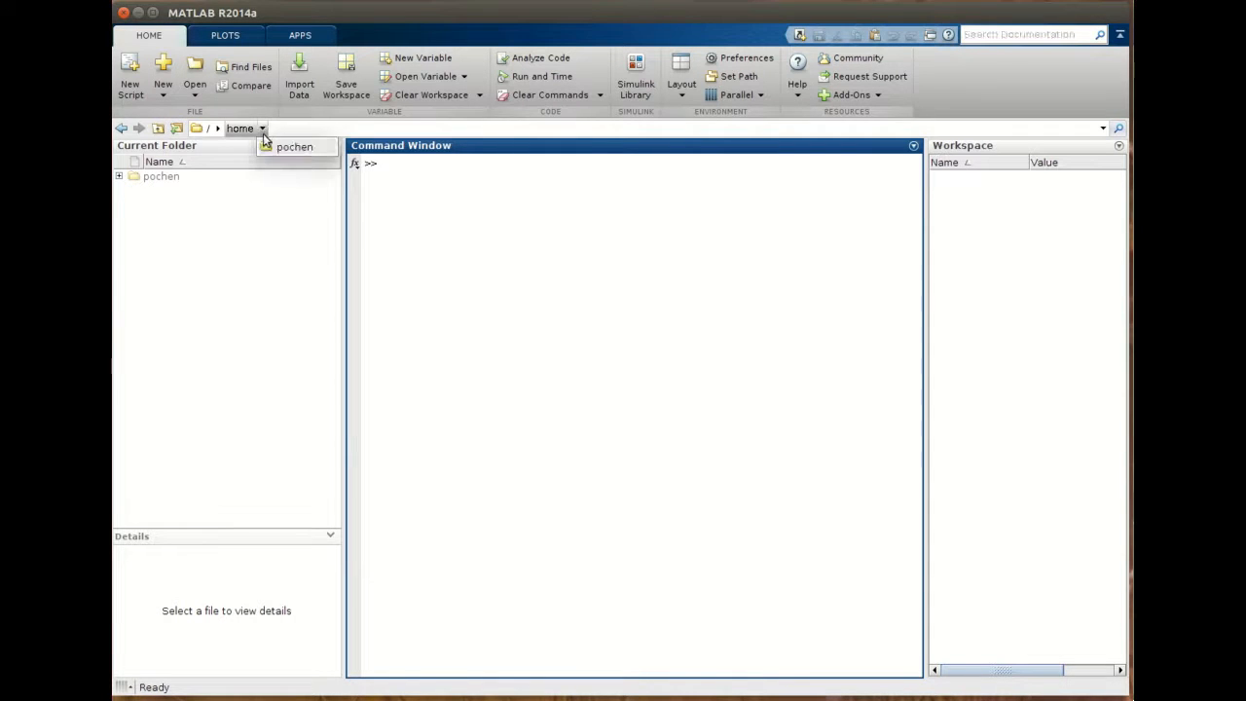
{"action": "left_click", "coordinate": [288, 146]}
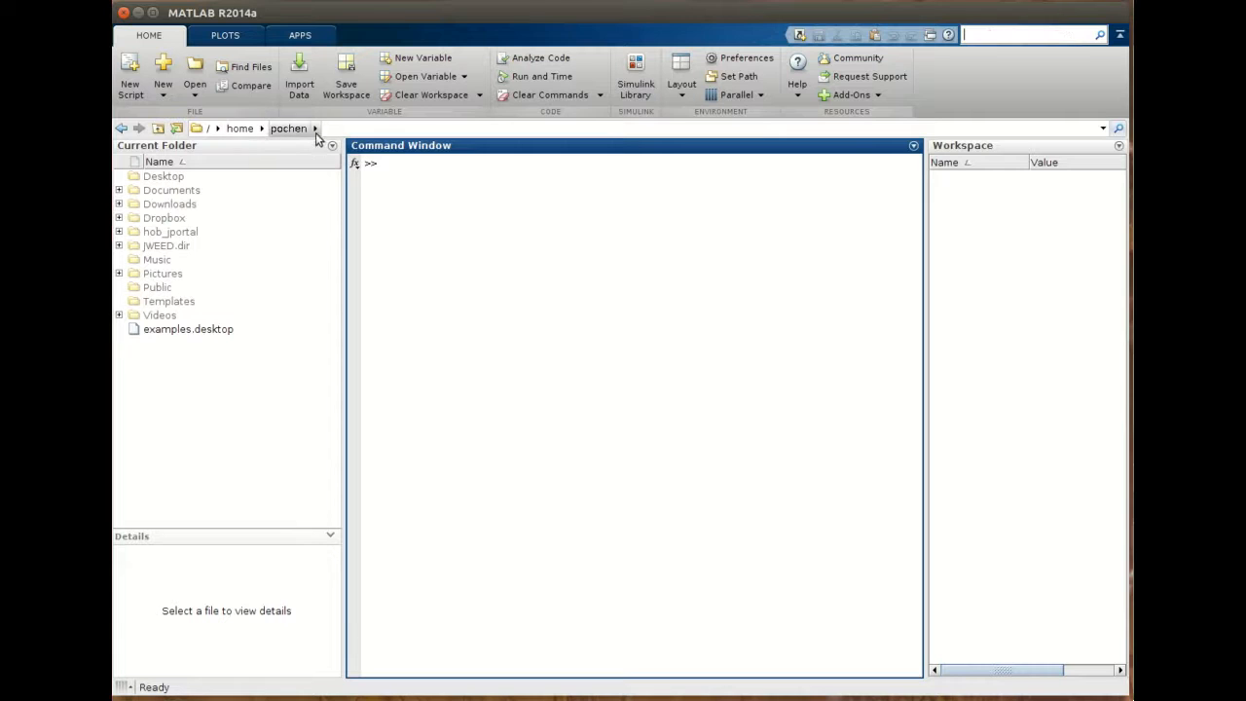
{"action": "left_click", "coordinate": [315, 130]}
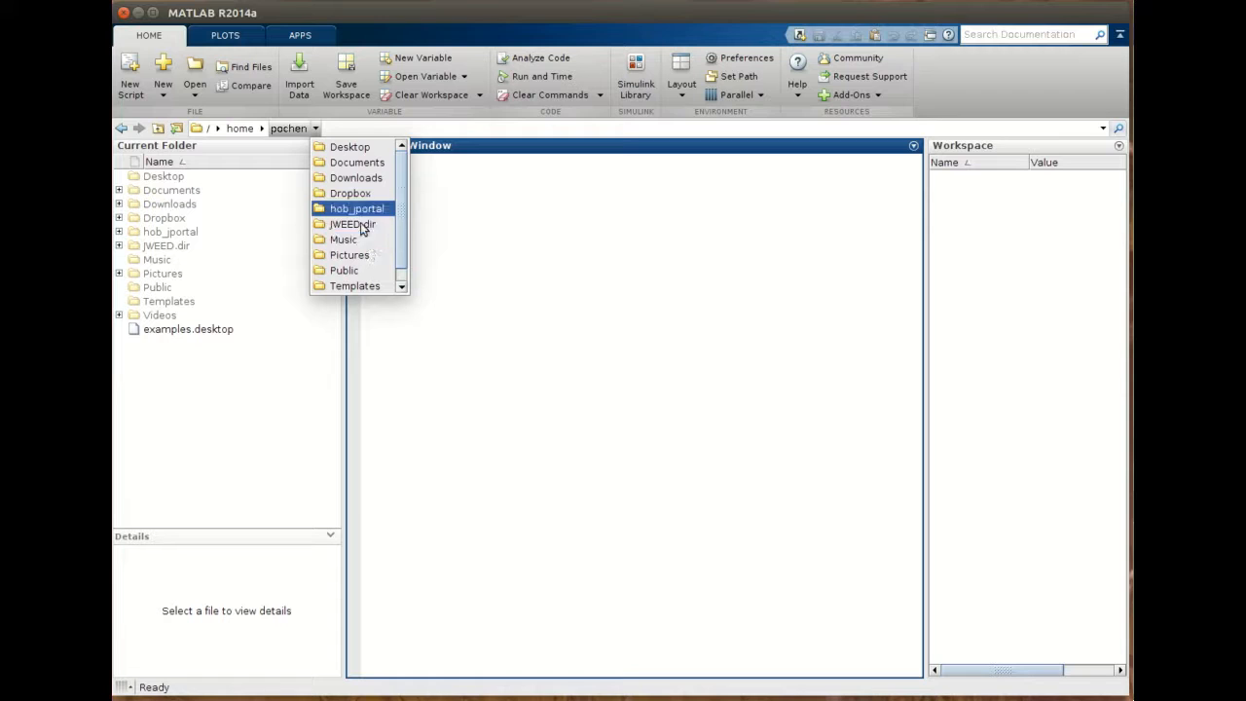
{"action": "left_click", "coordinate": [350, 243]}
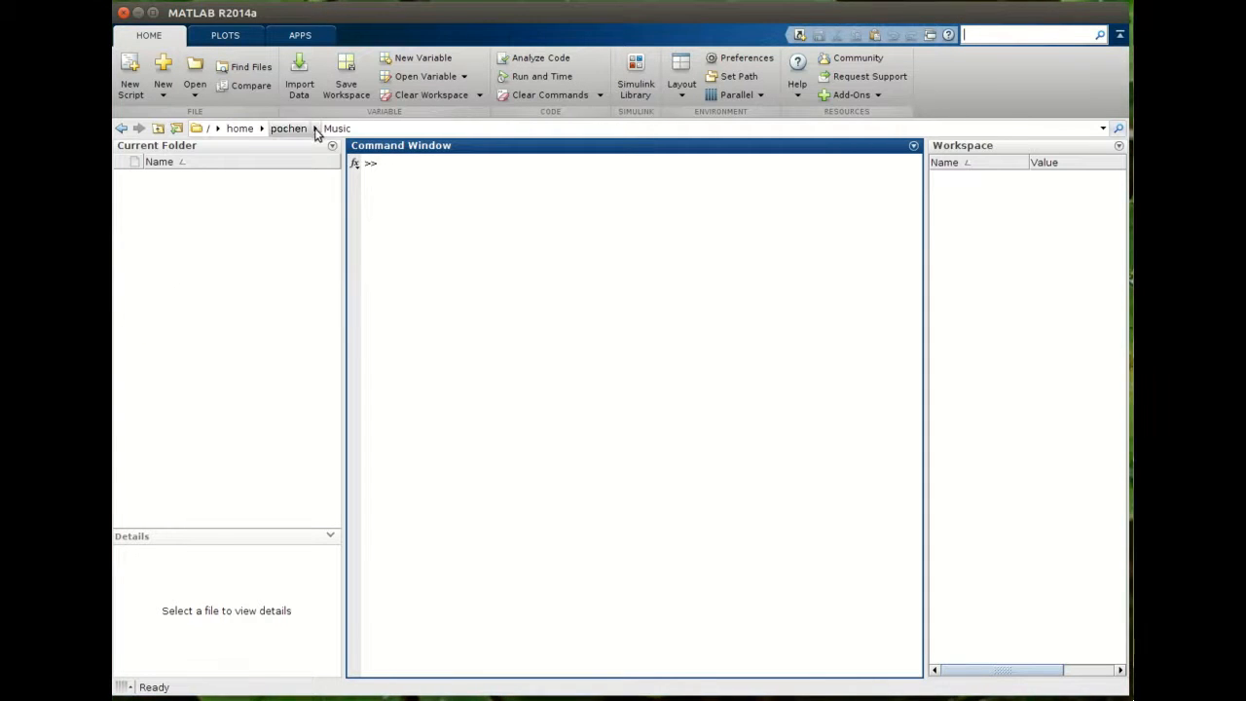
{"action": "left_click", "coordinate": [315, 129]}
{"action": "left_click", "coordinate": [348, 255]}
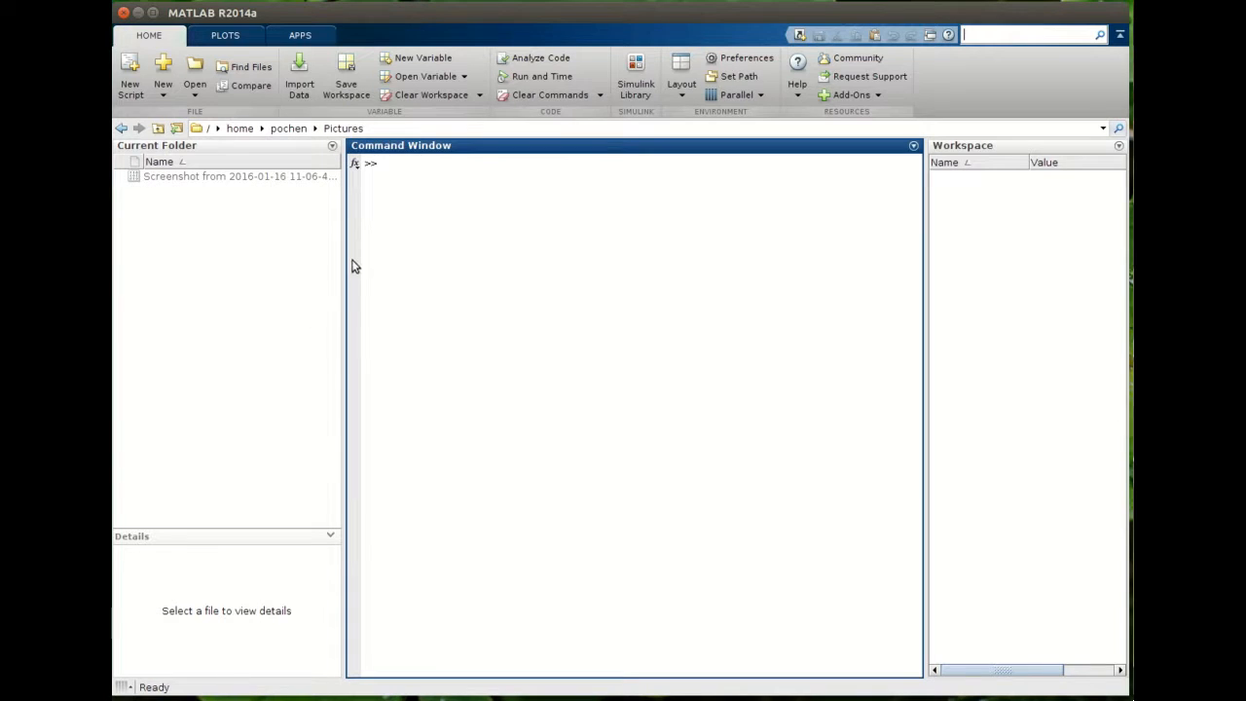
{"action": "left_click", "coordinate": [315, 128]}
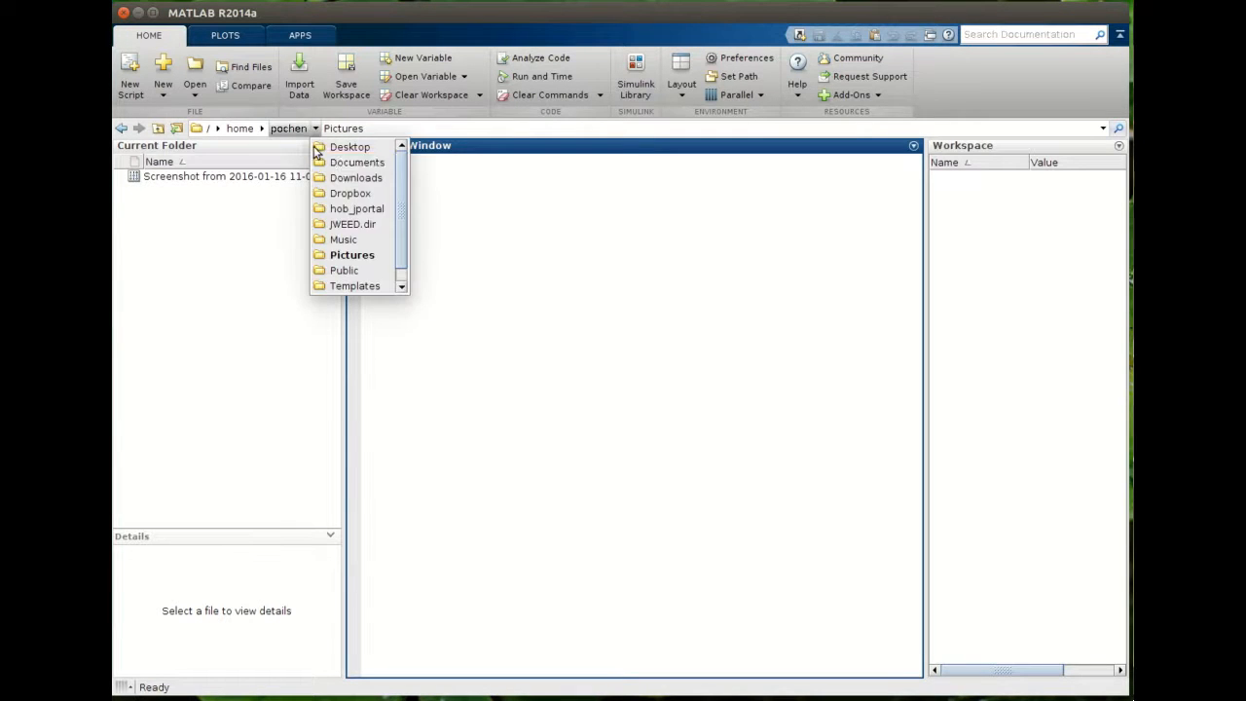
{"action": "left_click", "coordinate": [286, 208]}
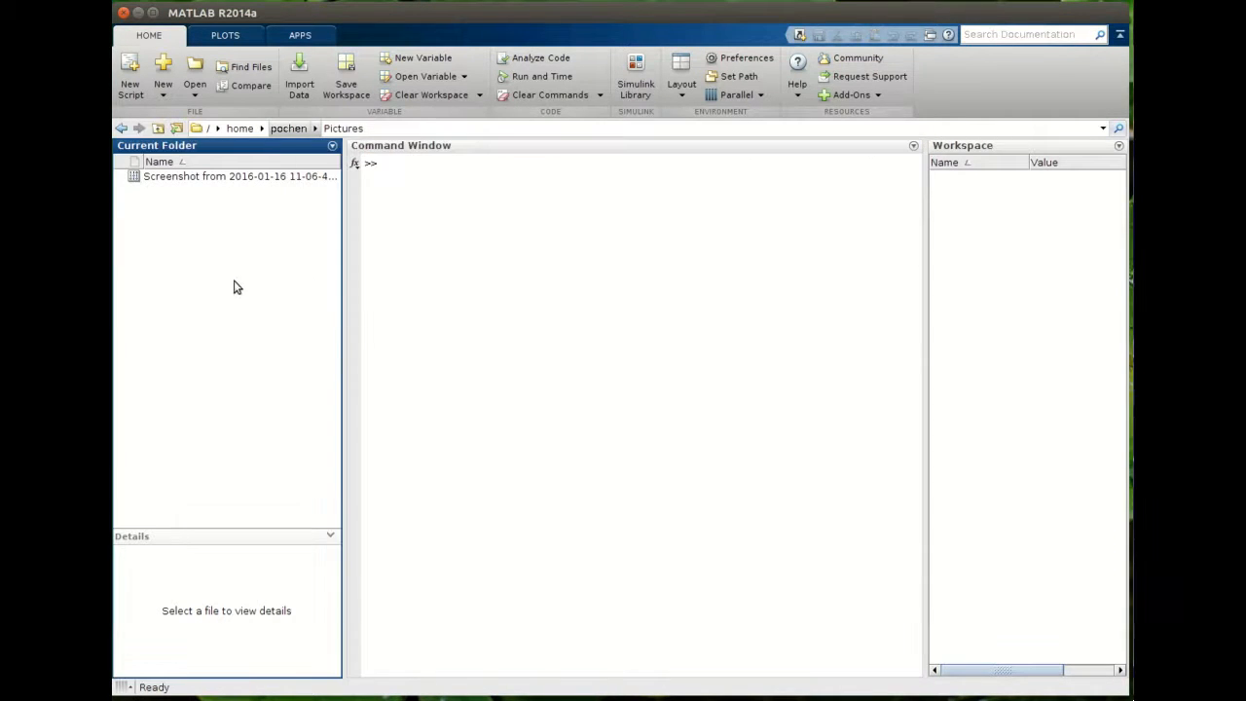
- Open the Downloads subfolder and then the Dropbox subfolder of pochen
{"action": "left_click", "coordinate": [316, 129]}
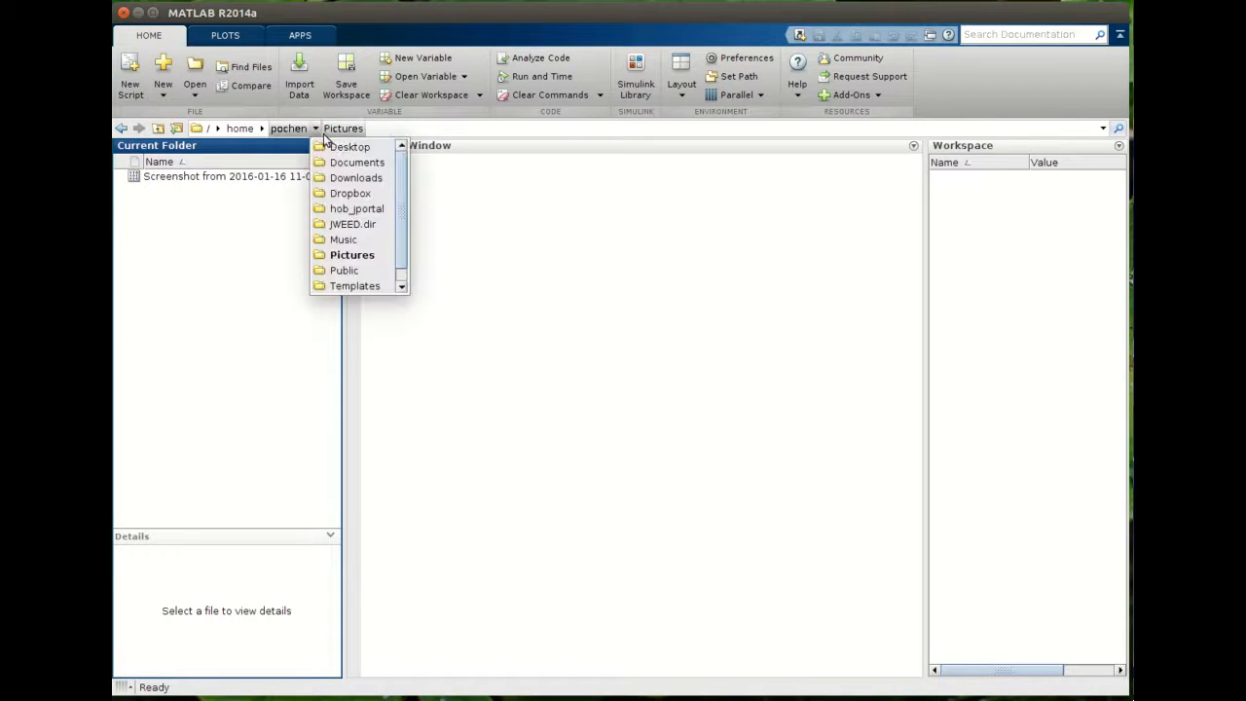
{"action": "left_click", "coordinate": [349, 179]}
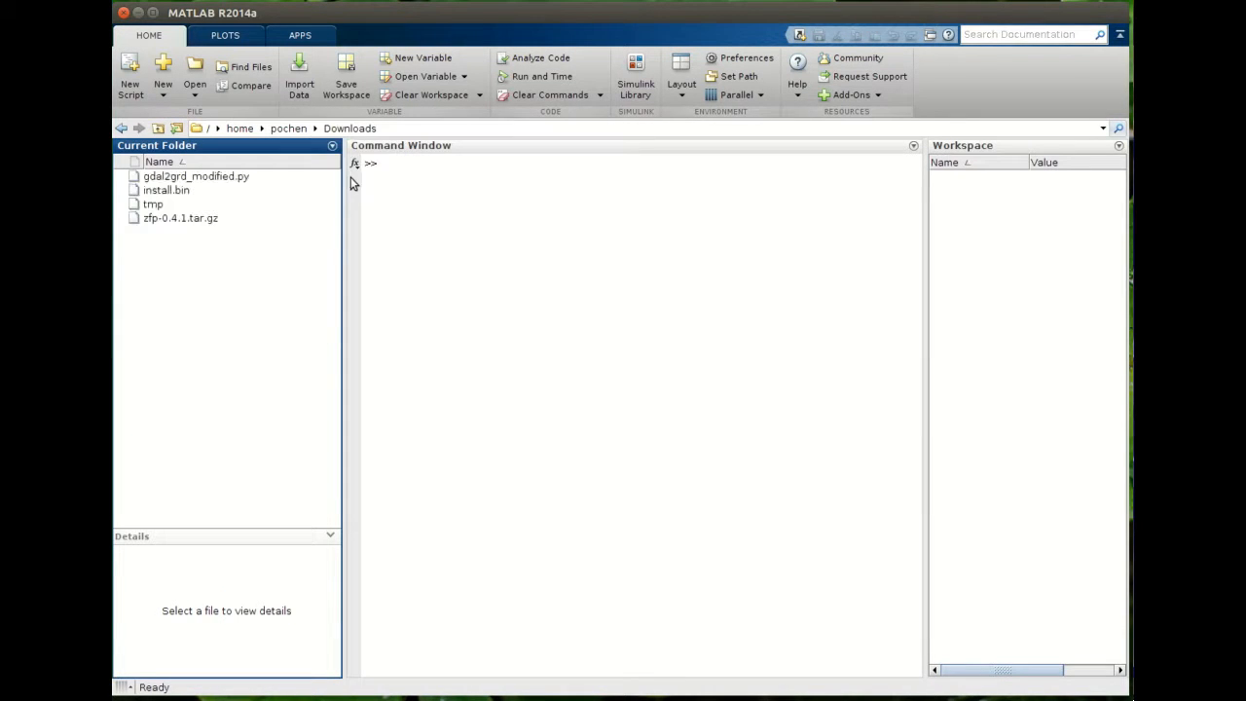
{"action": "left_click", "coordinate": [315, 129]}
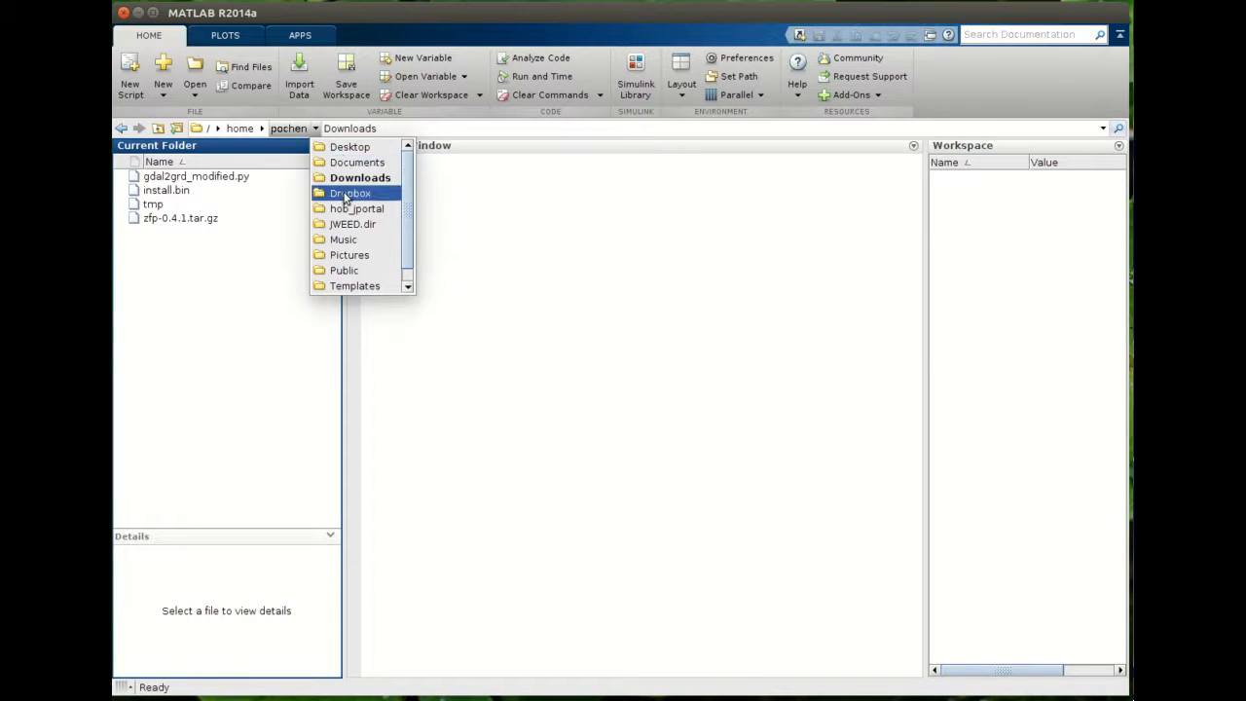
{"action": "left_click", "coordinate": [341, 195]}
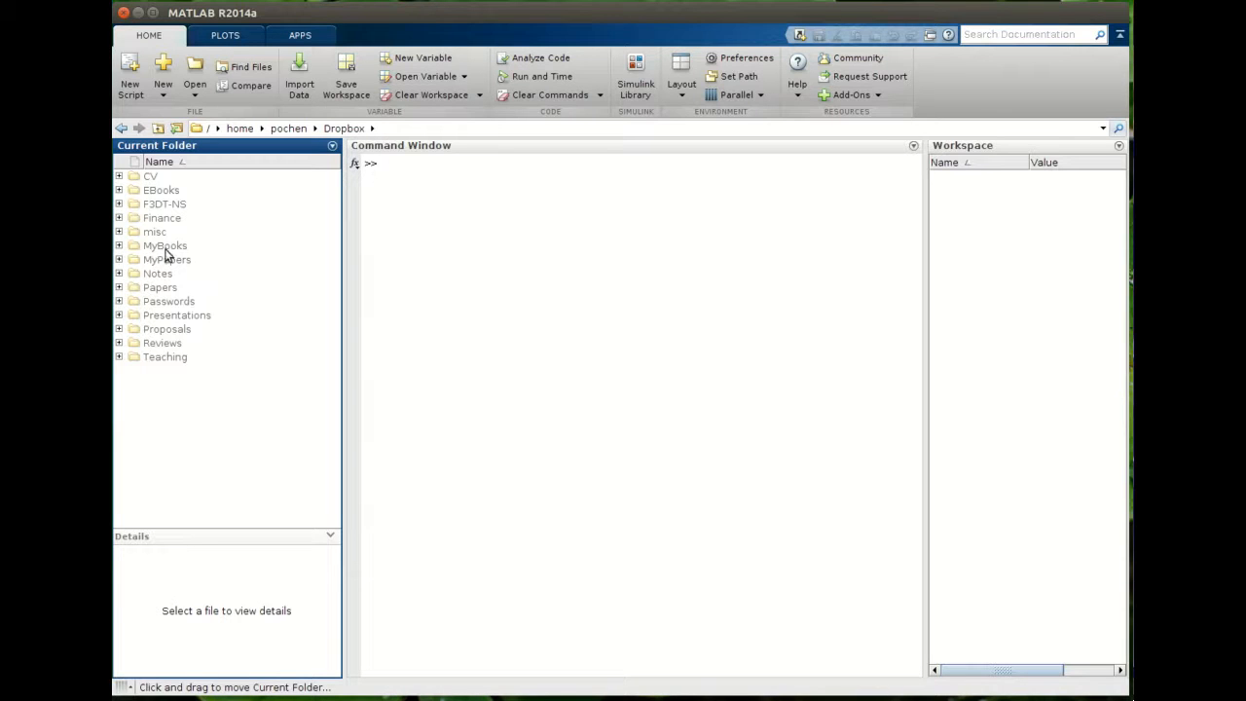
- Open the MyBooks folder inside Dropbox, go up one level to Dropbox, and reopen MyBooks
{"action": "left_click", "coordinate": [373, 128]}
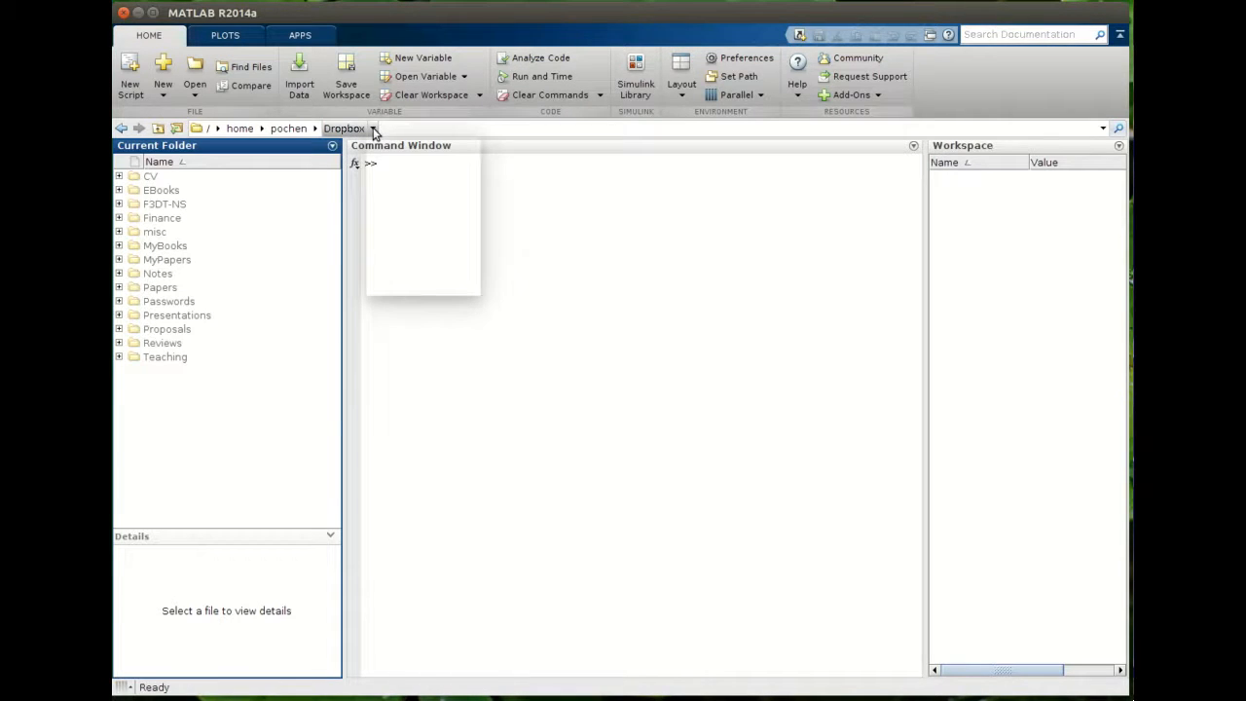
{"action": "left_click", "coordinate": [429, 224]}
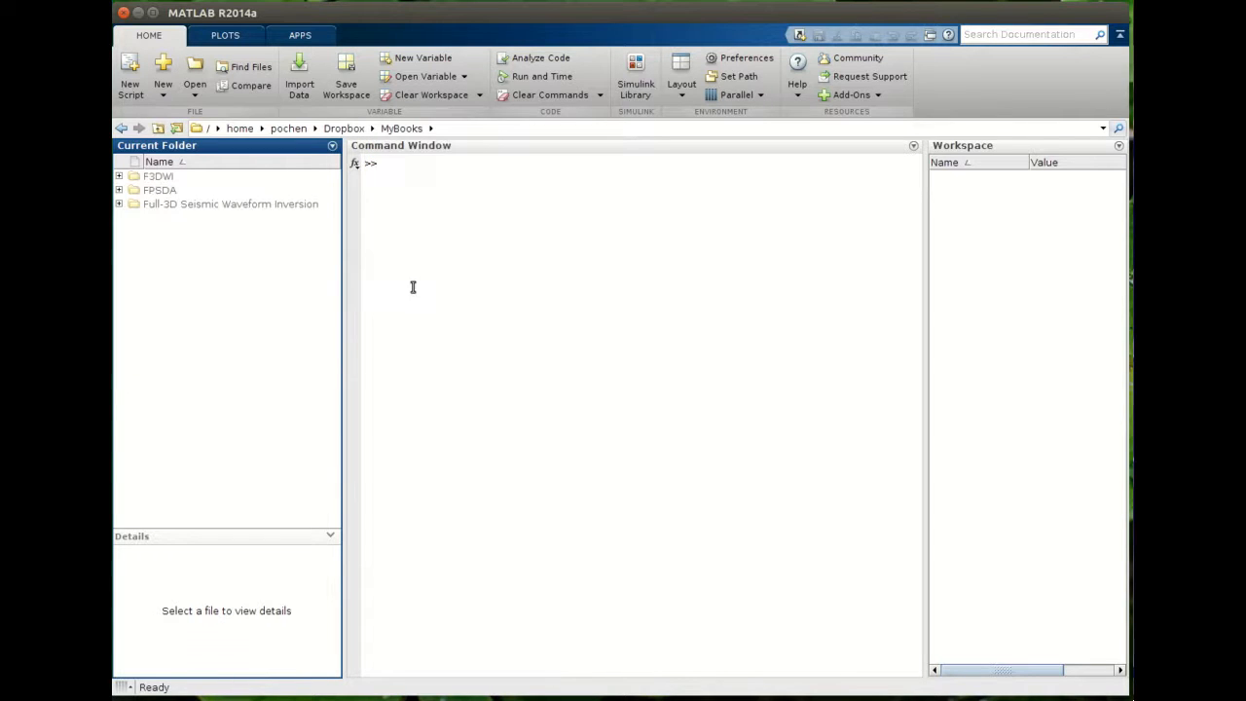
{"action": "left_click", "coordinate": [373, 128]}
{"action": "left_click", "coordinate": [378, 131]}
{"action": "left_click", "coordinate": [158, 127]}
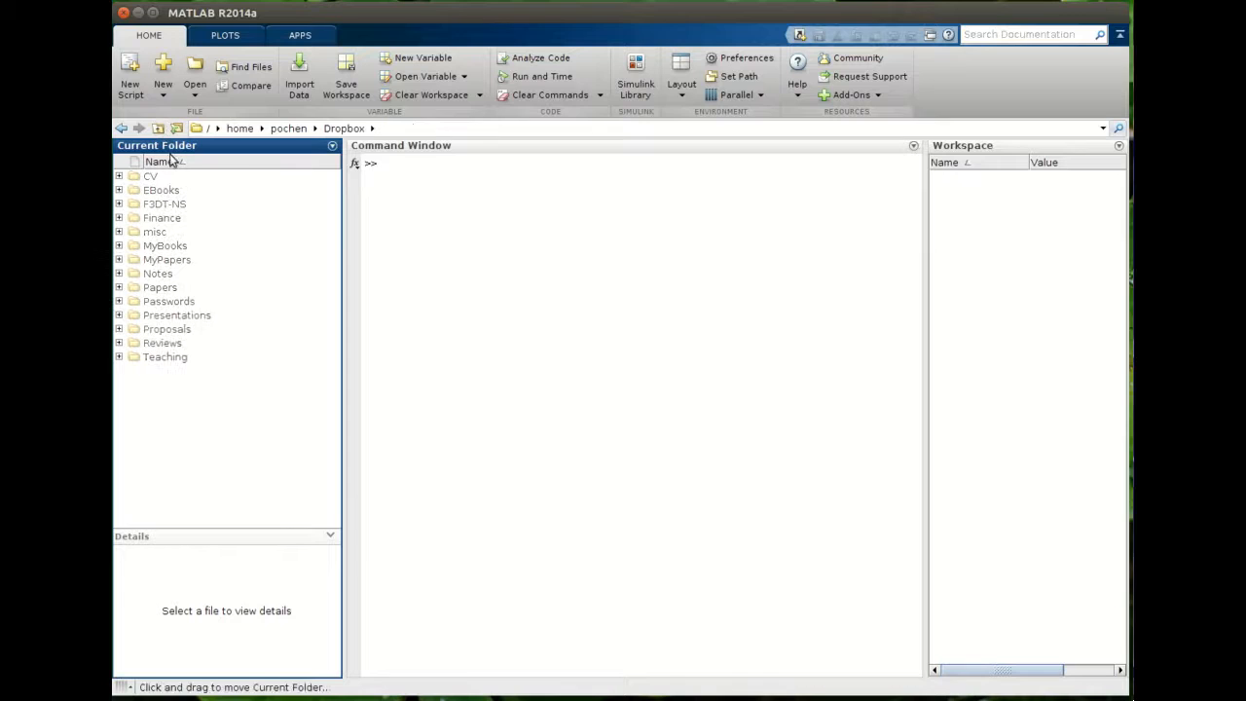
{"action": "double_click", "coordinate": [162, 247]}
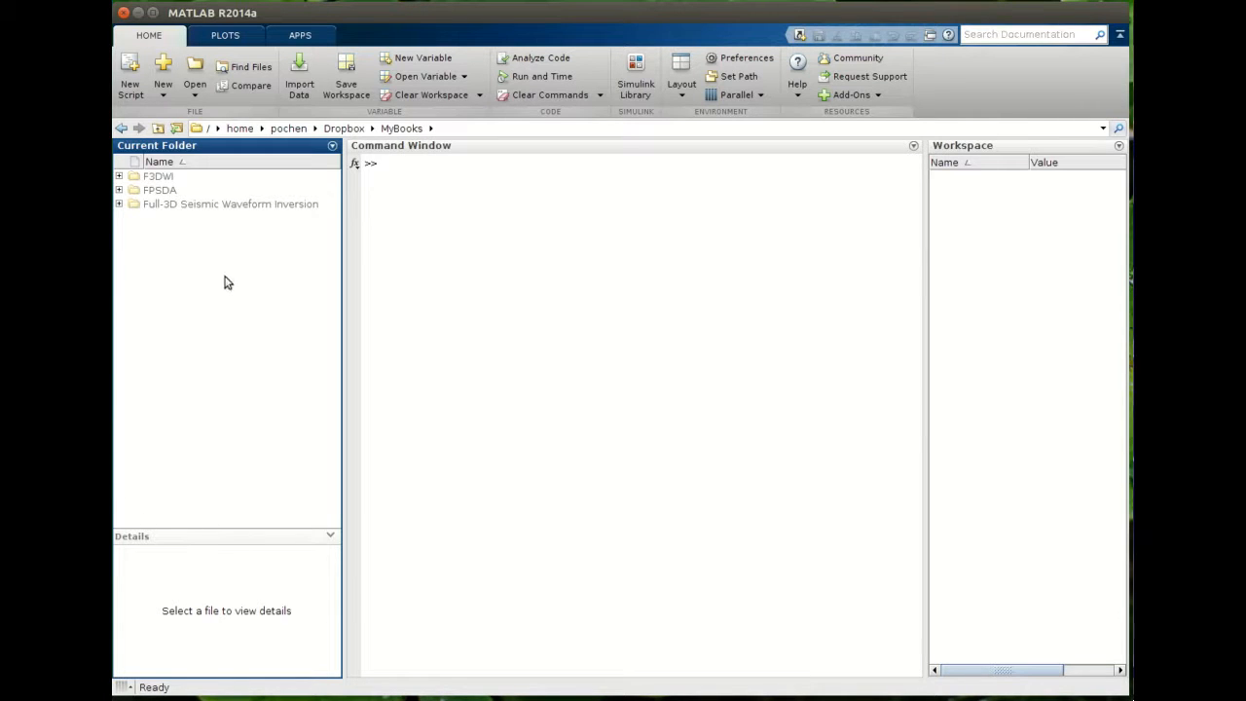
- Run pwd in the Command Window to print the current folder
{"action": "left_click", "coordinate": [686, 332]}
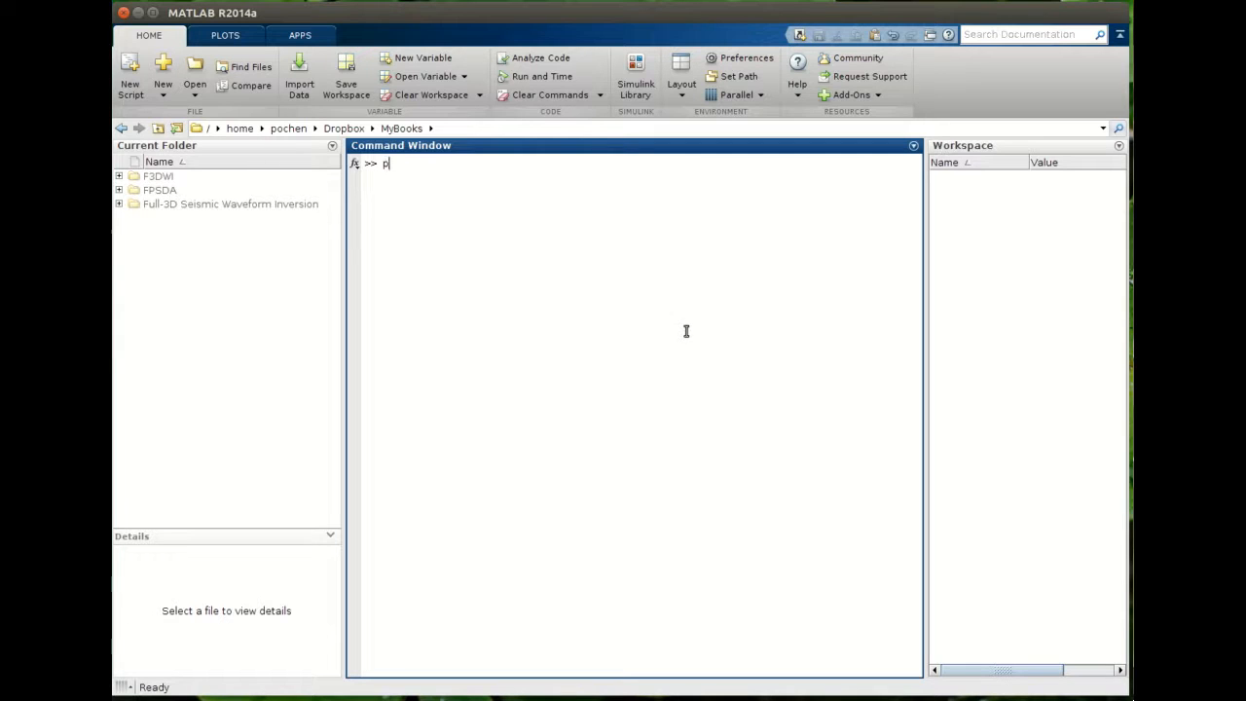
{"action": "key", "text": "Return"}
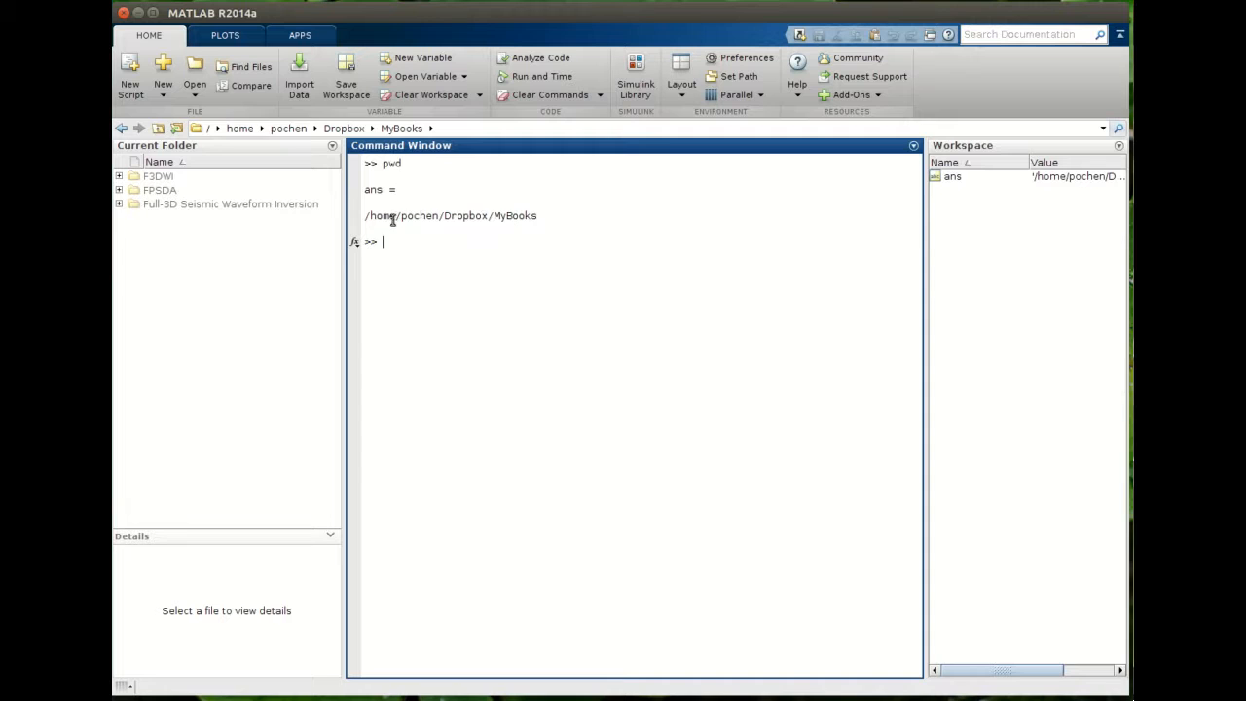
- Select and examine the parts of the printed current folder path
{"action": "left_click_drag", "start_coordinate": [366, 219], "coordinate": [533, 235]}
{"action": "left_click", "coordinate": [510, 222]}
{"action": "left_click_drag", "start_coordinate": [498, 220], "coordinate": [535, 214]}
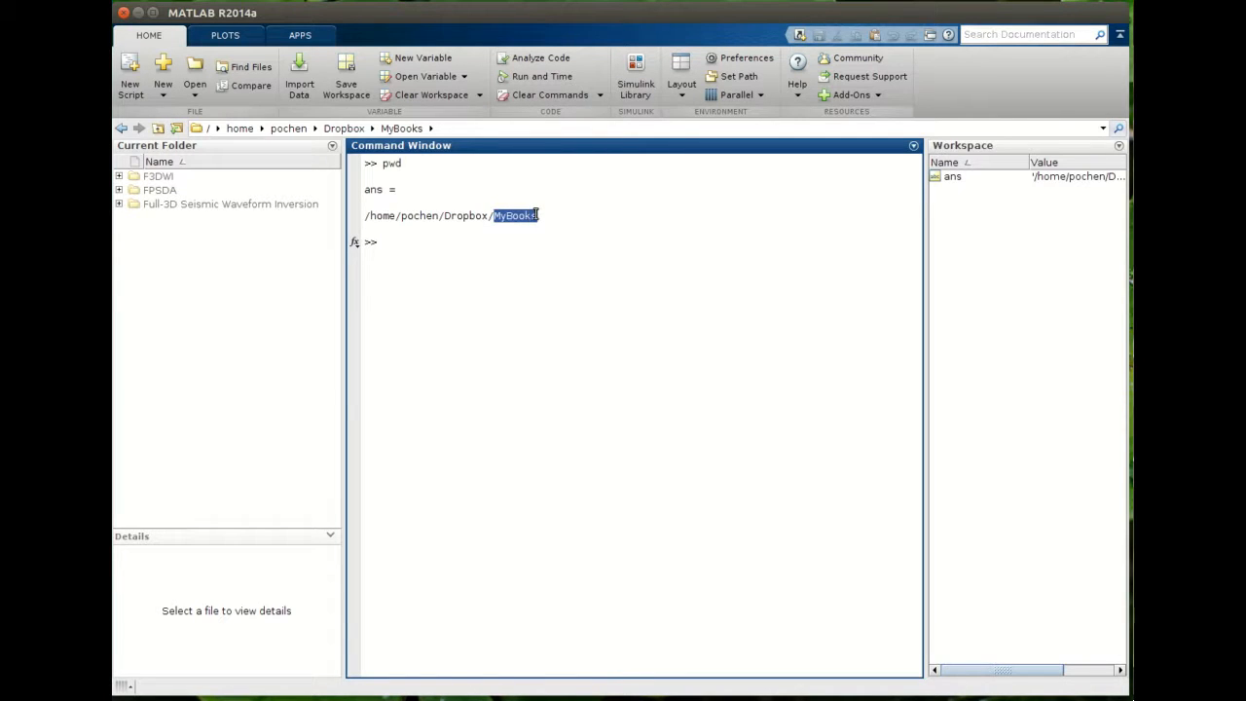
{"action": "double_click", "coordinate": [454, 216]}
{"action": "left_click", "coordinate": [476, 218]}
{"action": "left_click_drag", "start_coordinate": [405, 216], "coordinate": [437, 222]}
{"action": "left_click", "coordinate": [413, 216]}
{"action": "double_click", "coordinate": [374, 216]}
{"action": "left_click", "coordinate": [396, 216]}
- Run ls in the Command Window and highlight the listed folders
{"action": "key", "text": "Return"}
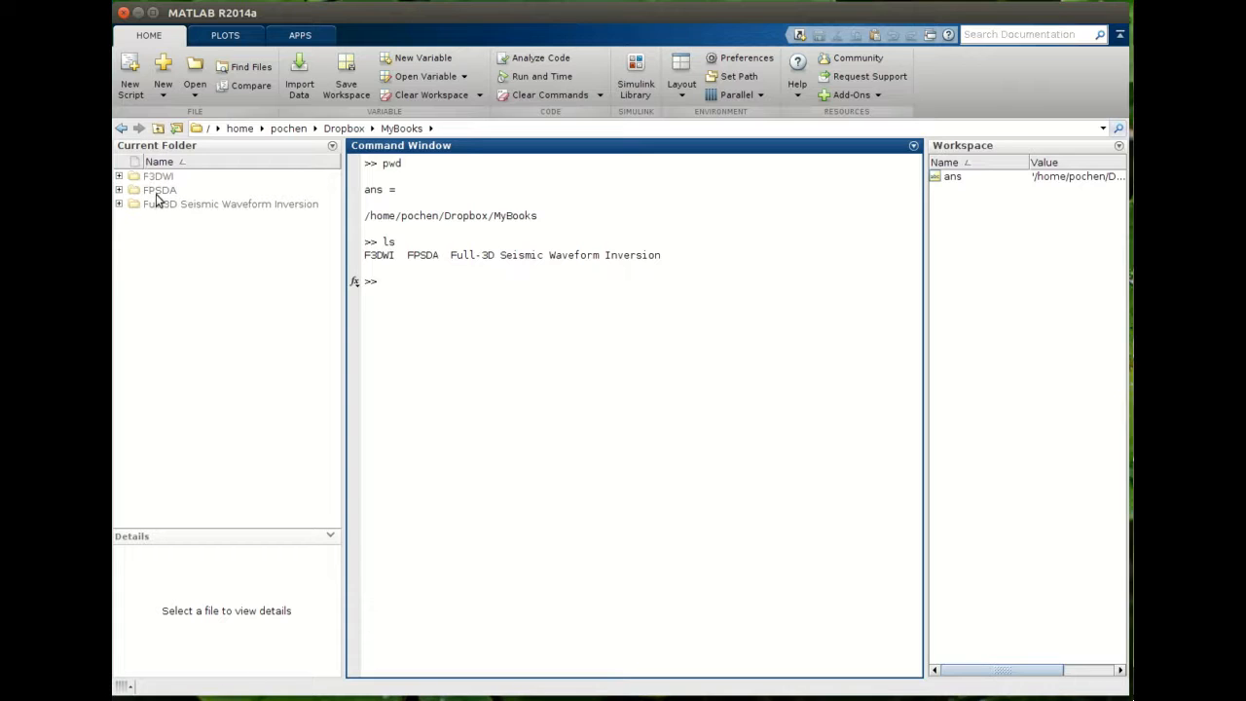
{"action": "left_click_drag", "start_coordinate": [368, 257], "coordinate": [689, 251]}
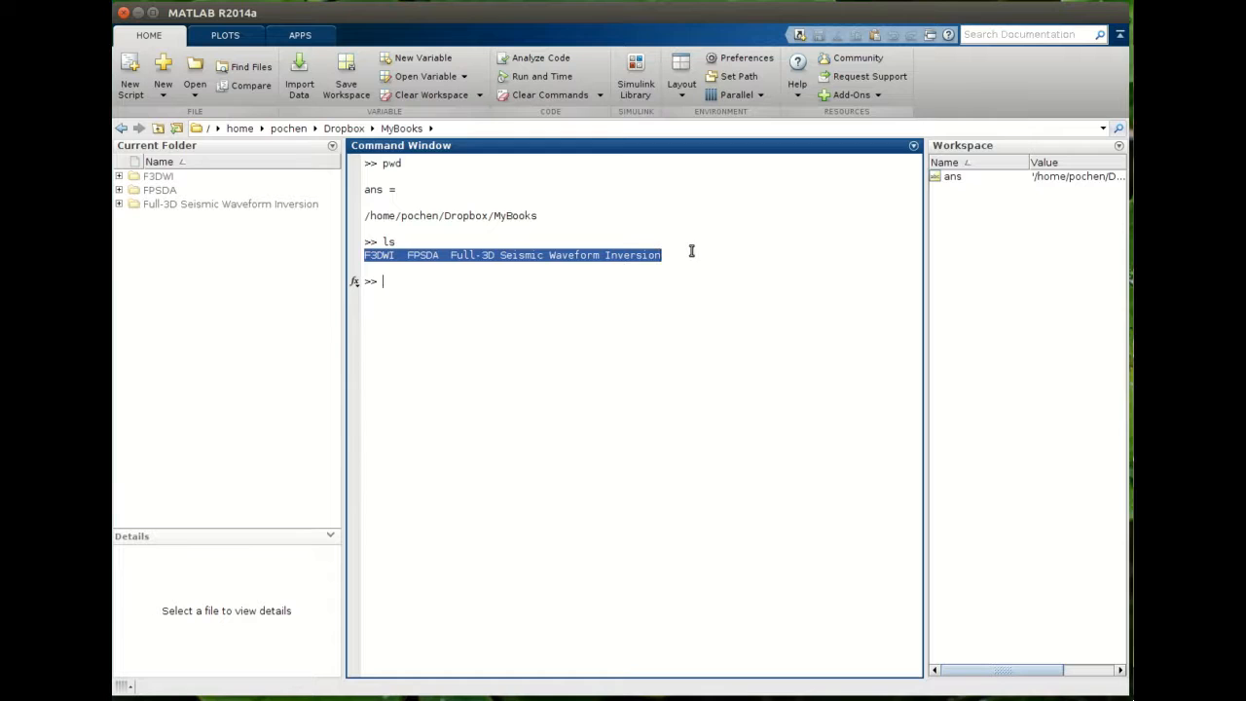
{"action": "left_click", "coordinate": [660, 257]}
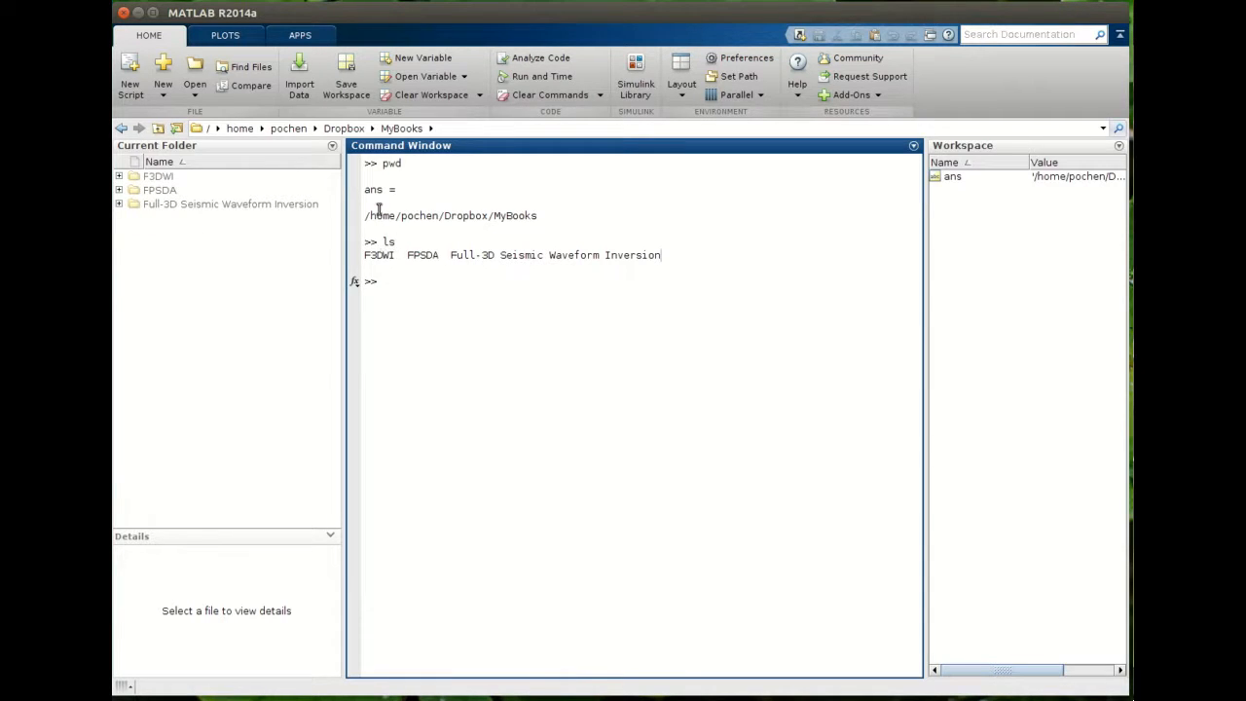
- Change into F3DWI with cd F3DWI/, go up to MyBooks, and reopen F3DWI from the folder list
{"action": "type", "text": "d F3DWI/"}
{"action": "key", "text": "Return"}
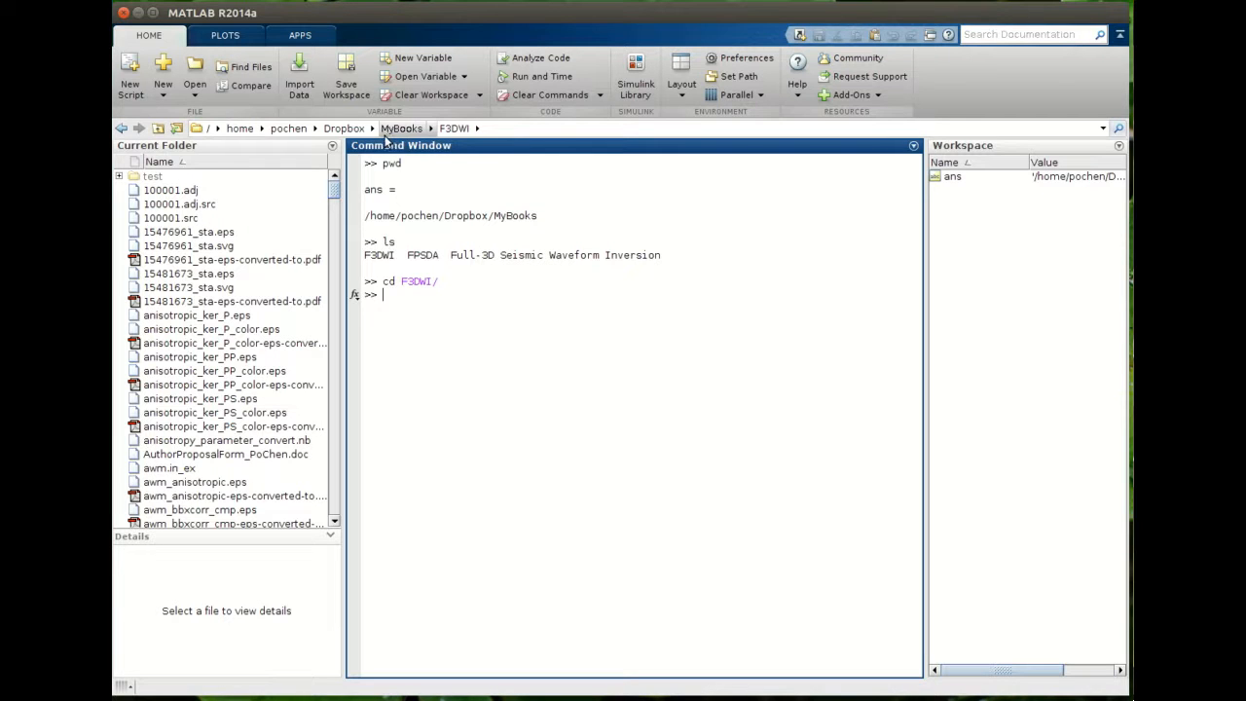
{"action": "left_click", "coordinate": [158, 132]}
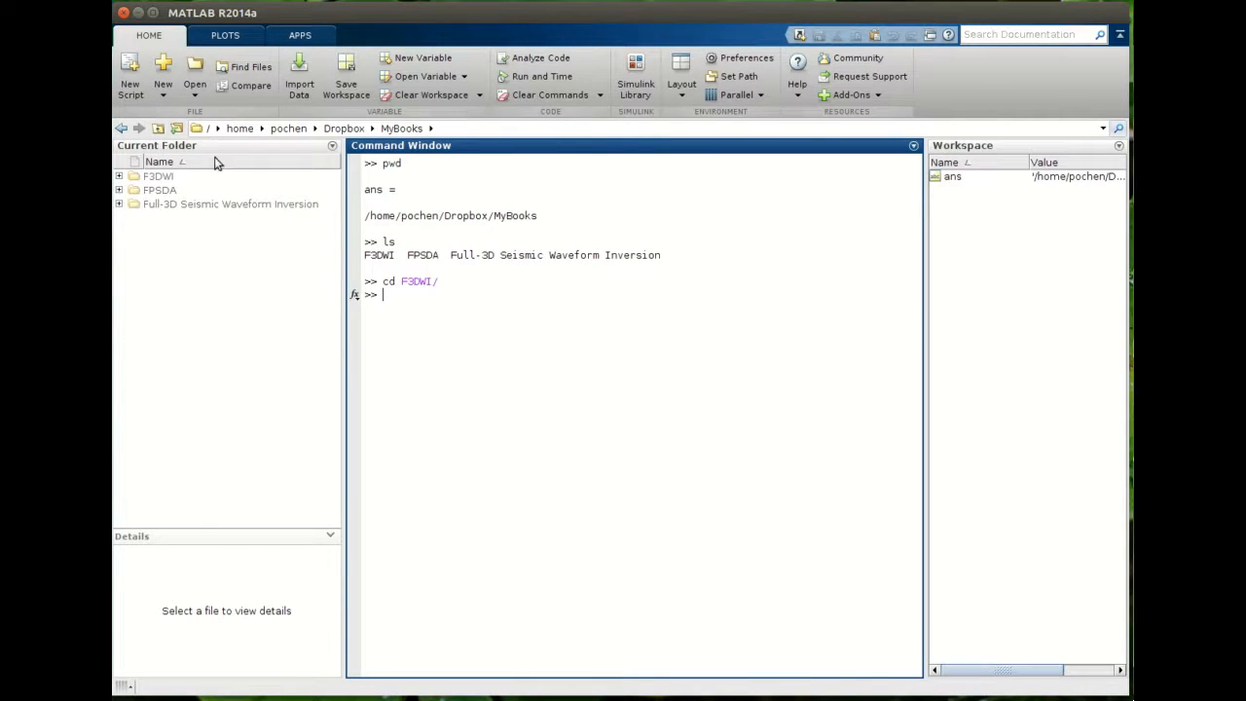
{"action": "double_click", "coordinate": [169, 178]}
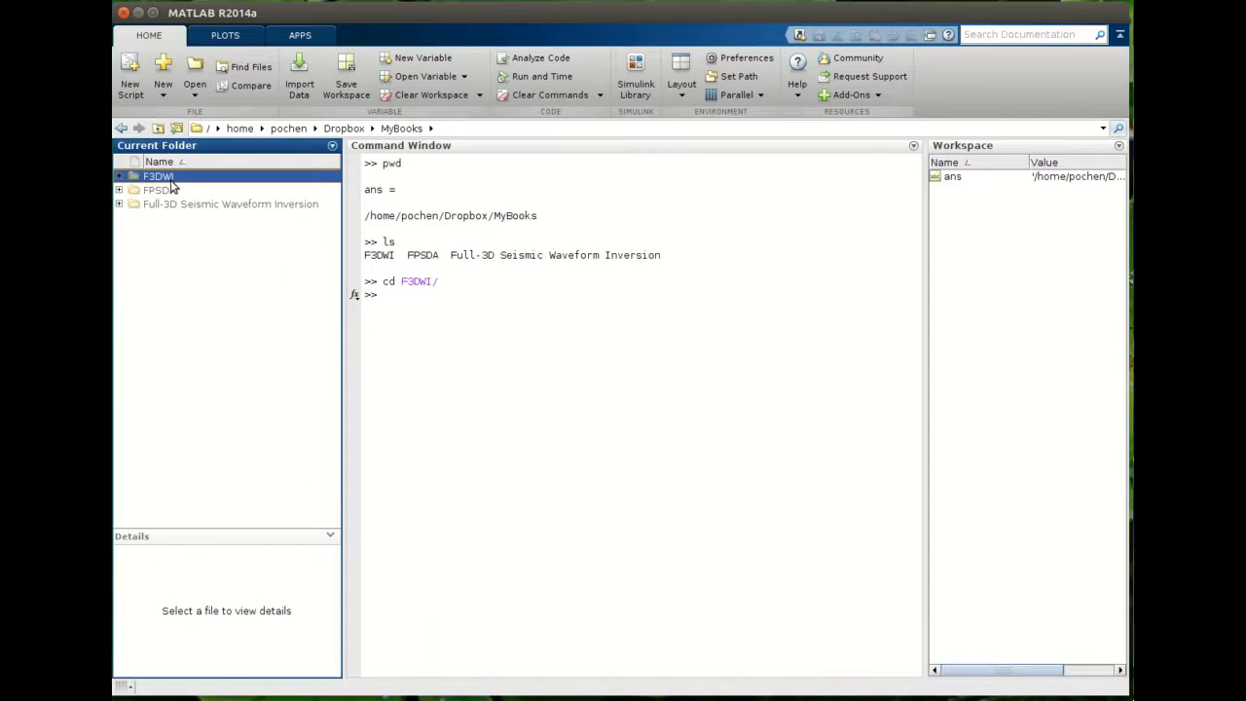
- Return to the parent folder with the command cd .
{"action": "left_click", "coordinate": [446, 298]}
{"action": "type", "text": "cd .."}
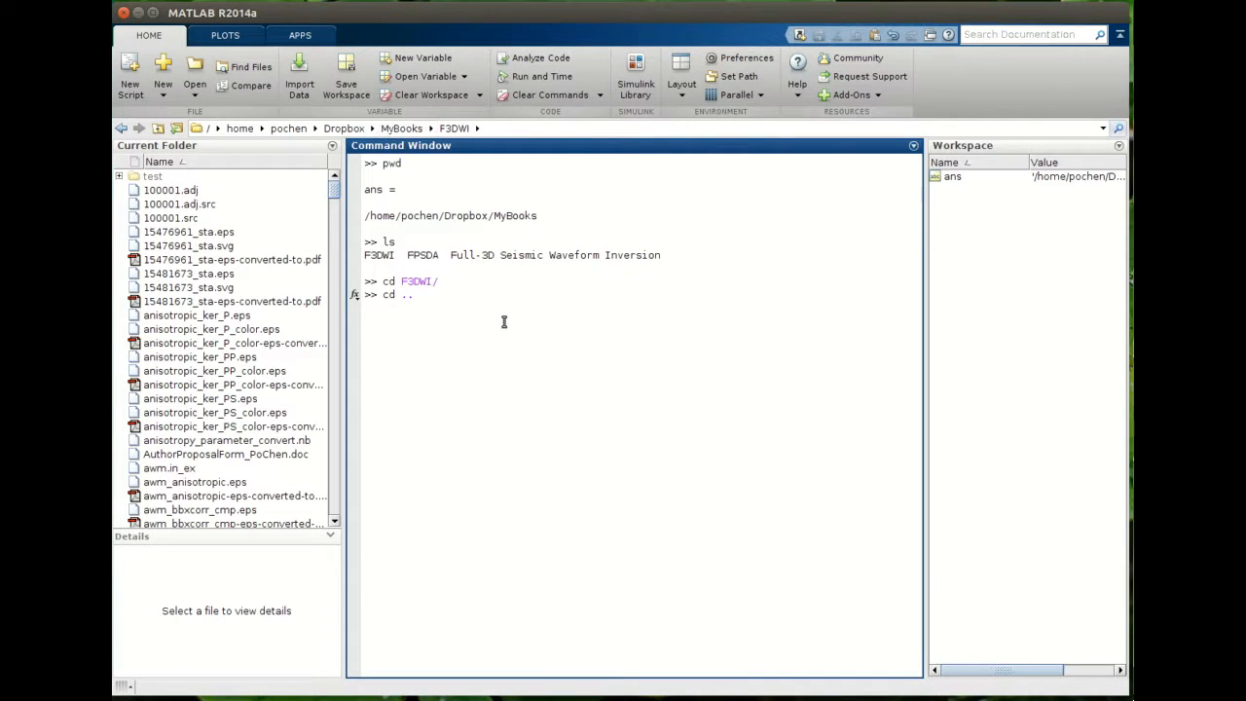
{"action": "key", "text": "Return"}
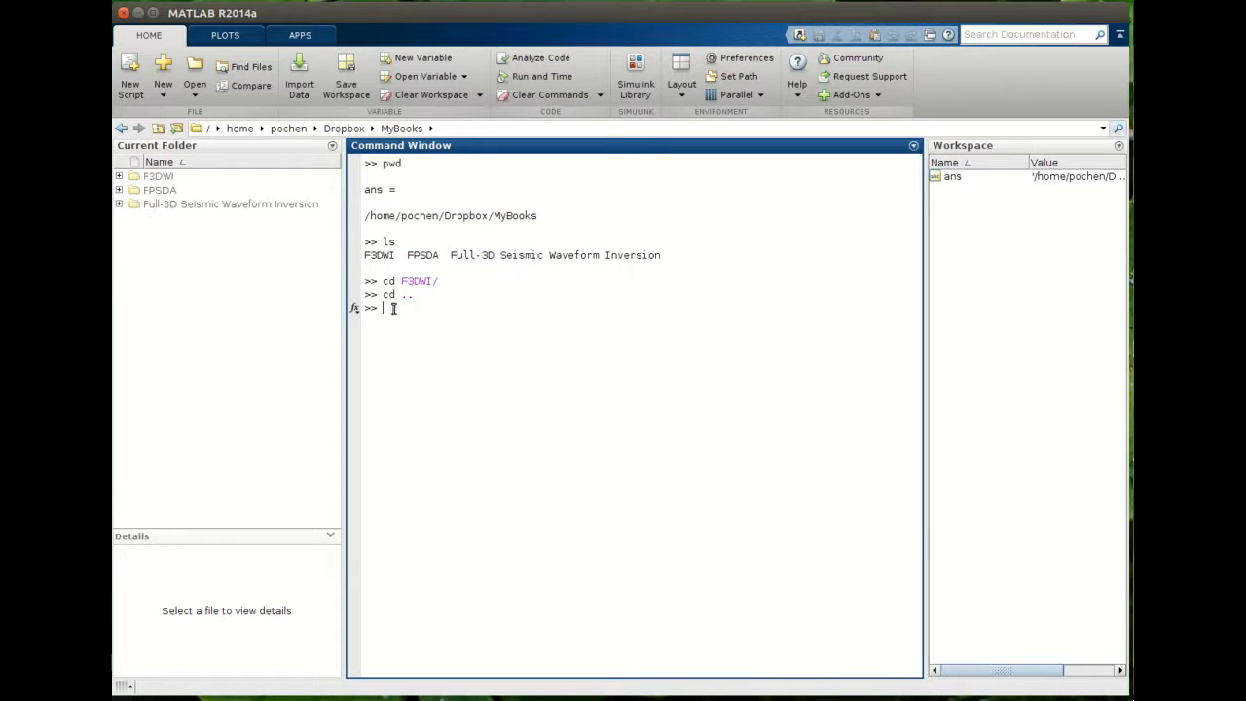
- Change into the EBooks folder by entering cd with the full path /home/pochen/Dropbox/EBooks/
{"action": "type", "text": "cd"}
{"action": "left_click", "coordinate": [373, 130]}
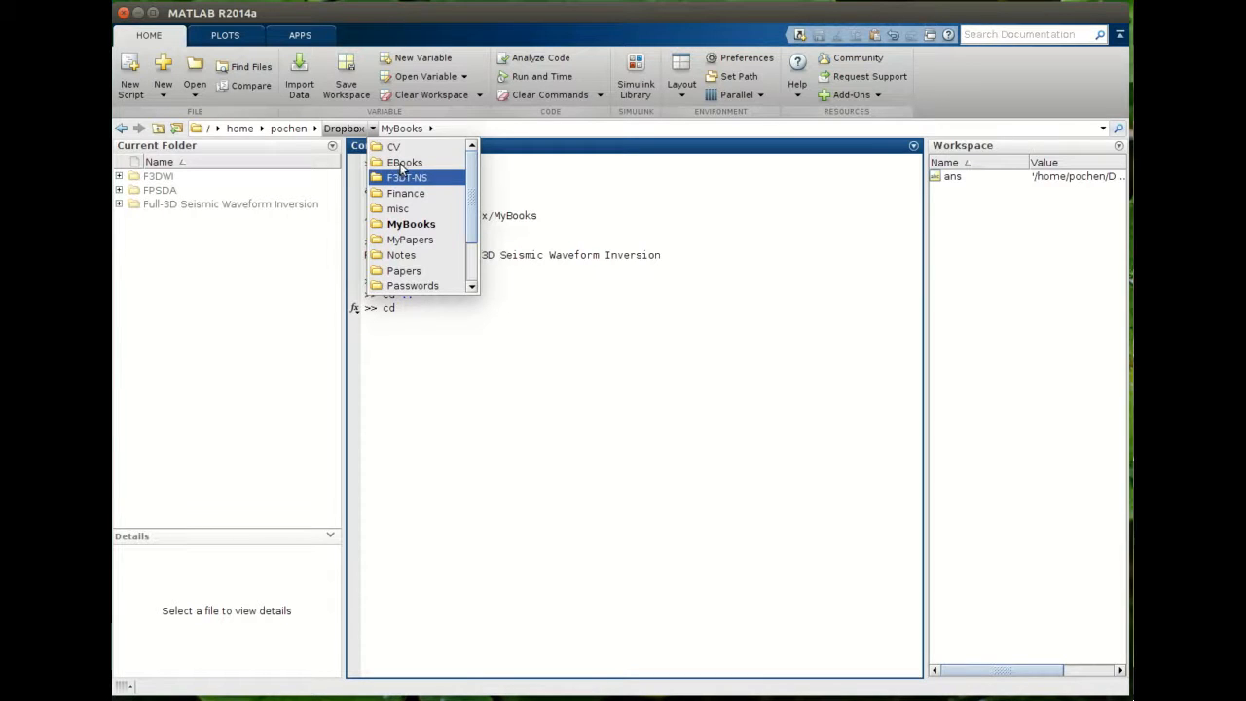
{"action": "left_click", "coordinate": [452, 325]}
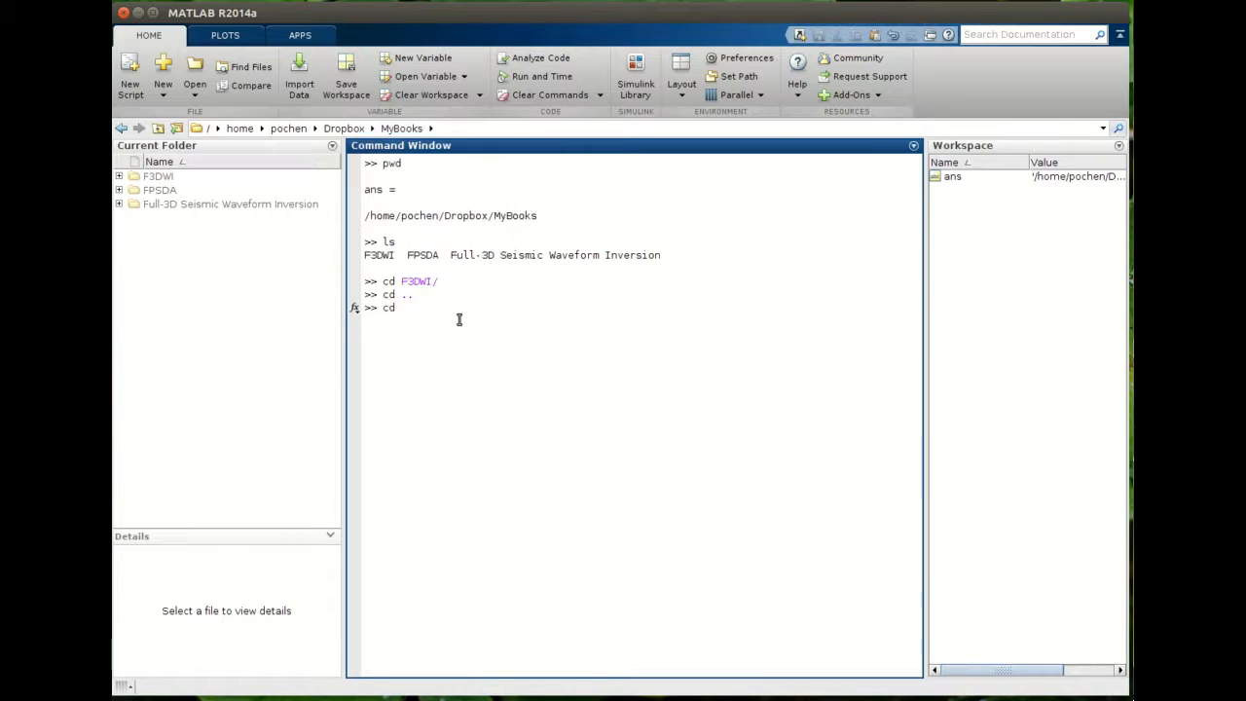
{"action": "type", "text": "/home/pochen/Dropbox/E"}
{"action": "key", "text": "Tab"}
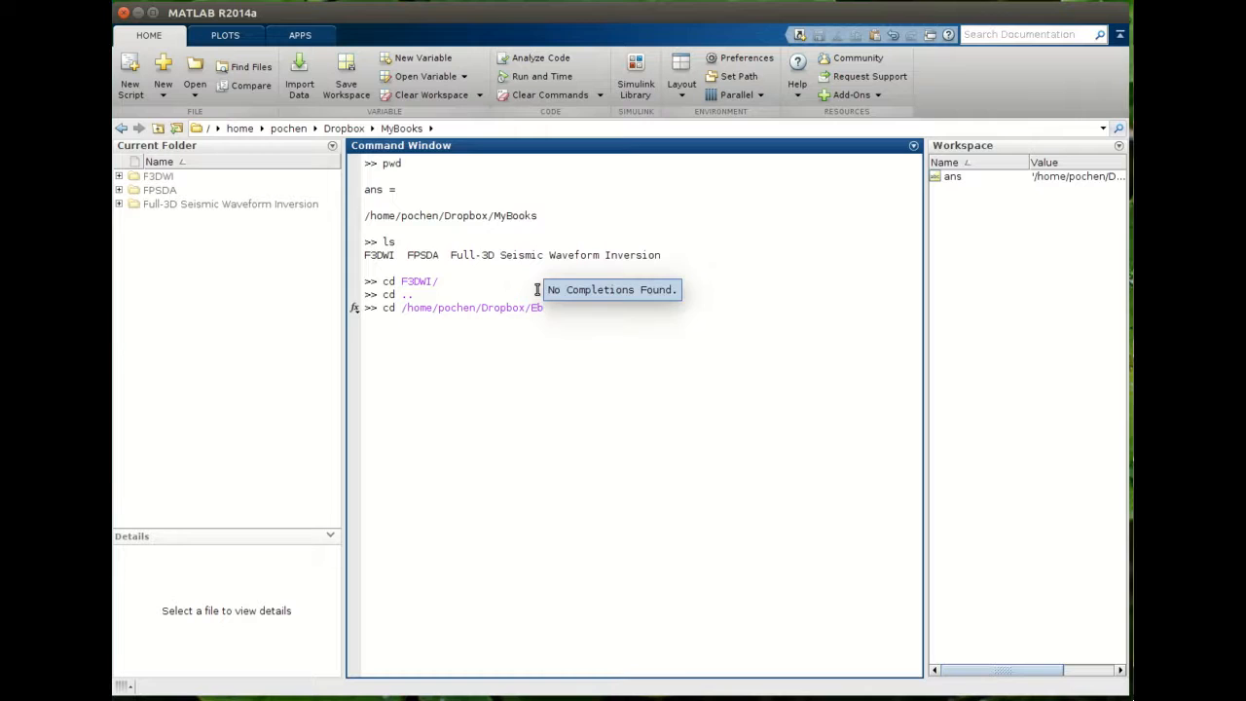
{"action": "type", "text": "Books/"}
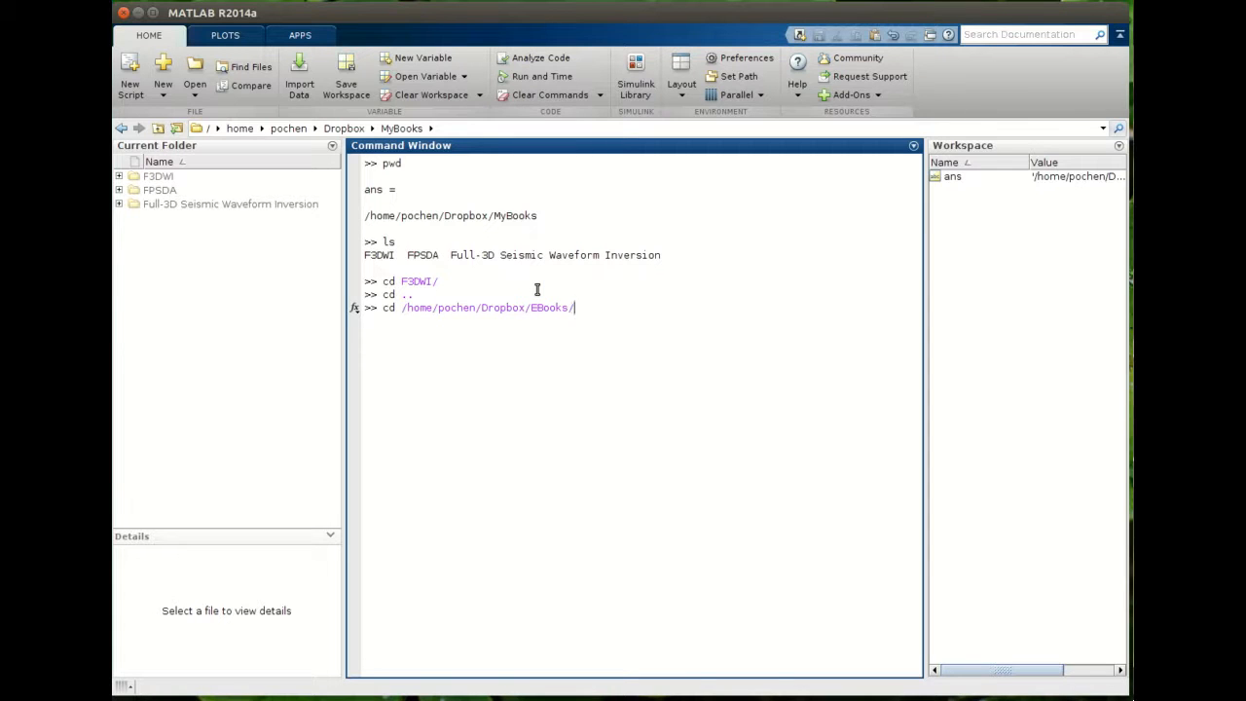
{"action": "key", "text": "Return"}
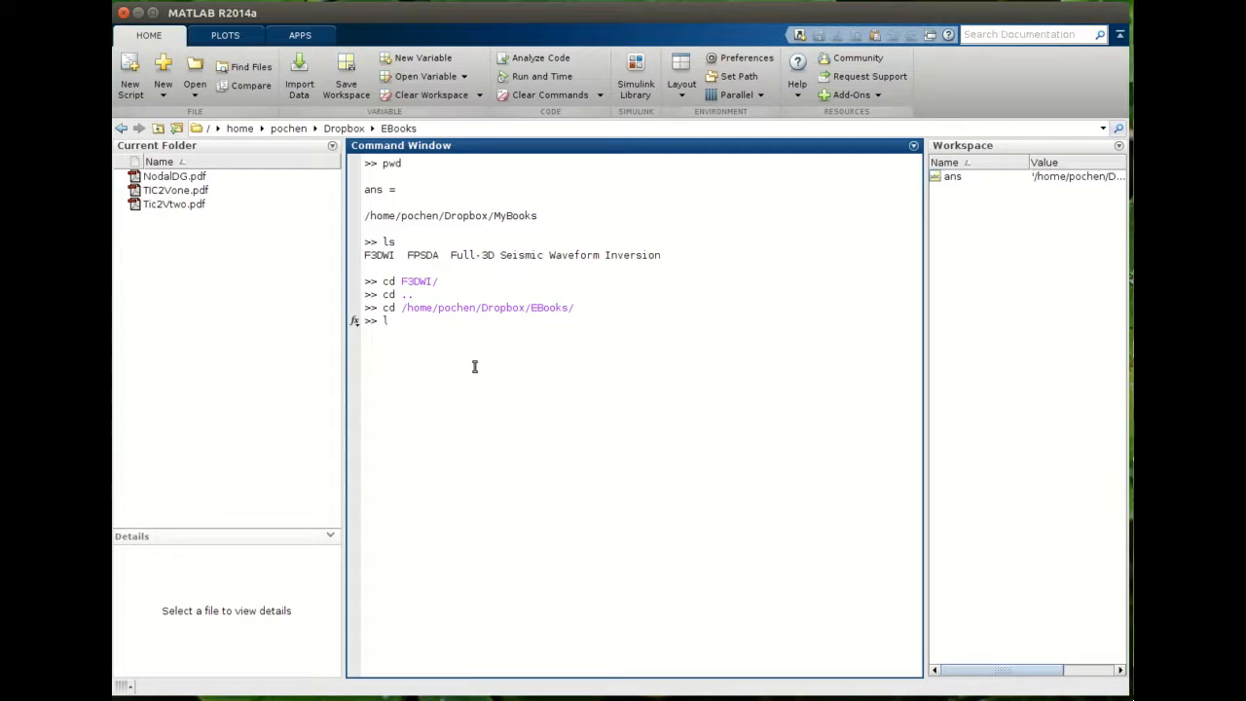
- List the EBooks folder's files with ls and print the current folder path with pwd
{"action": "type", "text": "s"}
{"action": "key", "text": "Return"}
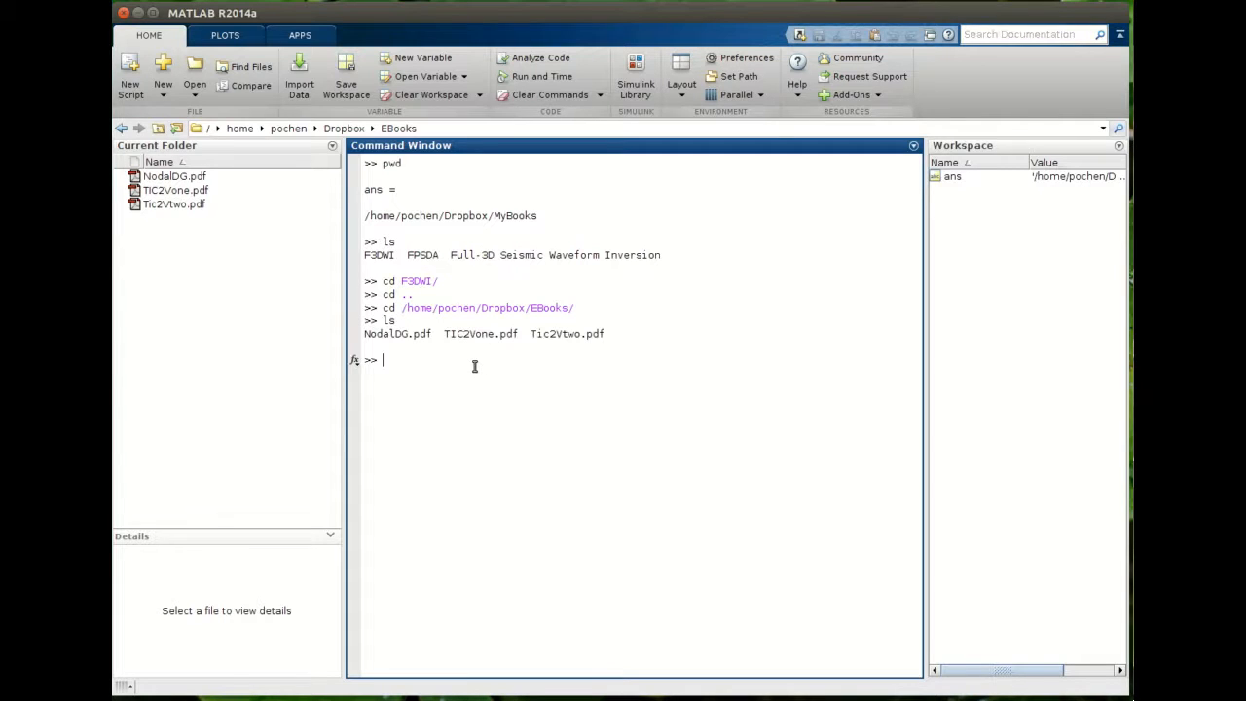
{"action": "left_click_drag", "start_coordinate": [383, 308], "coordinate": [398, 335]}
{"action": "left_click", "coordinate": [387, 322]}
{"action": "left_click", "coordinate": [405, 377]}
{"action": "type", "text": "wd"}
{"action": "key", "text": "Return"}
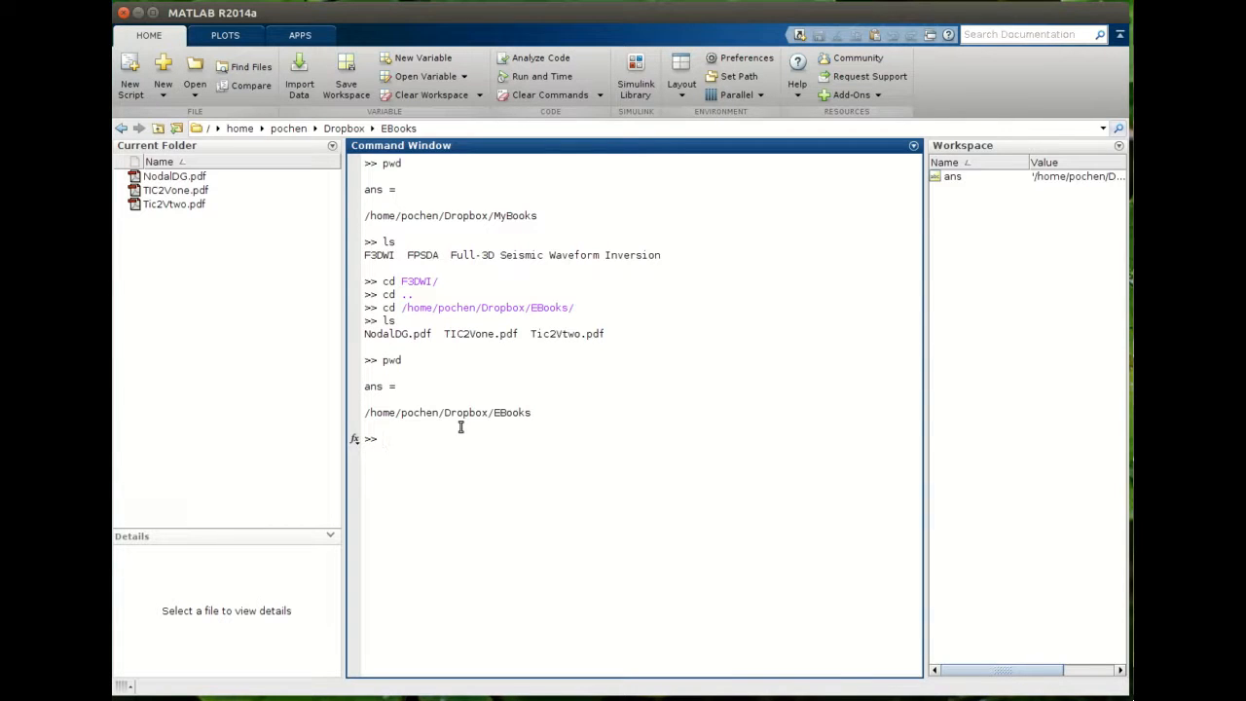
- List the Dropbox folder's contents by running ls /home/pochen/Dropbox/ with the path copied from the earlier cd command
{"action": "left_click_drag", "start_coordinate": [401, 282], "coordinate": [441, 283]}
{"action": "left_click_drag", "start_coordinate": [401, 308], "coordinate": [578, 308]}
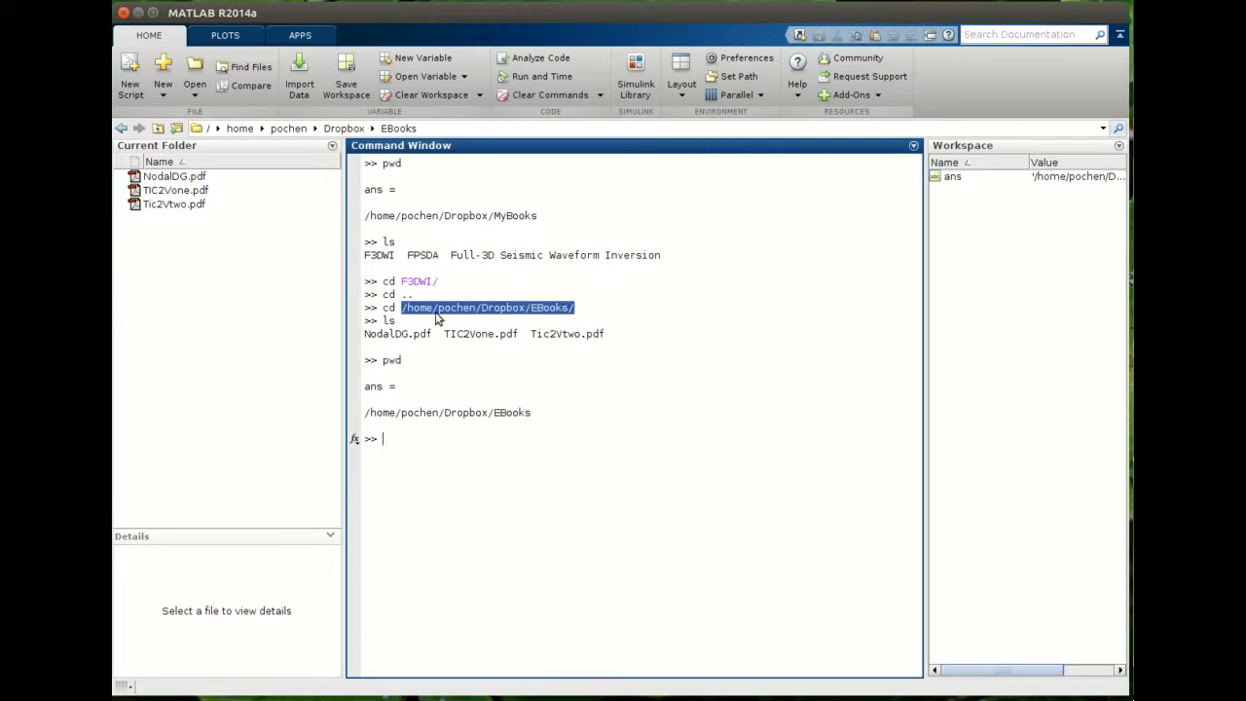
{"action": "left_click", "coordinate": [441, 306]}
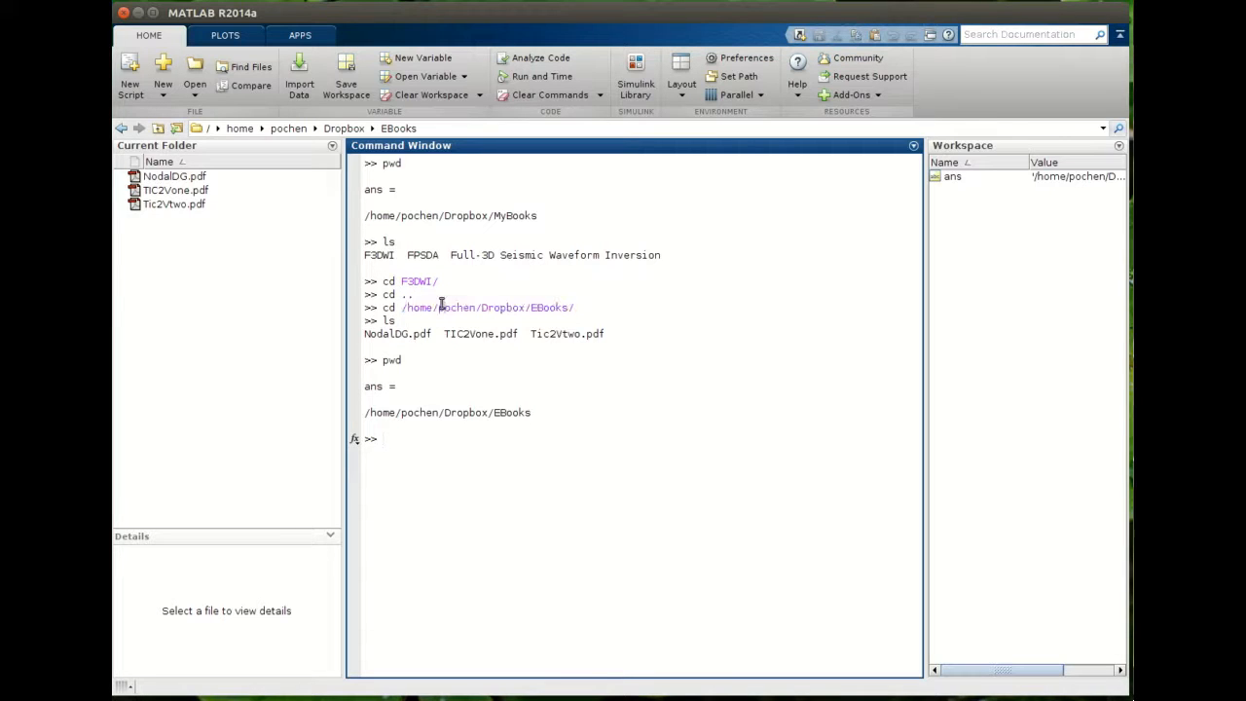
{"action": "double_click", "coordinate": [388, 242]}
{"action": "left_click", "coordinate": [437, 455]}
{"action": "type", "text": "l"}
{"action": "left_click_drag", "start_coordinate": [402, 309], "coordinate": [533, 307]}
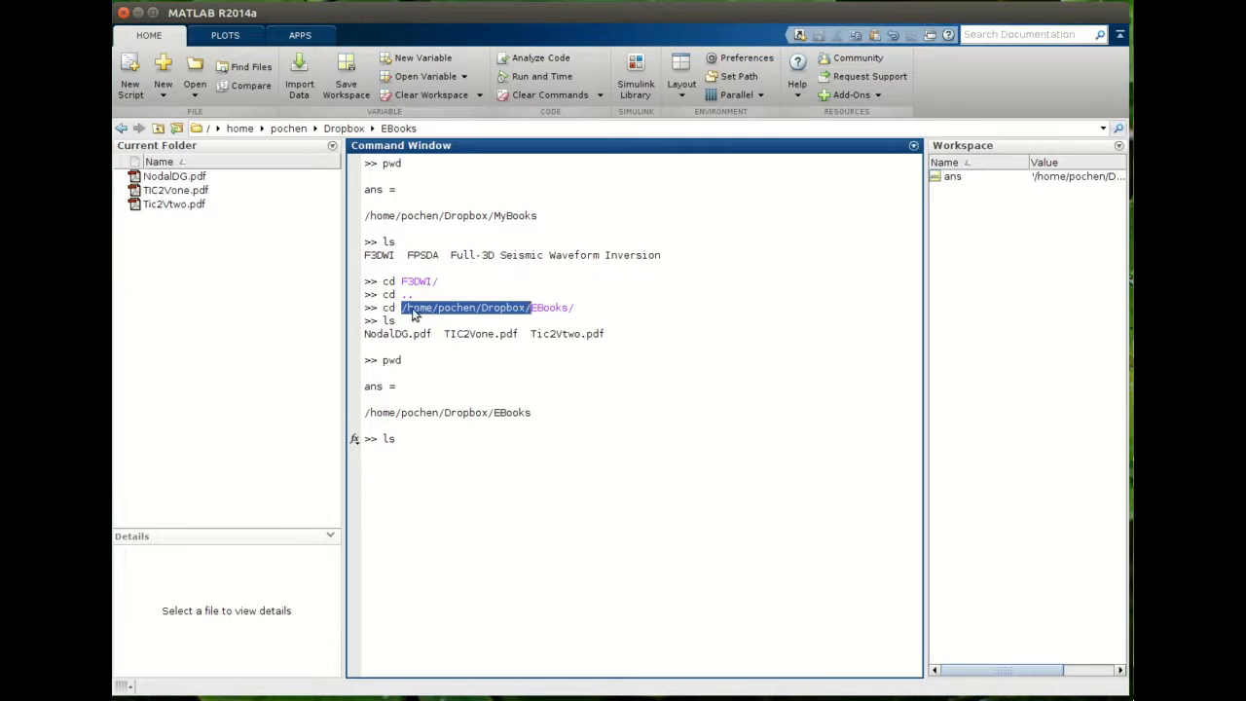
{"action": "middle_click", "coordinate": [736, 440]}
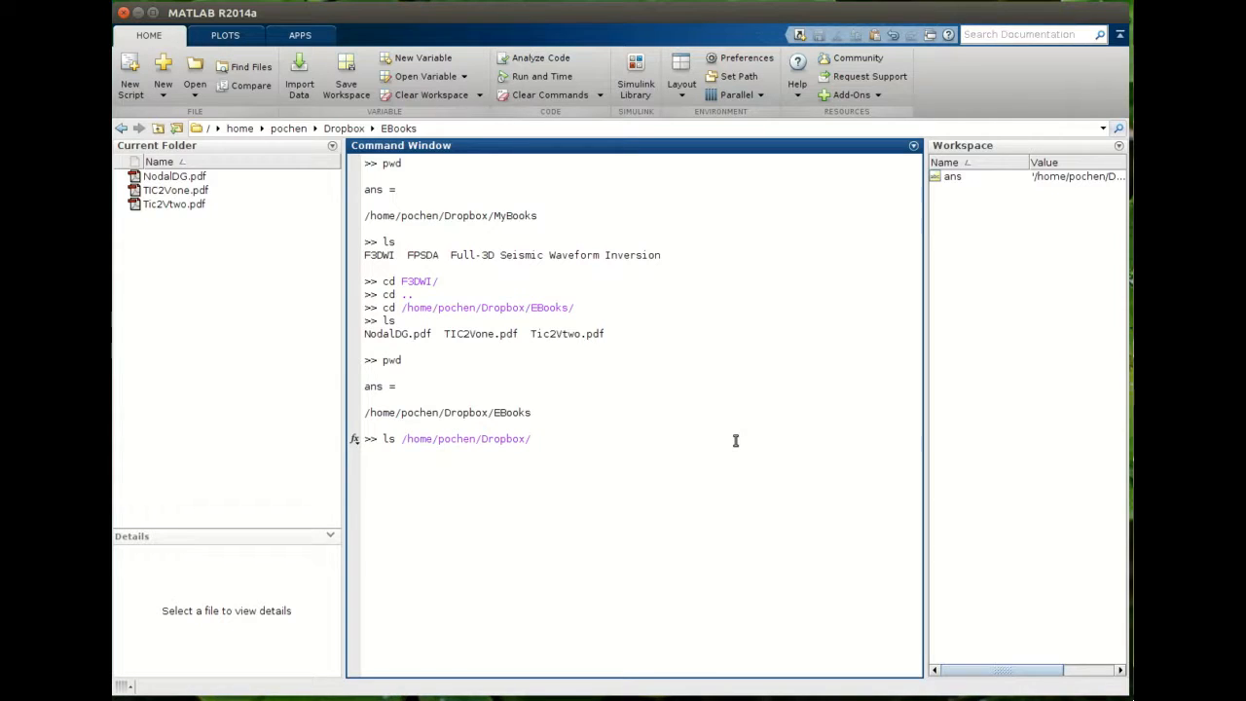
{"action": "key", "text": "Return"}
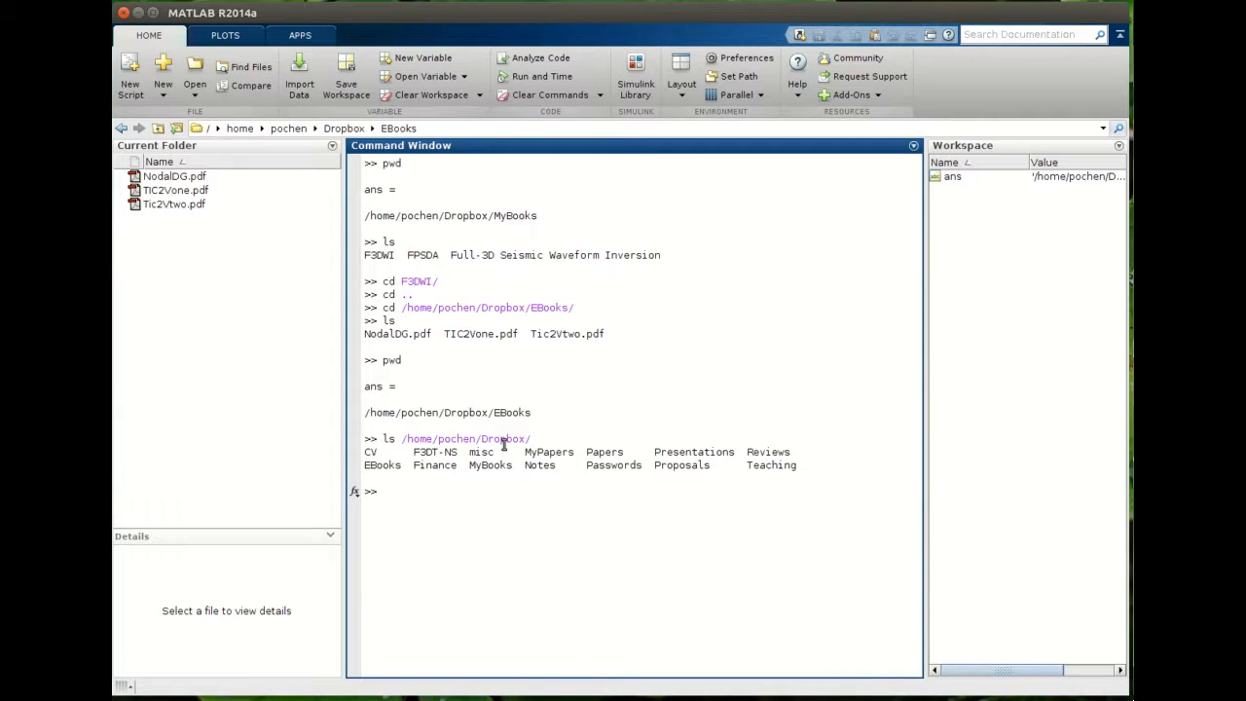
- Print the current folder path again with pwd, highlight its parts, and list its files with ls
{"action": "type", "text": "cdwd"}
{"action": "key", "text": "Return"}
{"action": "left_click_drag", "start_coordinate": [495, 544], "coordinate": [533, 541]}
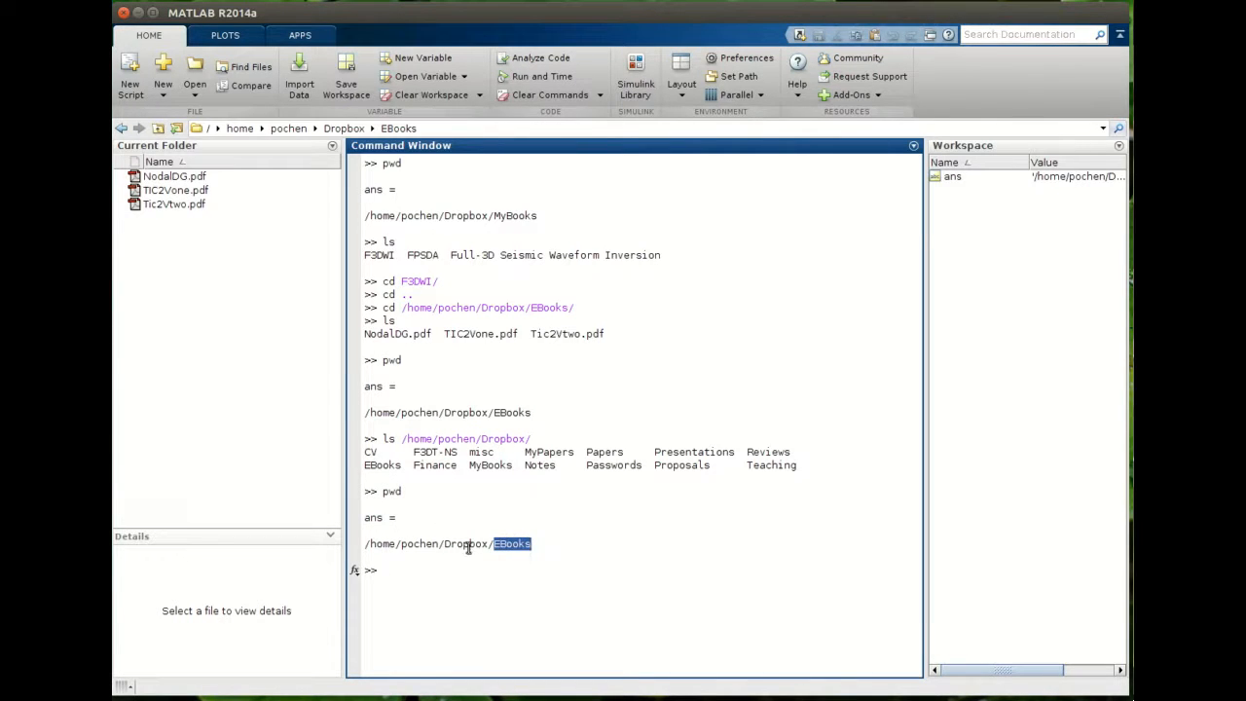
{"action": "left_click_drag", "start_coordinate": [445, 543], "coordinate": [489, 543]}
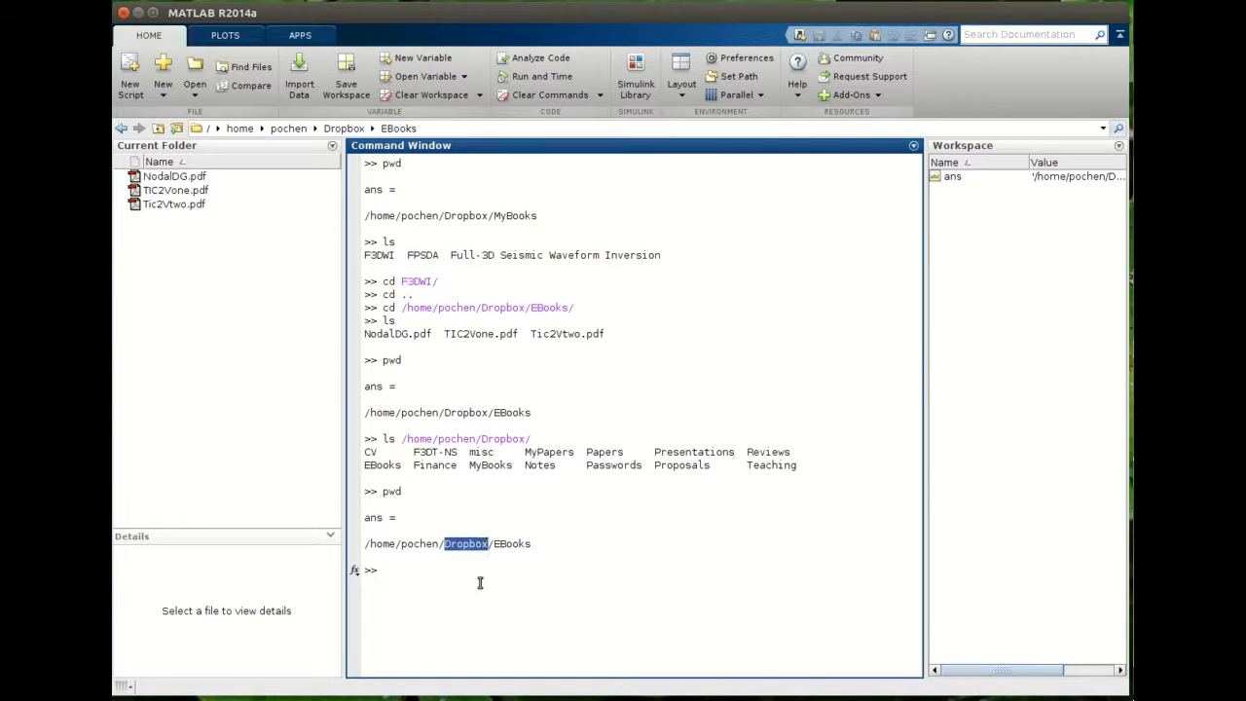
{"action": "left_click", "coordinate": [480, 583]}
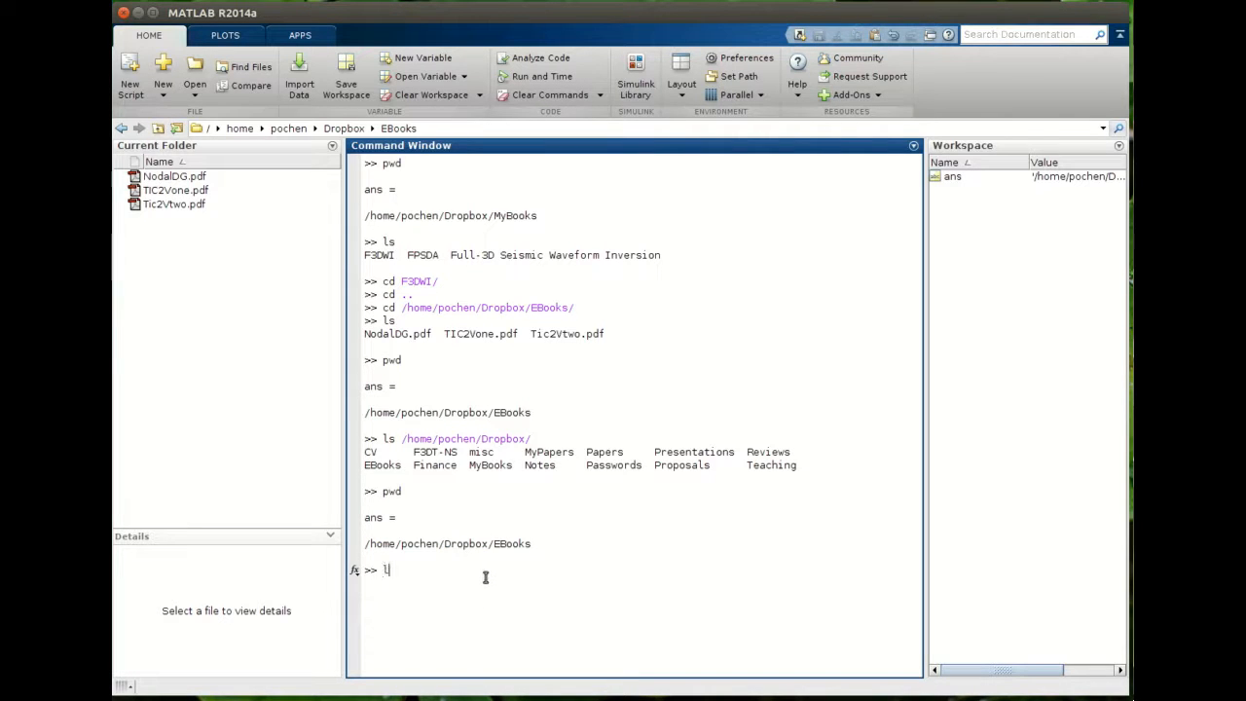
{"action": "type", "text": "ls"}
{"action": "key", "text": "Return"}
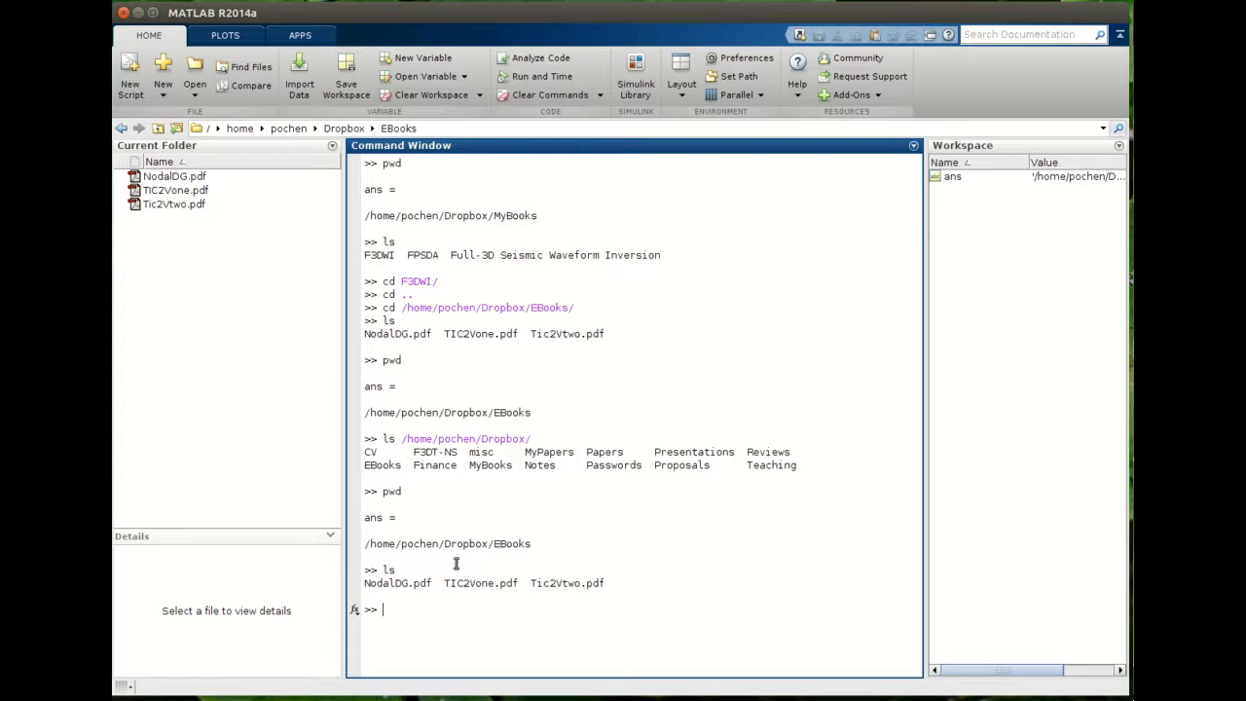
- Display the built-in help text for the ls command with help ls
{"action": "left_click_drag", "start_coordinate": [494, 545], "coordinate": [534, 545]}
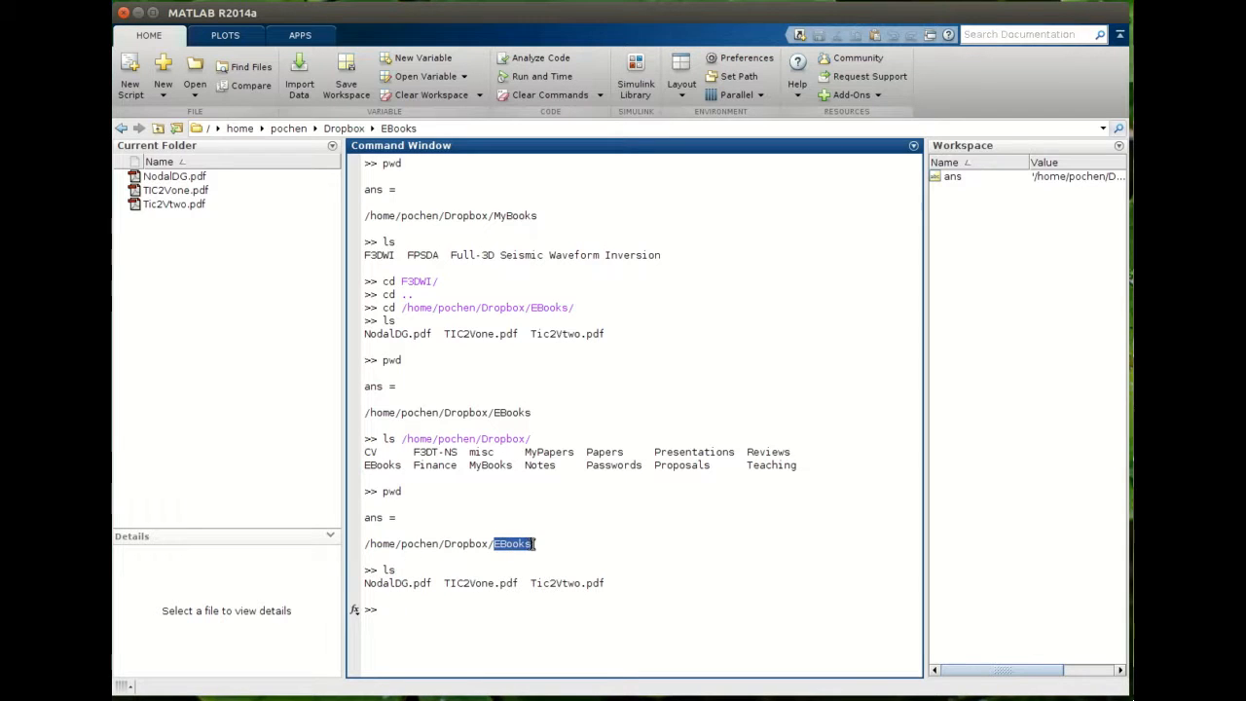
{"action": "left_click", "coordinate": [505, 594]}
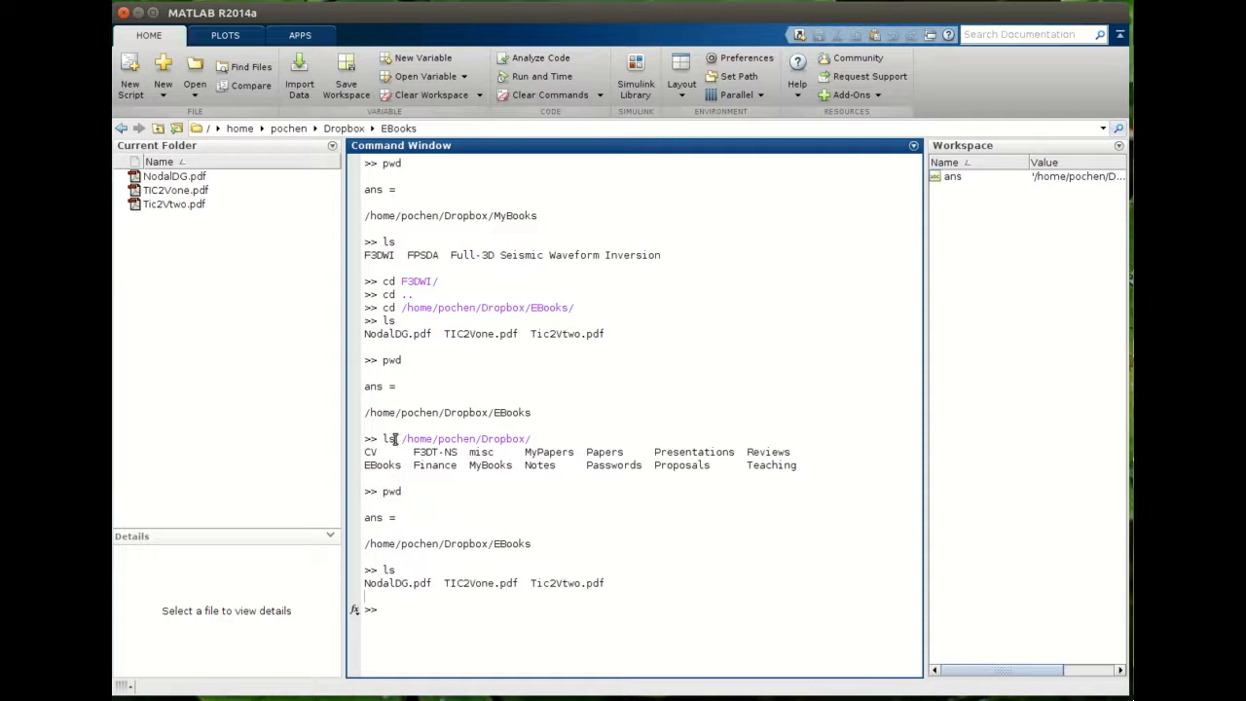
{"action": "left_click_drag", "start_coordinate": [403, 439], "coordinate": [536, 438]}
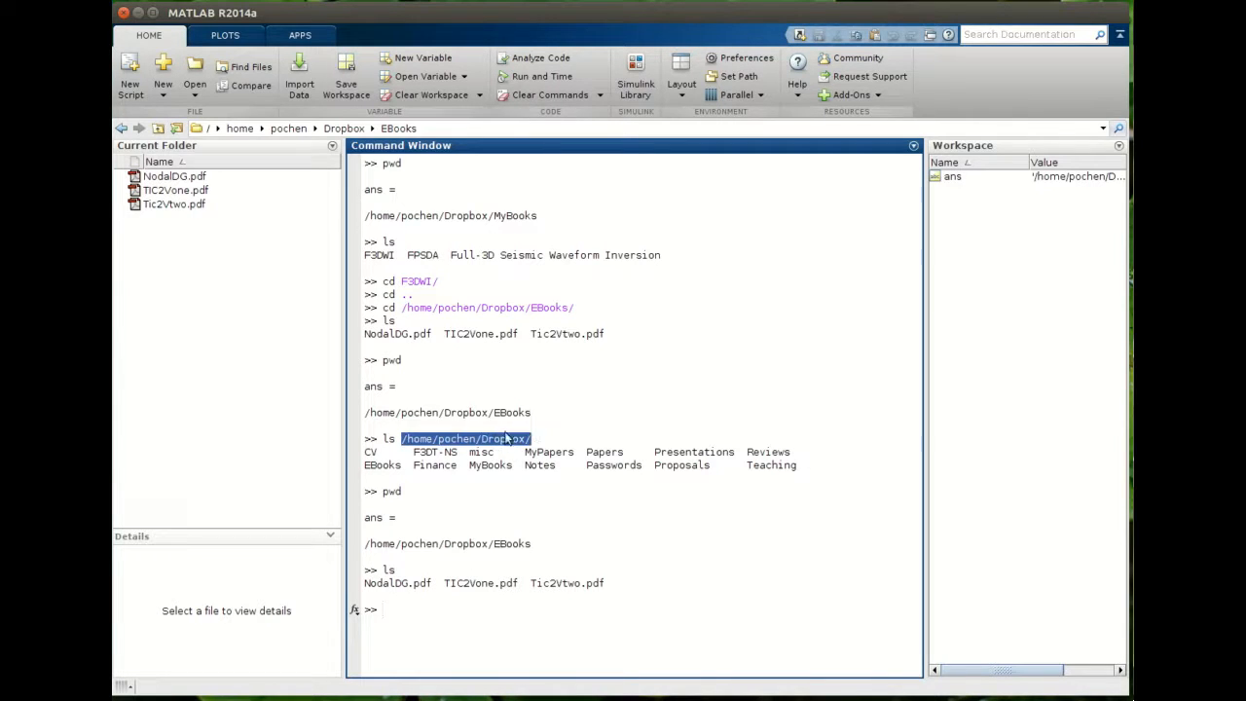
{"action": "left_click", "coordinate": [528, 439]}
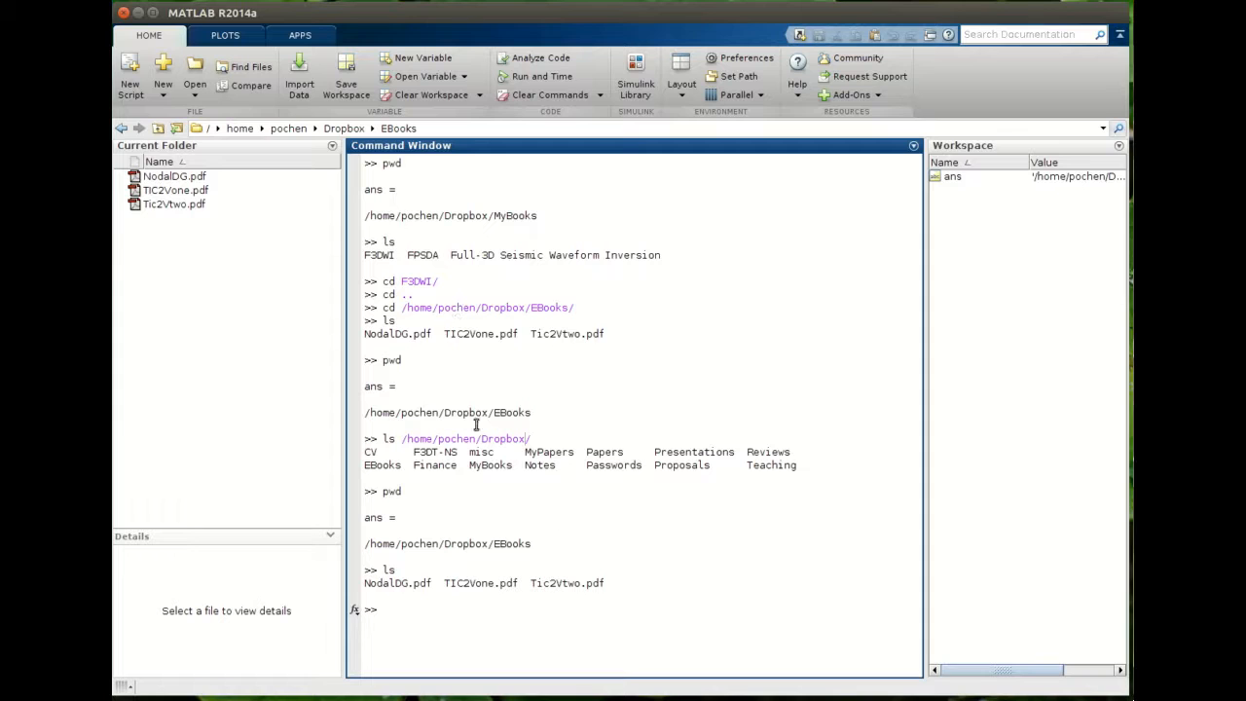
{"action": "type", "text": "help ls"}
{"action": "key", "text": "Return"}
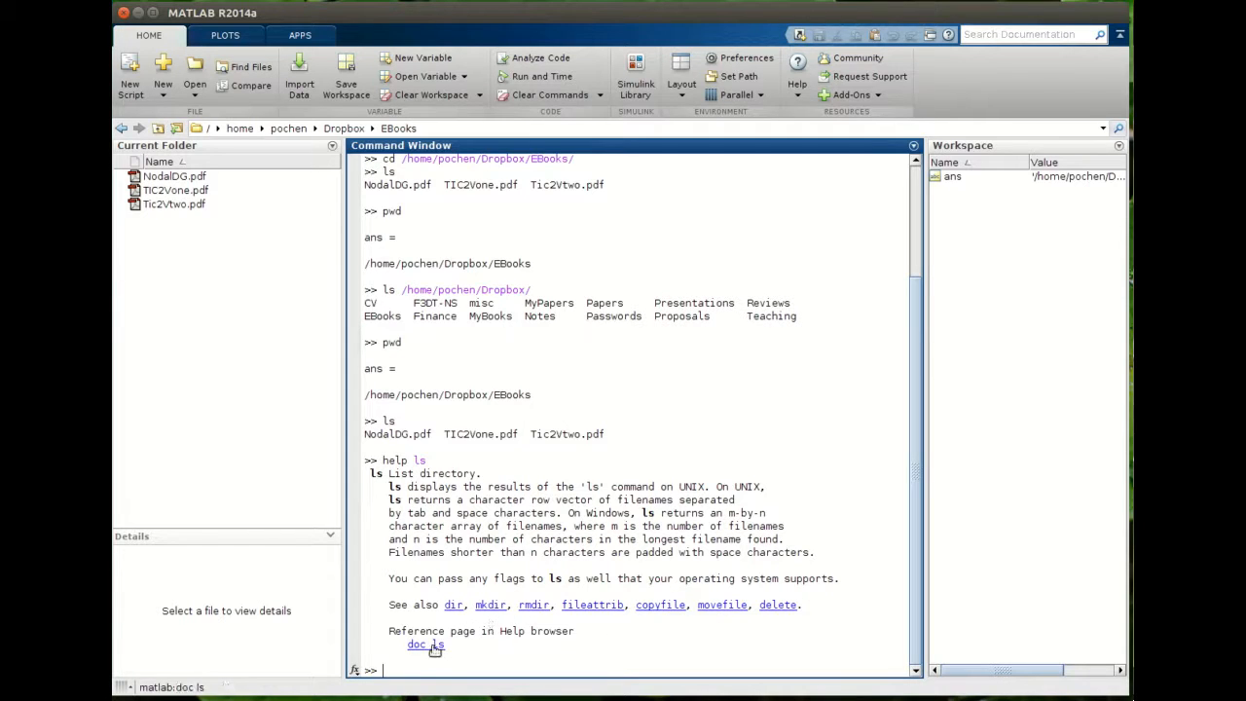
- Display the help text for the cd and pwd commands and scroll through it
{"action": "type", "text": "help cd"}
{"action": "key", "text": "Return"}
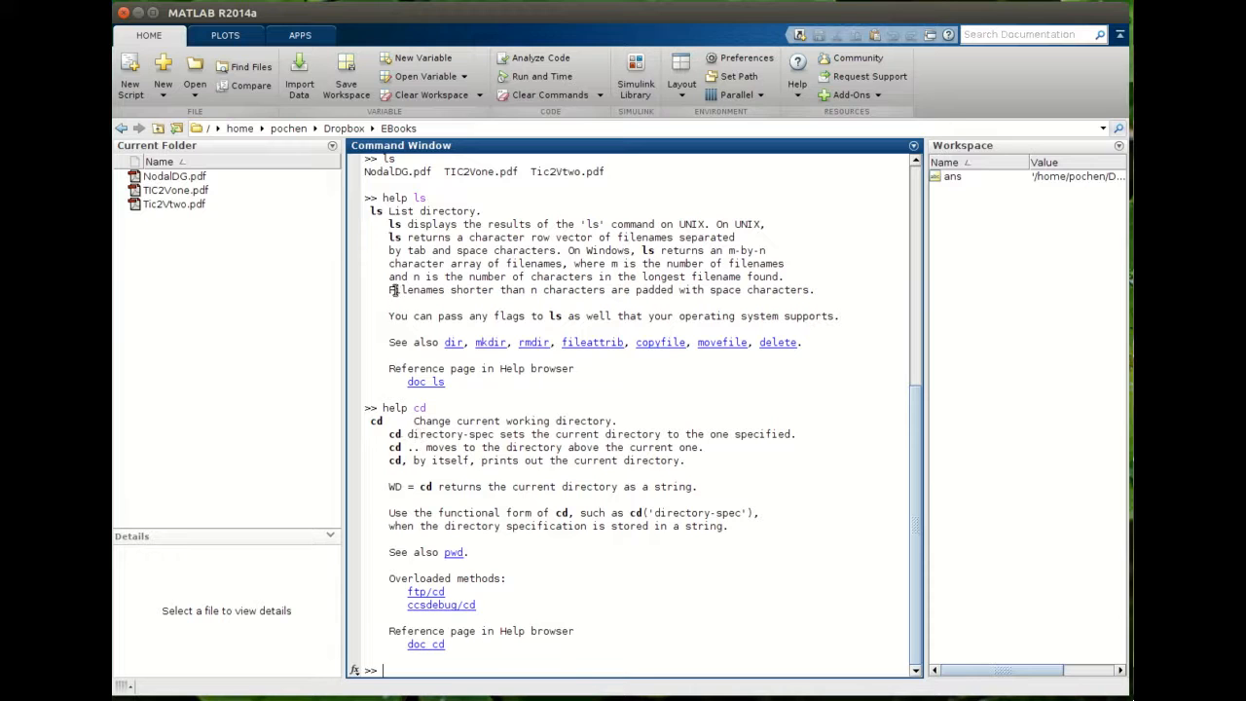
{"action": "type", "text": "help pwd"}
{"action": "key", "text": "Return"}
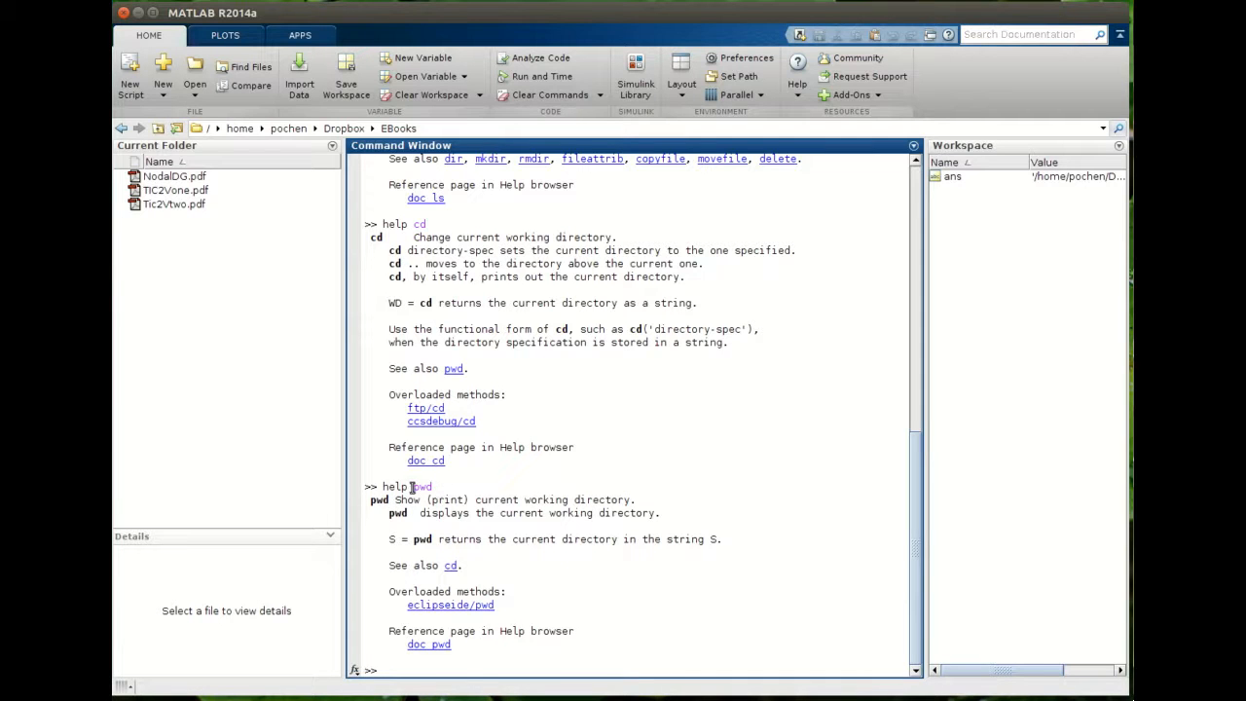
{"action": "scroll", "coordinate": [458, 487], "scroll_direction": "up", "scroll_amount": 3}
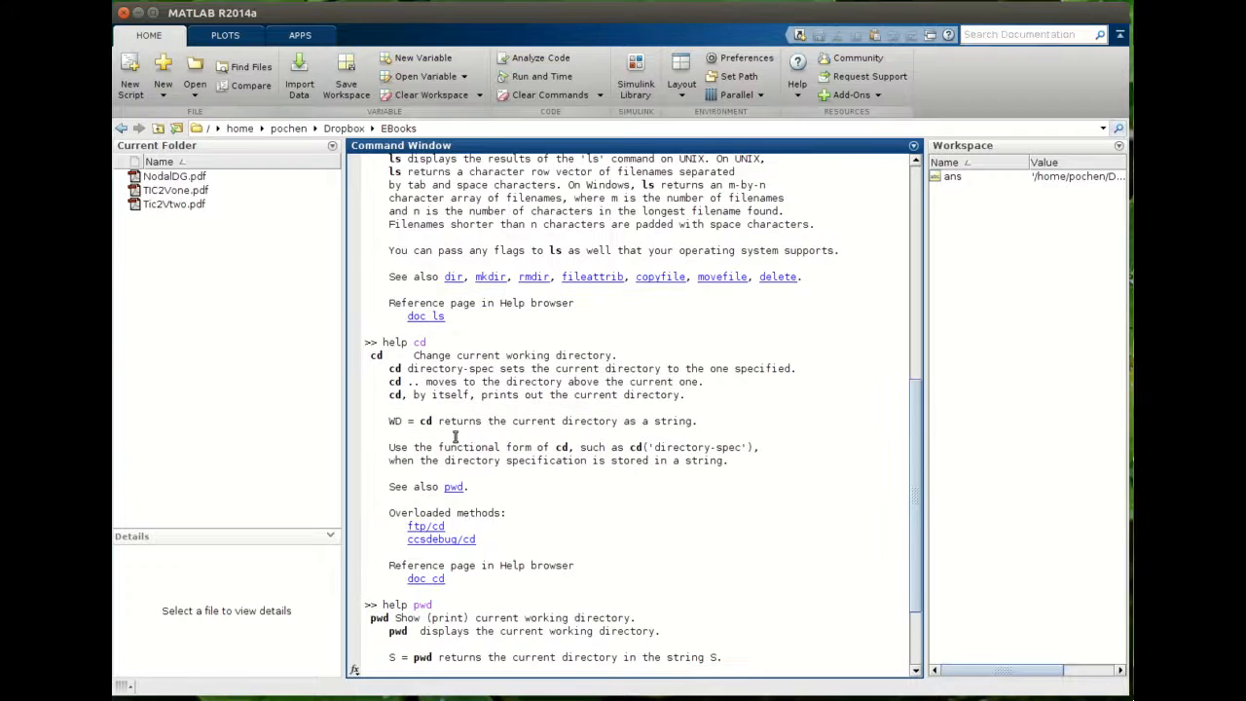
{"action": "scroll", "coordinate": [455, 409], "scroll_direction": "up", "scroll_amount": 4}
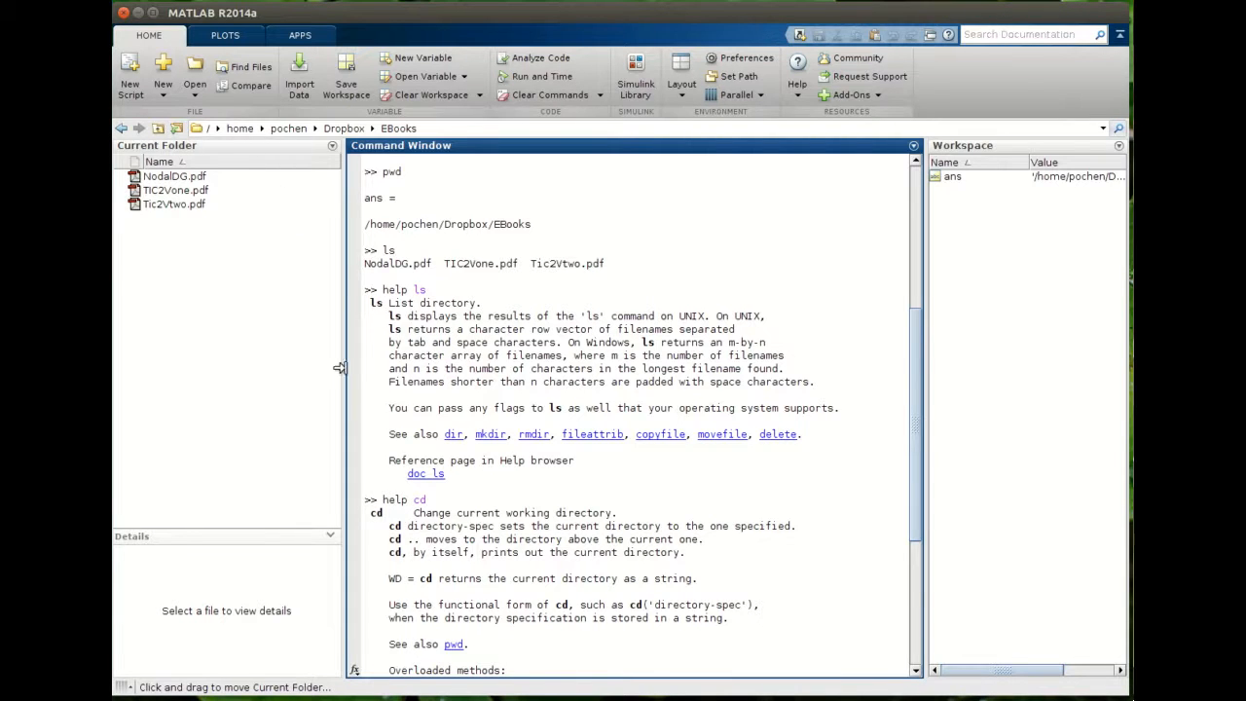
{"action": "scroll", "coordinate": [695, 526], "scroll_direction": "down", "scroll_amount": 7}
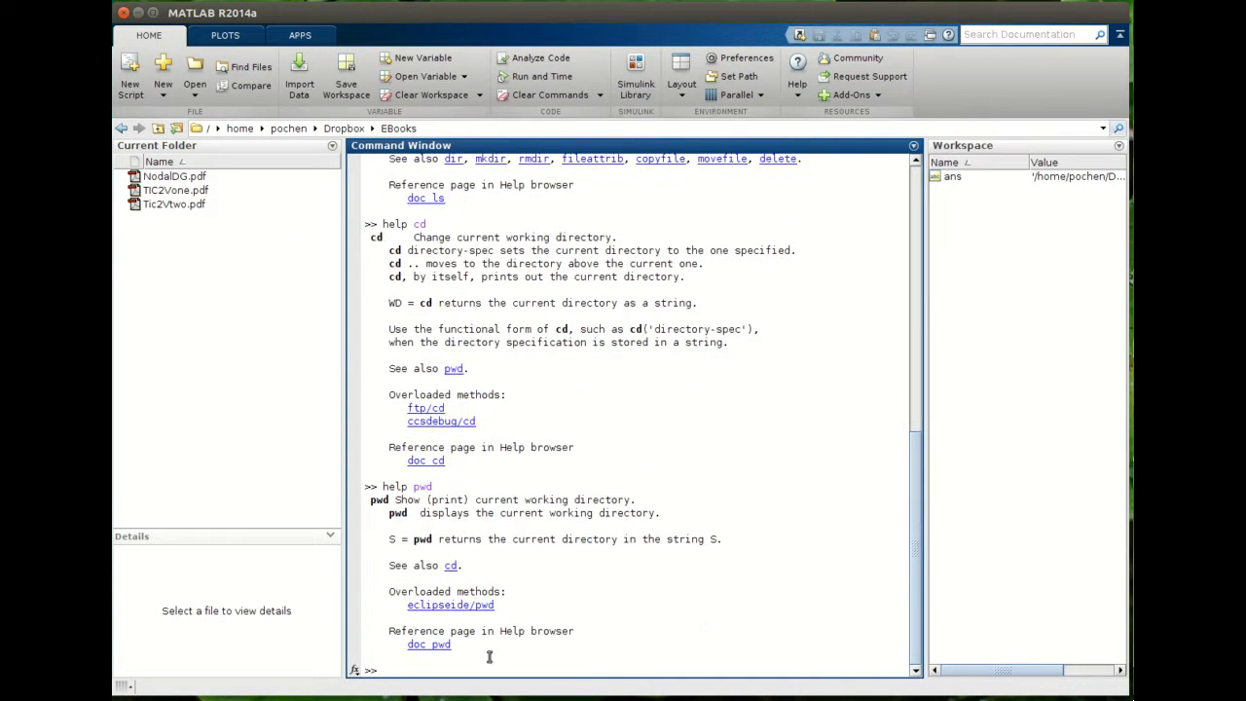
{"action": "scroll", "coordinate": [517, 316], "scroll_direction": "up", "scroll_amount": 5}
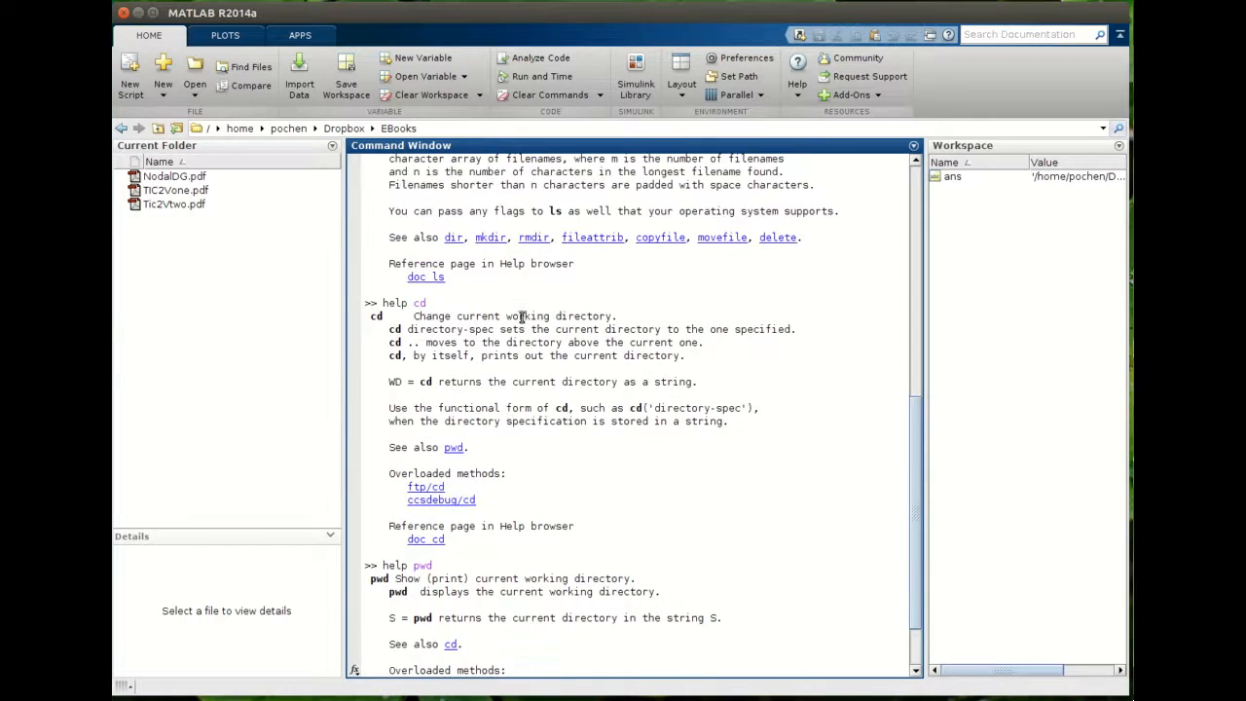
{"action": "scroll", "coordinate": [497, 391], "scroll_direction": "down", "scroll_amount": 5}
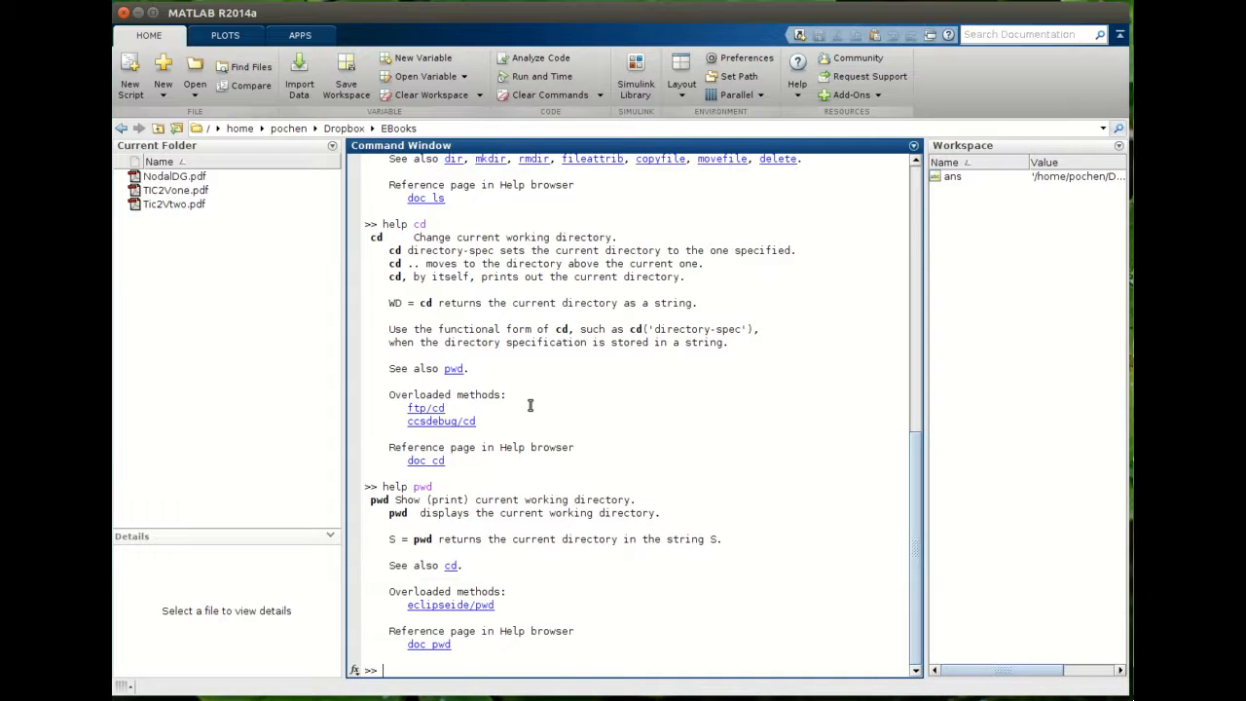
- Run help without arguments to list all help topics and browse the list
{"action": "type", "text": "help"}
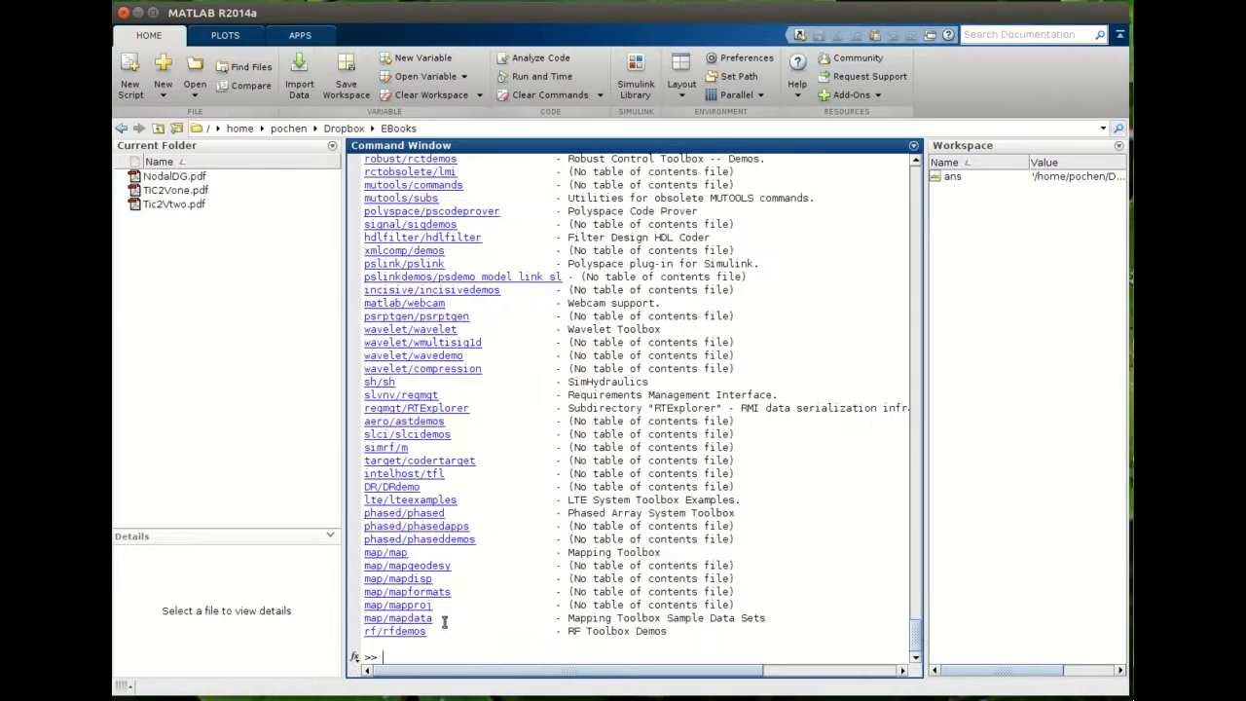
{"action": "scroll", "coordinate": [451, 617], "scroll_direction": "up", "scroll_amount": 15}
{"action": "scroll", "coordinate": [555, 536], "scroll_direction": "up", "scroll_amount": 20}
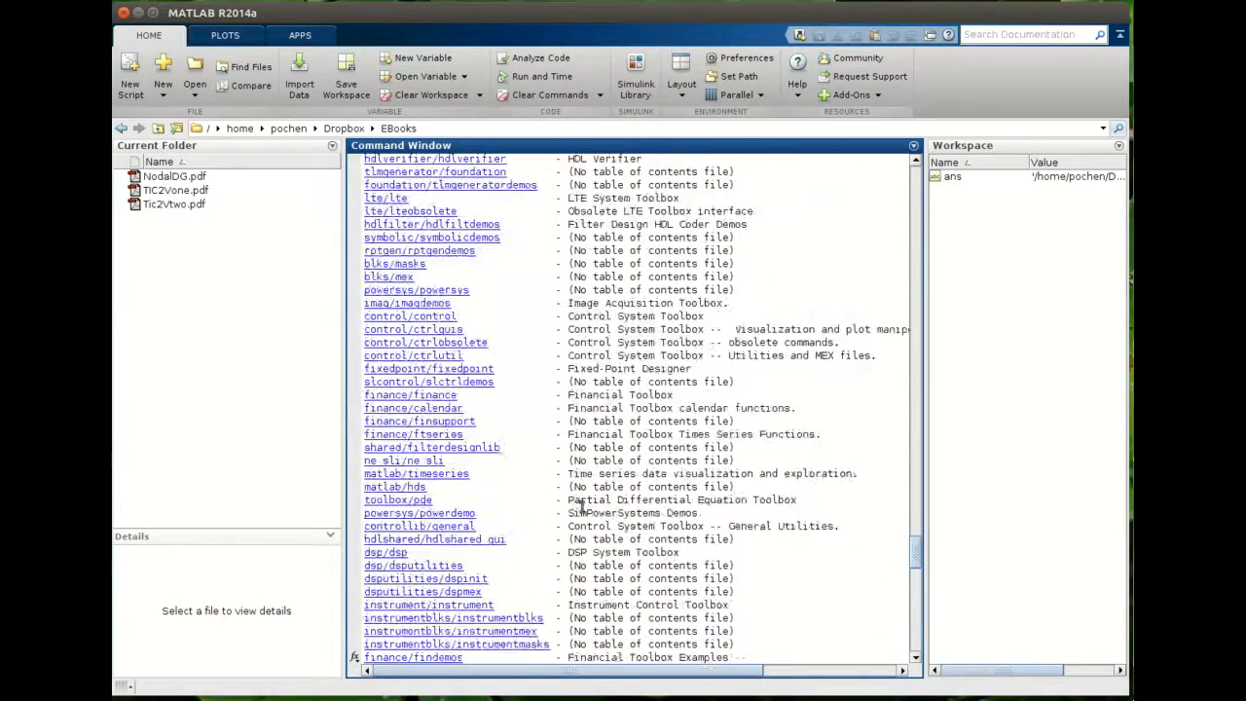
{"action": "scroll", "coordinate": [604, 481], "scroll_direction": "up", "scroll_amount": 20}
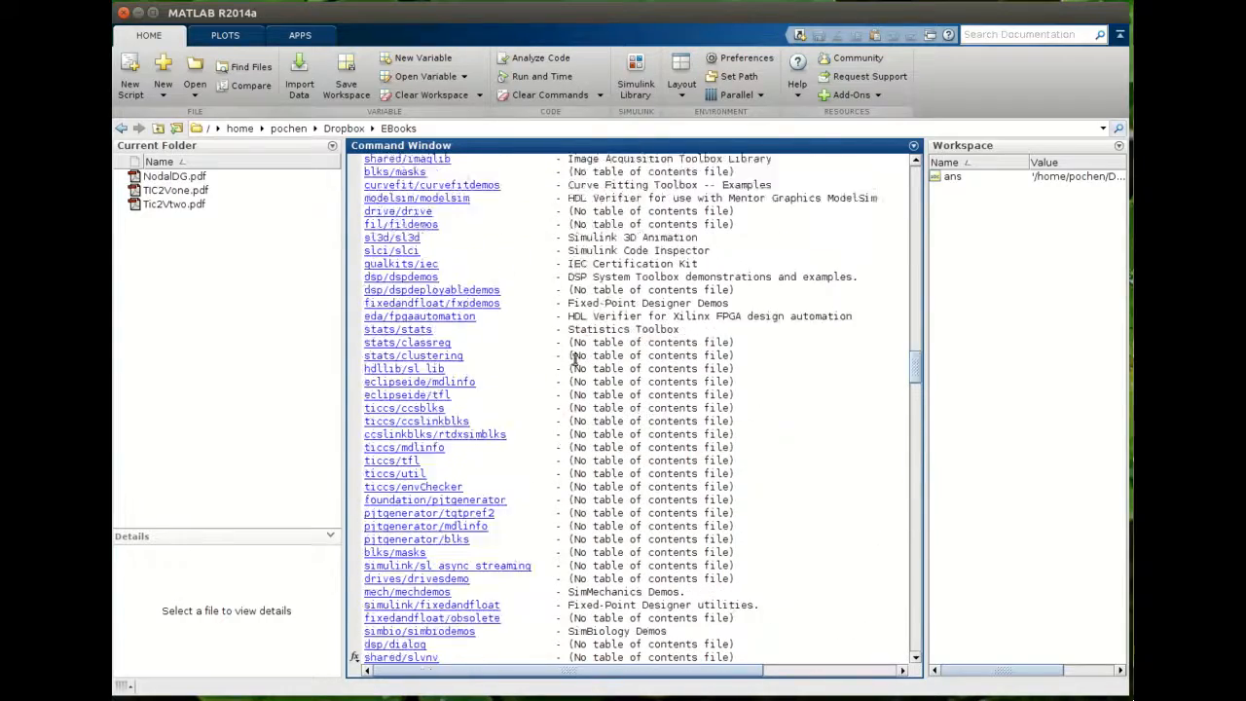
{"action": "left_click_drag", "start_coordinate": [915, 360], "coordinate": [918, 246]}
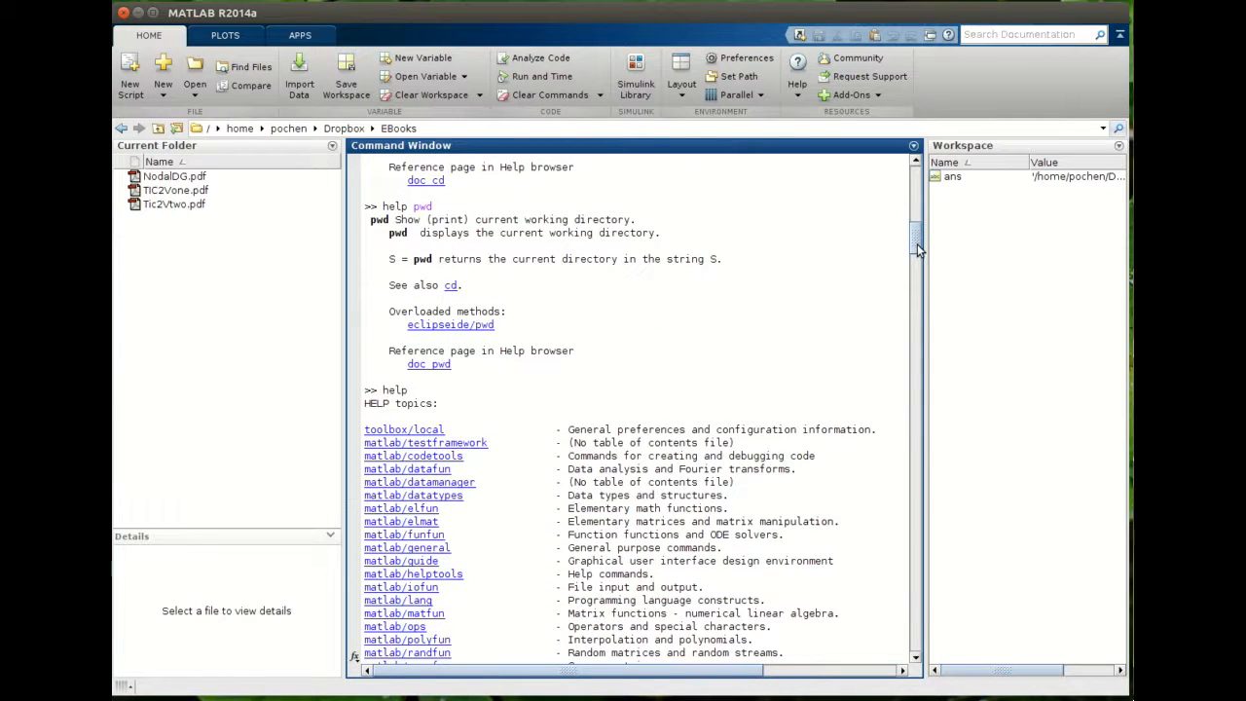
- Display the help text for the plot command with help plot and scroll to its start
{"action": "type", "text": "help plot"}
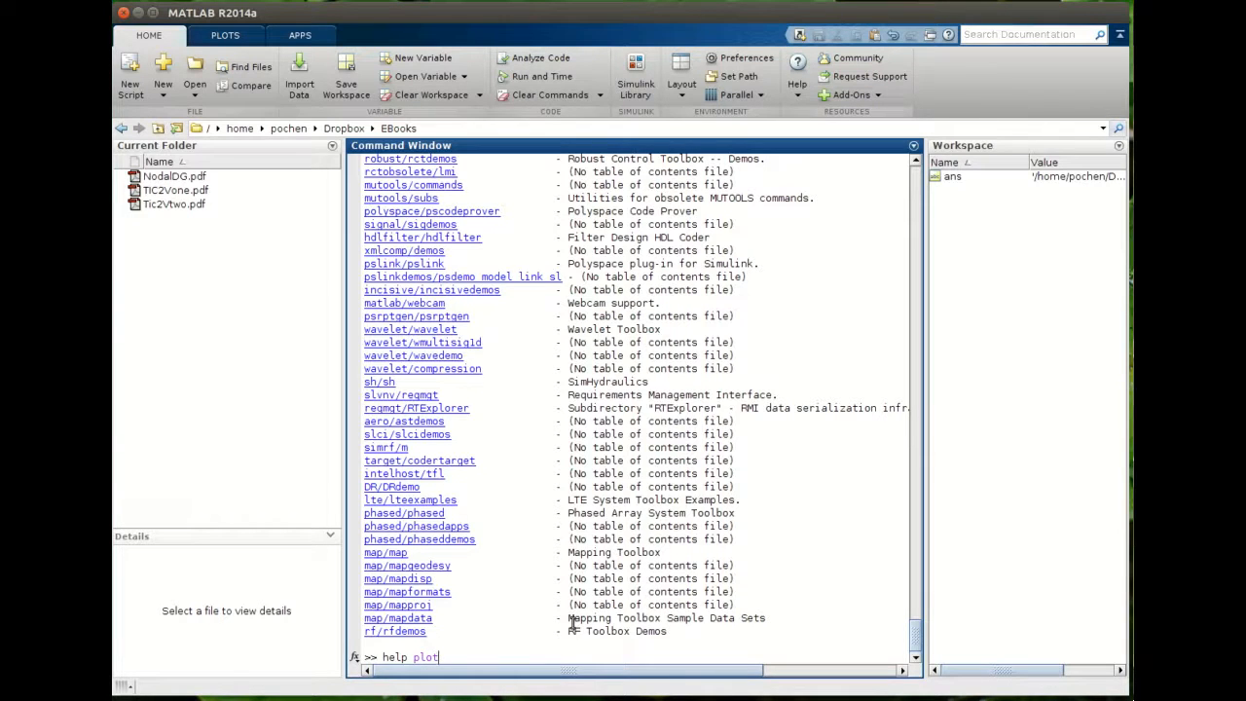
{"action": "key", "text": "Return"}
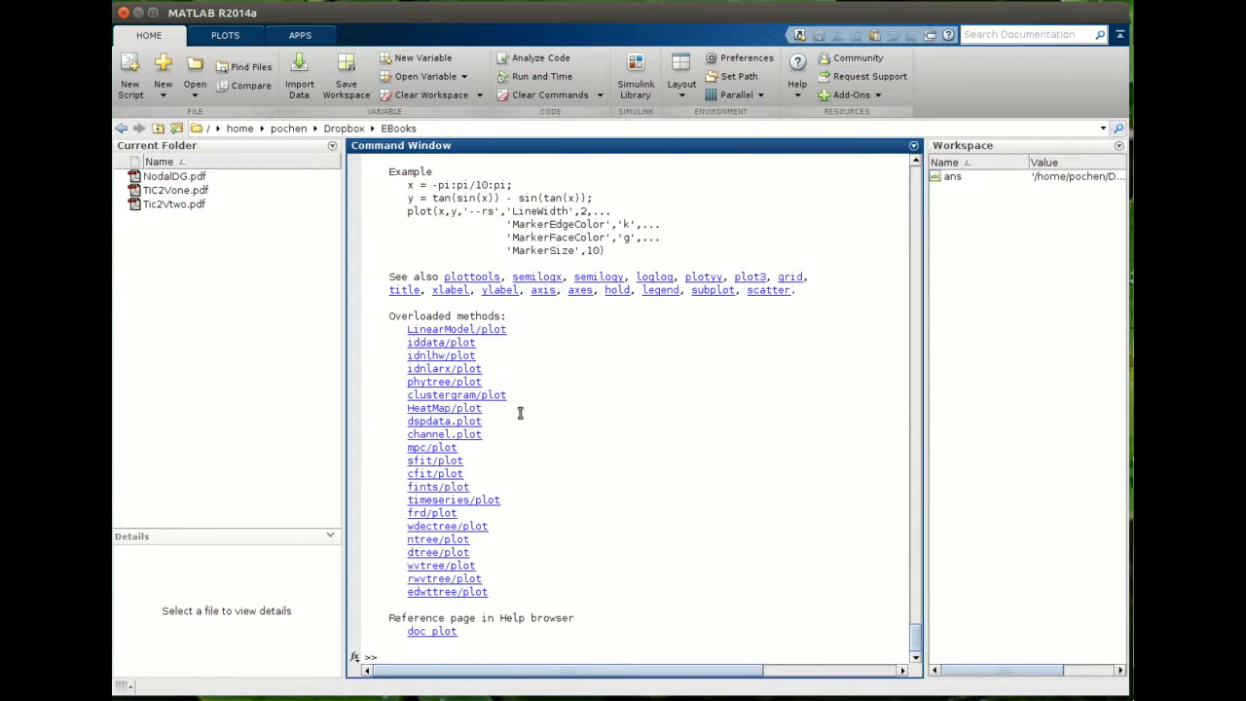
{"action": "scroll", "coordinate": [520, 413], "scroll_direction": "up", "scroll_amount": 20}
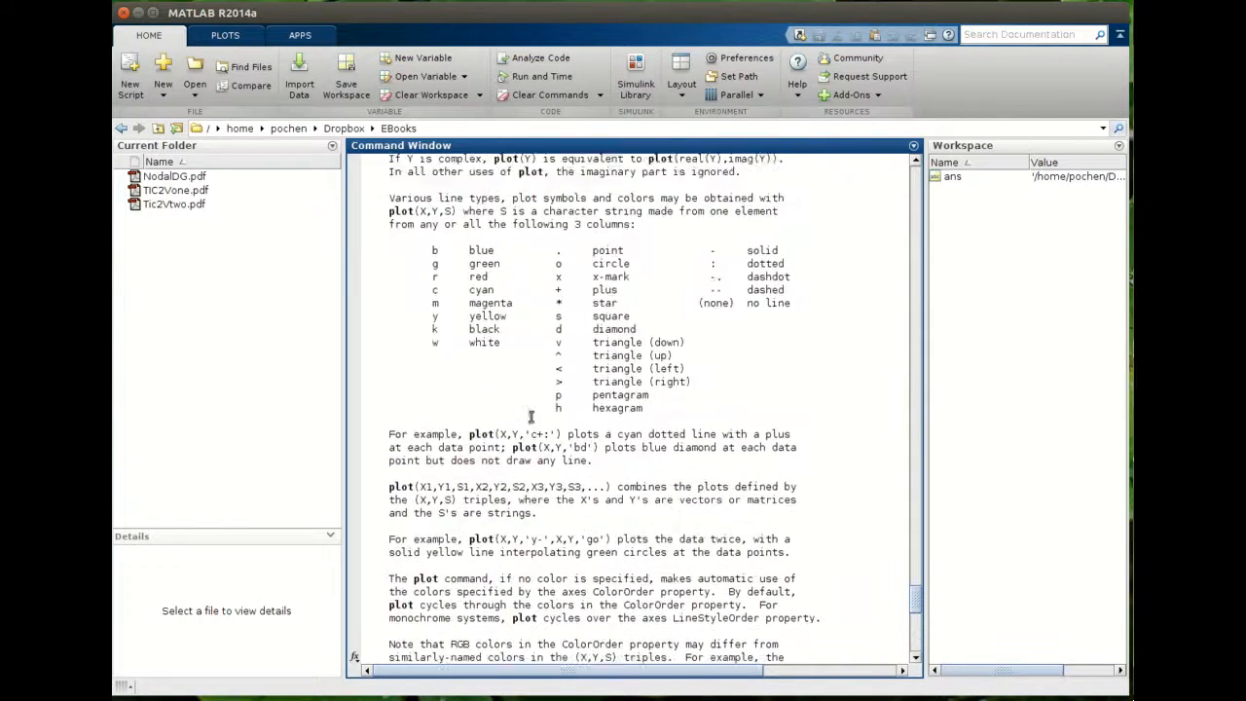
{"action": "scroll", "coordinate": [531, 417], "scroll_direction": "up", "scroll_amount": 4}
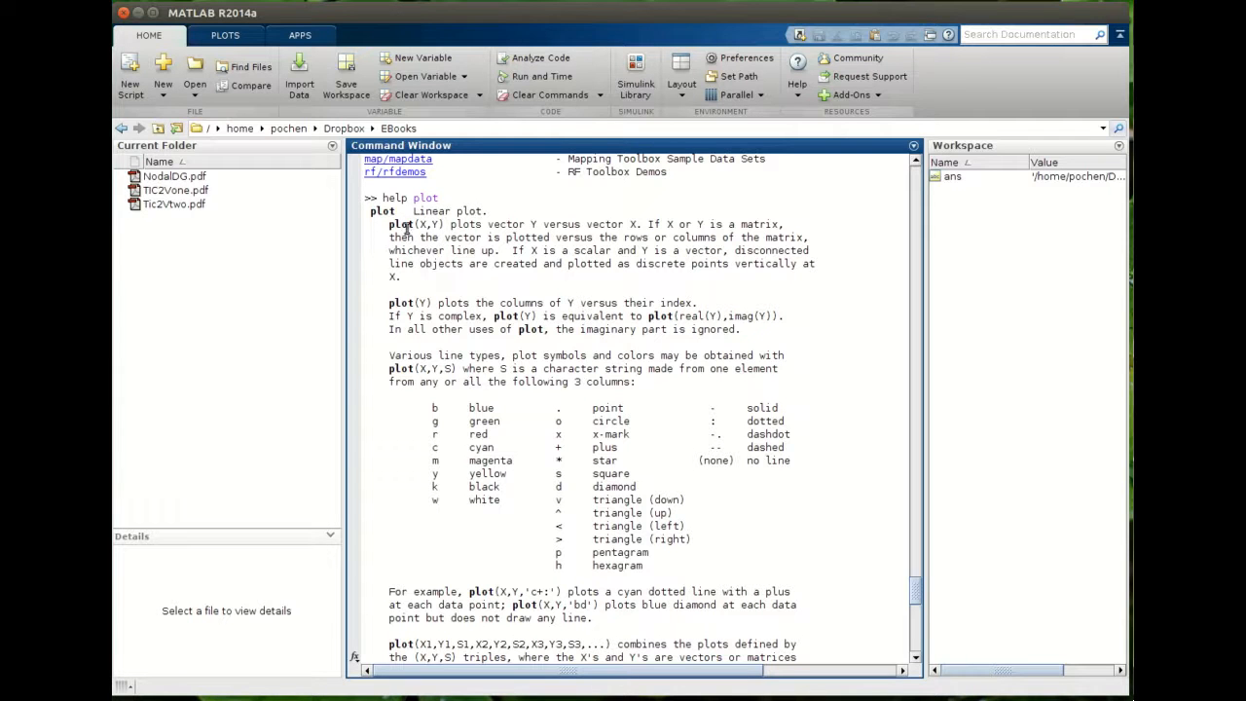
- Scroll down through the rest of the plot help text
{"action": "right_click", "coordinate": [464, 456]}
{"action": "left_click", "coordinate": [470, 427]}
{"action": "scroll", "coordinate": [490, 414], "scroll_direction": "down", "scroll_amount": 6}
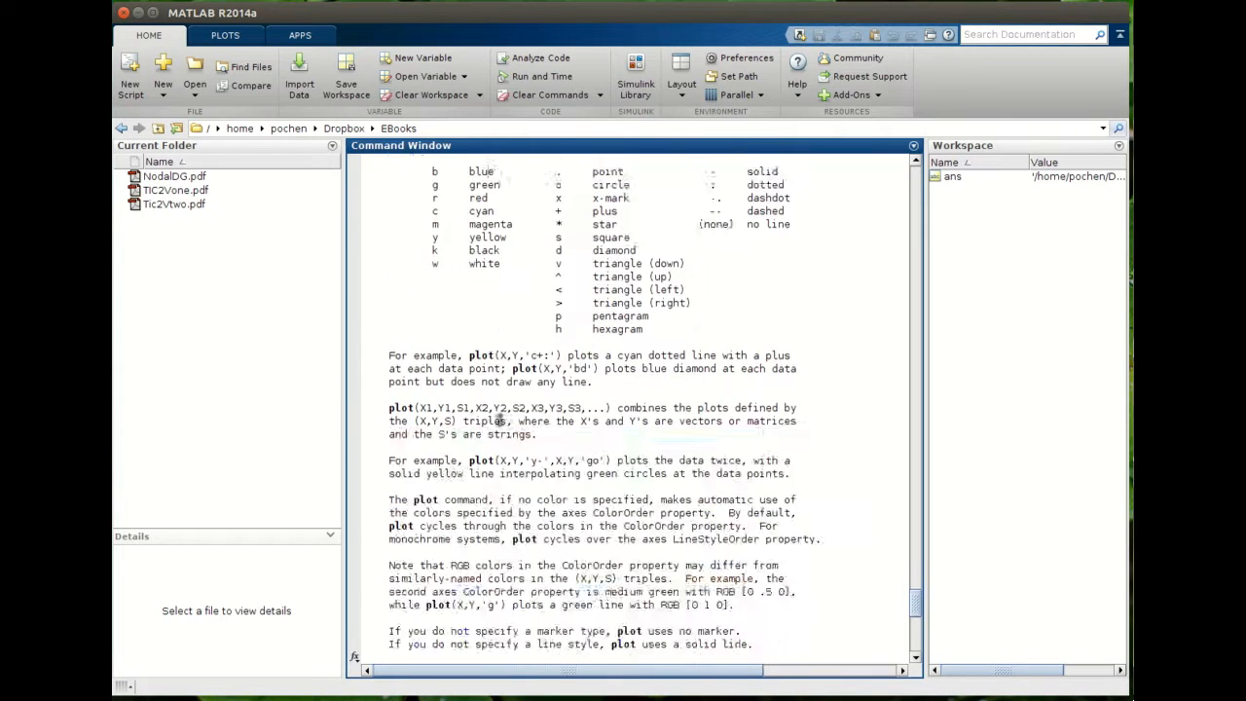
{"action": "scroll", "coordinate": [499, 420], "scroll_direction": "down", "scroll_amount": 16}
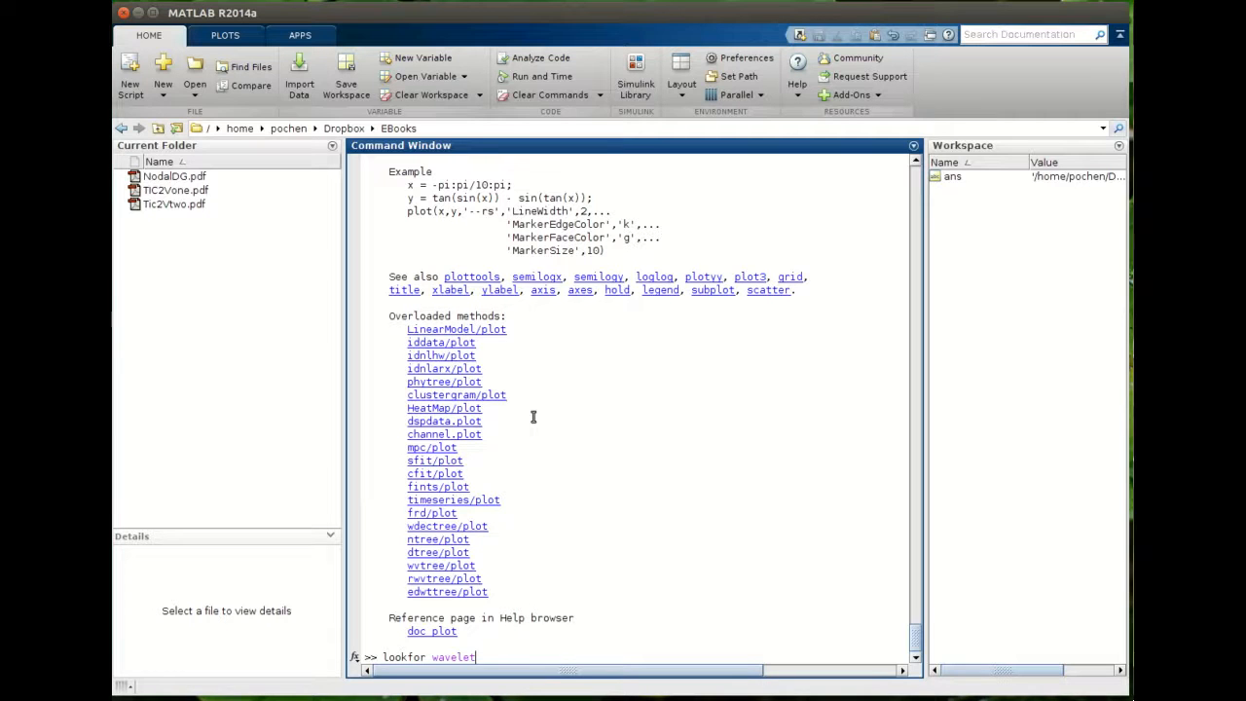
- Run lookfor wavelet to search for functions related to wavelets
{"action": "key", "text": "Return"}
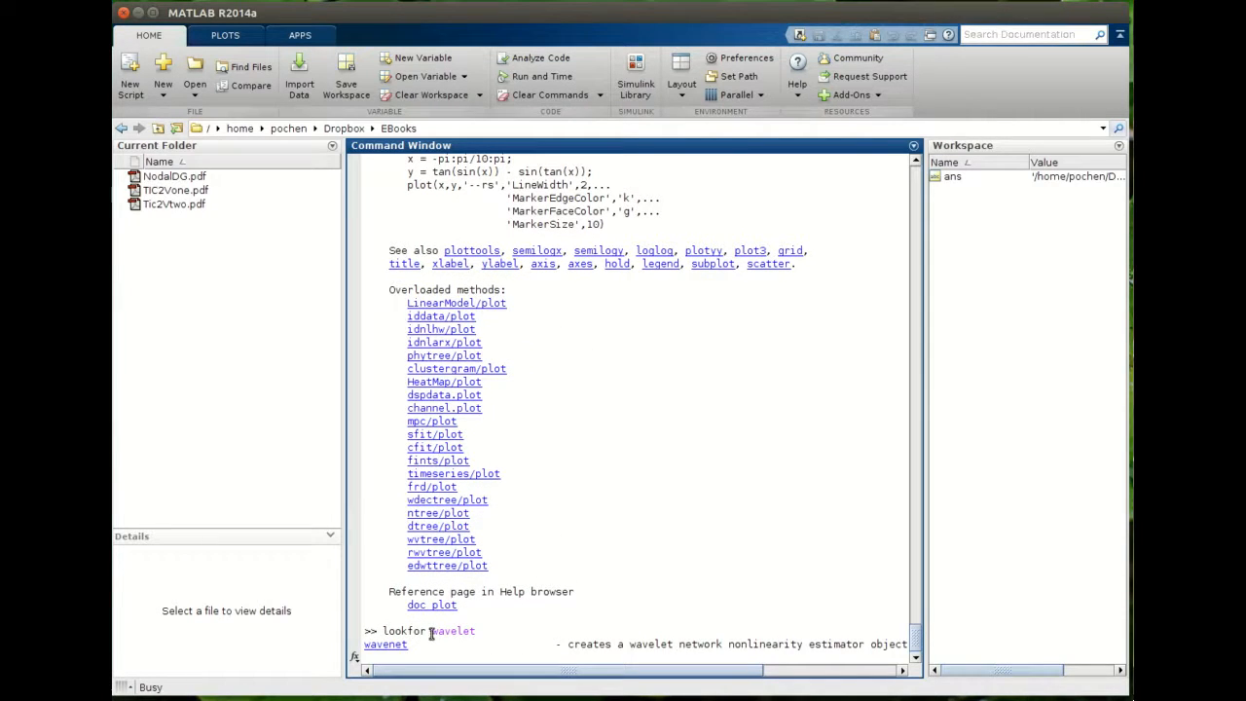
{"action": "left_click_drag", "start_coordinate": [430, 631], "coordinate": [477, 633]}
{"action": "left_click", "coordinate": [437, 626]}
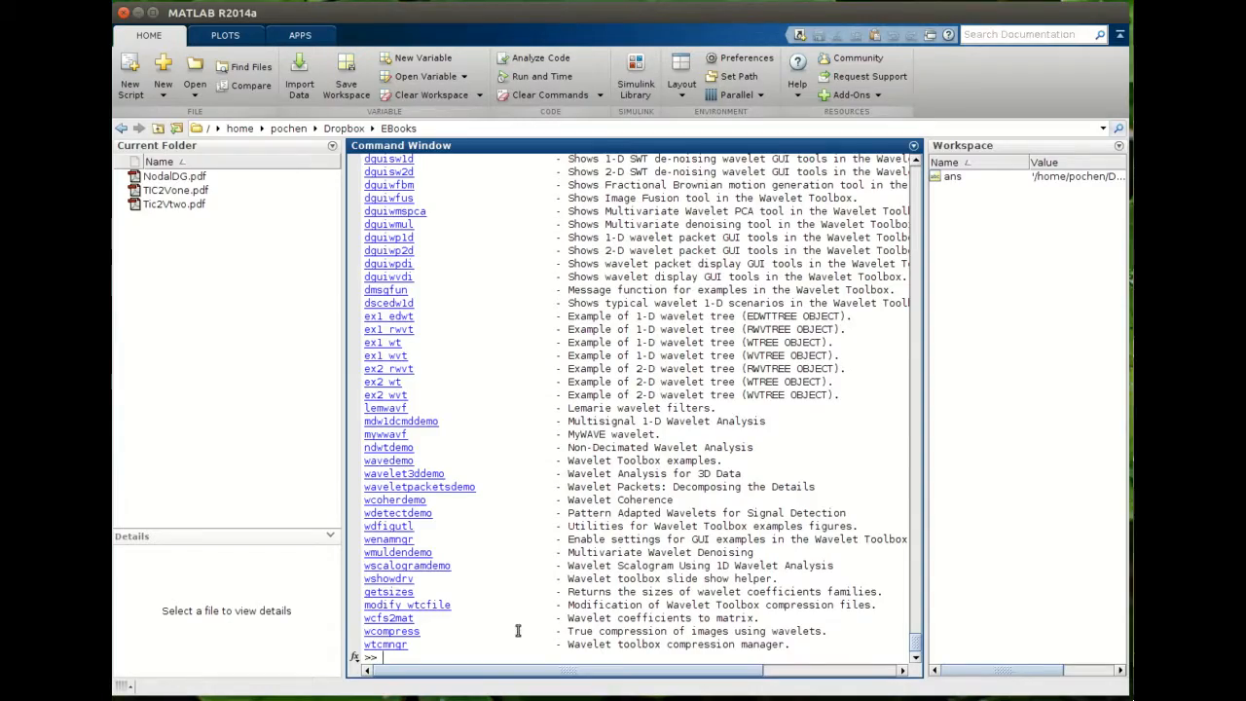
- Scroll up and down through the lookfor wavelet results list
{"action": "scroll", "coordinate": [555, 612], "scroll_direction": "up", "scroll_amount": 10}
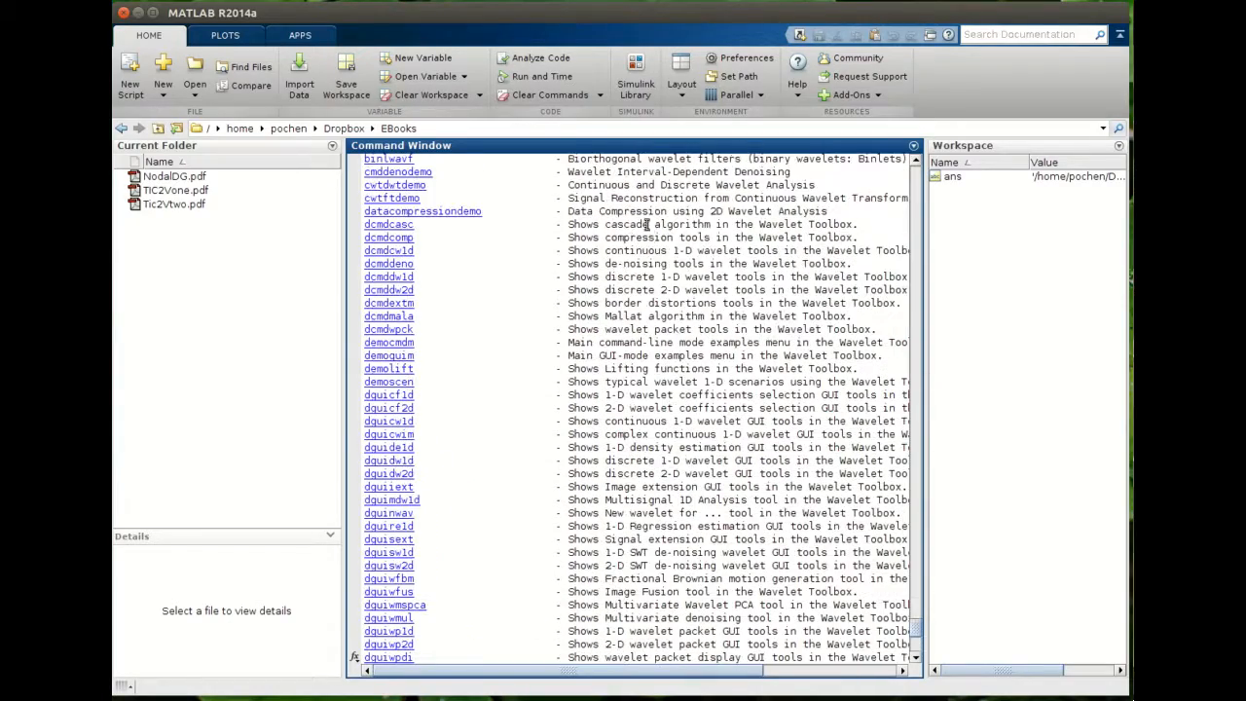
{"action": "scroll", "coordinate": [517, 496], "scroll_direction": "up", "scroll_amount": 11}
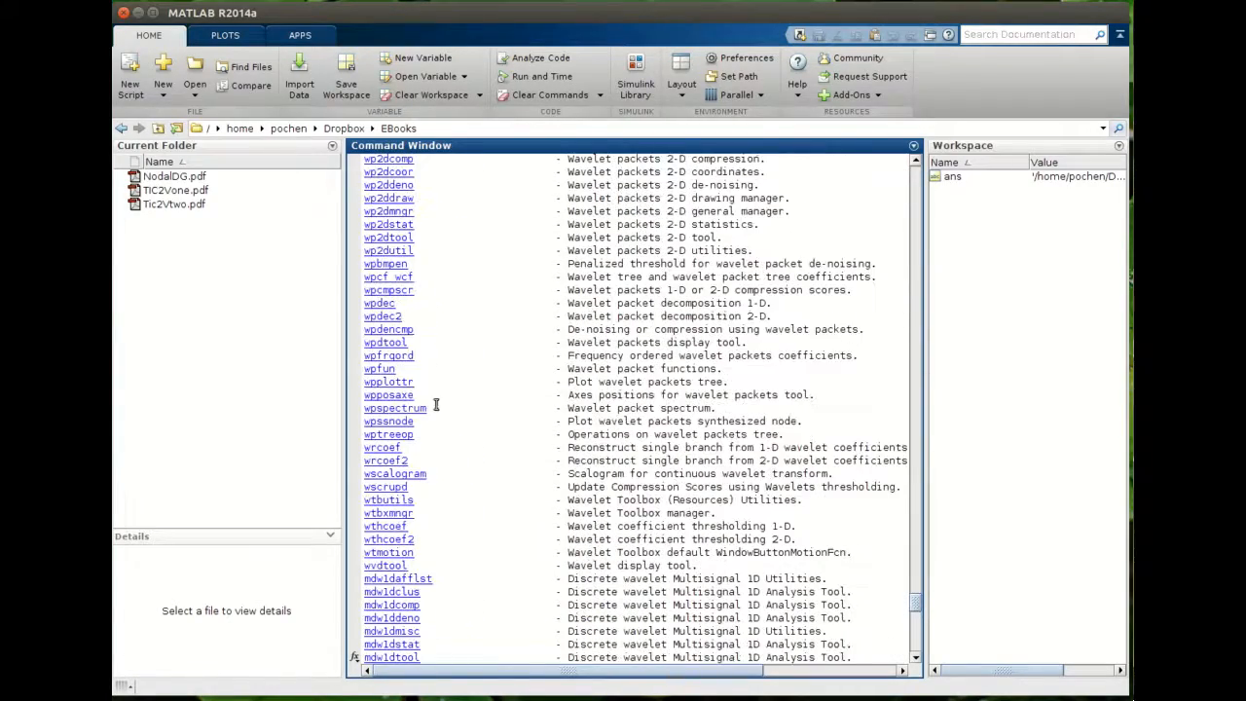
{"action": "scroll", "coordinate": [732, 402], "scroll_direction": "down", "scroll_amount": 4}
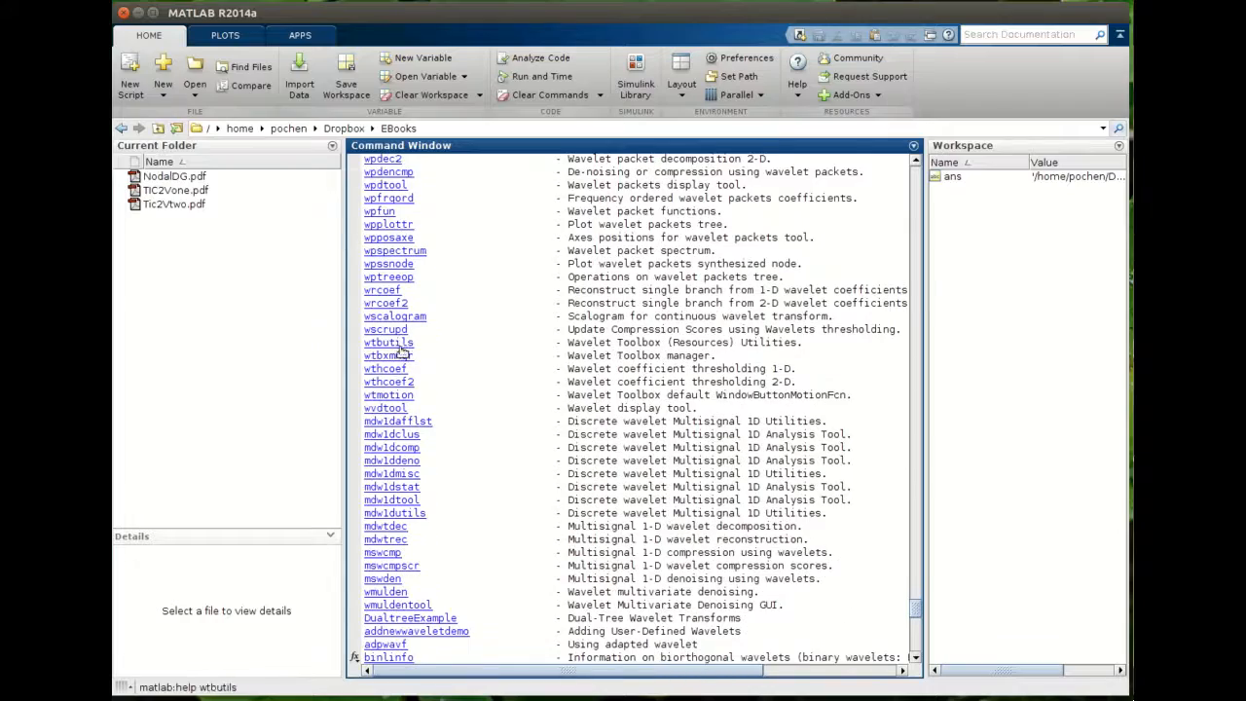
{"action": "scroll", "coordinate": [409, 370], "scroll_direction": "down", "scroll_amount": 5}
{"action": "scroll", "coordinate": [428, 397], "scroll_direction": "down", "scroll_amount": 20}
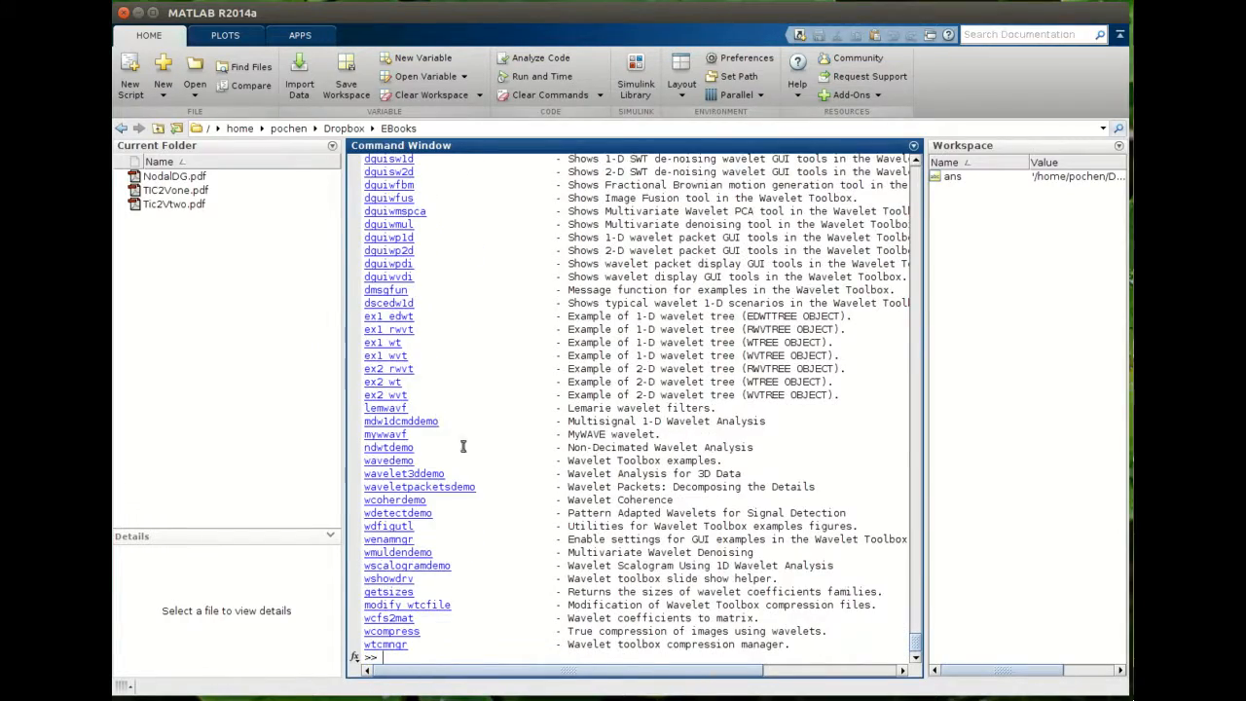
{"action": "scroll", "coordinate": [478, 438], "scroll_direction": "up", "scroll_amount": 4}
{"action": "scroll", "coordinate": [481, 440], "scroll_direction": "up", "scroll_amount": 20}
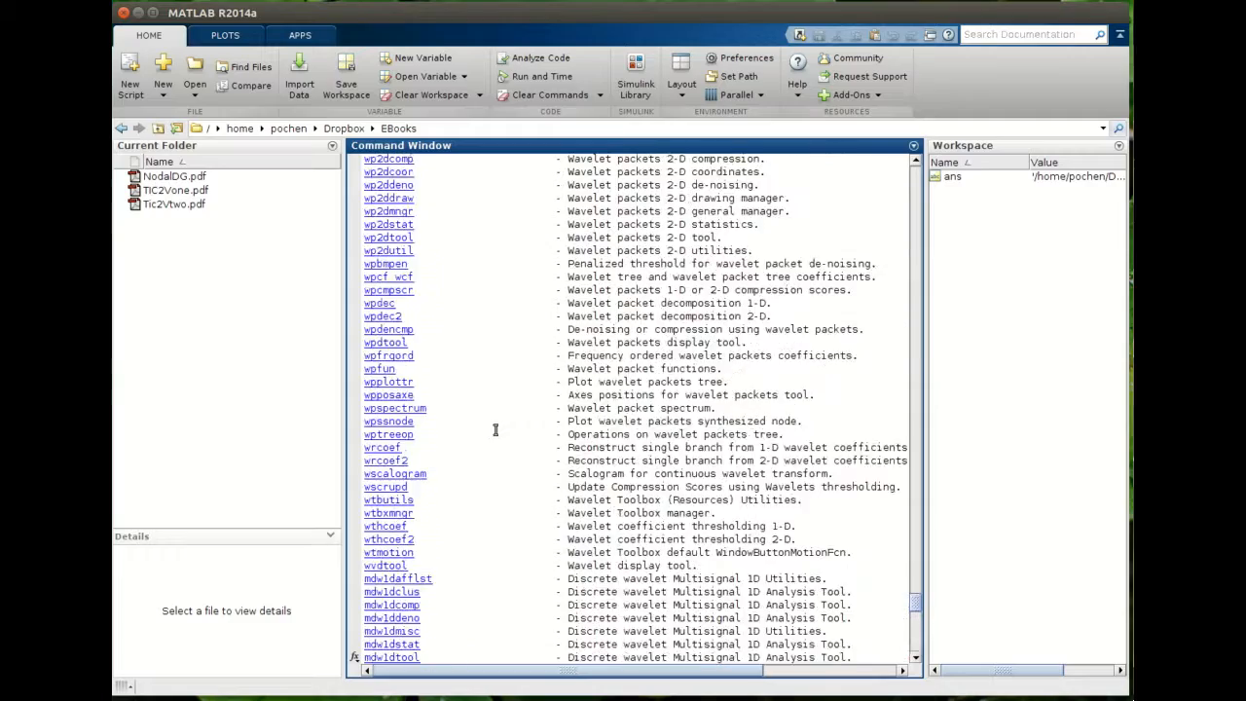
{"action": "scroll", "coordinate": [498, 430], "scroll_direction": "up", "scroll_amount": 20}
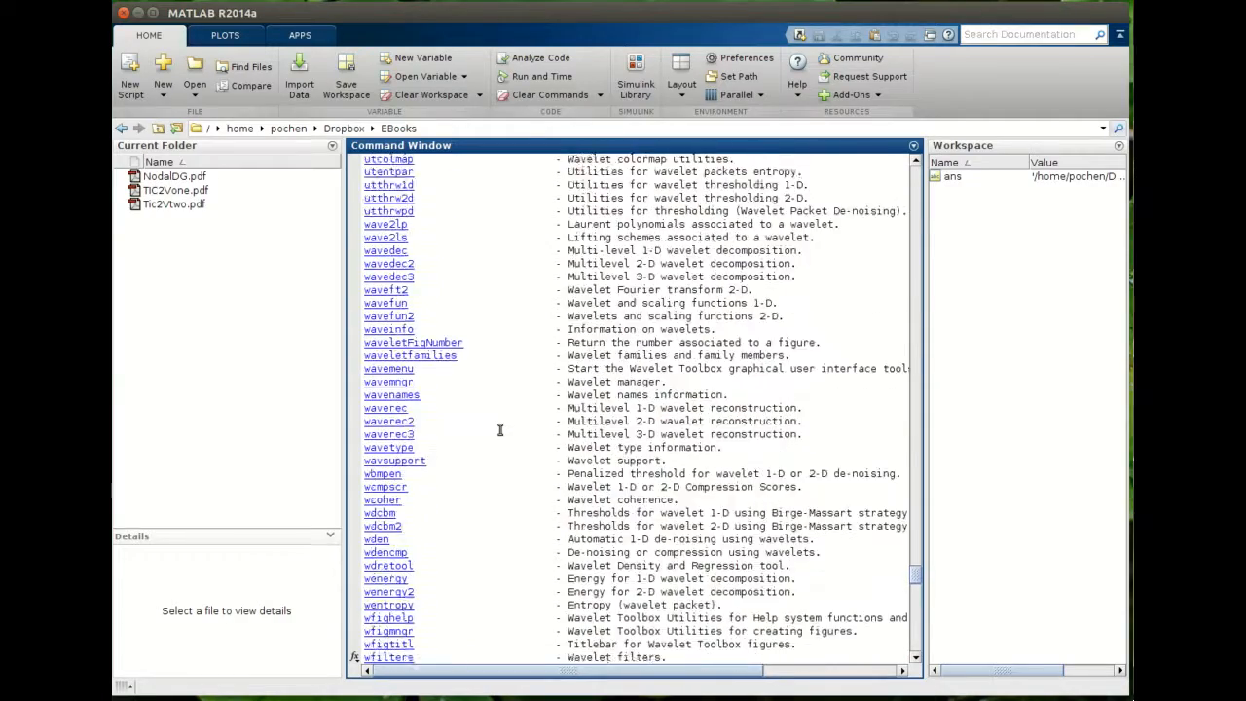
{"action": "left_click_drag", "start_coordinate": [918, 571], "coordinate": [931, 650]}
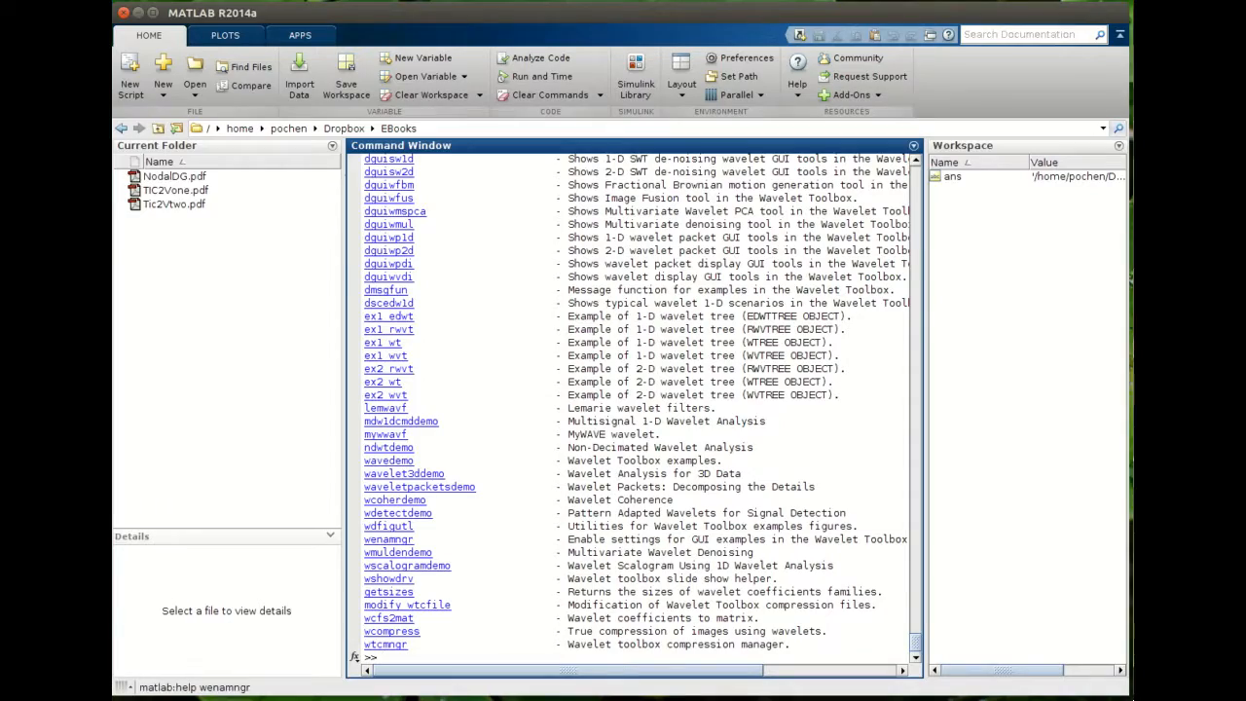
- Switch to the Firefox window and move it onto the MATLAB workspace
{"action": "key", "text": "alt+Tab"}
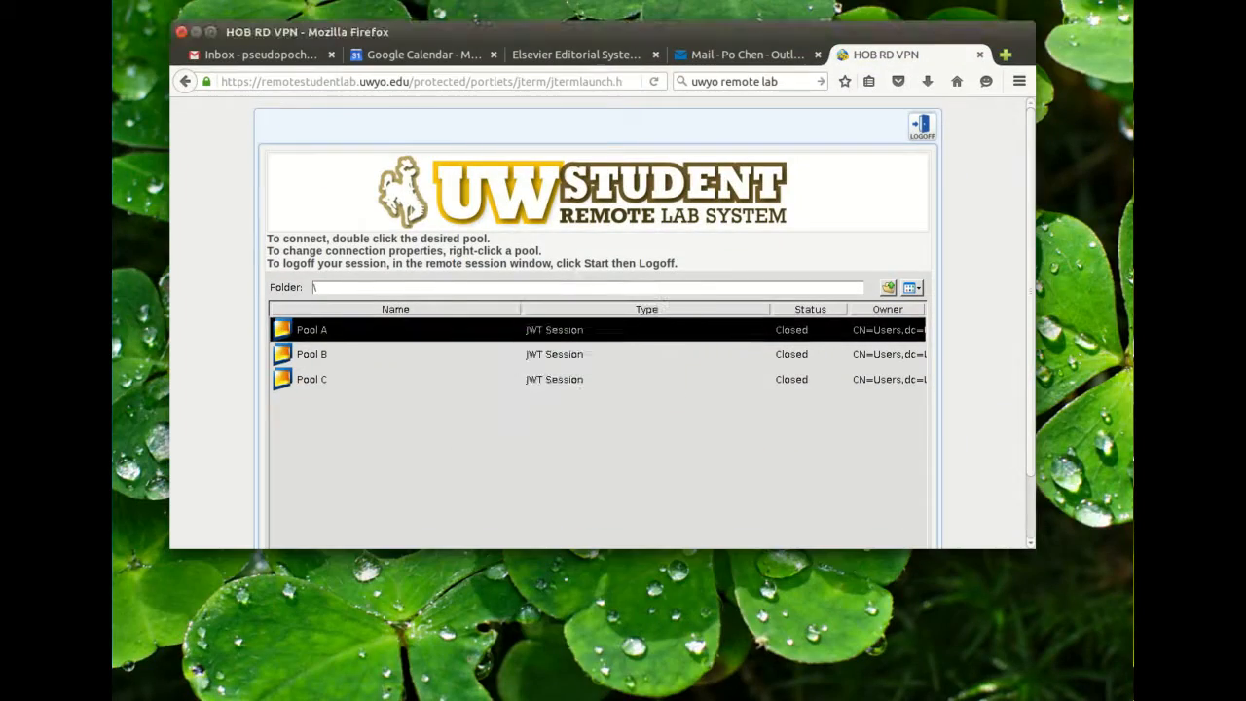
{"action": "key", "text": "super+s"}
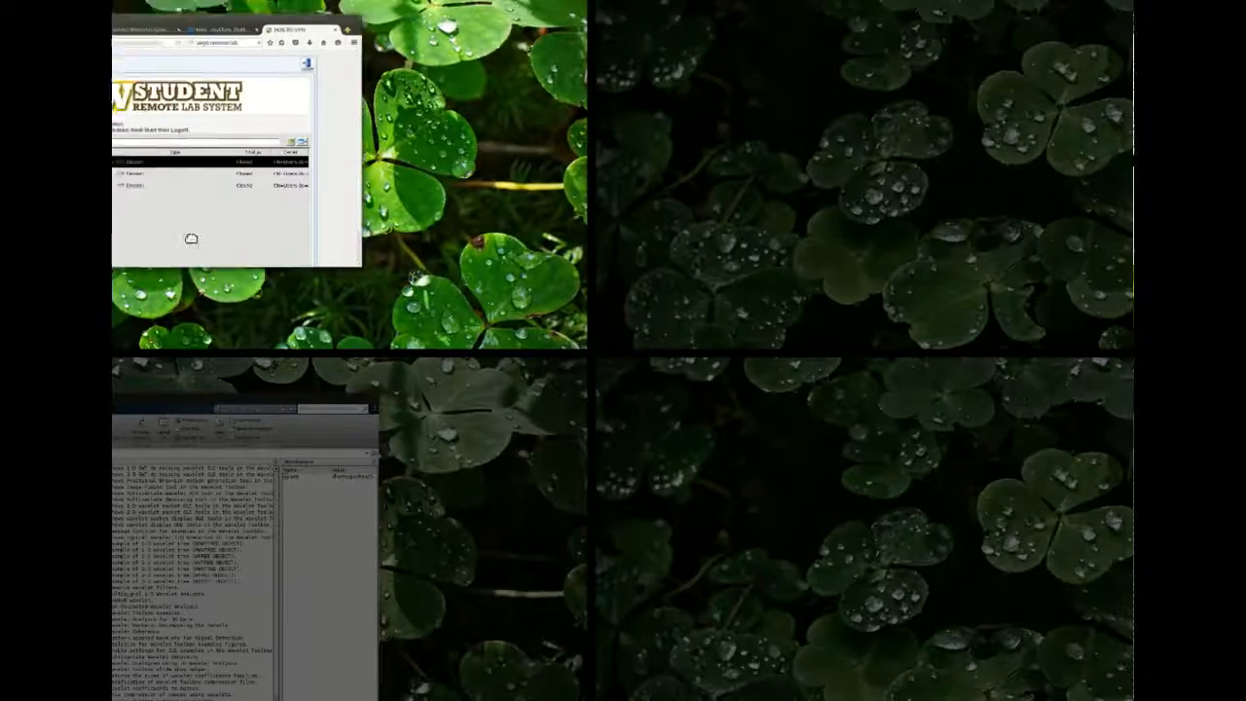
{"action": "left_click_drag", "start_coordinate": [190, 238], "coordinate": [190, 595]}
{"action": "left_click", "coordinate": [123, 649]}
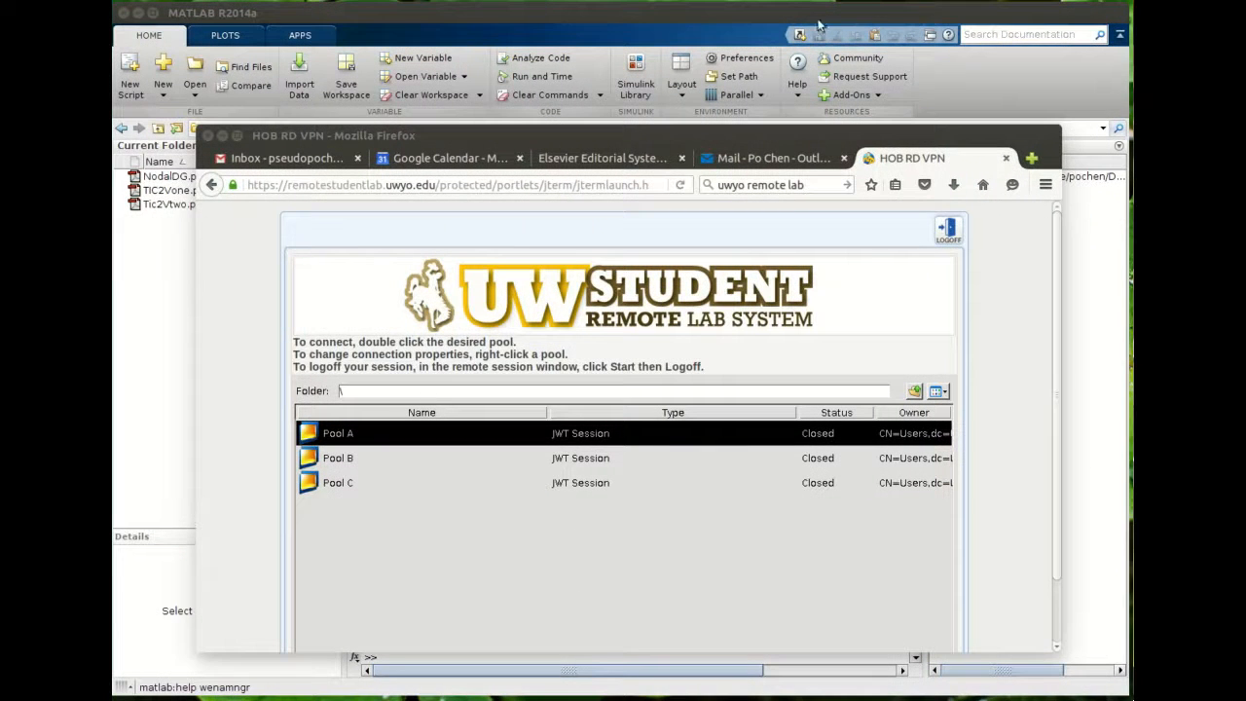
- Search the web for matlab file exchange
{"action": "left_click", "coordinate": [815, 186]}
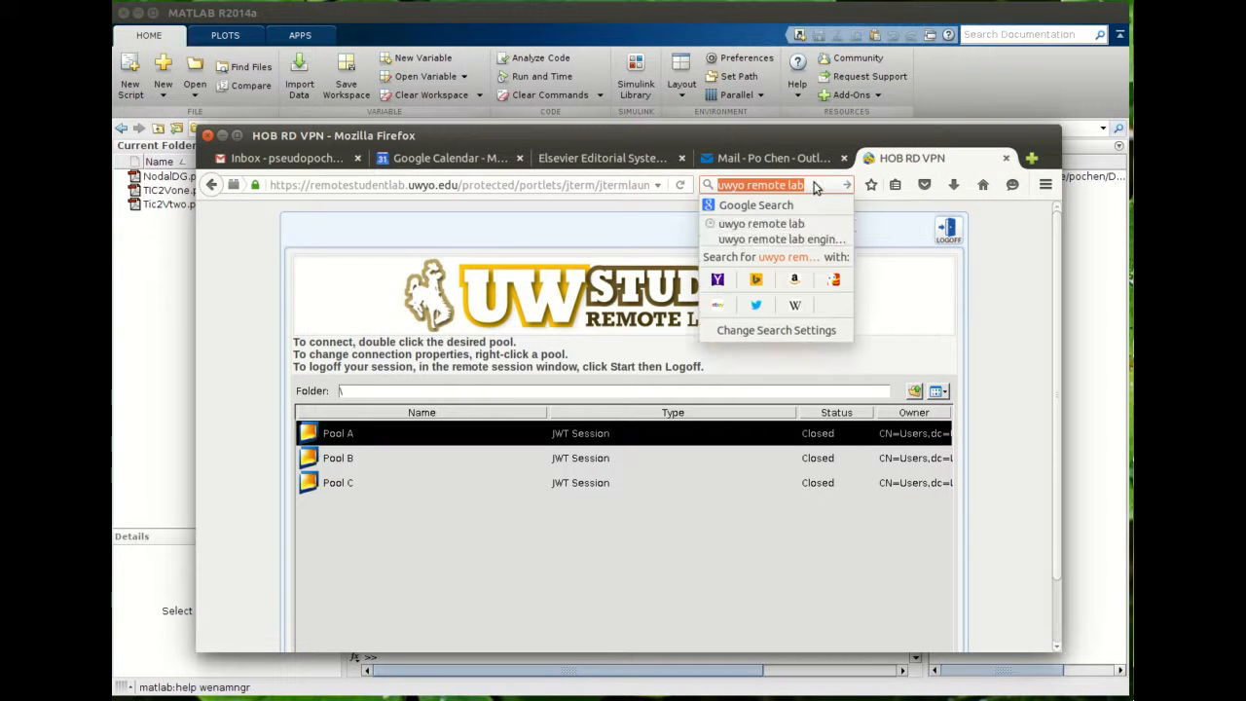
{"action": "type", "text": "matlab "}
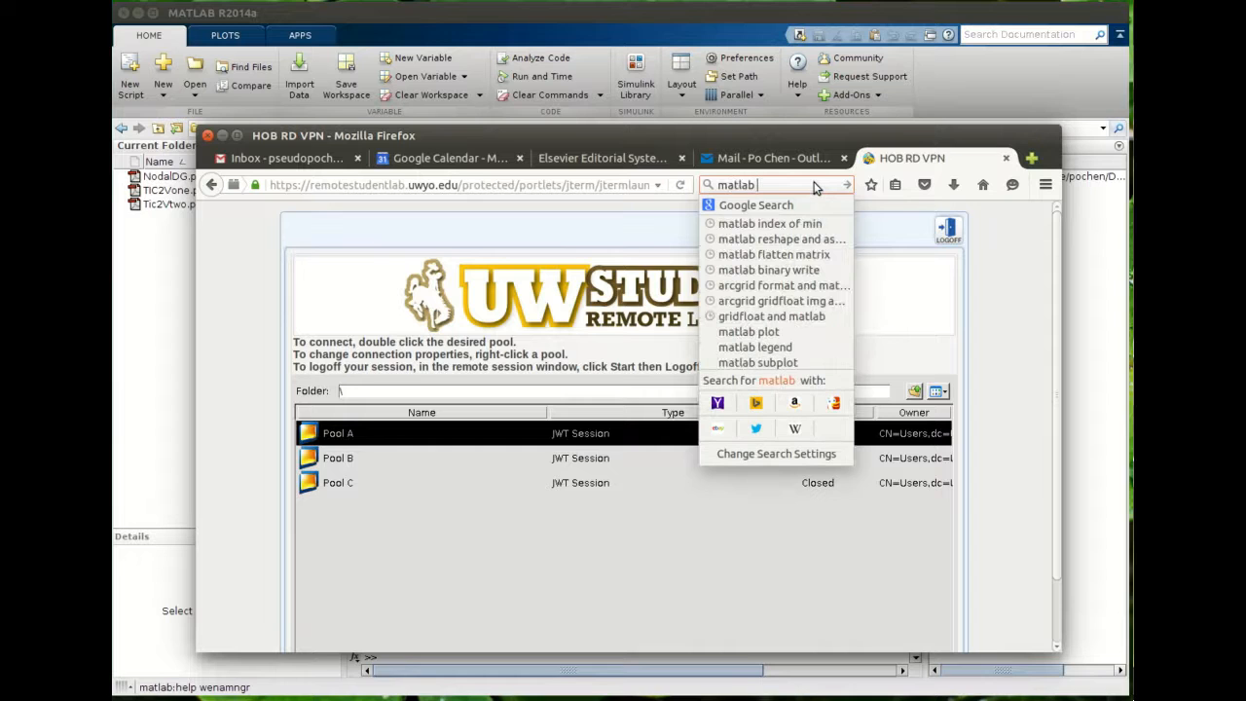
{"action": "type", "text": "filee"}
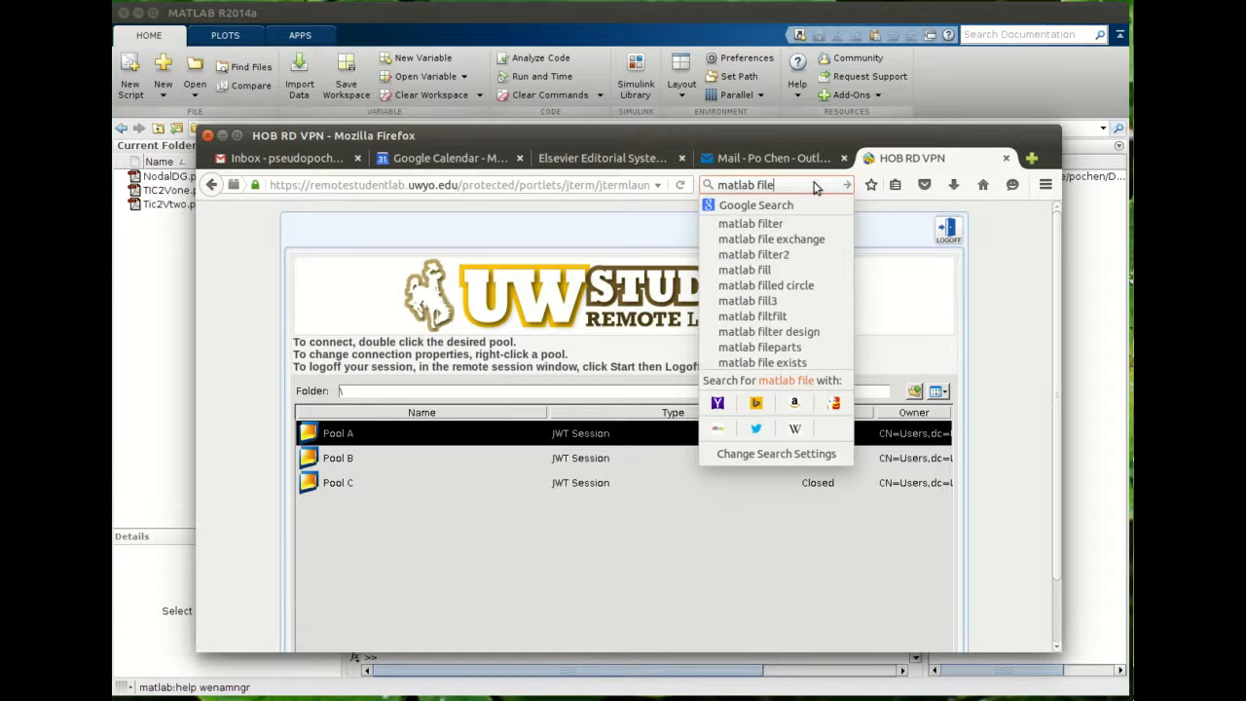
{"action": "key", "text": "BackSpace"}
{"action": "type", "text": "exchange"}
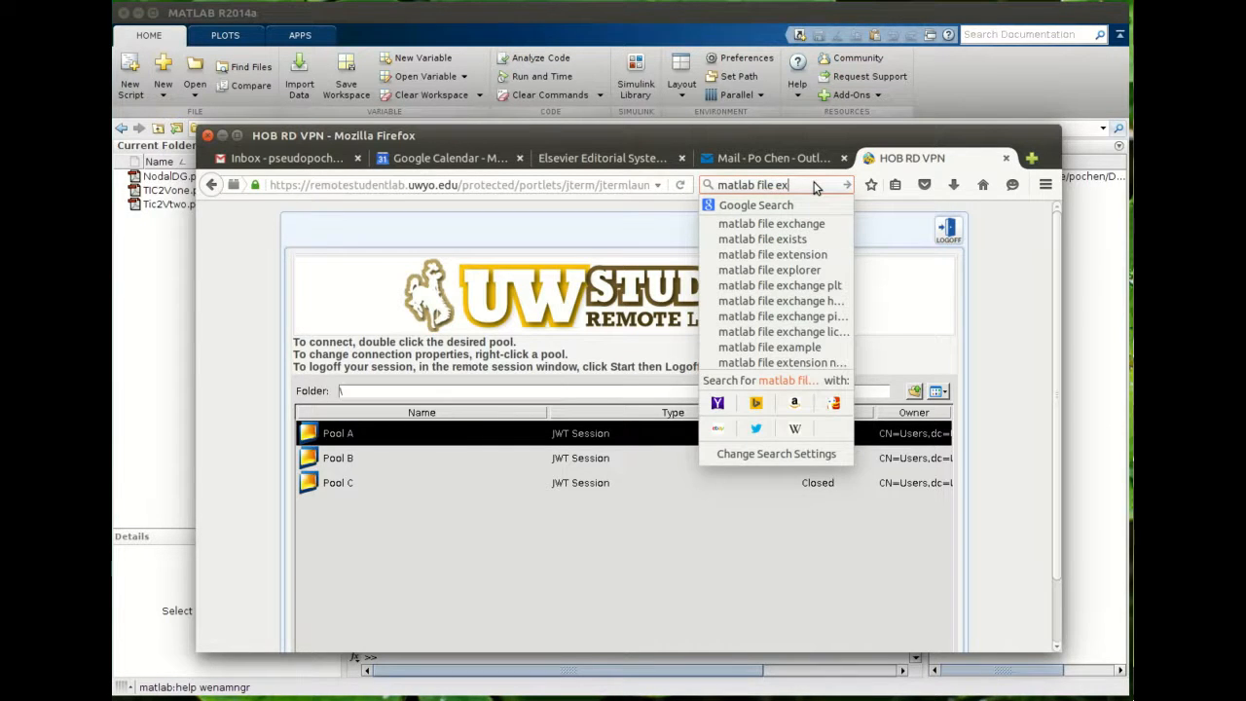
{"action": "key", "text": "Return"}
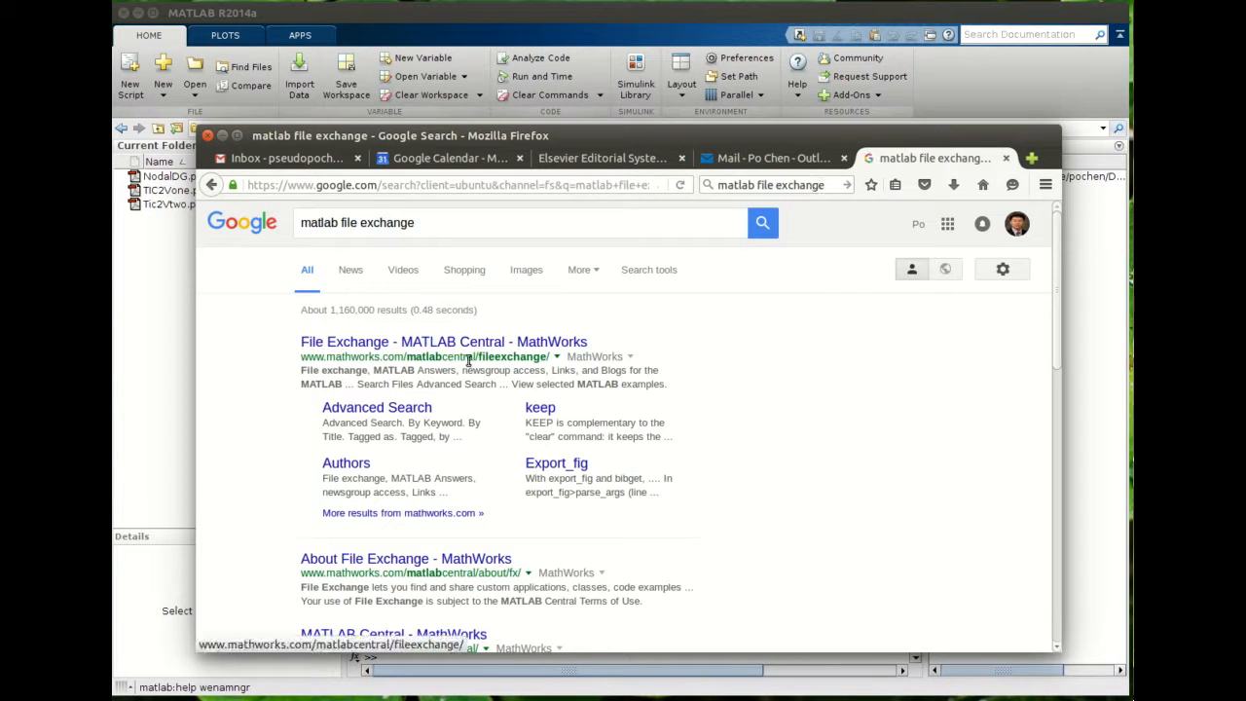
- Open the MATLAB Central File Exchange page and close the survey popup
{"action": "left_click", "coordinate": [469, 342]}
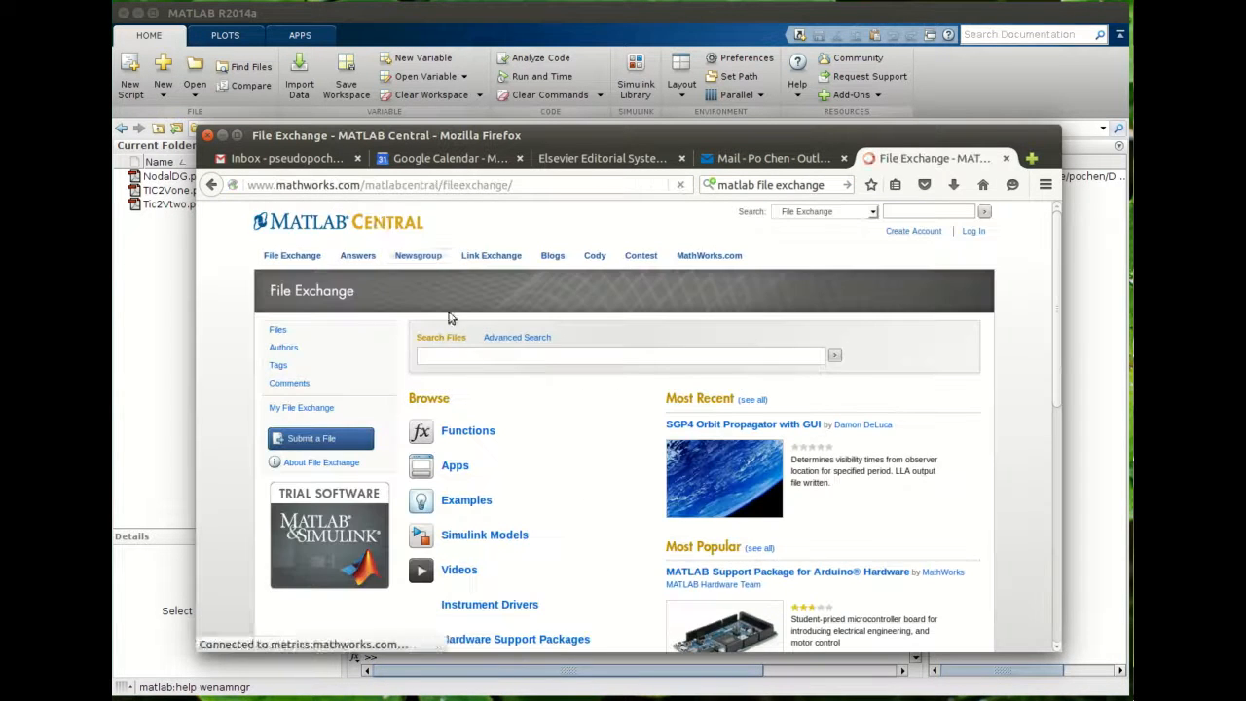
{"action": "left_click", "coordinate": [476, 359]}
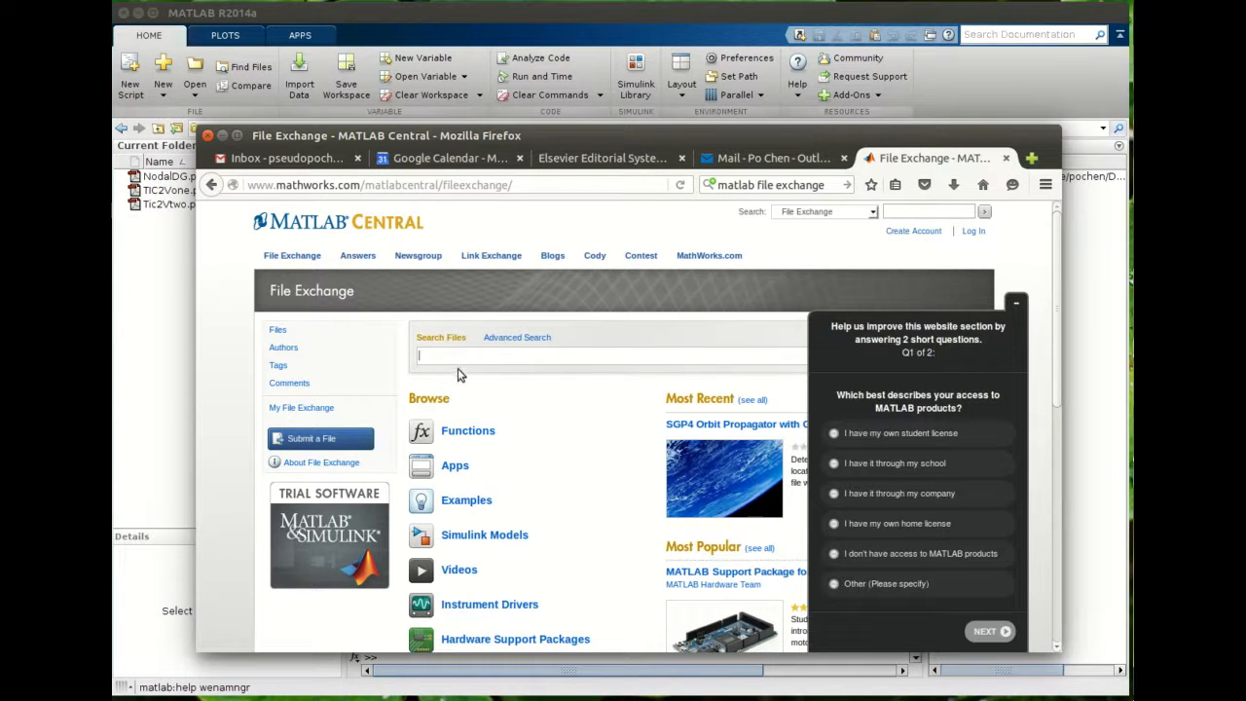
{"action": "left_click", "coordinate": [1018, 305]}
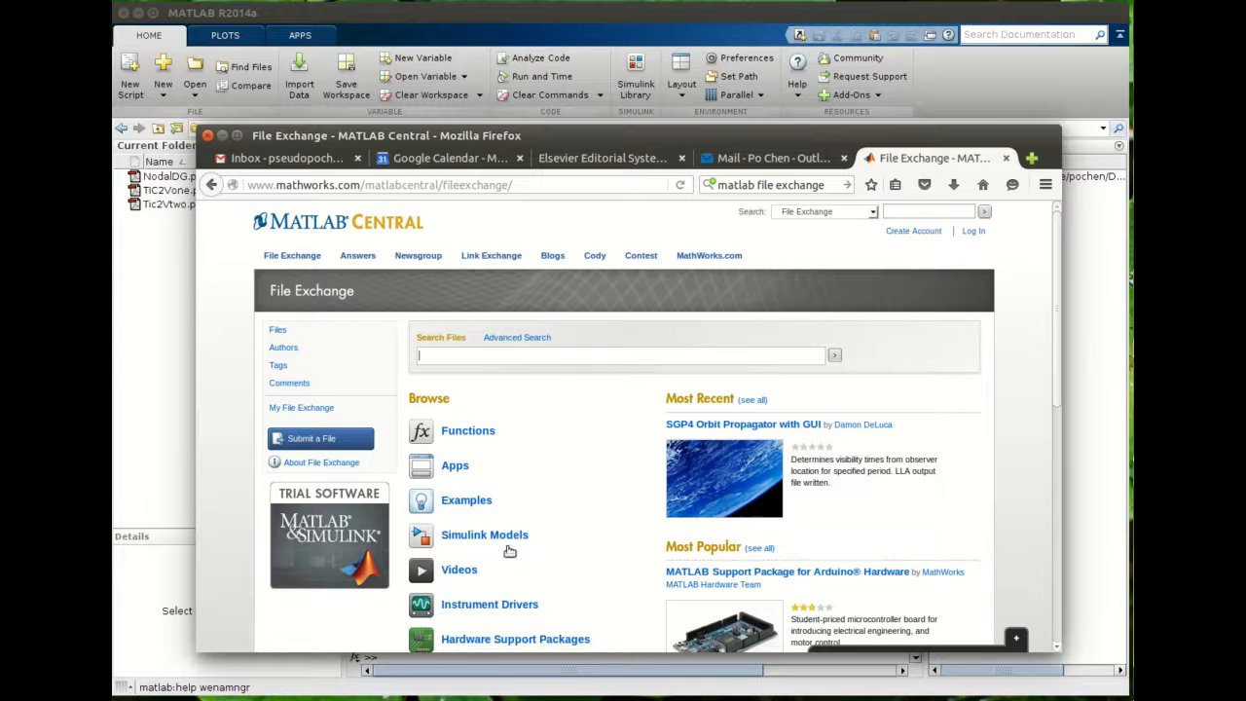
{"action": "scroll", "coordinate": [531, 536], "scroll_direction": "down", "scroll_amount": 3}
{"action": "scroll", "coordinate": [534, 533], "scroll_direction": "up", "scroll_amount": 3}
{"action": "left_click", "coordinate": [486, 354]}
- Move the Firefox window back to its own workspace and return to the MATLAB wavelet results
{"action": "key", "text": "super+s"}
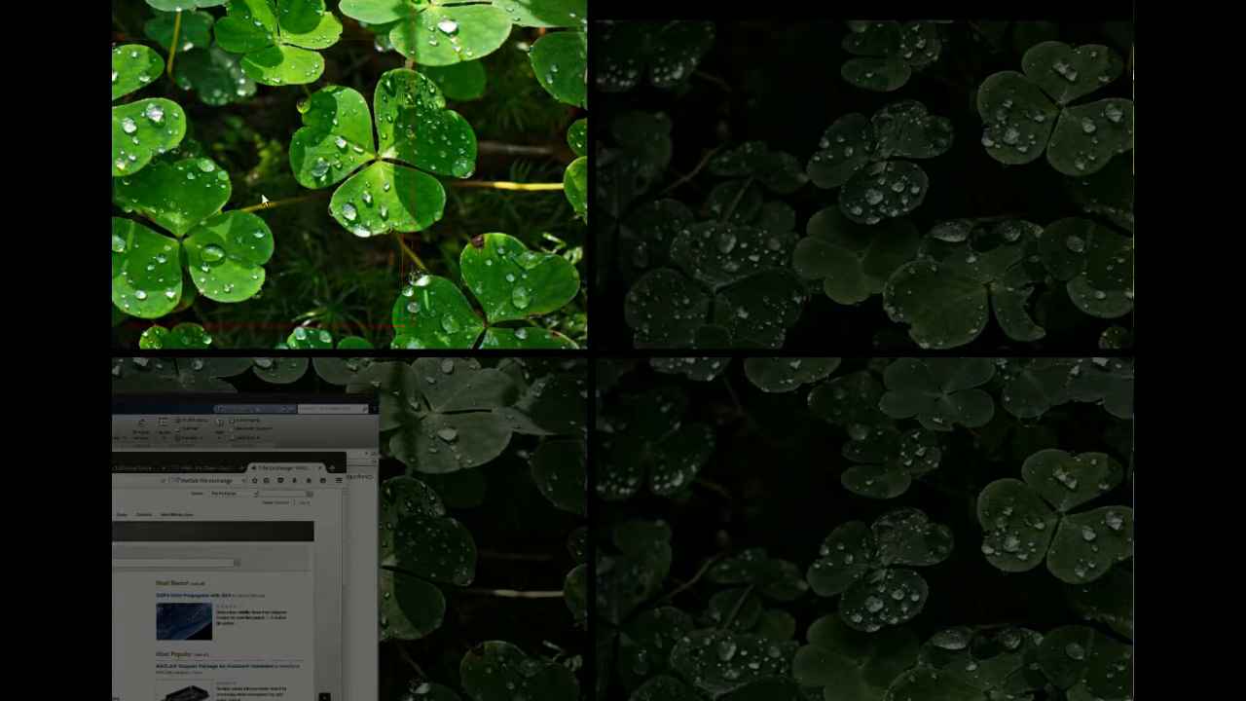
{"action": "left_click", "coordinate": [205, 507]}
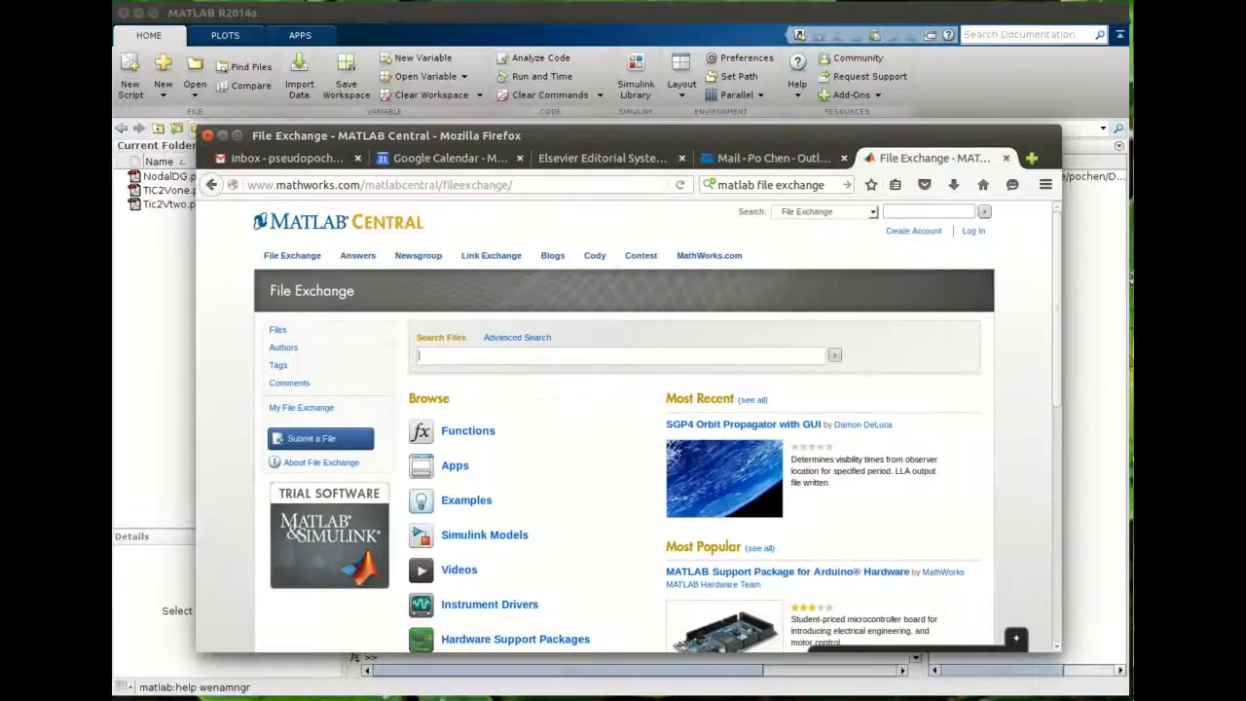
{"action": "key", "text": "super+s"}
{"action": "left_click_drag", "start_coordinate": [224, 546], "coordinate": [222, 94]}
{"action": "left_click", "coordinate": [137, 587]}
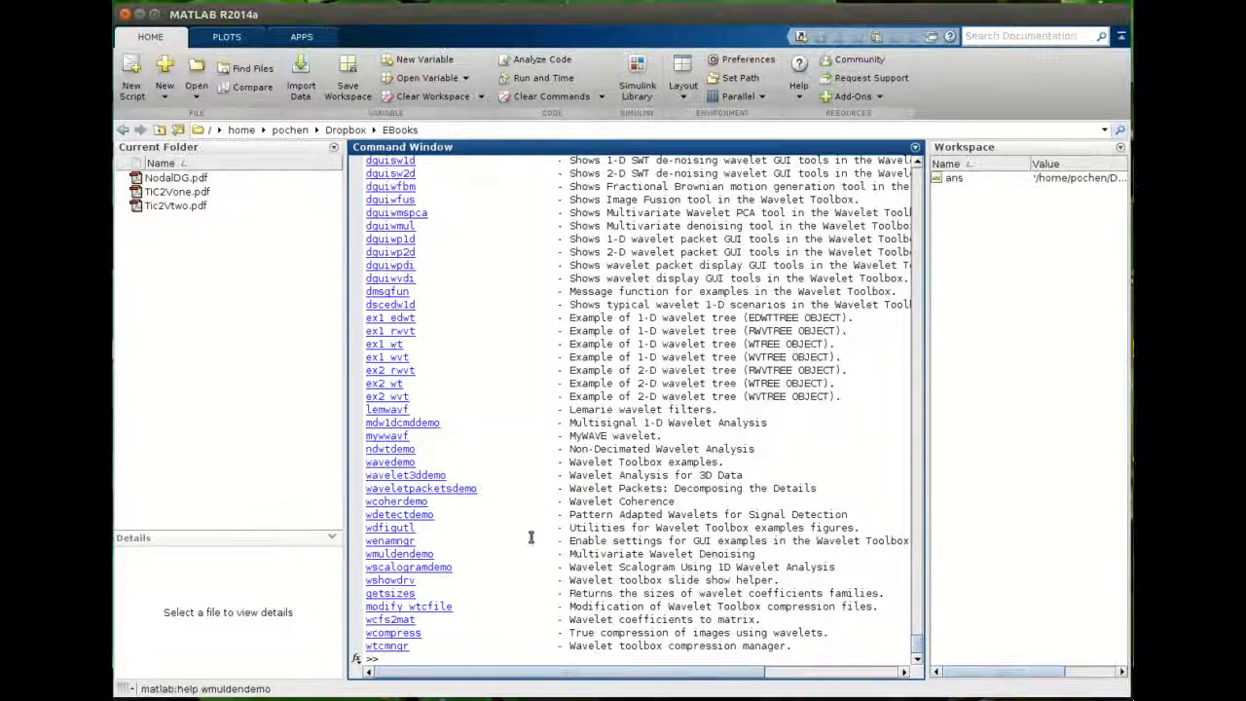
{"action": "scroll", "coordinate": [550, 536], "scroll_direction": "up", "scroll_amount": 4}
{"action": "scroll", "coordinate": [549, 535], "scroll_direction": "down", "scroll_amount": 4}
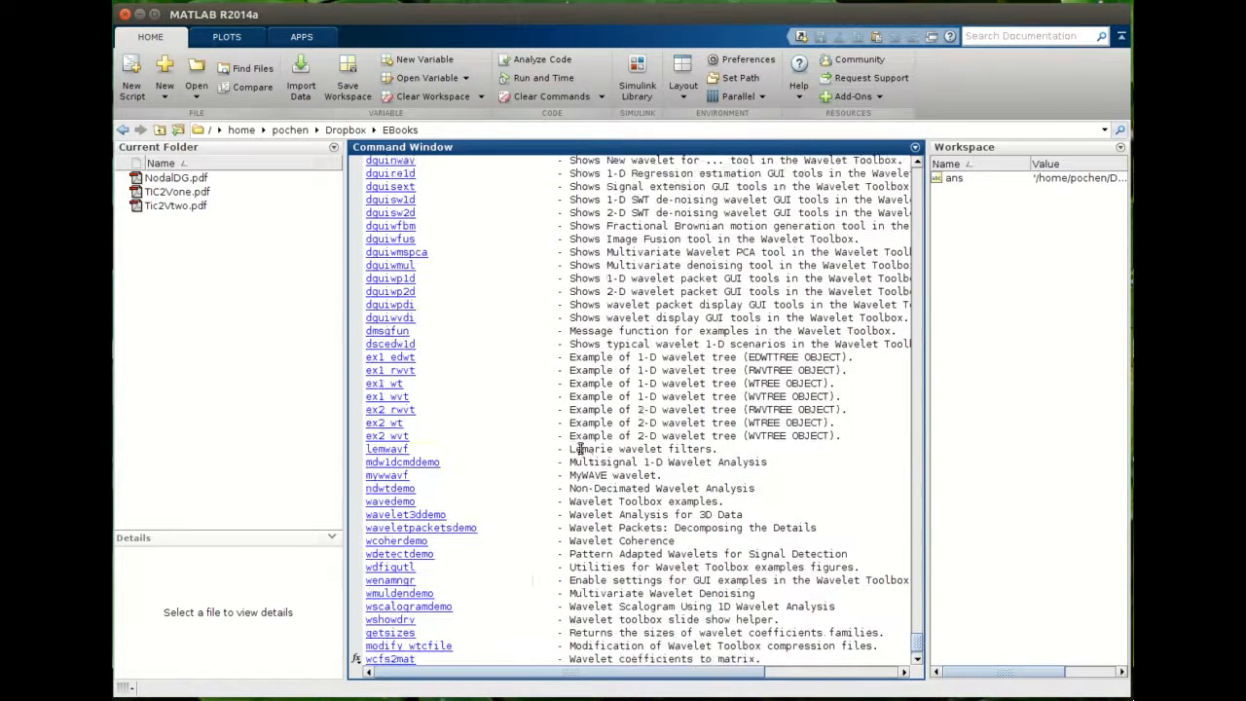
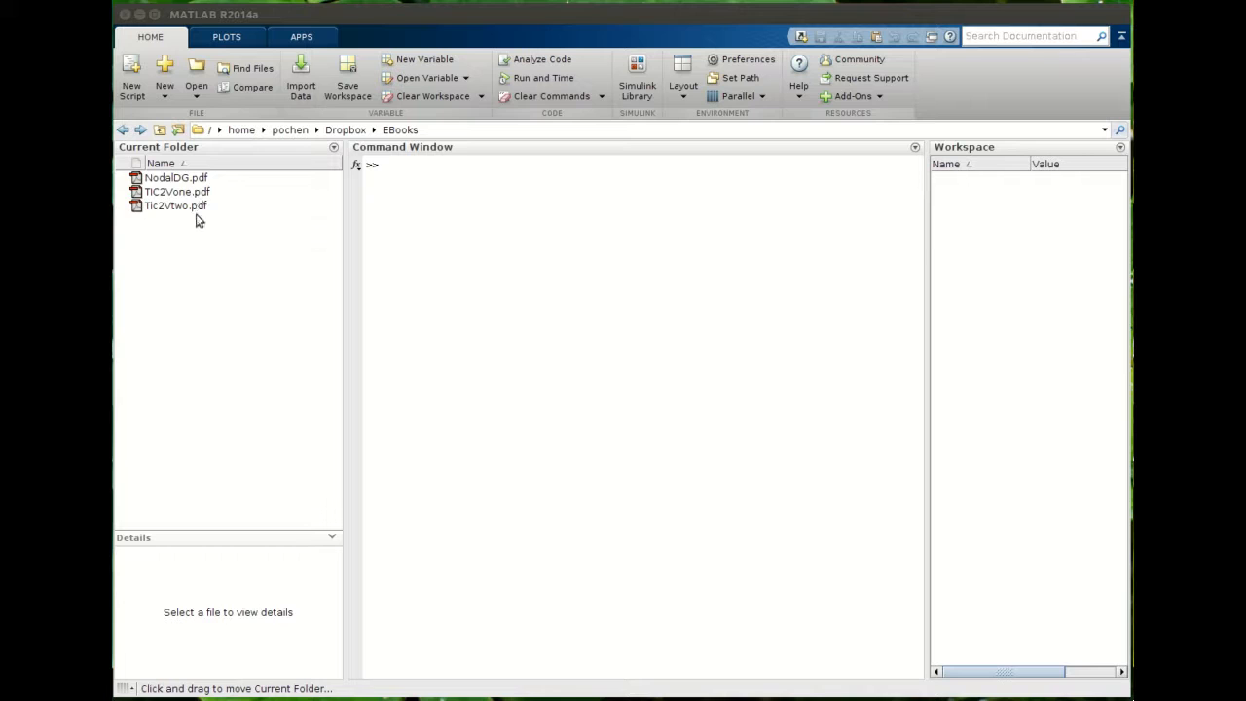
- Change the current folder to /home/pochen/Downloads/ with the cd command
{"action": "left_click", "coordinate": [457, 18]}
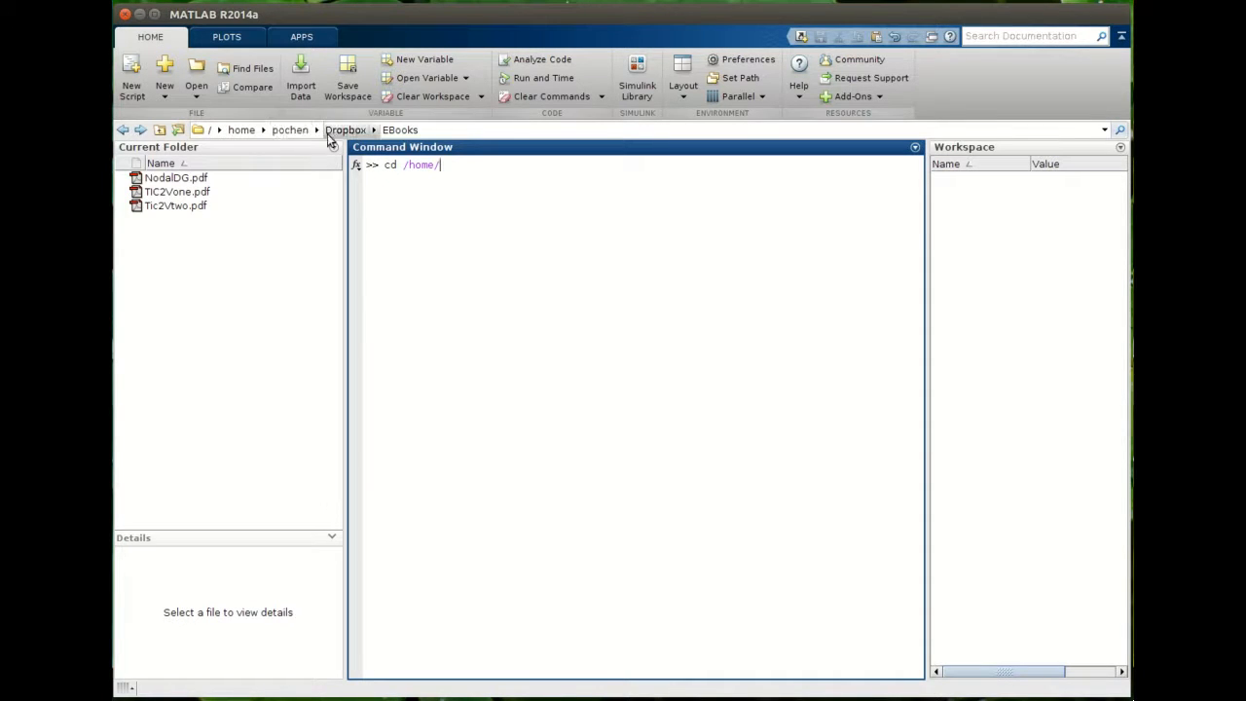
{"action": "left_click", "coordinate": [373, 130]}
{"action": "left_click", "coordinate": [373, 130]}
{"action": "left_click", "coordinate": [316, 130]}
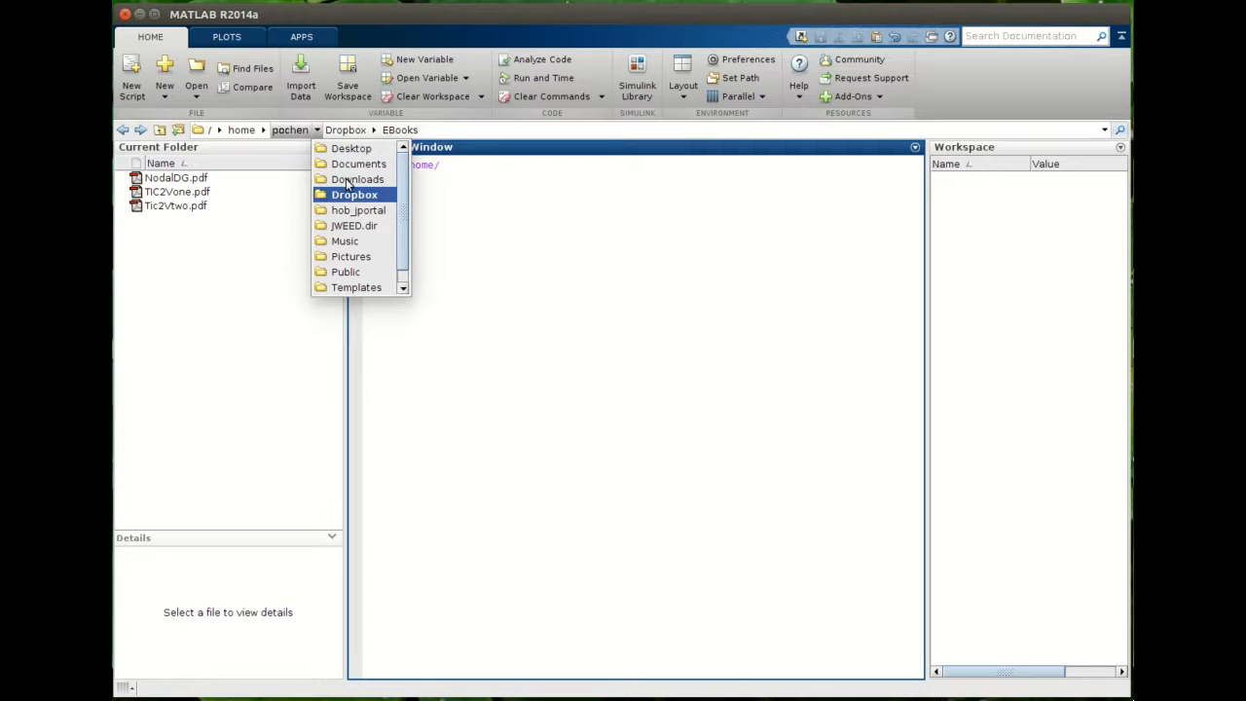
{"action": "left_click", "coordinate": [468, 170]}
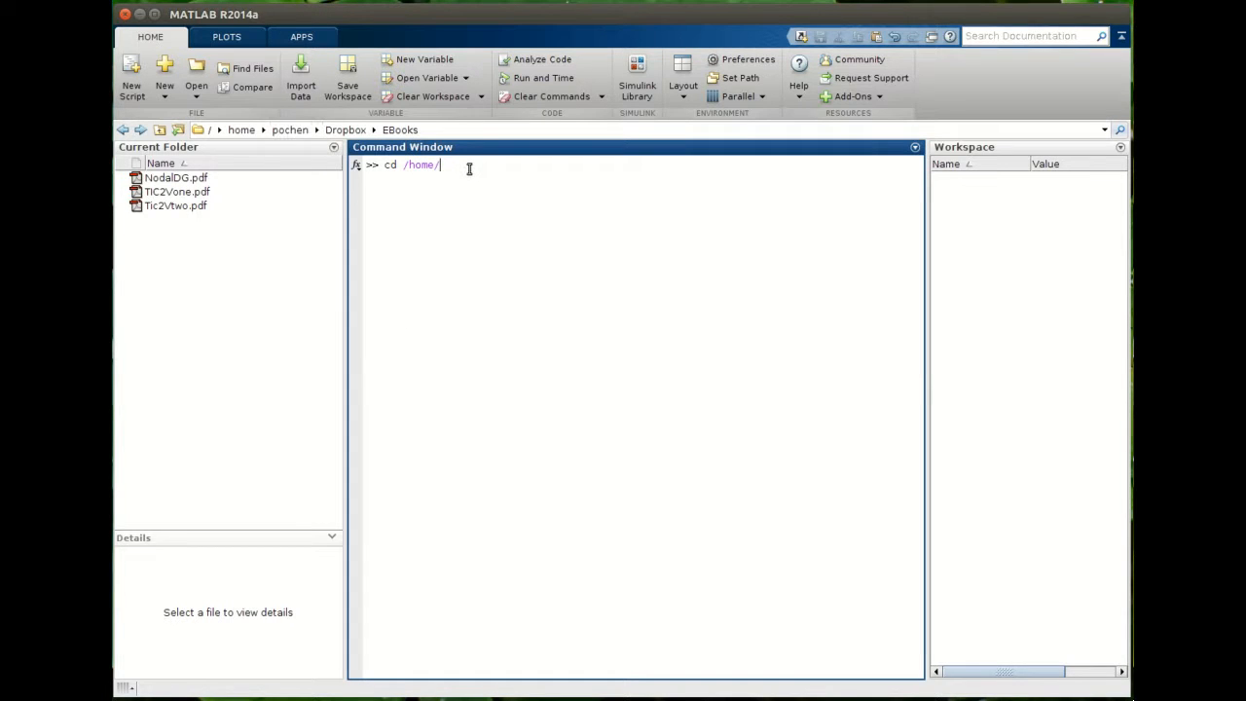
{"action": "type", "text": "pochen/Downloads/"}
{"action": "key", "text": "Return"}
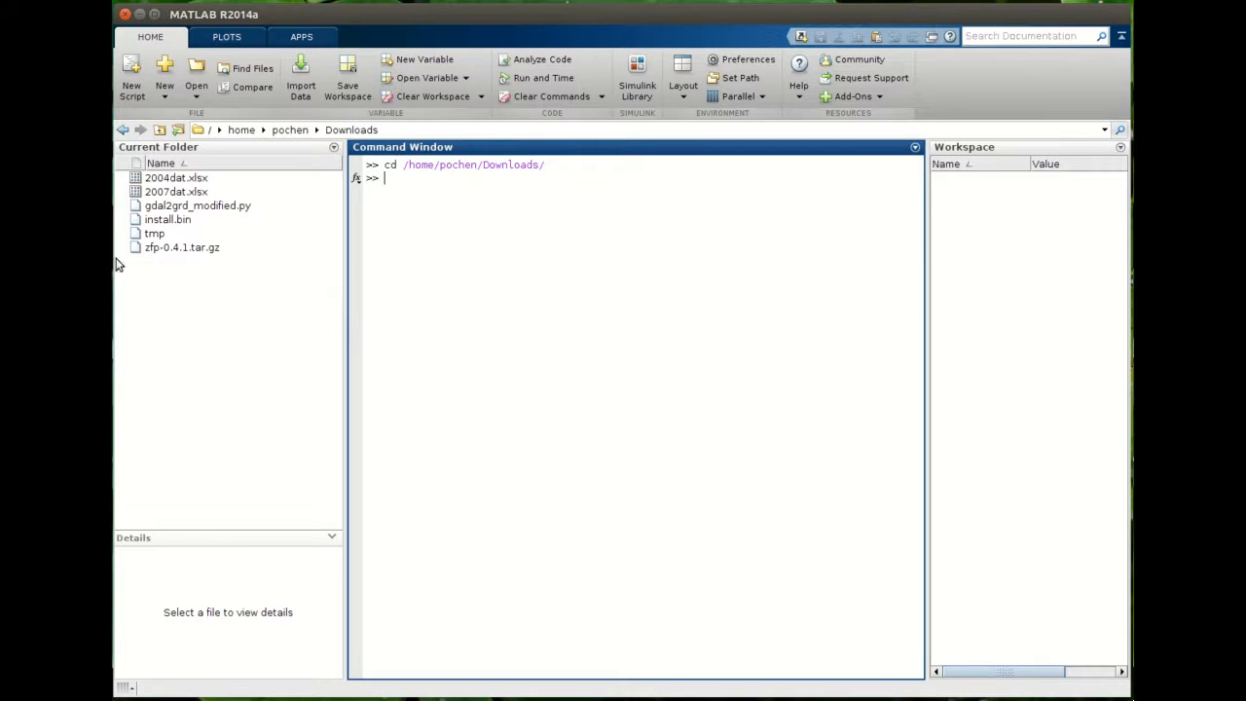
- Open 2004dat.xlsx in the Import tool
{"action": "left_click", "coordinate": [173, 180]}
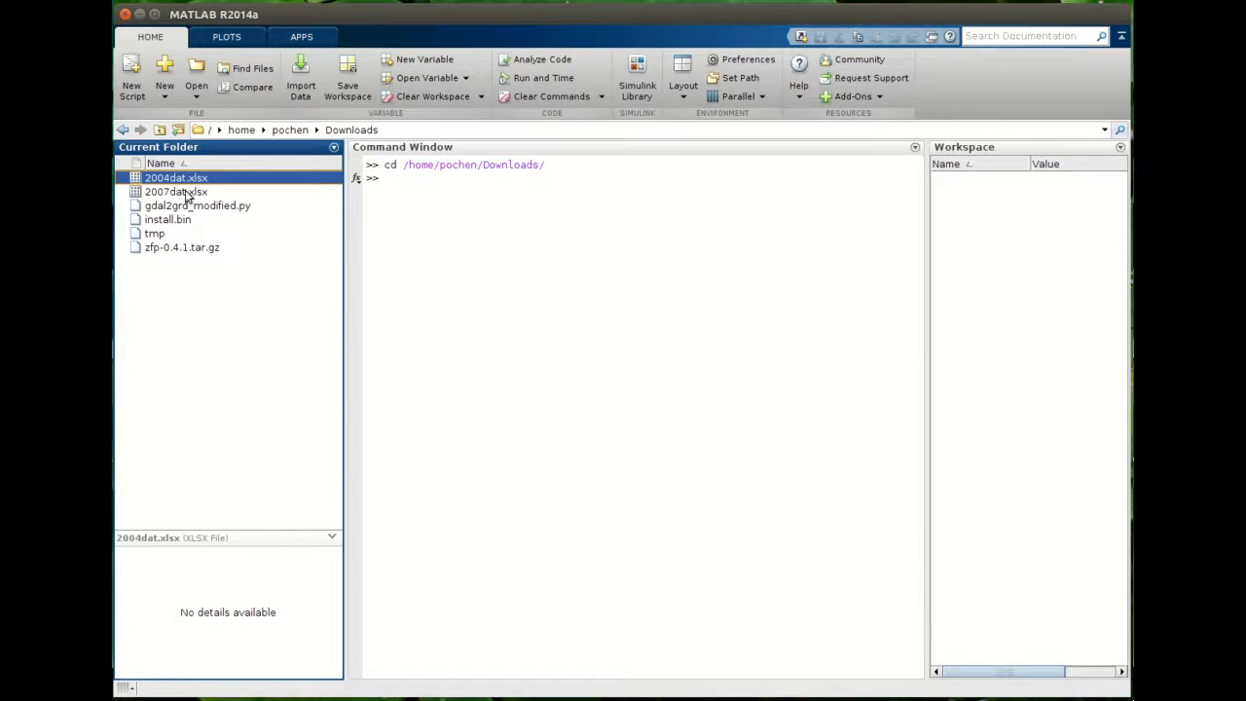
{"action": "right_click", "coordinate": [185, 183]}
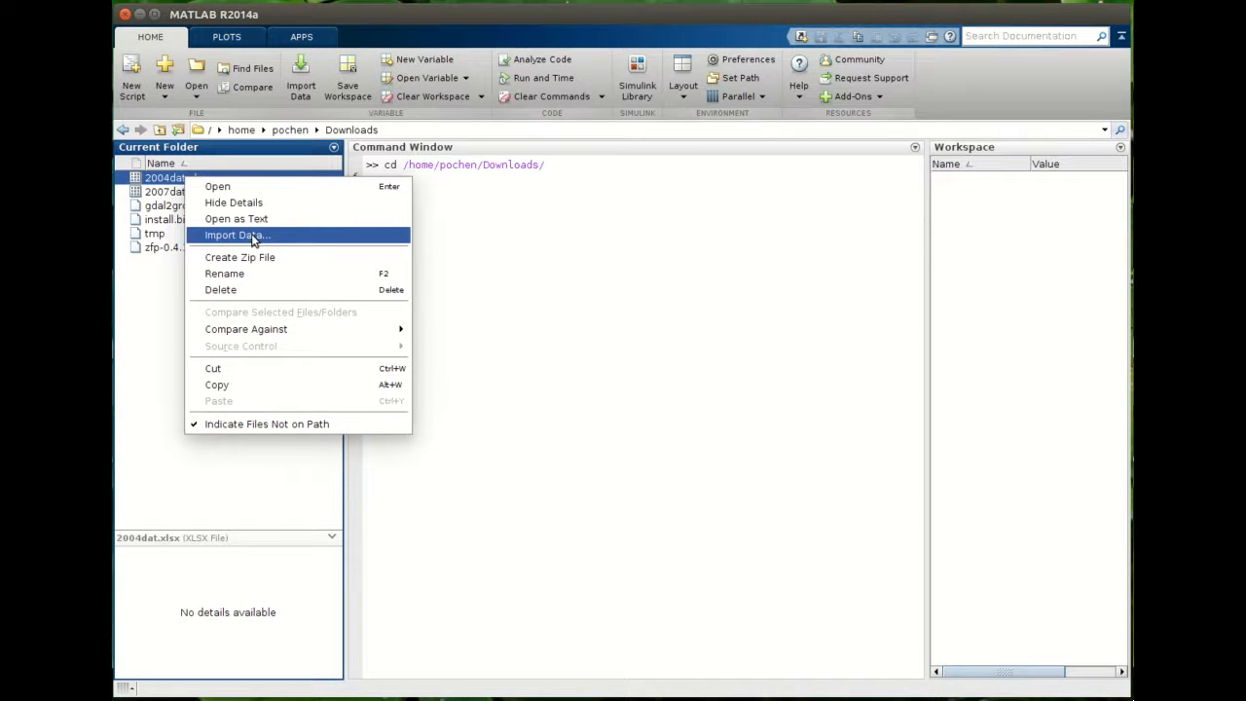
{"action": "left_click", "coordinate": [166, 182]}
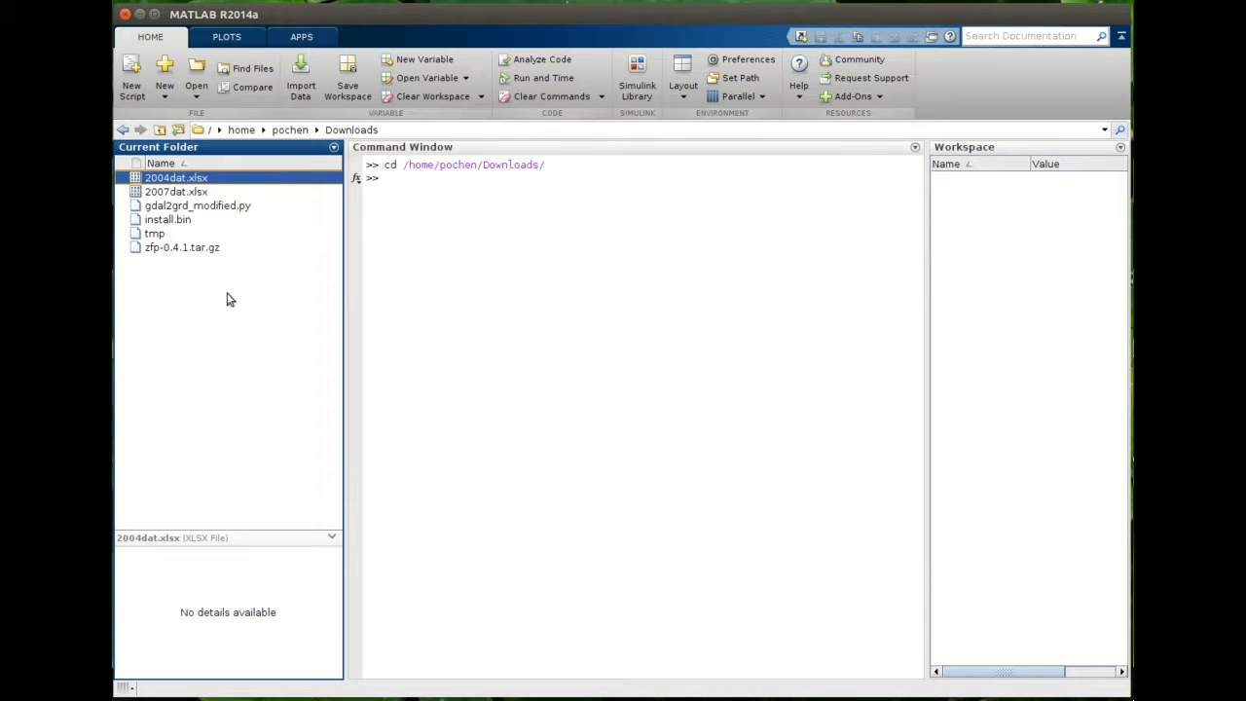
{"action": "right_click", "coordinate": [185, 182]}
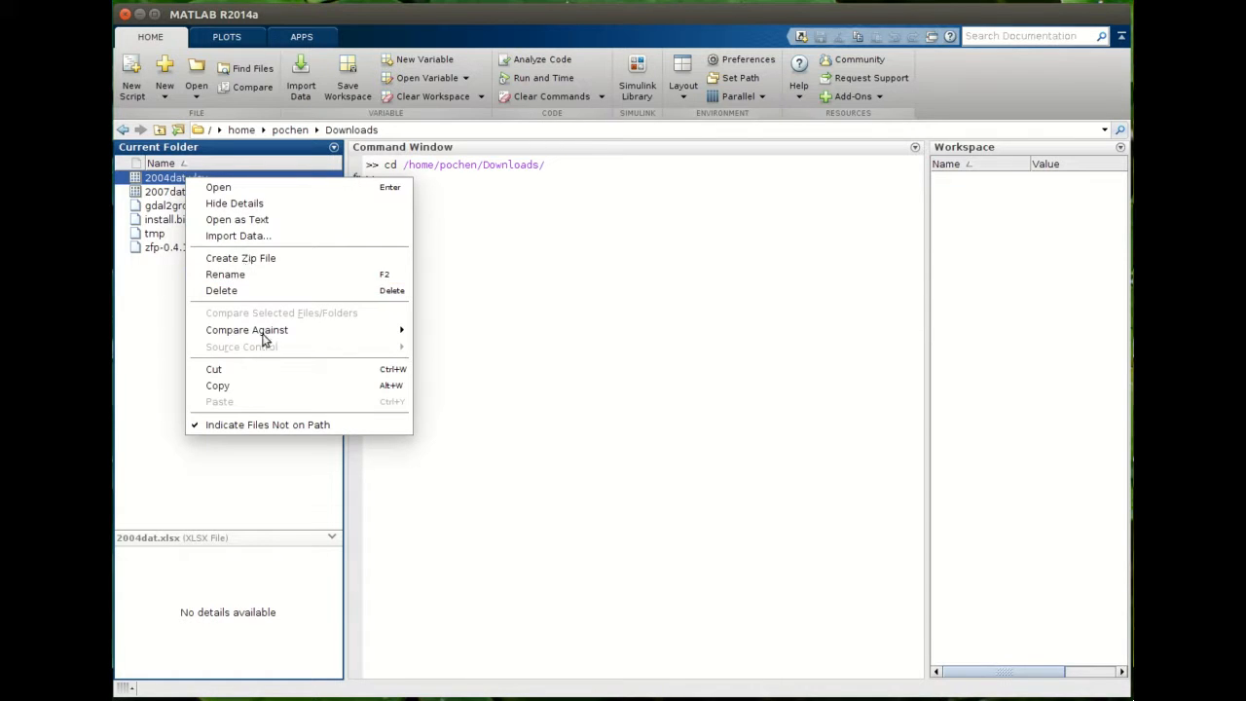
{"action": "left_click", "coordinate": [251, 236]}
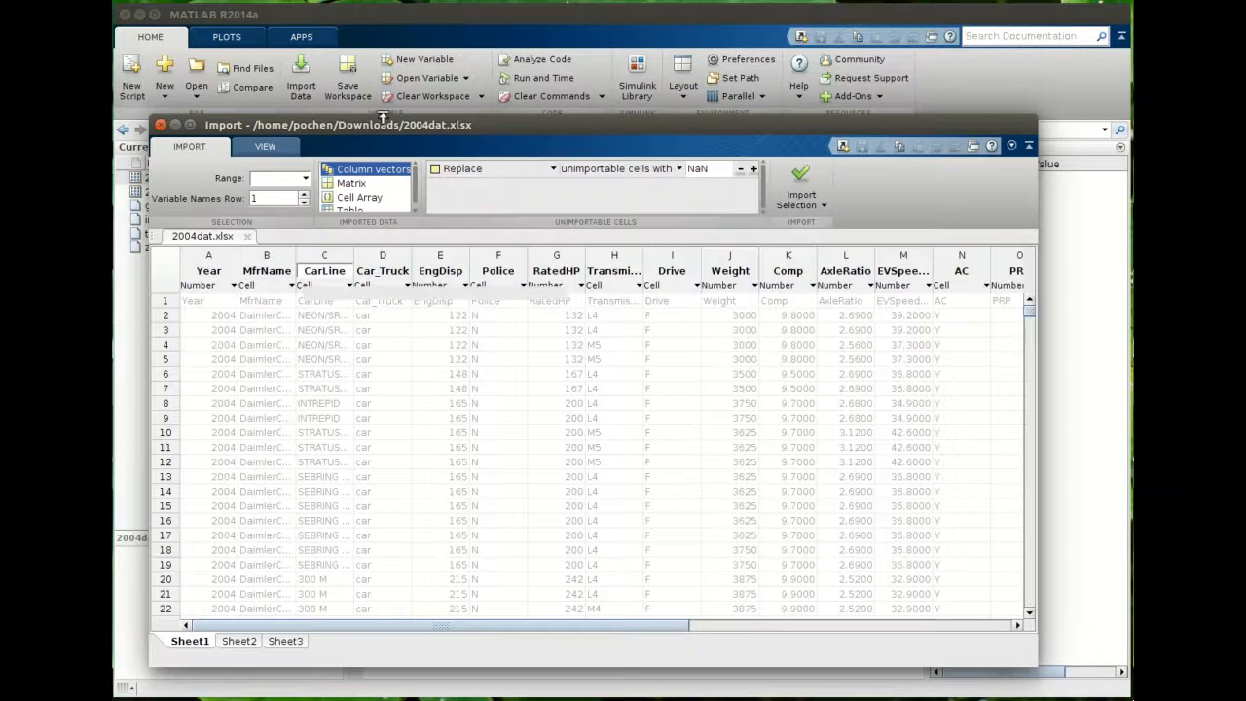
- Examine the spreadsheet data, the selected range and the unimportable-cells options in the Import window
{"action": "left_click_drag", "start_coordinate": [389, 122], "coordinate": [402, 64]}
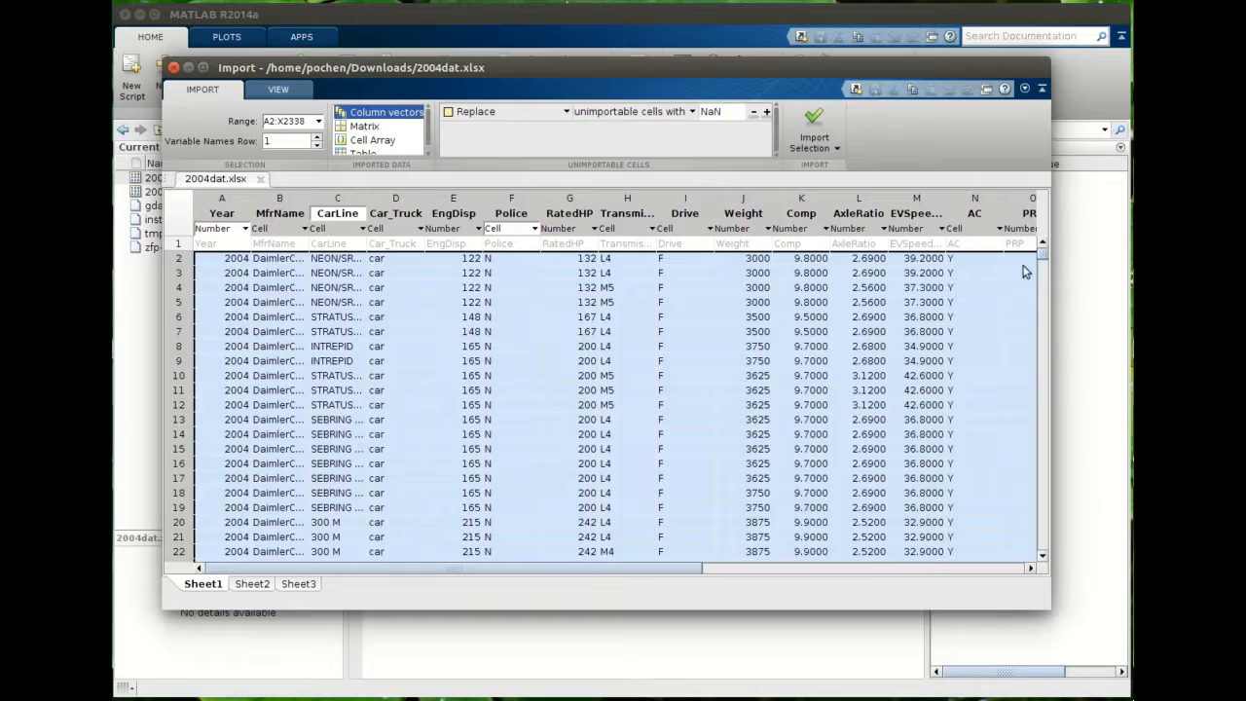
{"action": "left_click_drag", "start_coordinate": [1042, 258], "coordinate": [746, 269]}
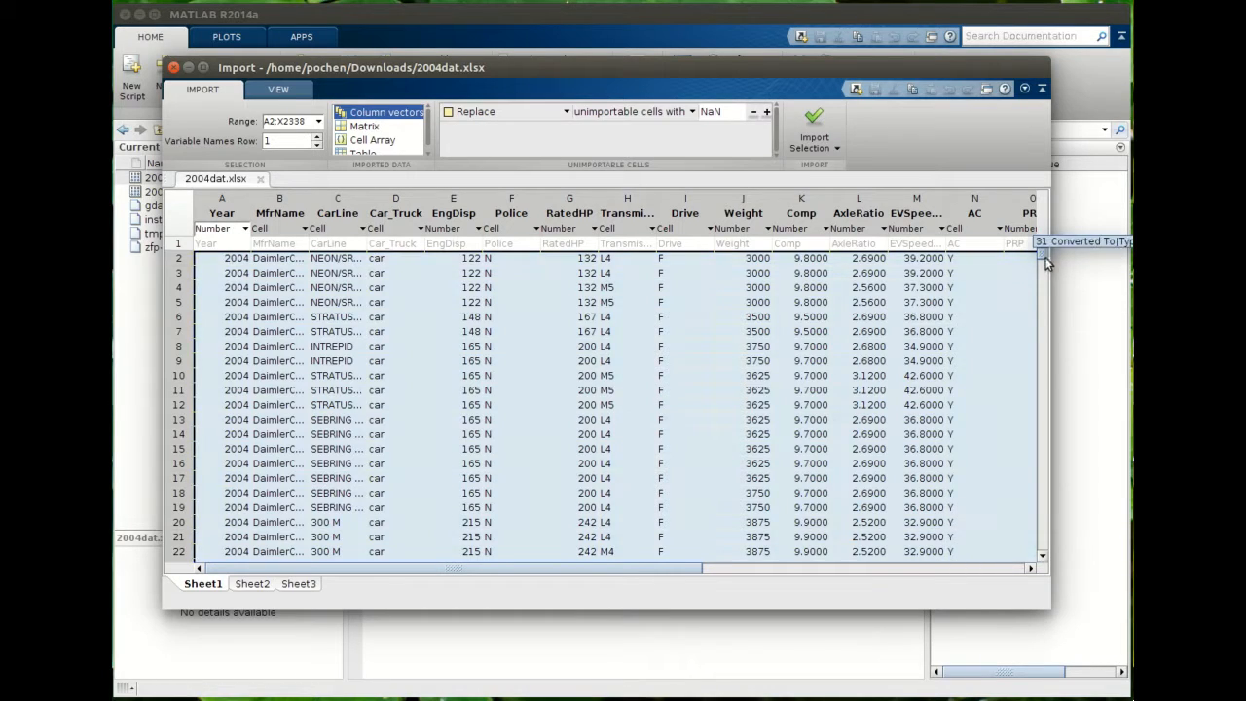
{"action": "left_click_drag", "start_coordinate": [1043, 256], "coordinate": [1043, 548]}
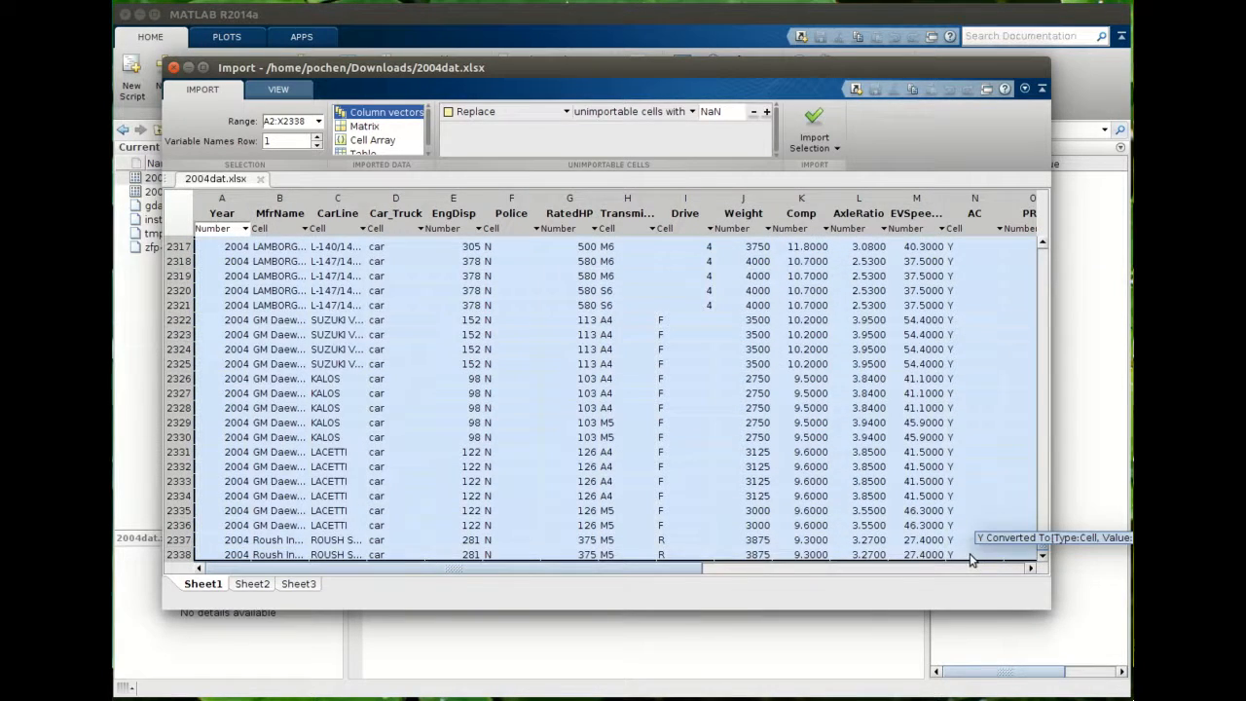
{"action": "left_click_drag", "start_coordinate": [673, 568], "coordinate": [1097, 564]}
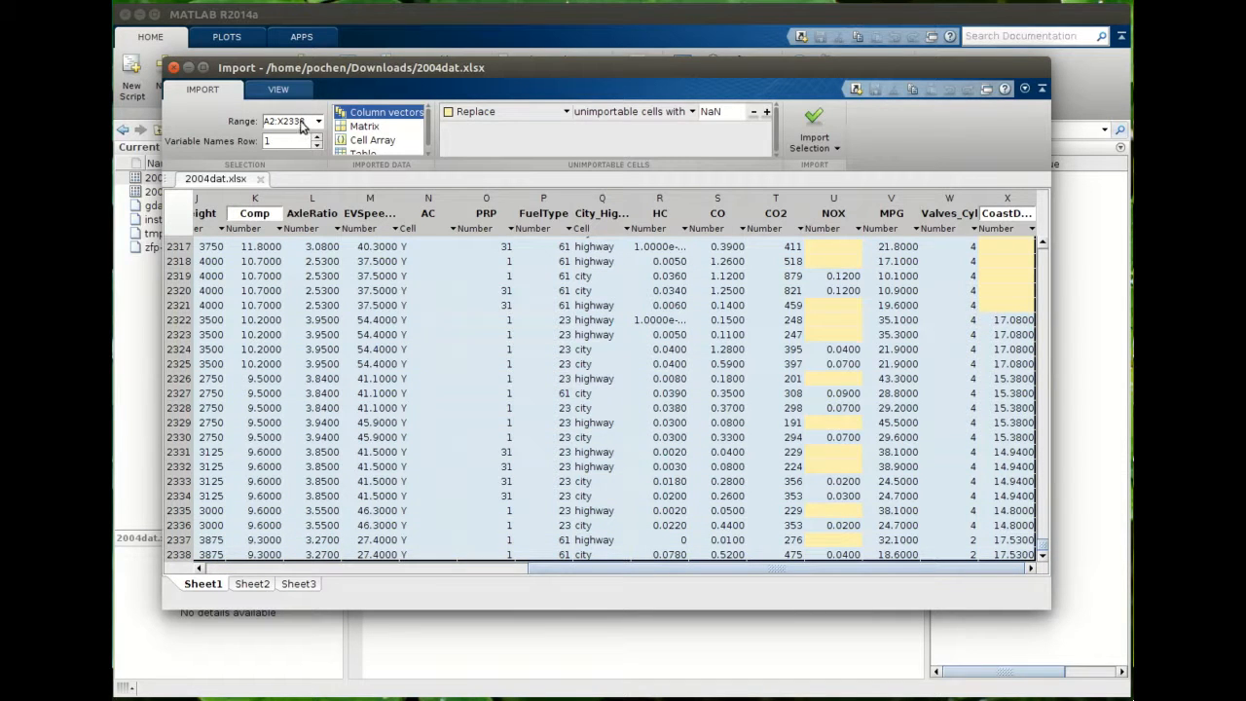
{"action": "left_click_drag", "start_coordinate": [561, 568], "coordinate": [237, 572]}
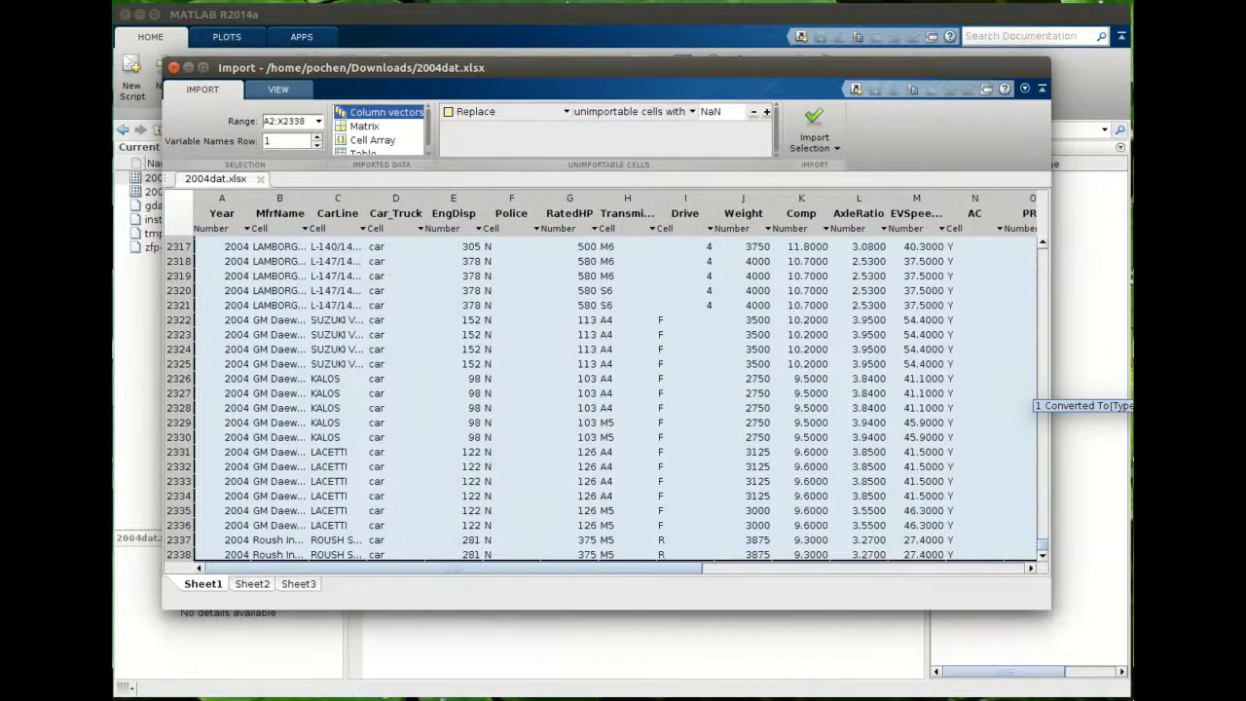
{"action": "left_click_drag", "start_coordinate": [1049, 548], "coordinate": [1050, 226]}
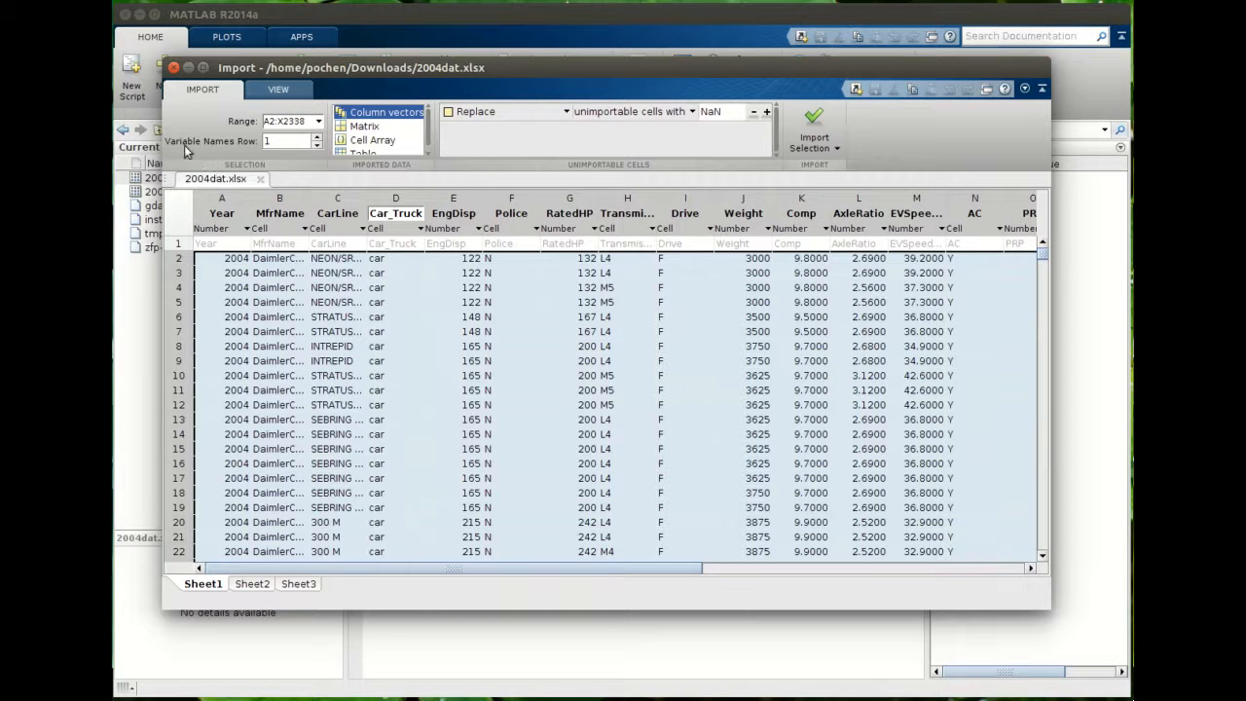
{"action": "left_click", "coordinate": [269, 148]}
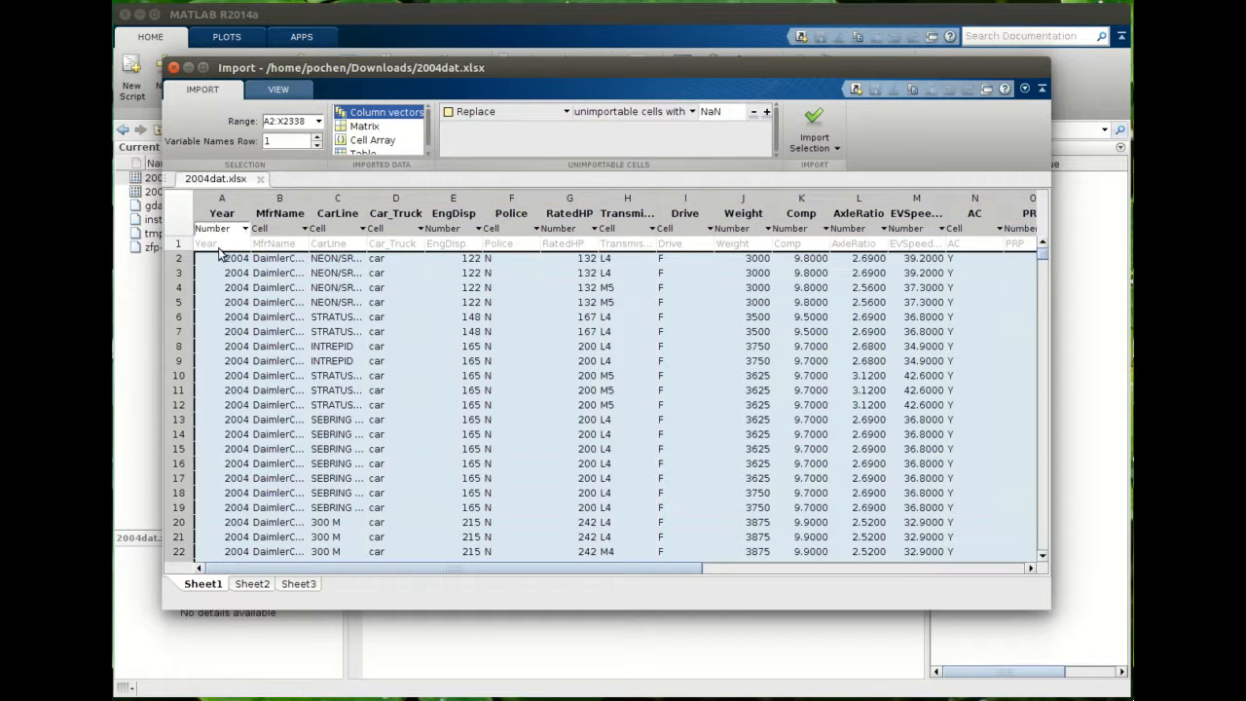
{"action": "left_click", "coordinate": [319, 122]}
{"action": "left_click", "coordinate": [318, 122]}
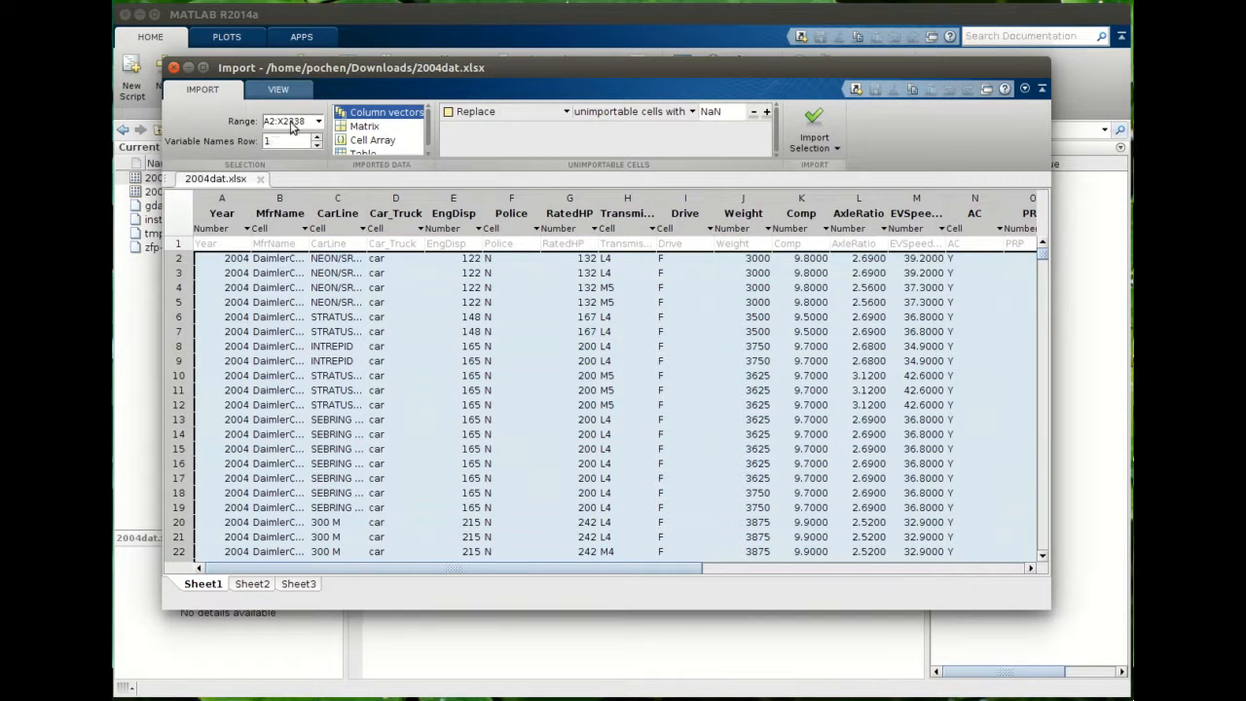
{"action": "left_click", "coordinate": [308, 121]}
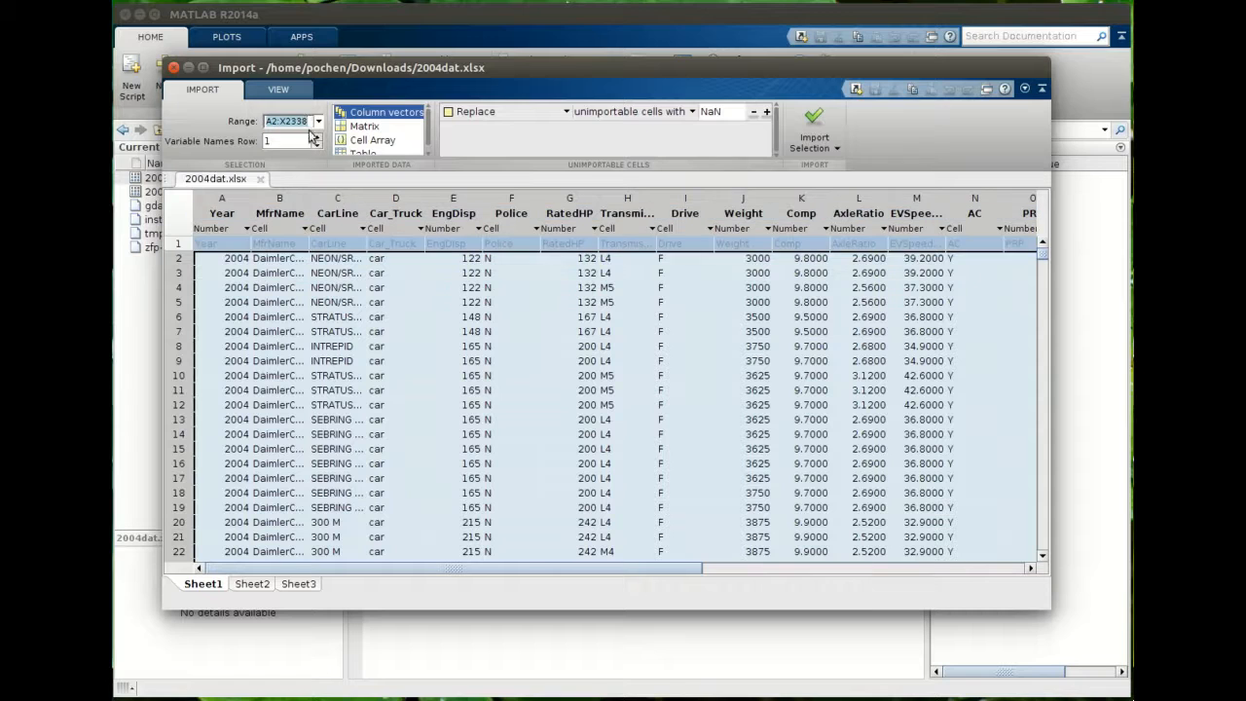
{"action": "left_click", "coordinate": [307, 121]}
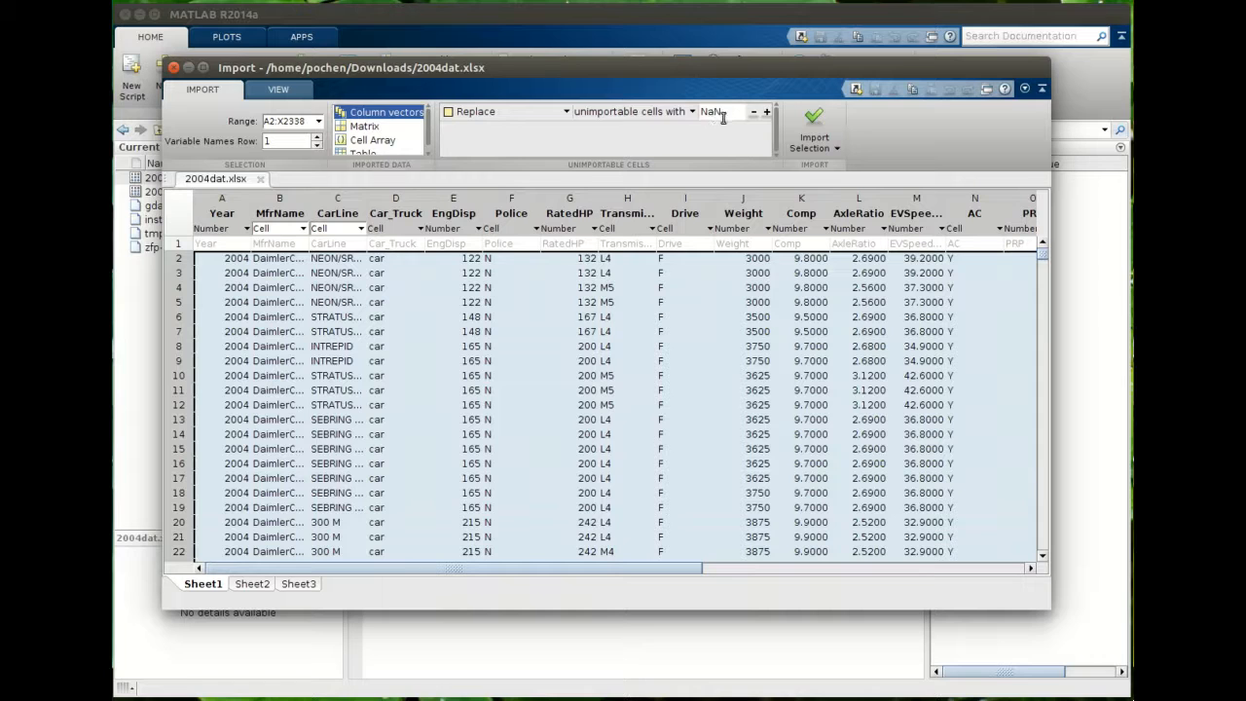
{"action": "left_click", "coordinate": [566, 112]}
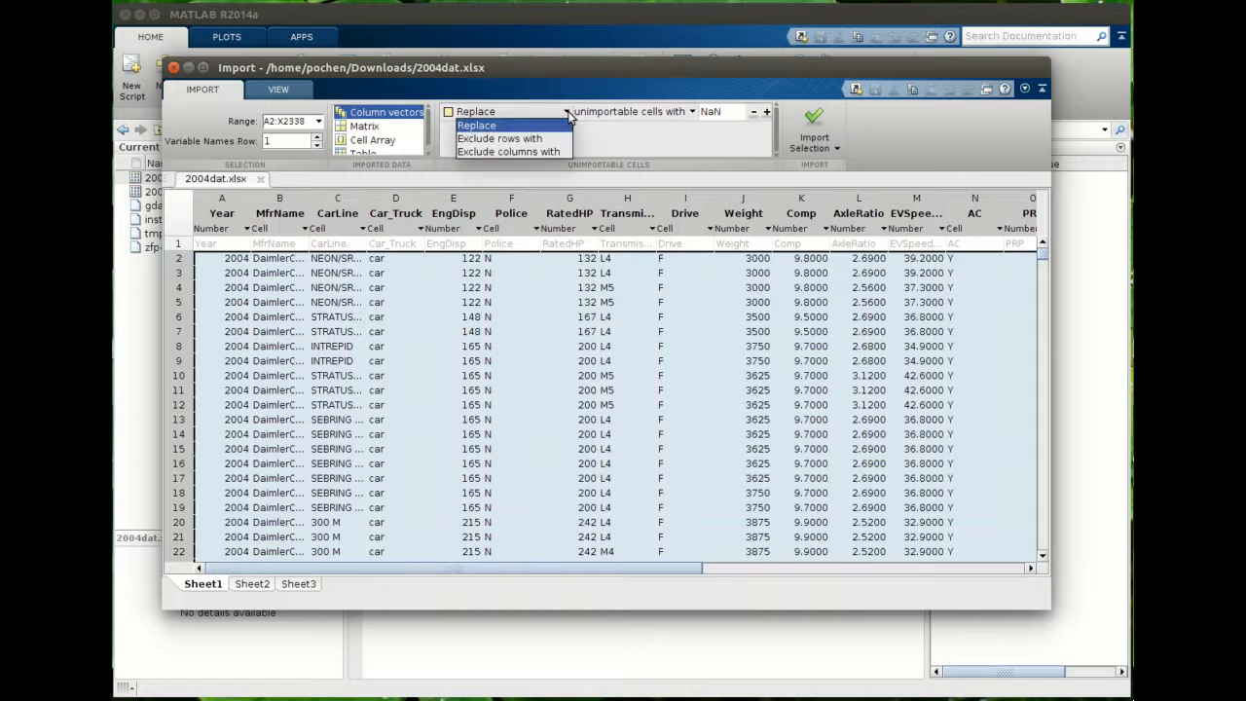
{"action": "left_click", "coordinate": [569, 112]}
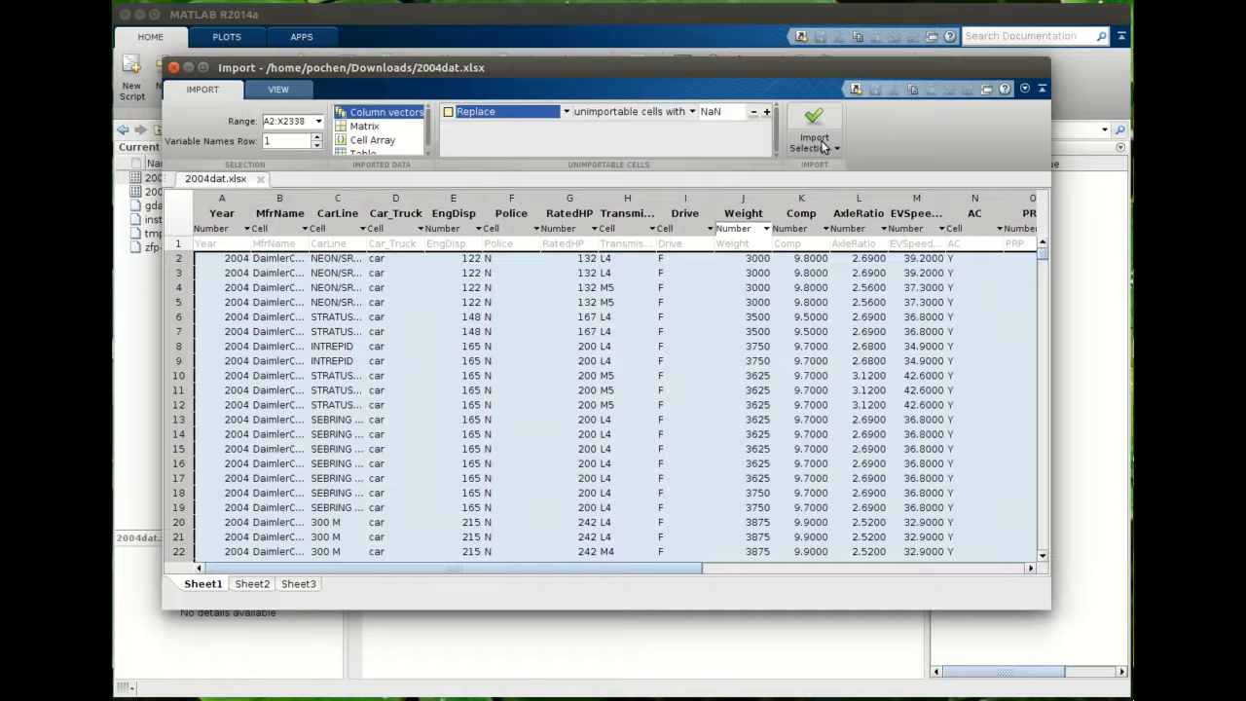
- Import the selection as column vectors and close the Import window
{"action": "left_click", "coordinate": [837, 149]}
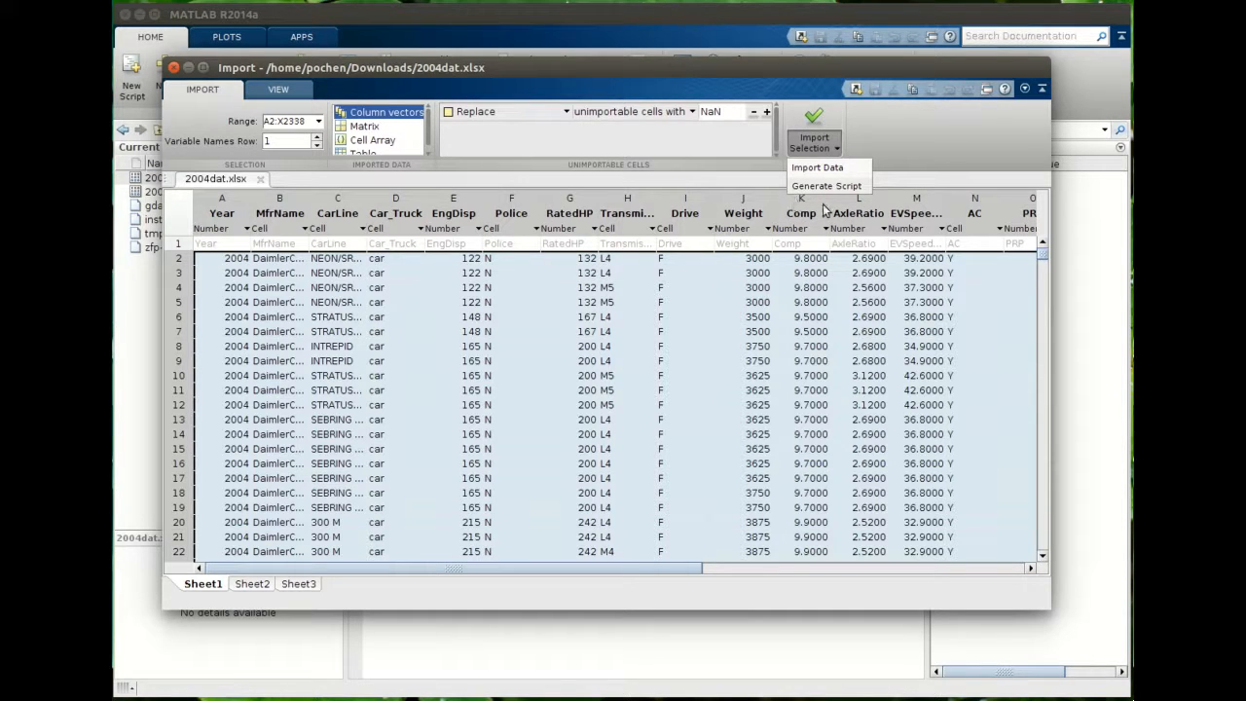
{"action": "left_click", "coordinate": [939, 129]}
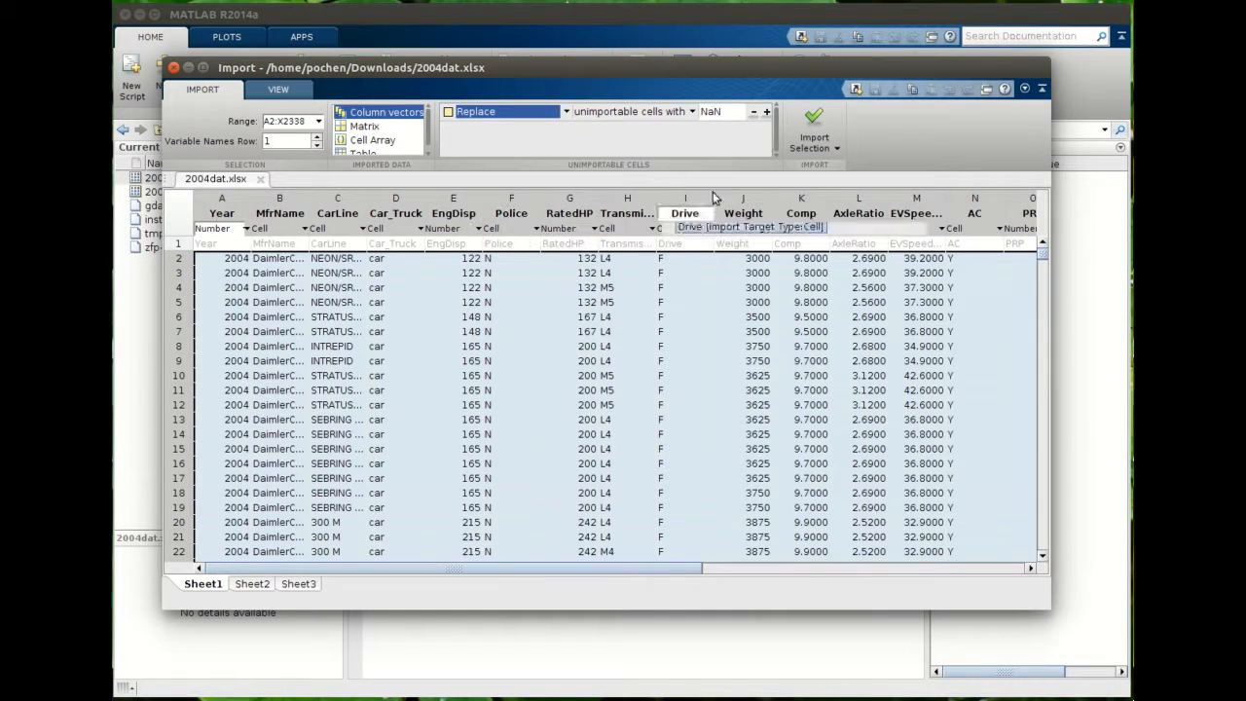
{"action": "left_click", "coordinate": [814, 125]}
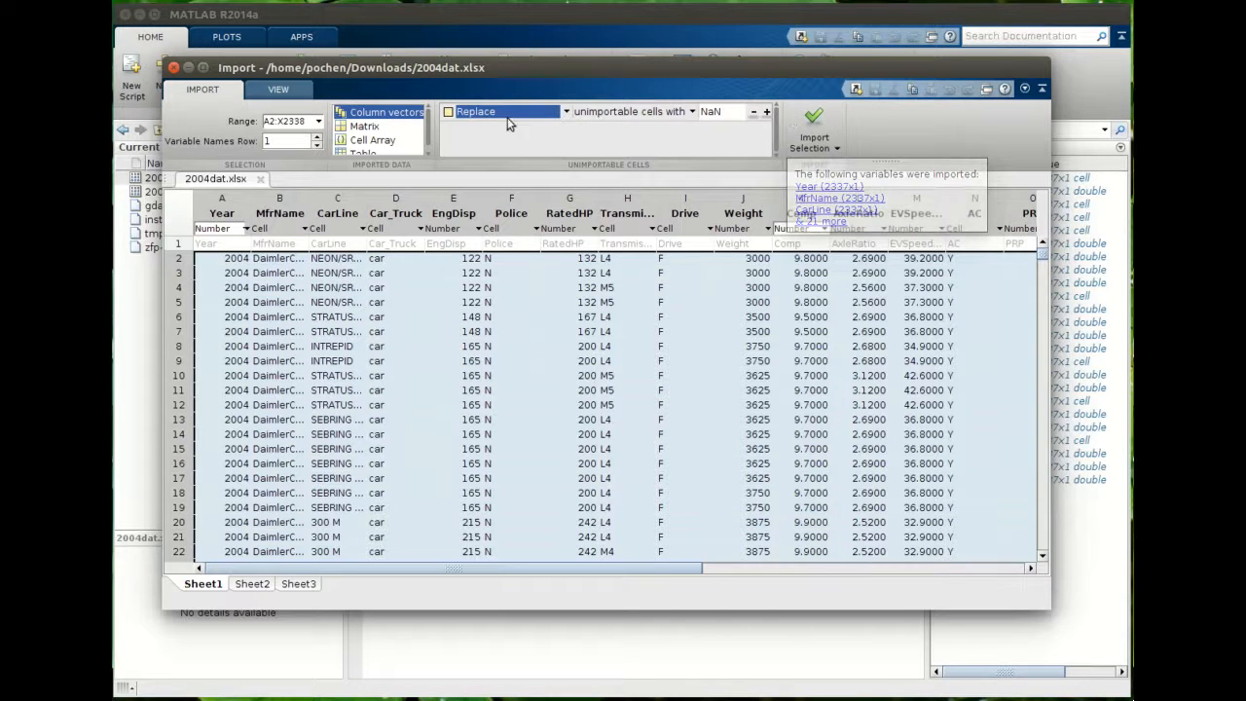
{"action": "left_click_drag", "start_coordinate": [493, 75], "coordinate": [512, 121]}
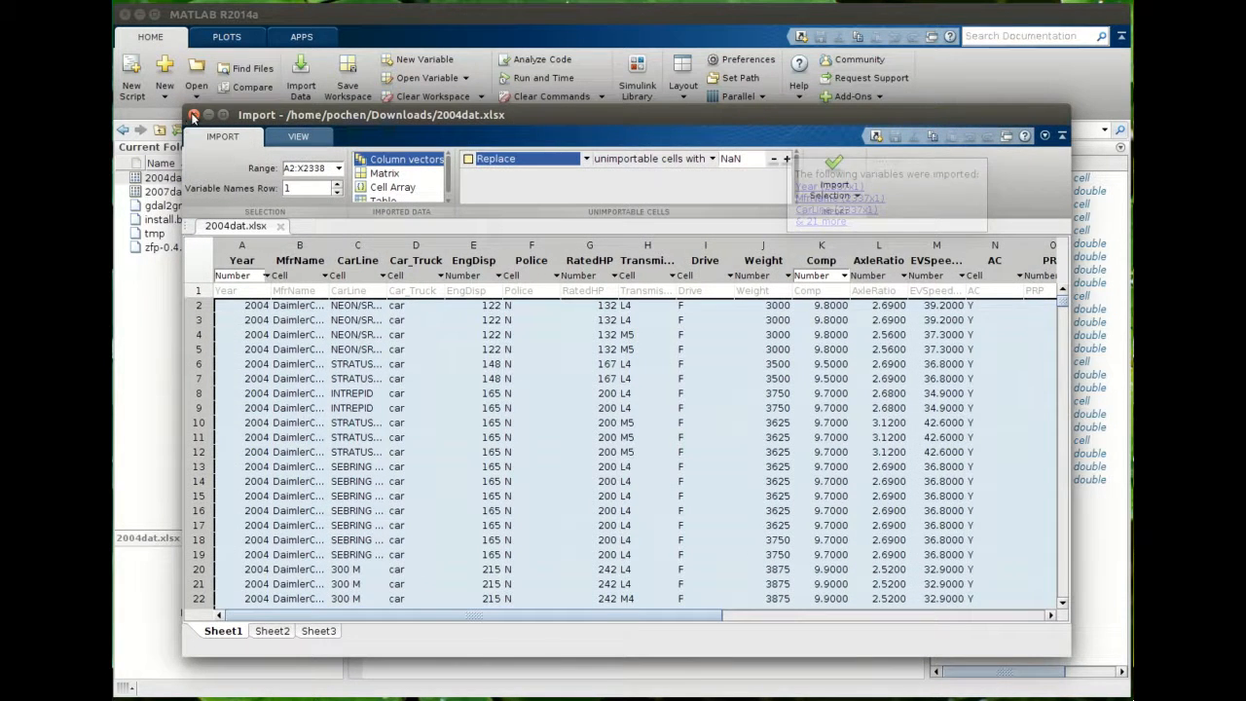
{"action": "left_click", "coordinate": [193, 116]}
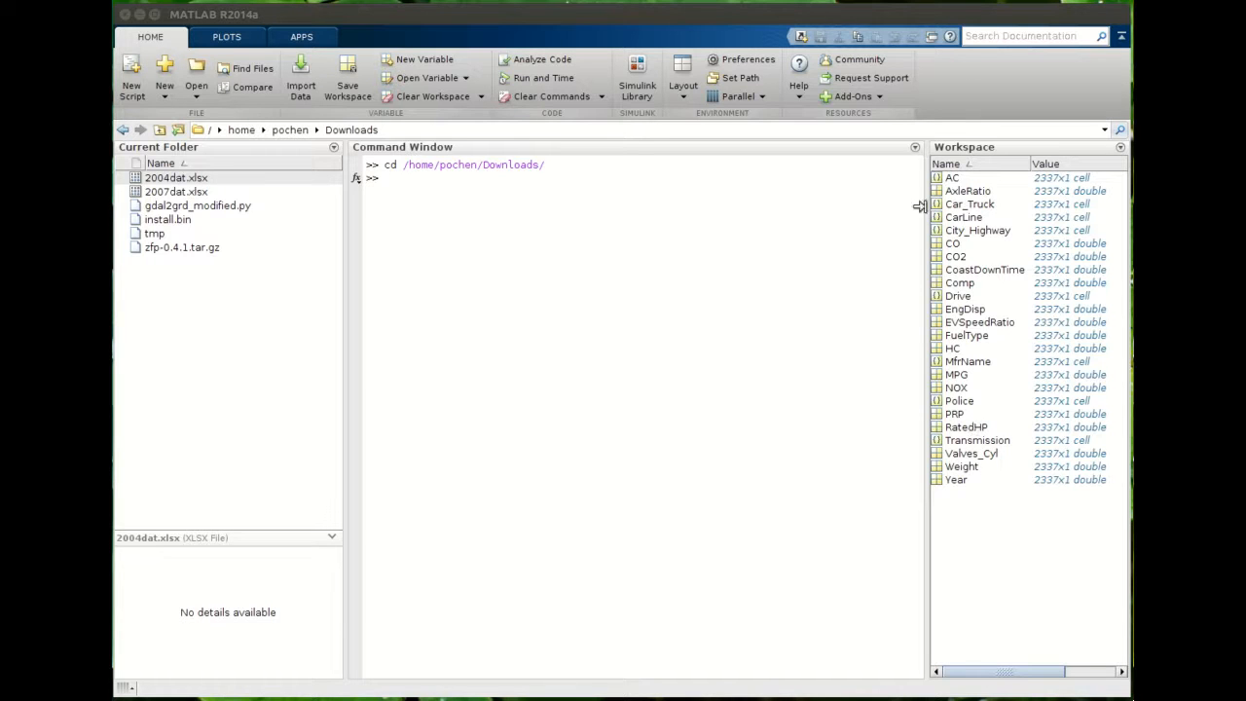
- Widen the Workspace panel and add a Range column to its variable list
{"action": "left_click_drag", "start_coordinate": [927, 203], "coordinate": [806, 220]}
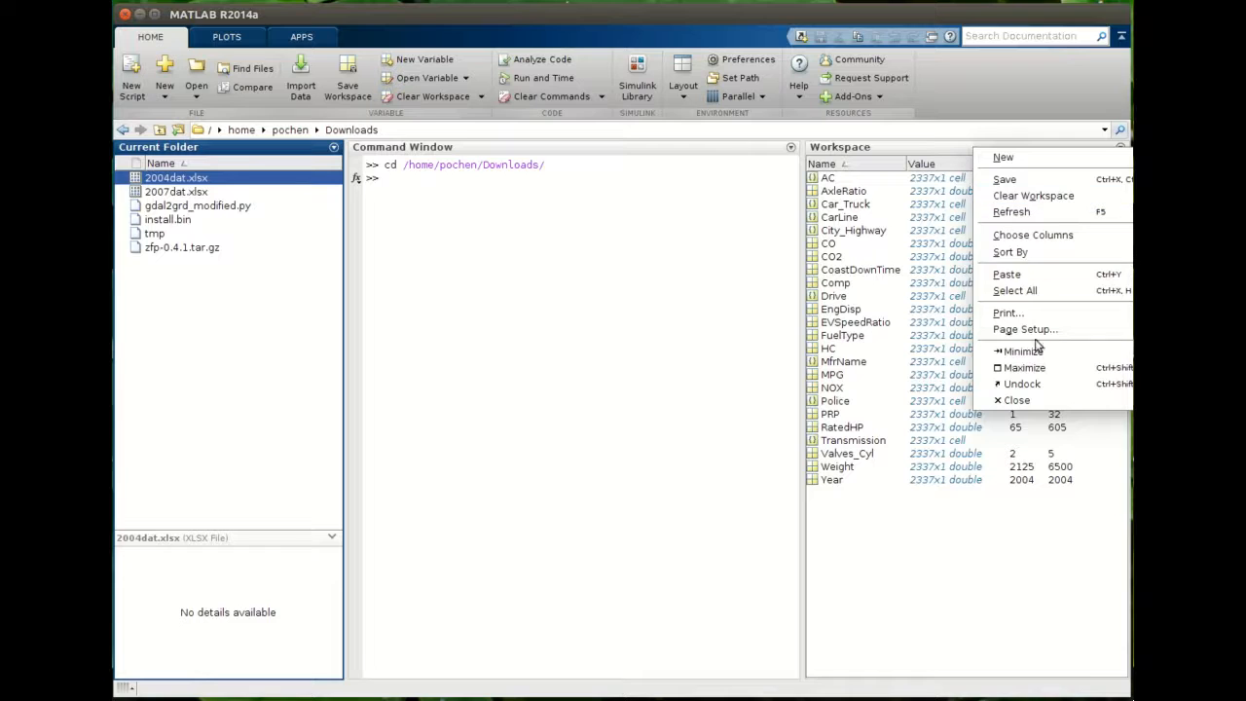
{"action": "left_click", "coordinate": [937, 149]}
{"action": "right_click", "coordinate": [982, 163]}
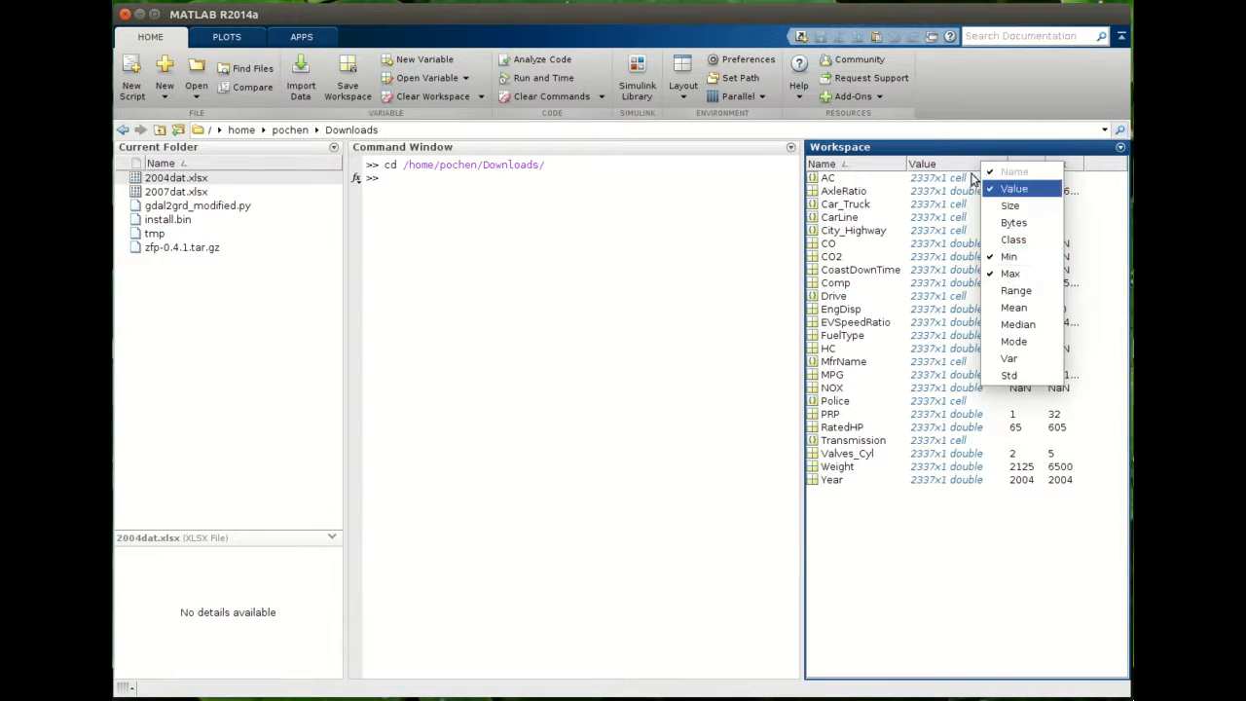
{"action": "left_click", "coordinate": [961, 159]}
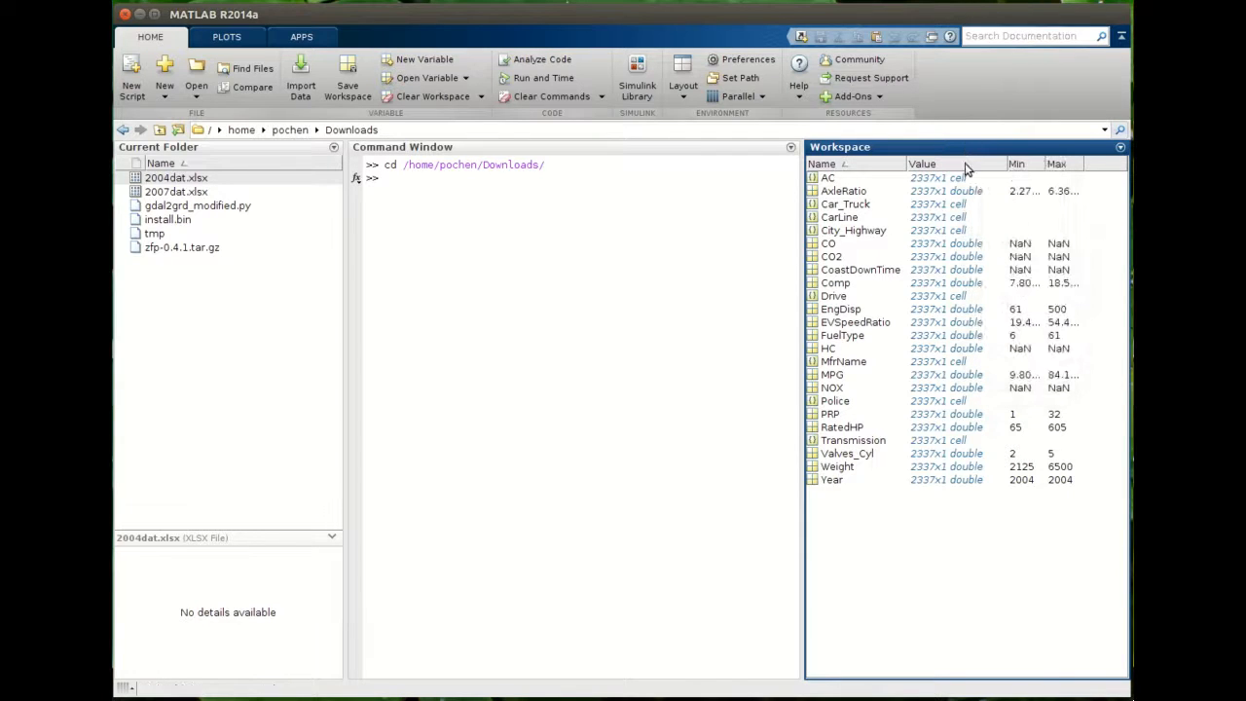
{"action": "right_click", "coordinate": [970, 164]}
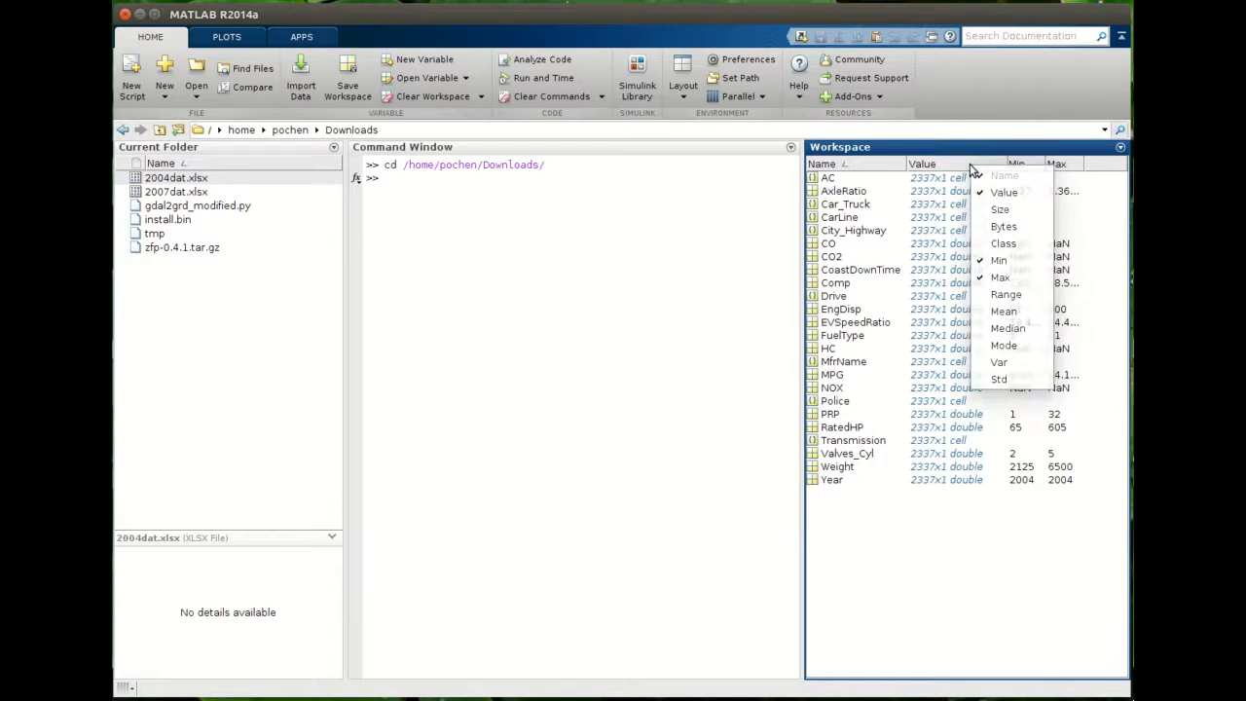
{"action": "left_click", "coordinate": [1004, 295]}
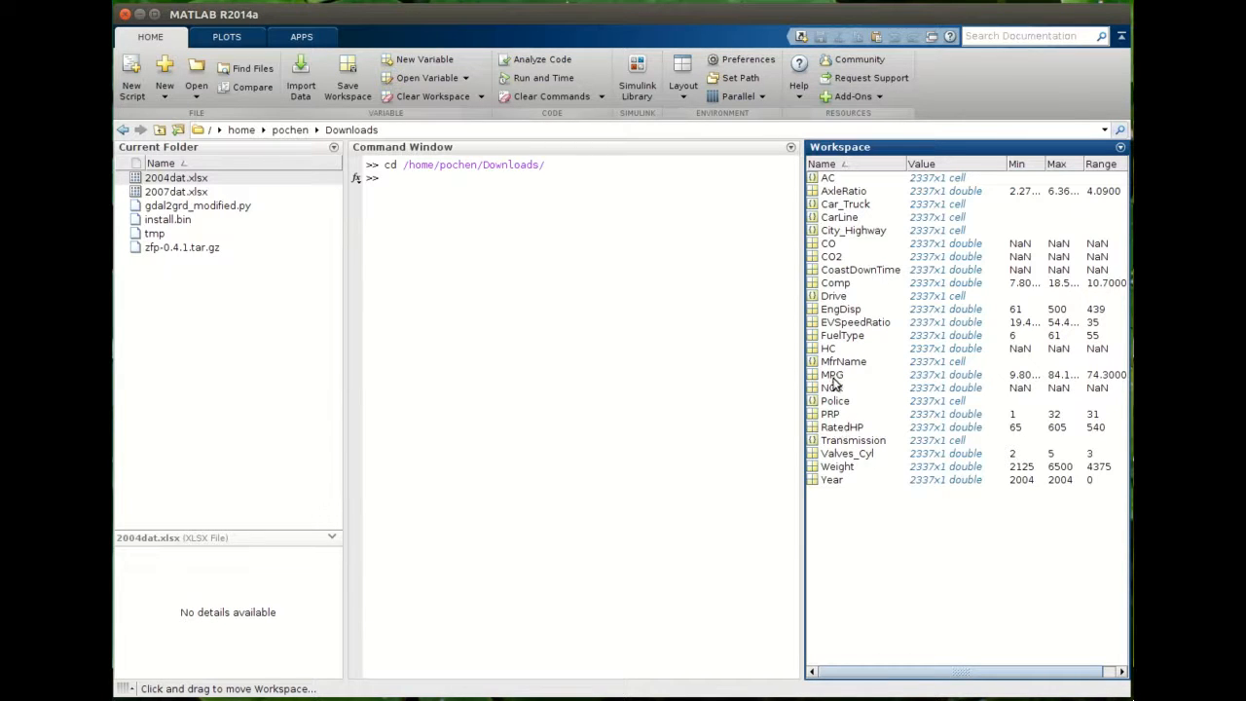
- Create a scatter plot of the RatedHP and MPG variables
{"action": "left_click", "coordinate": [845, 431]}
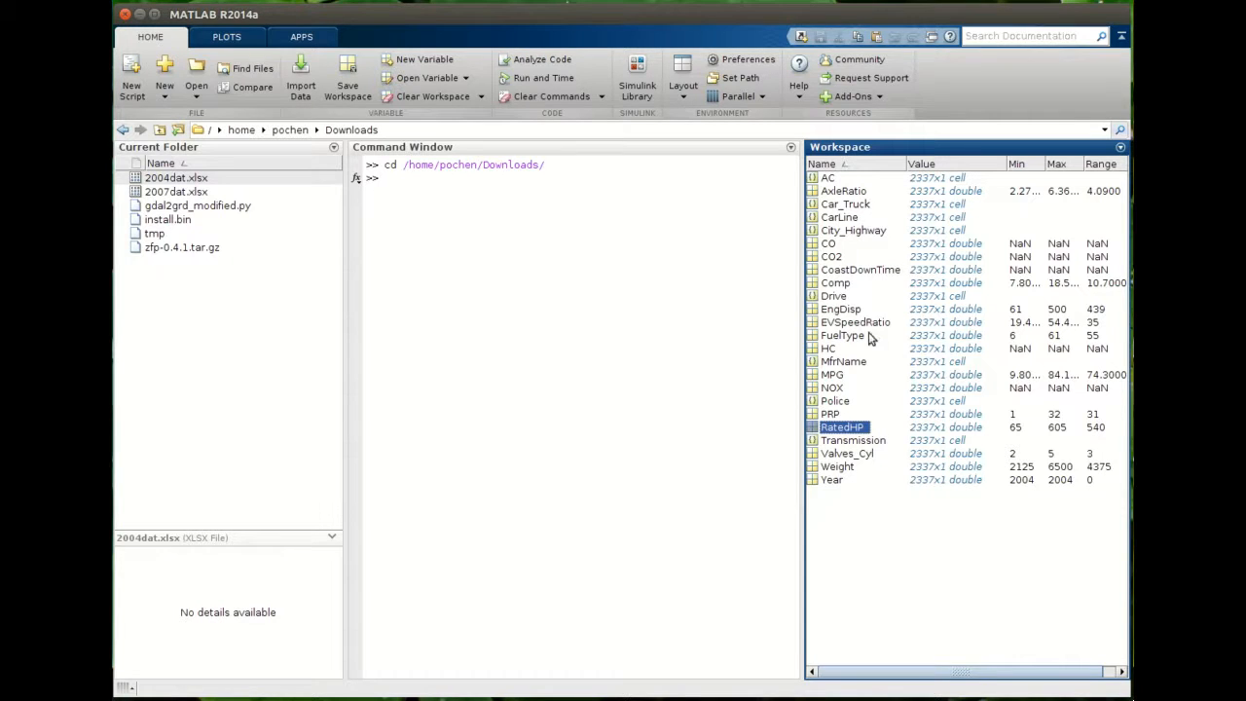
{"action": "left_click", "coordinate": [832, 376], "text": "ctrl"}
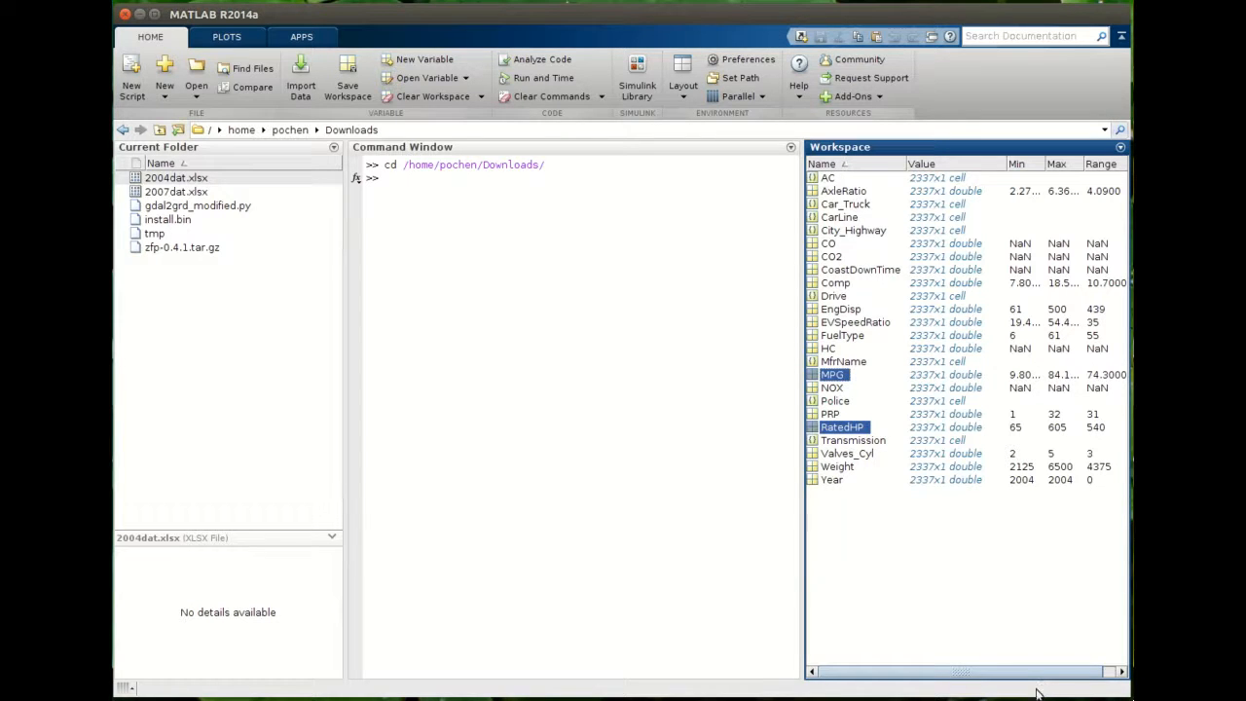
{"action": "left_click", "coordinate": [226, 39]}
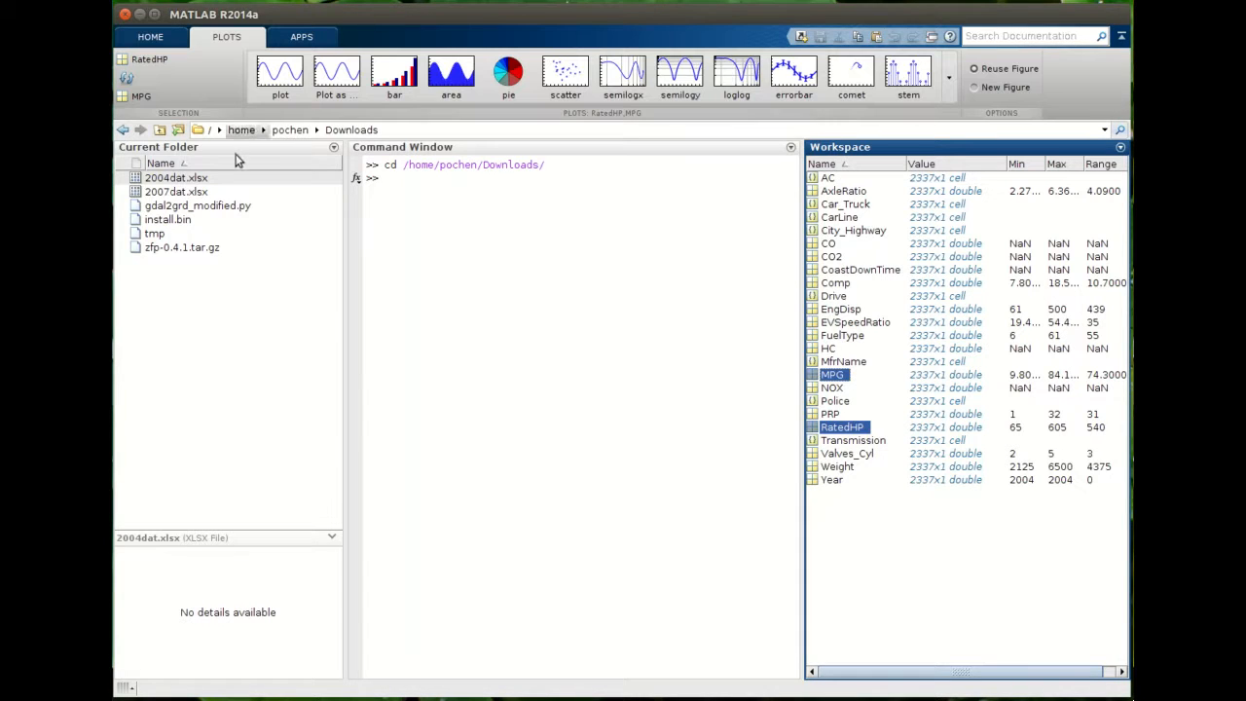
{"action": "left_click", "coordinate": [572, 82]}
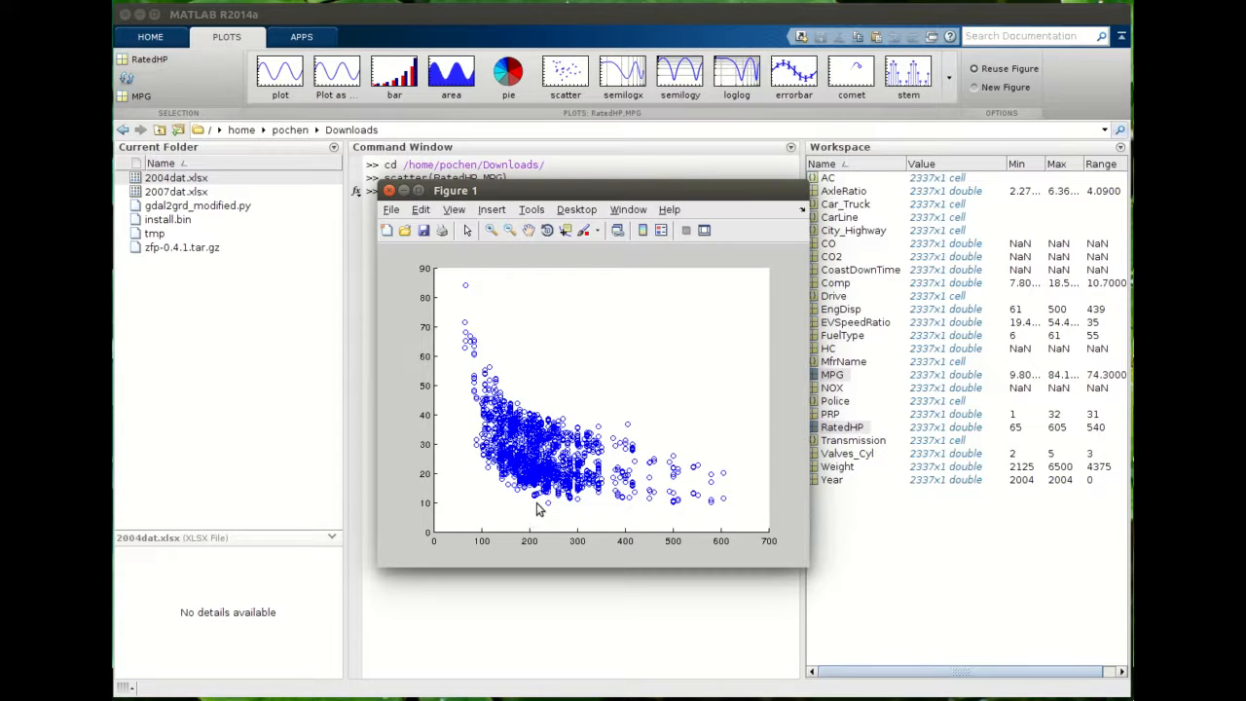
- Close the scatter plot figure and clear all variables from the workspace
{"action": "left_click", "coordinate": [390, 191]}
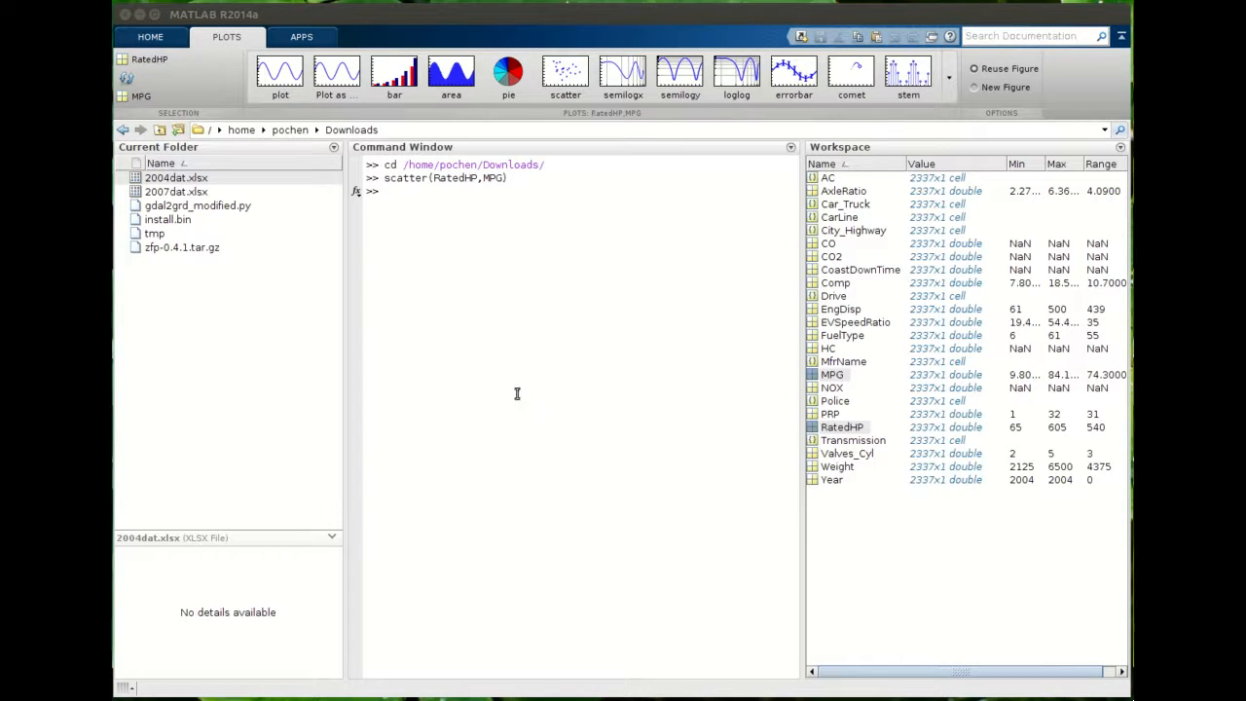
{"action": "left_click", "coordinate": [431, 200]}
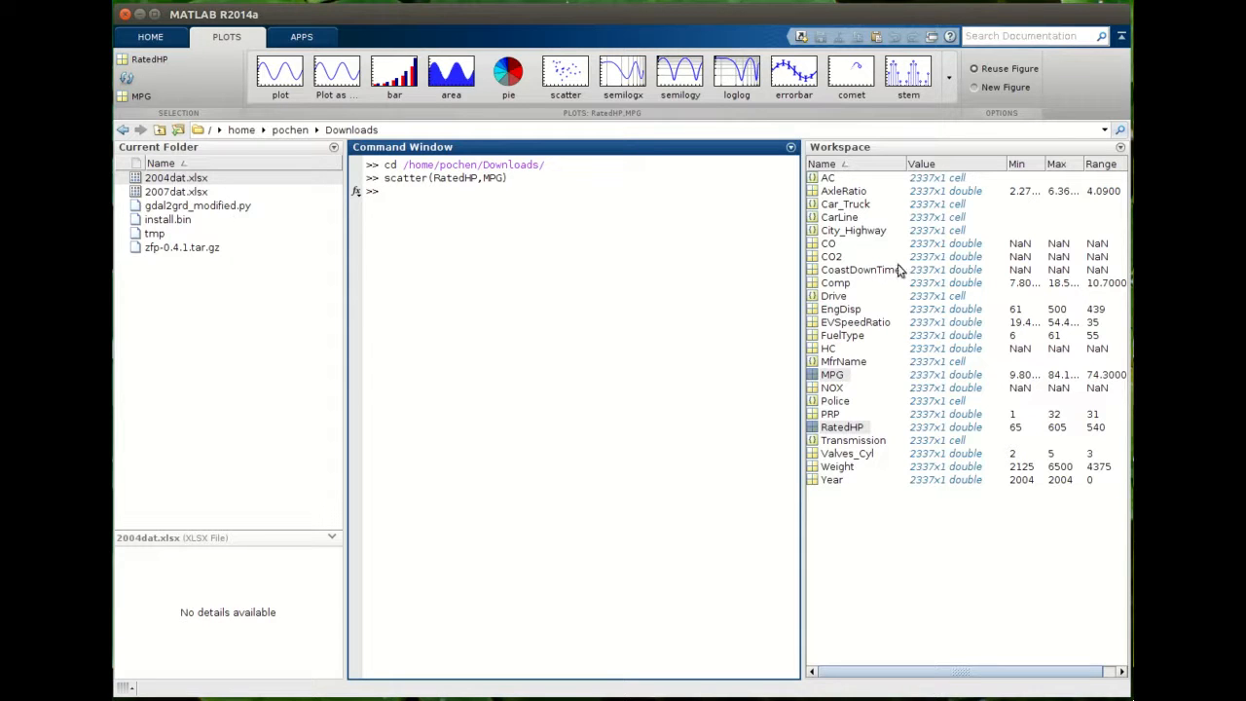
{"action": "left_click", "coordinate": [143, 43]}
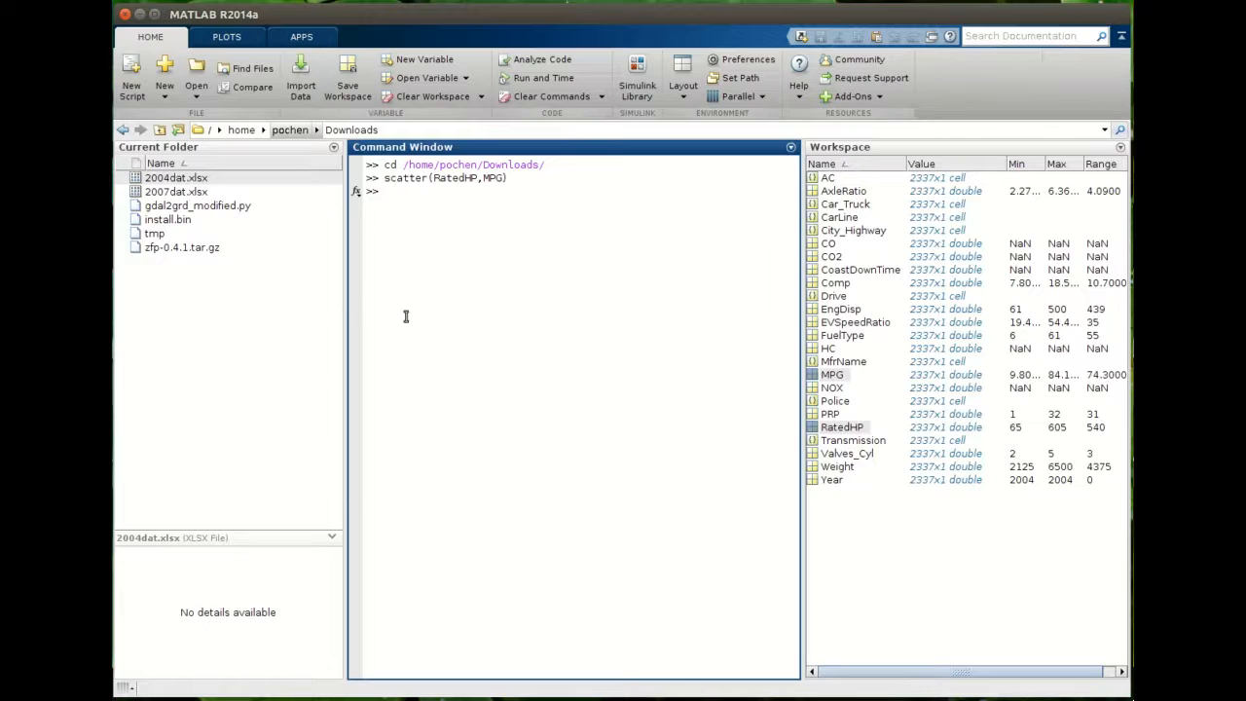
{"action": "left_click", "coordinate": [414, 98]}
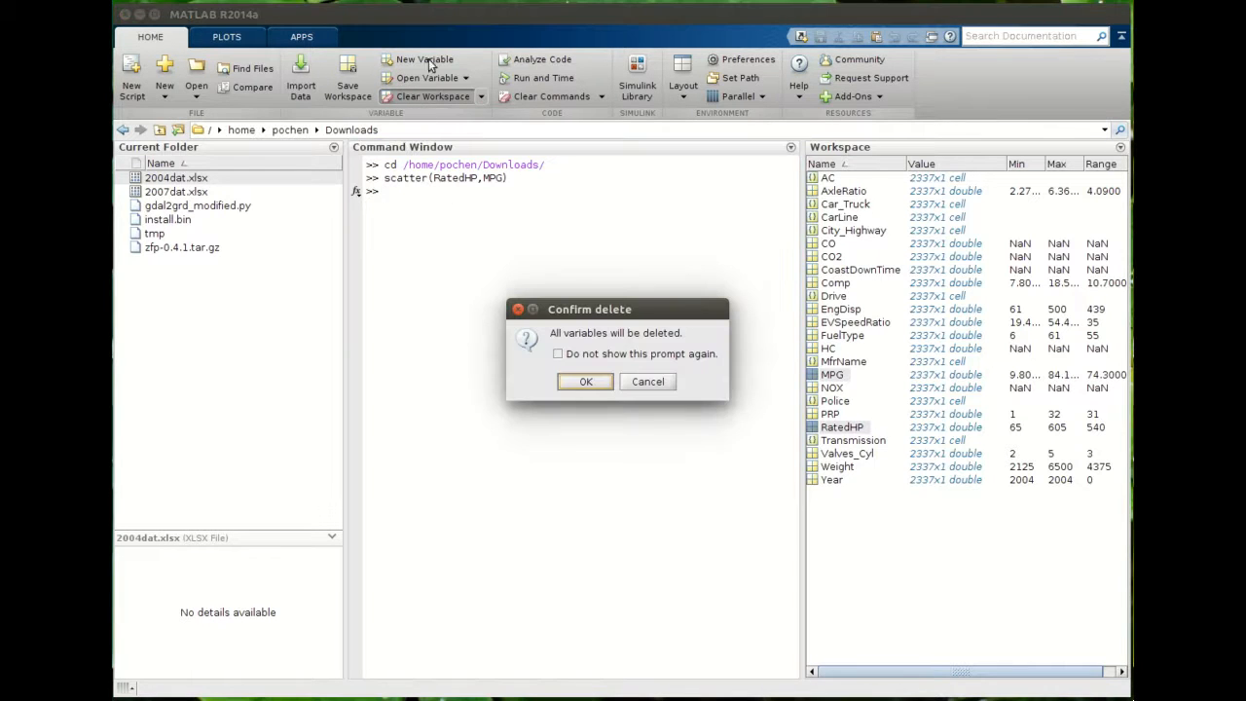
{"action": "left_click", "coordinate": [586, 382]}
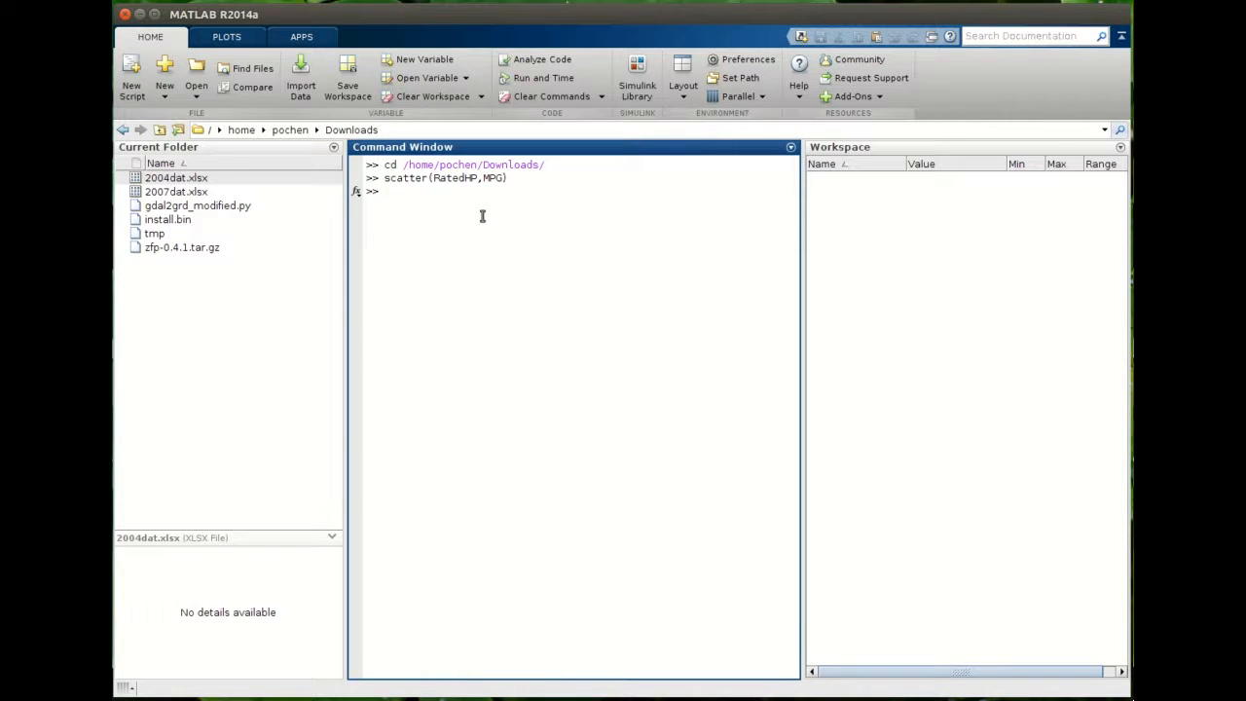
{"action": "type", "text": "lear al"}
{"action": "key", "text": "Return"}
- Open the Import window for 2004dat.xlsx and choose to import the data as a Table
{"action": "left_click_drag", "start_coordinate": [798, 334], "coordinate": [896, 344]}
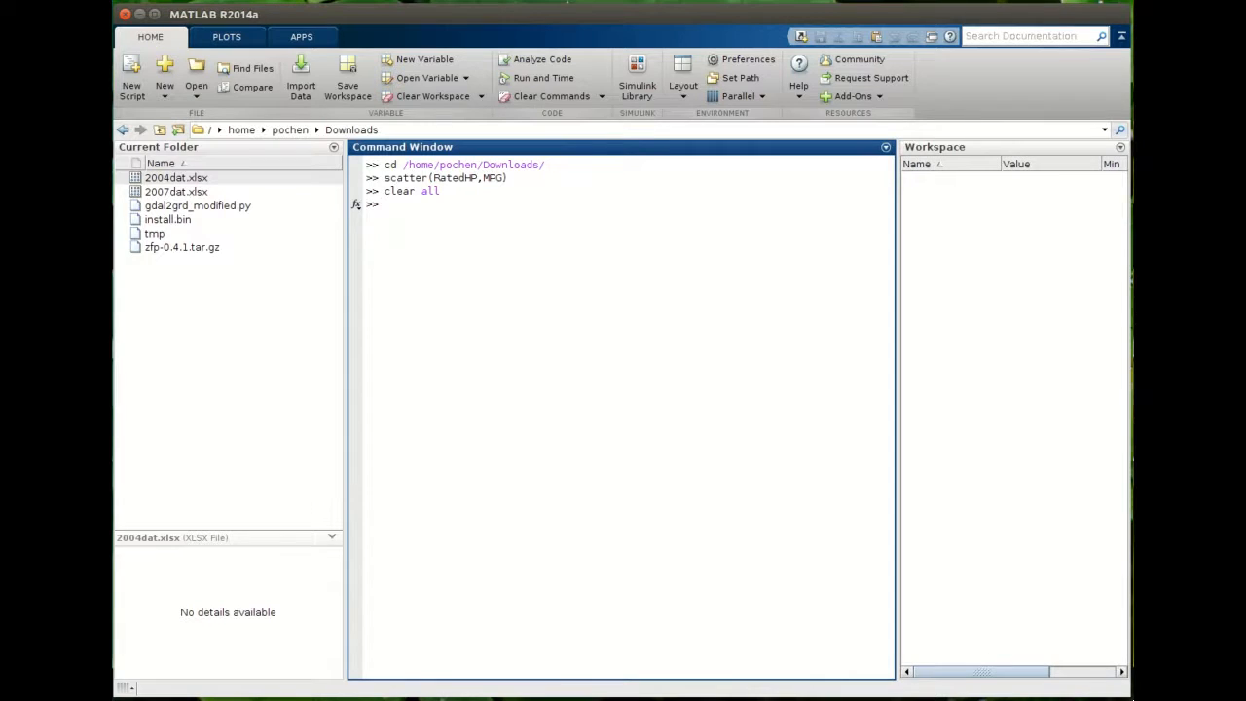
{"action": "right_click", "coordinate": [192, 182]}
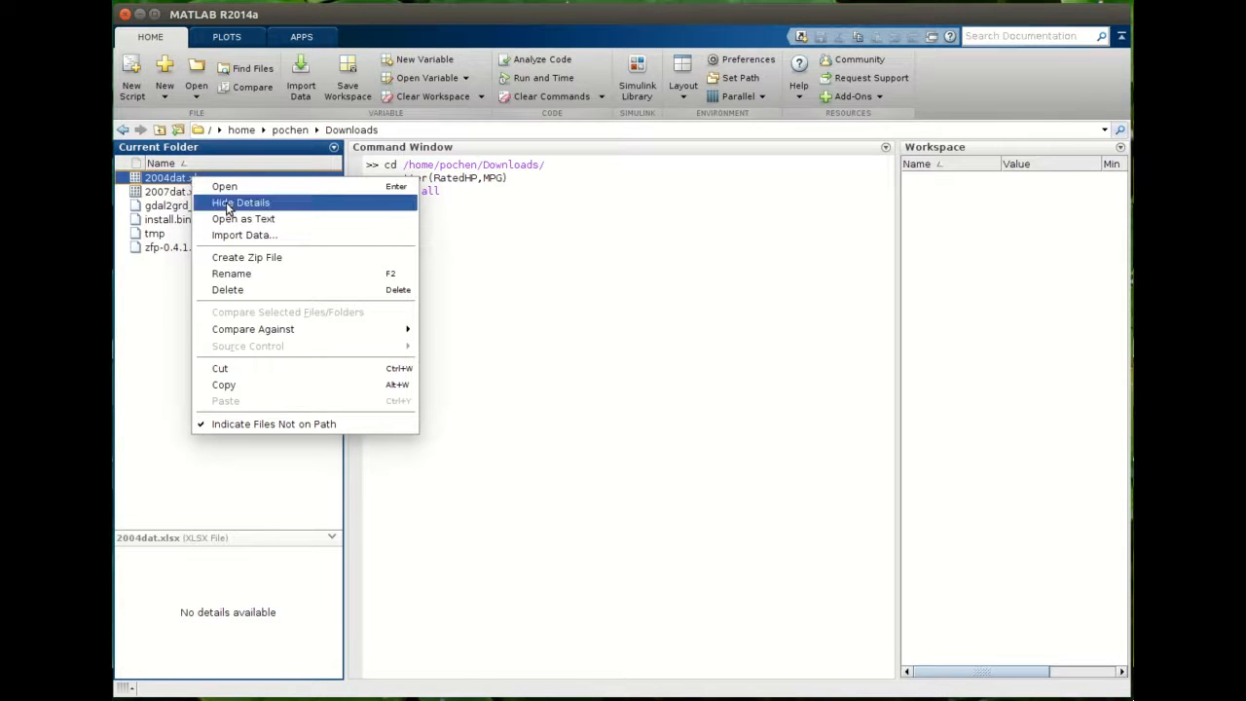
{"action": "left_click", "coordinate": [244, 235]}
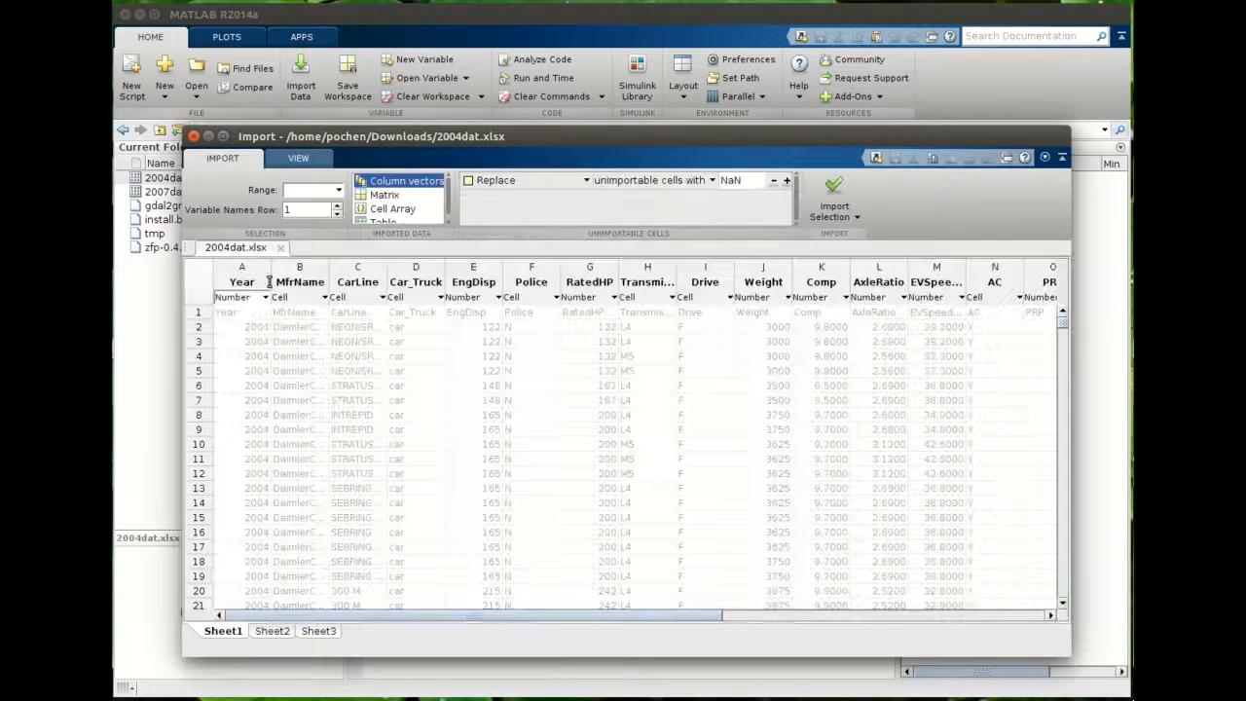
{"action": "left_click_drag", "start_coordinate": [342, 137], "coordinate": [341, 121]}
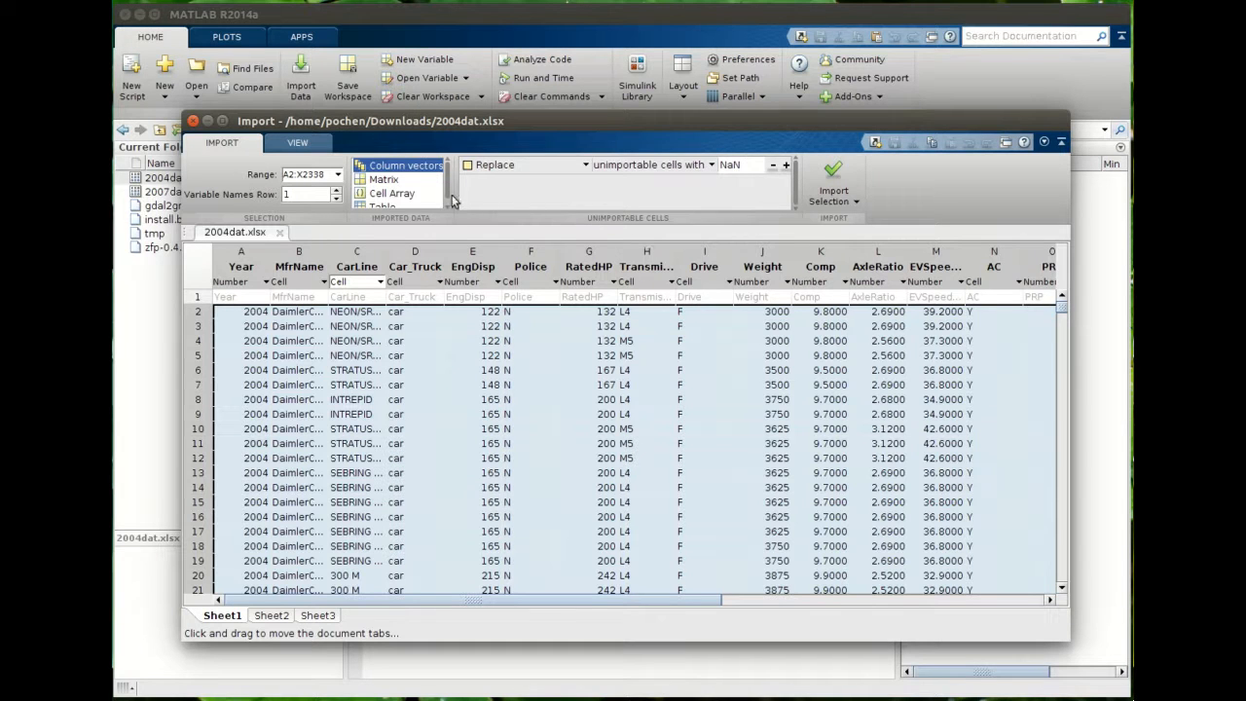
{"action": "left_click_drag", "start_coordinate": [446, 178], "coordinate": [447, 199]}
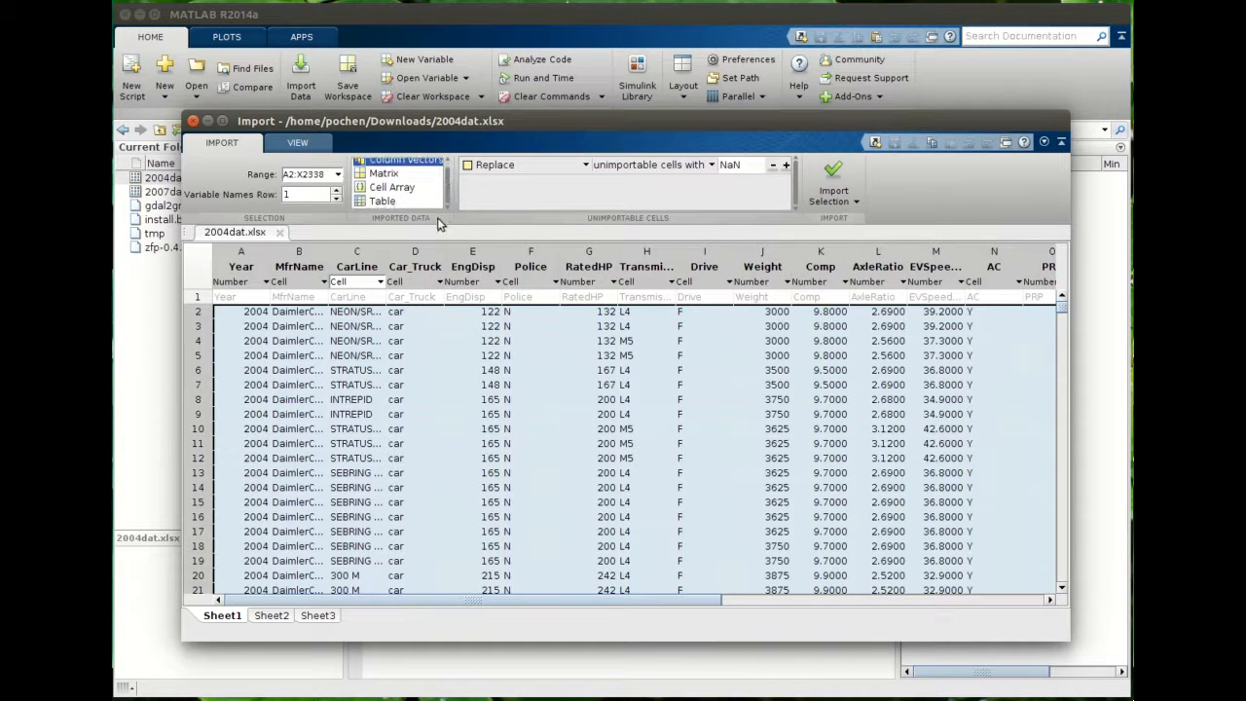
{"action": "left_click", "coordinate": [377, 202]}
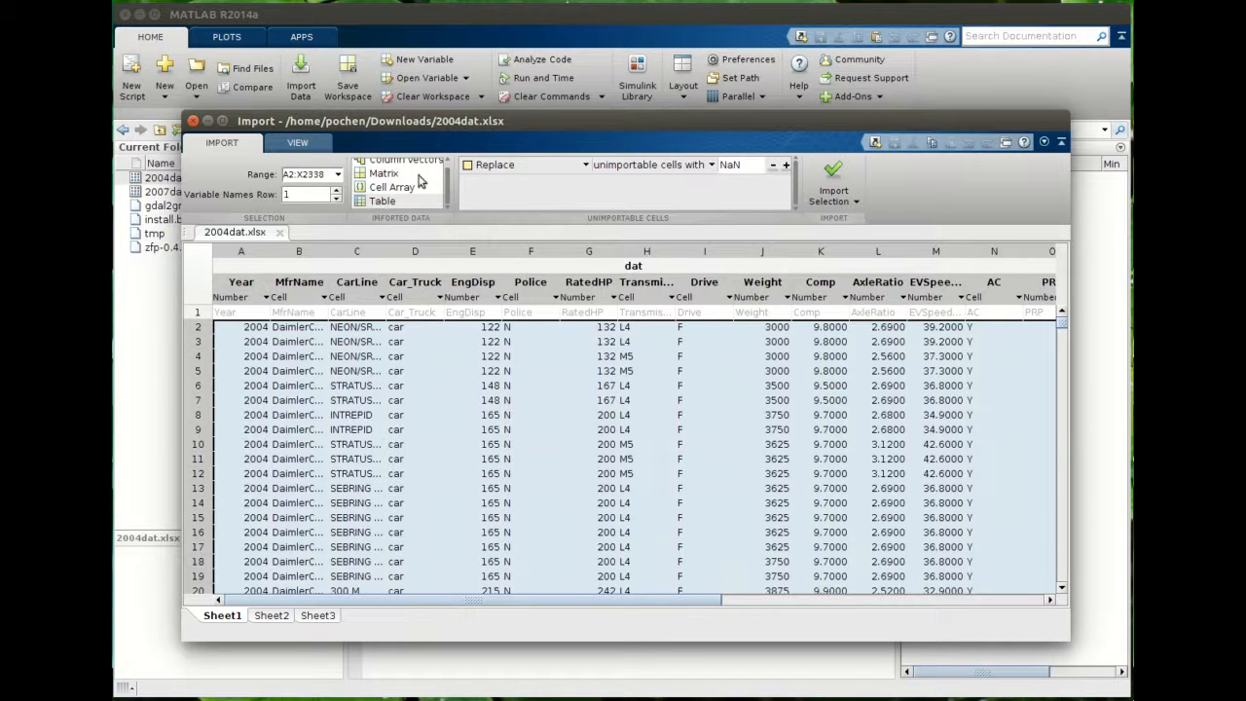
- Name the imported table variable carData
{"action": "scroll", "coordinate": [447, 174], "scroll_direction": "up", "scroll_amount": 1}
{"action": "scroll", "coordinate": [447, 185], "scroll_direction": "down", "scroll_amount": 1}
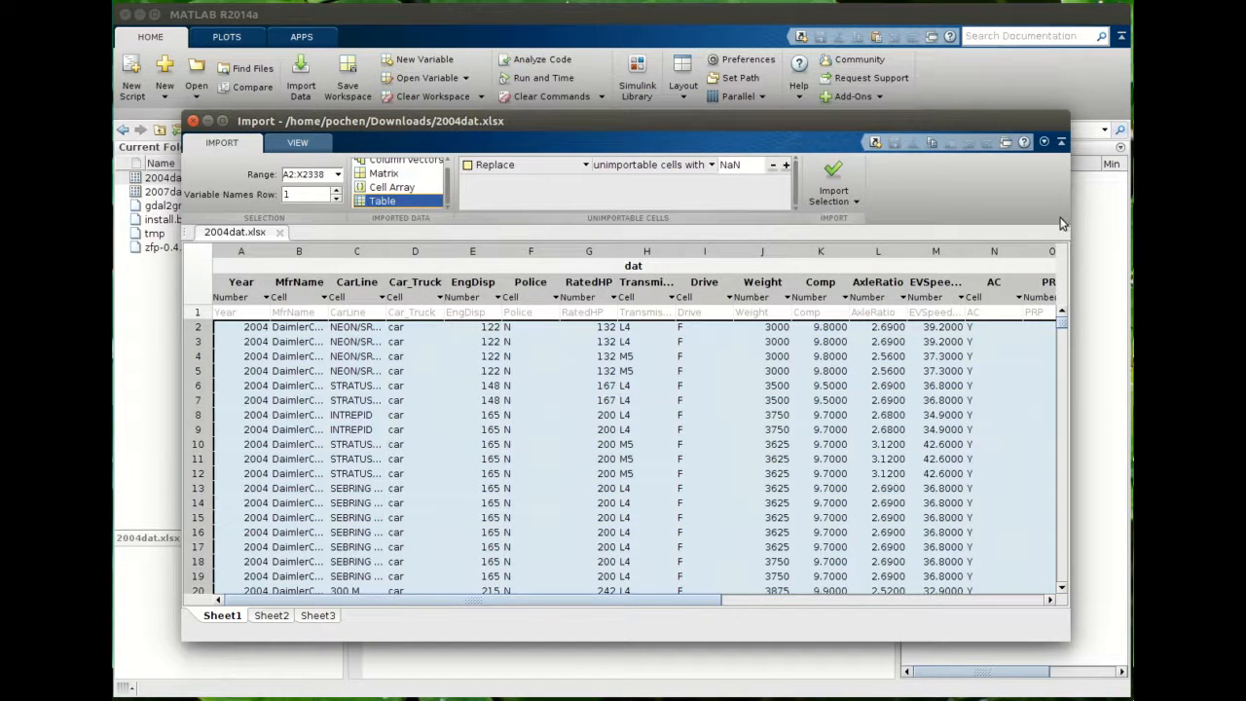
{"action": "left_click_drag", "start_coordinate": [974, 121], "coordinate": [924, 127]}
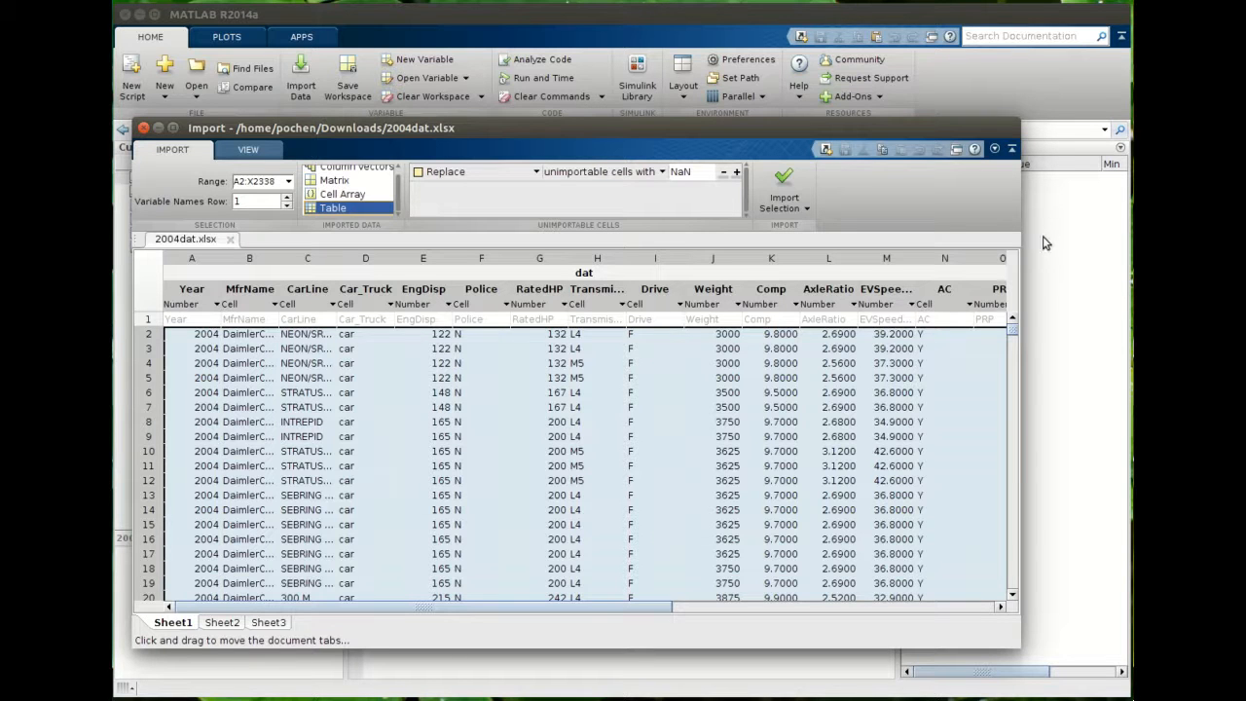
{"action": "left_click", "coordinate": [581, 274]}
{"action": "type", "text": "carData"}
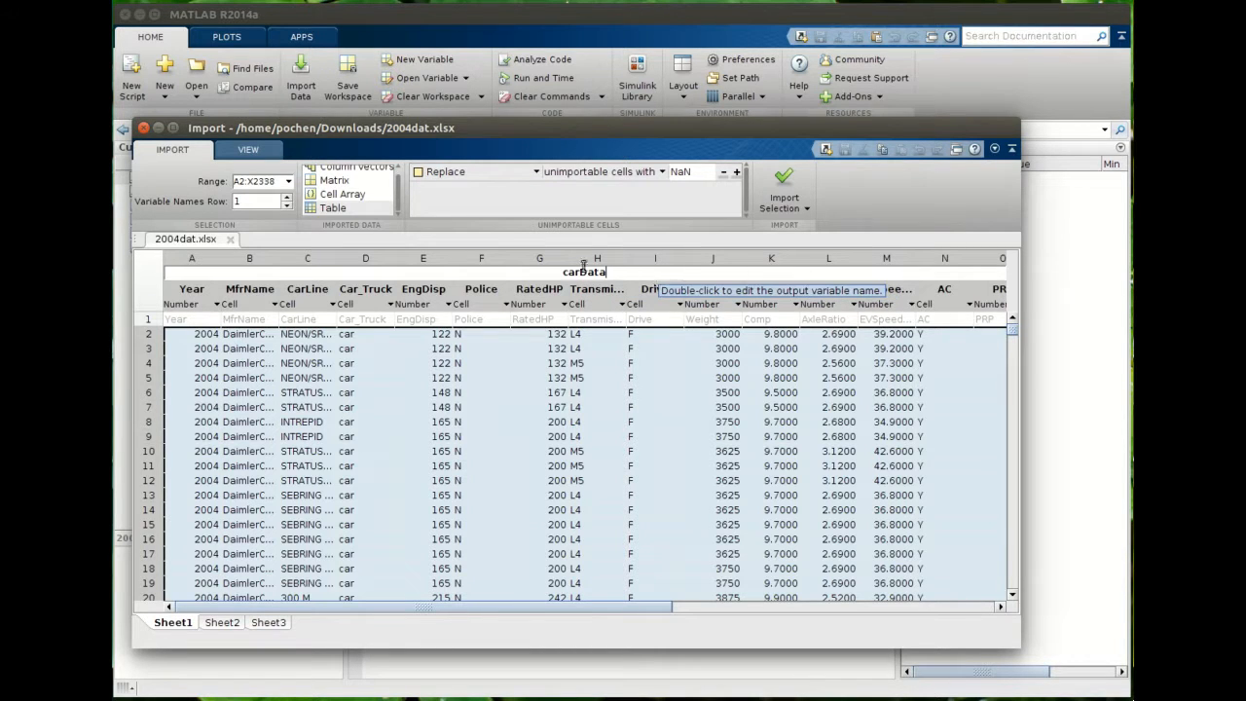
- Generate an import script from the selection instead of importing the data directly
{"action": "left_click", "coordinate": [804, 208]}
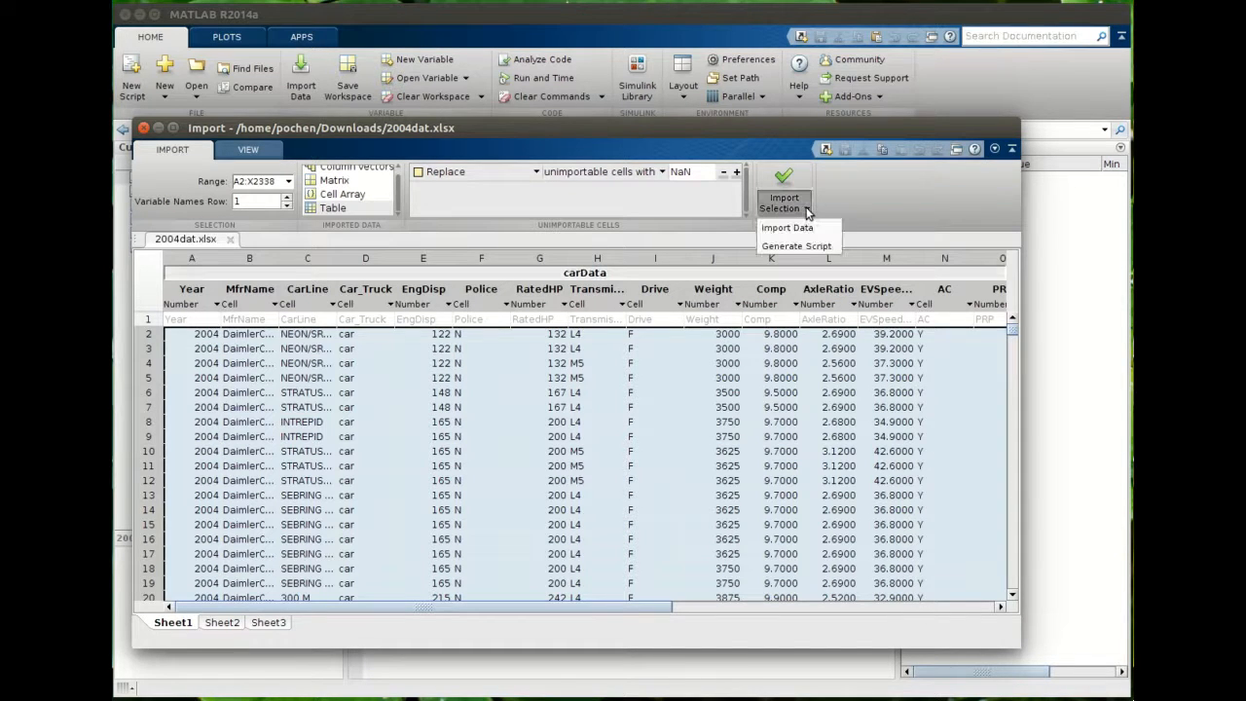
{"action": "left_click", "coordinate": [770, 248]}
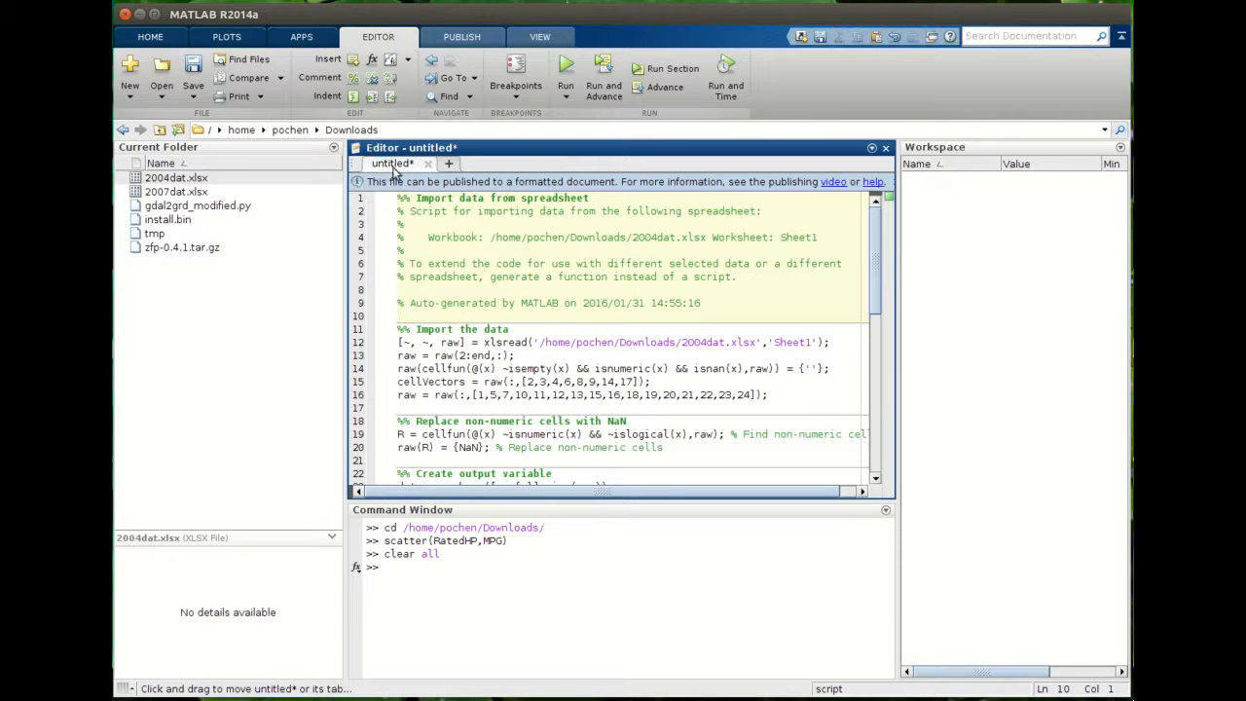
{"action": "scroll", "coordinate": [506, 346], "scroll_direction": "down", "scroll_amount": 6}
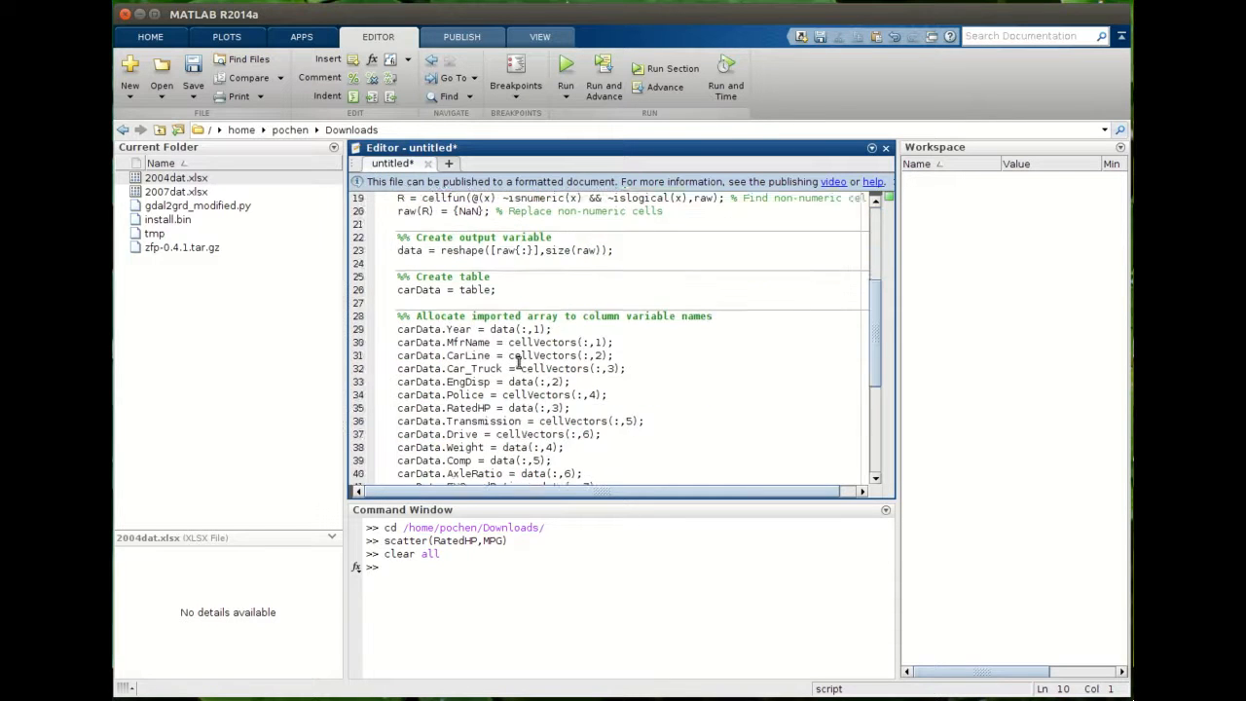
{"action": "scroll", "coordinate": [519, 362], "scroll_direction": "down", "scroll_amount": 5}
{"action": "scroll", "coordinate": [533, 352], "scroll_direction": "up", "scroll_amount": 11}
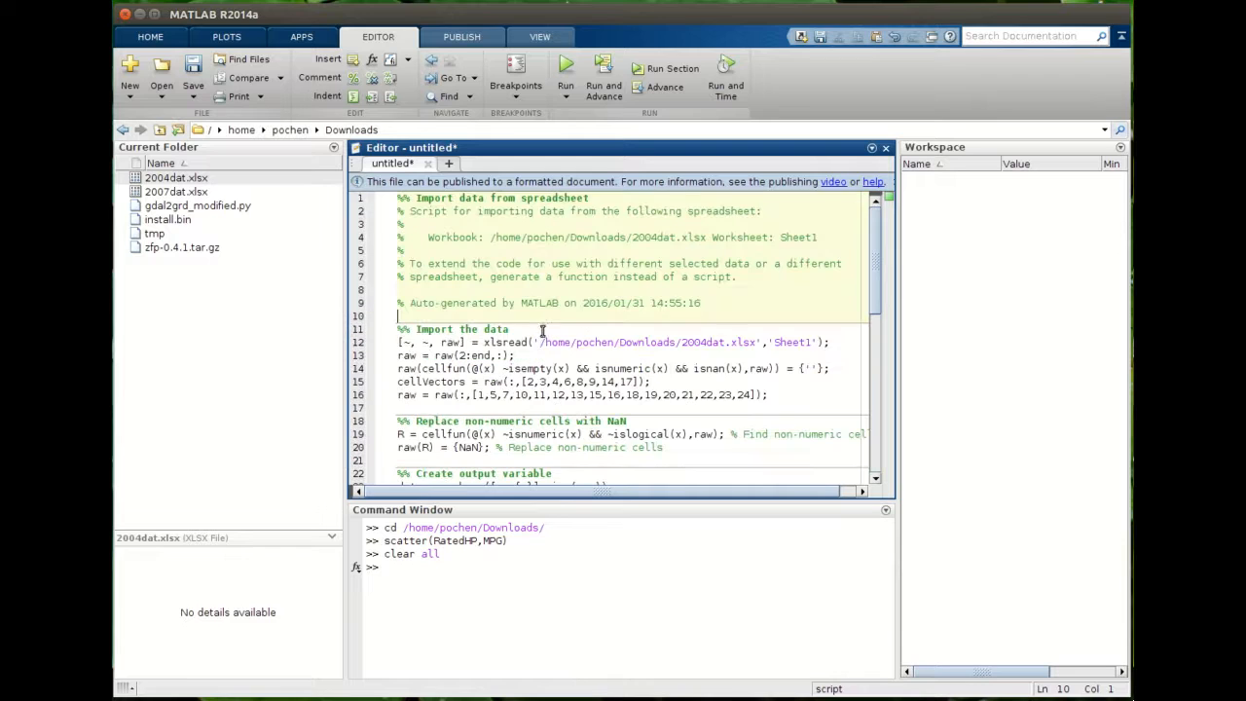
- Read through the generated script's header comments and data-import code
{"action": "left_click", "coordinate": [423, 290]}
{"action": "double_click", "coordinate": [400, 212]}
{"action": "left_click", "coordinate": [396, 281]}
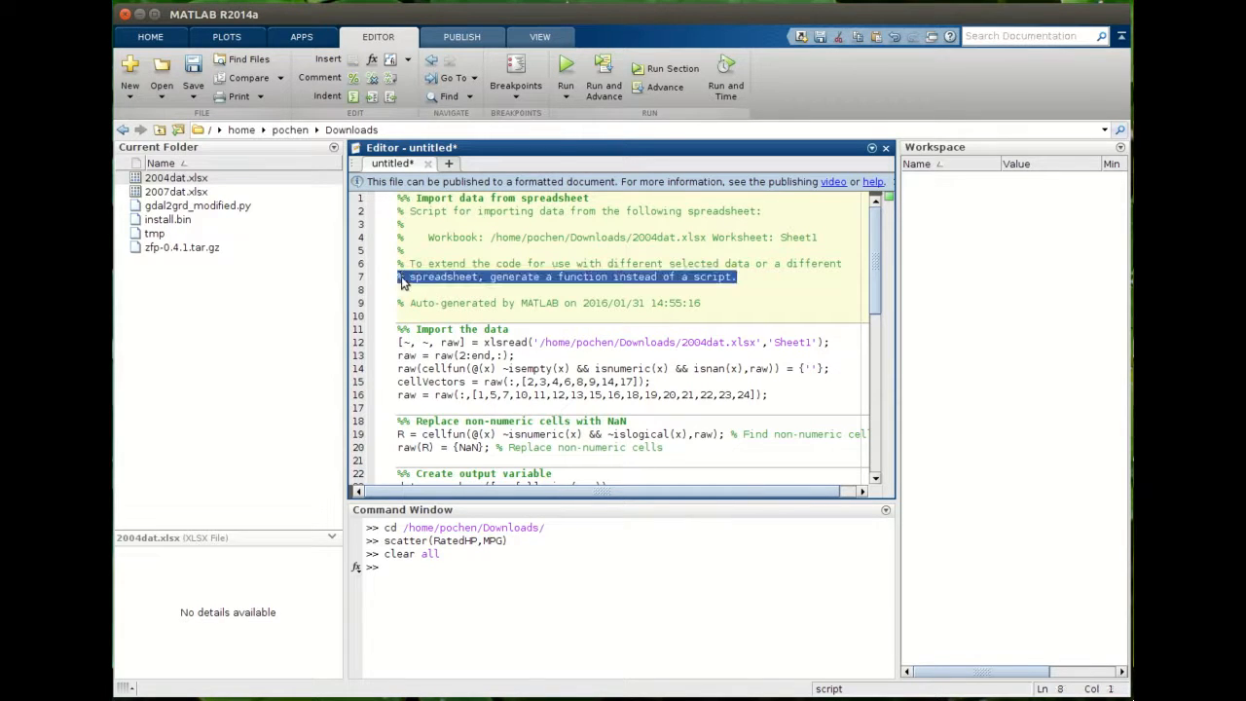
{"action": "left_click", "coordinate": [401, 276]}
{"action": "left_click", "coordinate": [400, 257]}
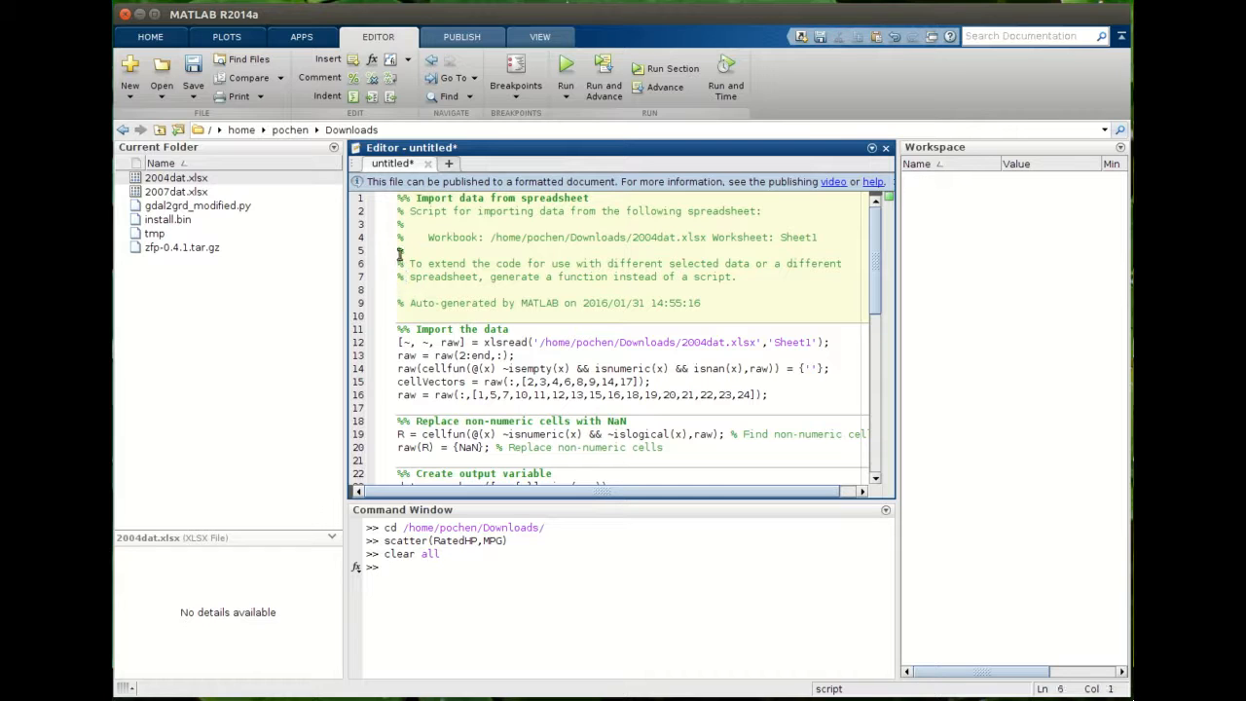
{"action": "left_click", "coordinate": [405, 263]}
{"action": "left_click_drag", "start_coordinate": [410, 263], "coordinate": [856, 263]}
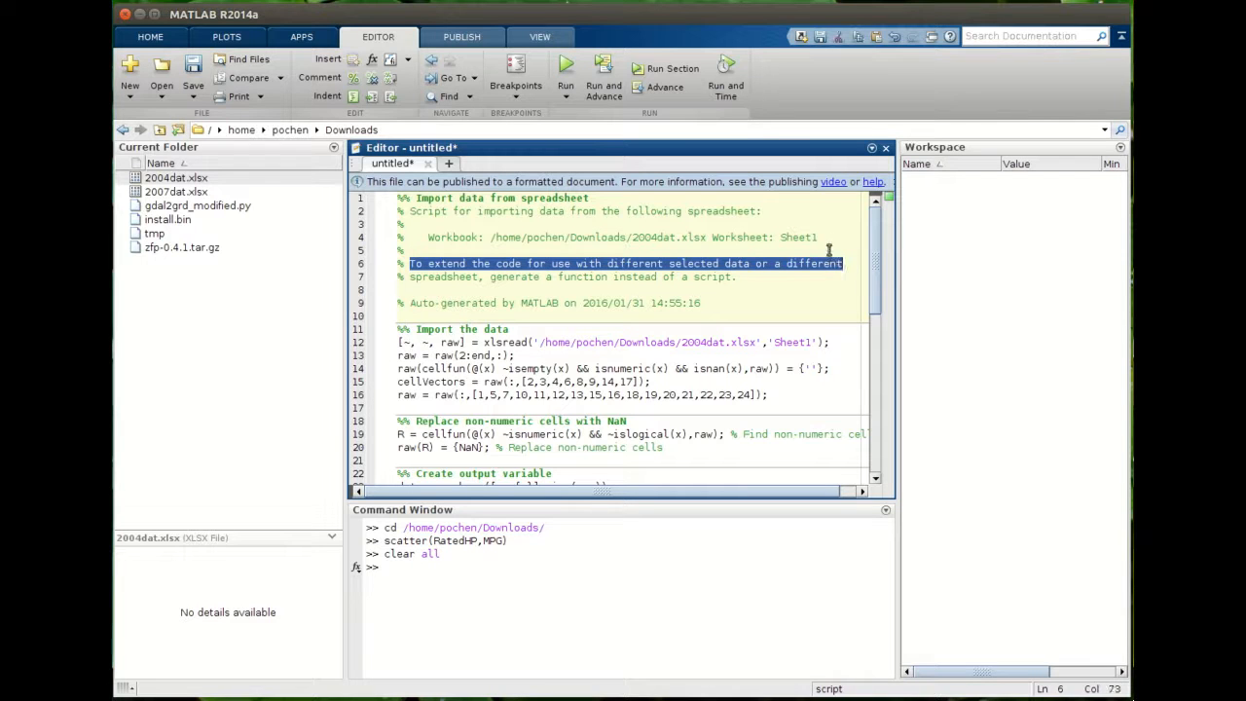
{"action": "left_click", "coordinate": [743, 276]}
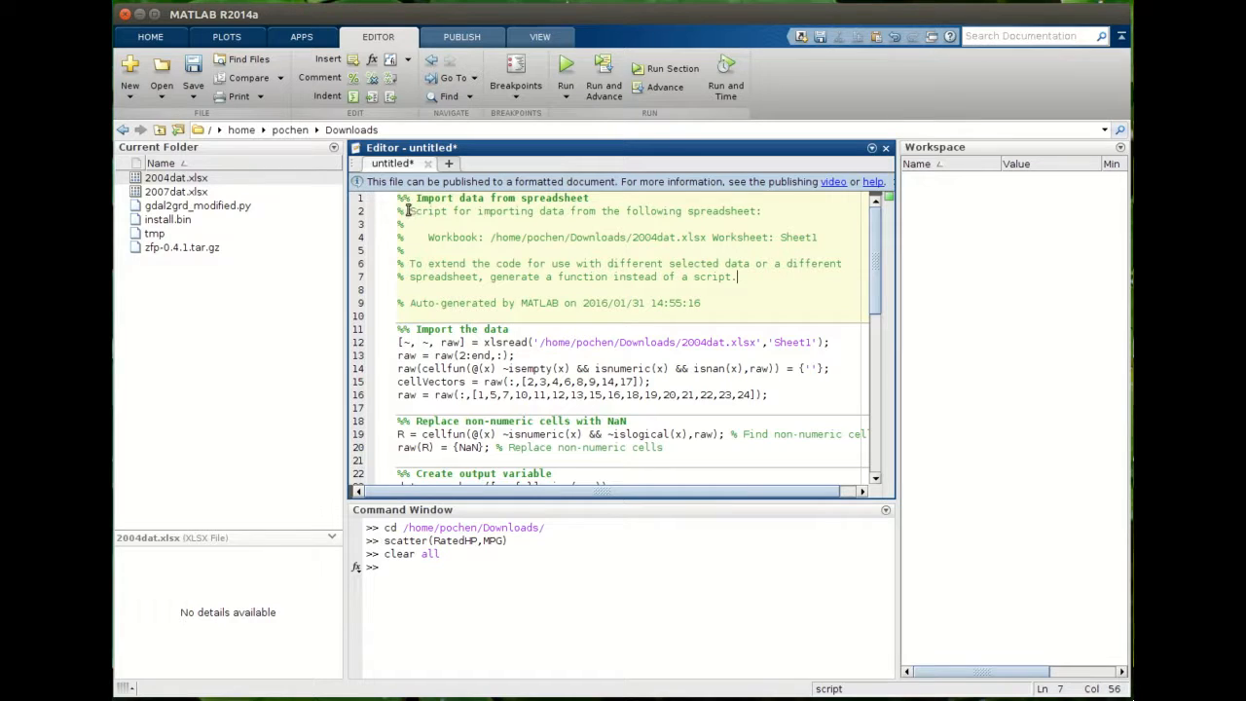
{"action": "left_click_drag", "start_coordinate": [405, 210], "coordinate": [784, 228]}
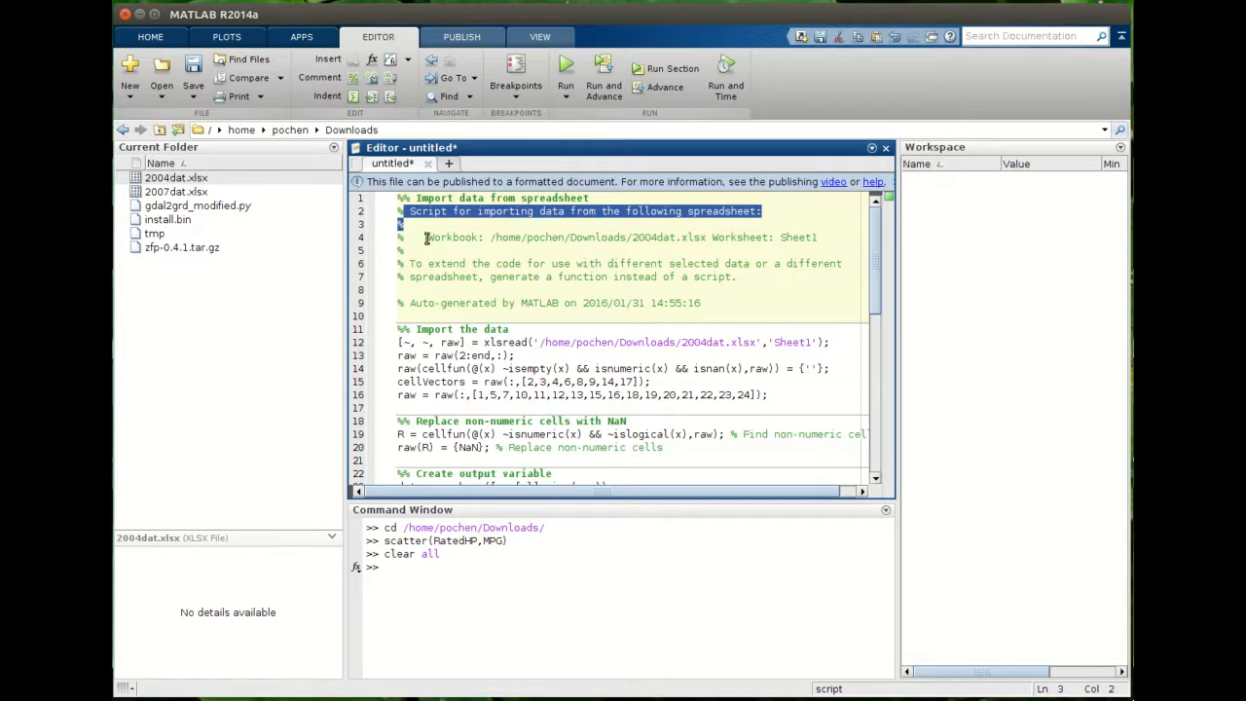
{"action": "left_click_drag", "start_coordinate": [425, 238], "coordinate": [865, 243]}
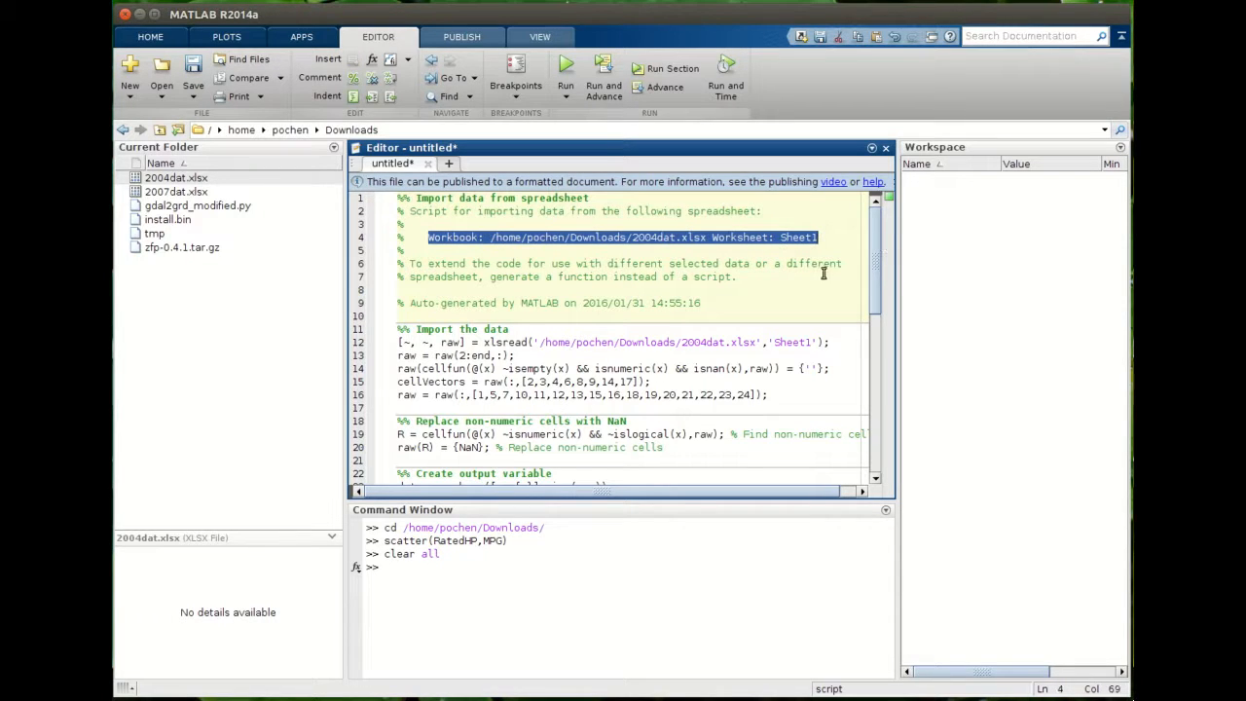
{"action": "left_click", "coordinate": [721, 279]}
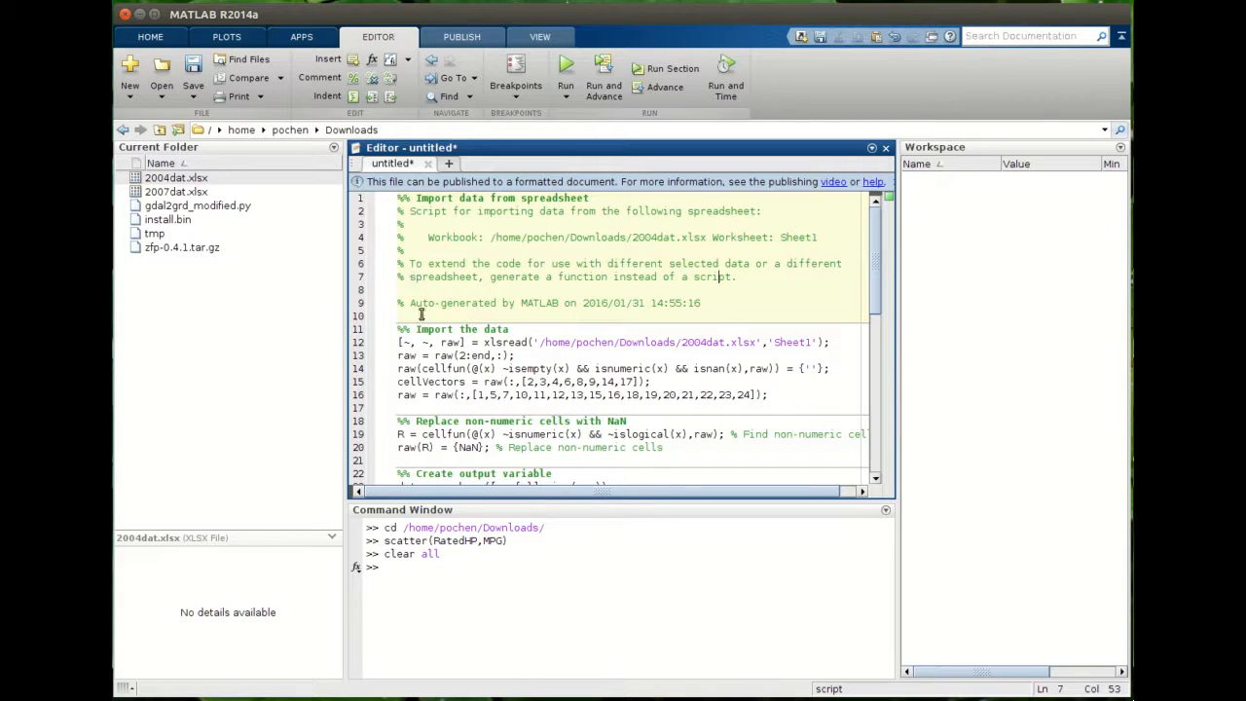
{"action": "left_click_drag", "start_coordinate": [396, 198], "coordinate": [701, 315]}
{"action": "left_click", "coordinate": [581, 356]}
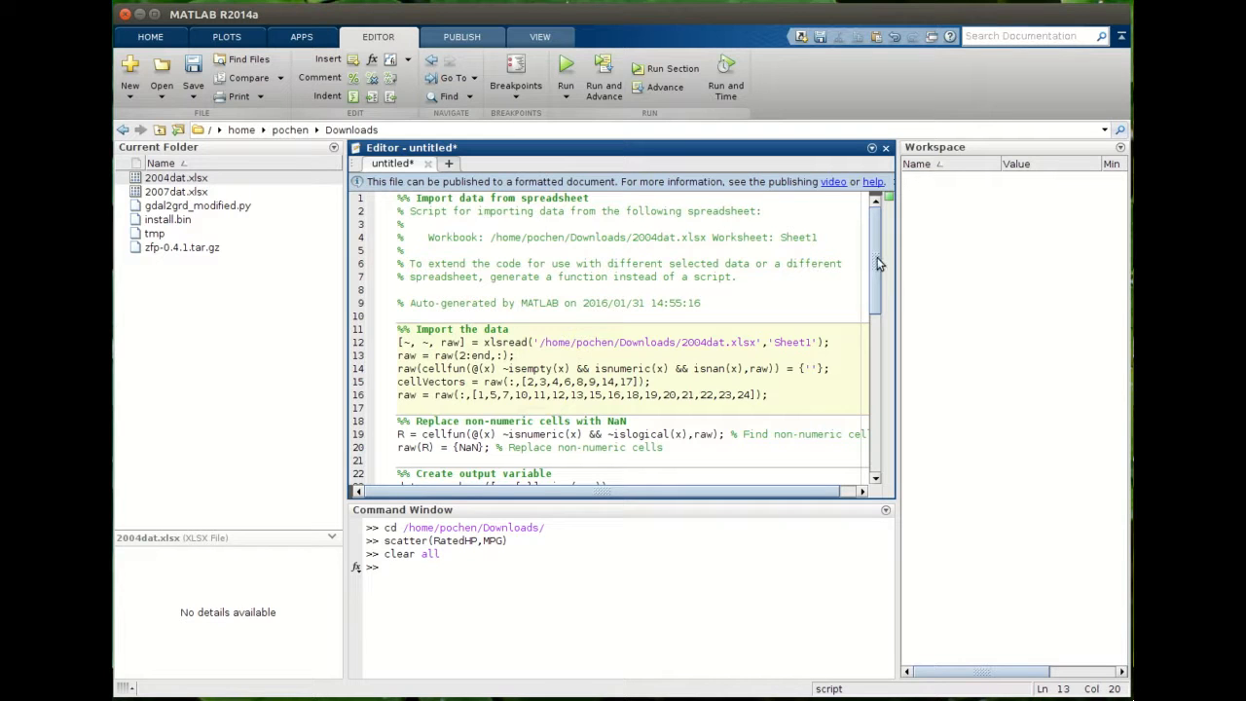
{"action": "scroll", "coordinate": [881, 263], "scroll_direction": "down", "scroll_amount": 4}
{"action": "scroll", "coordinate": [703, 267], "scroll_direction": "up", "scroll_amount": 4}
{"action": "left_click", "coordinate": [628, 275]}
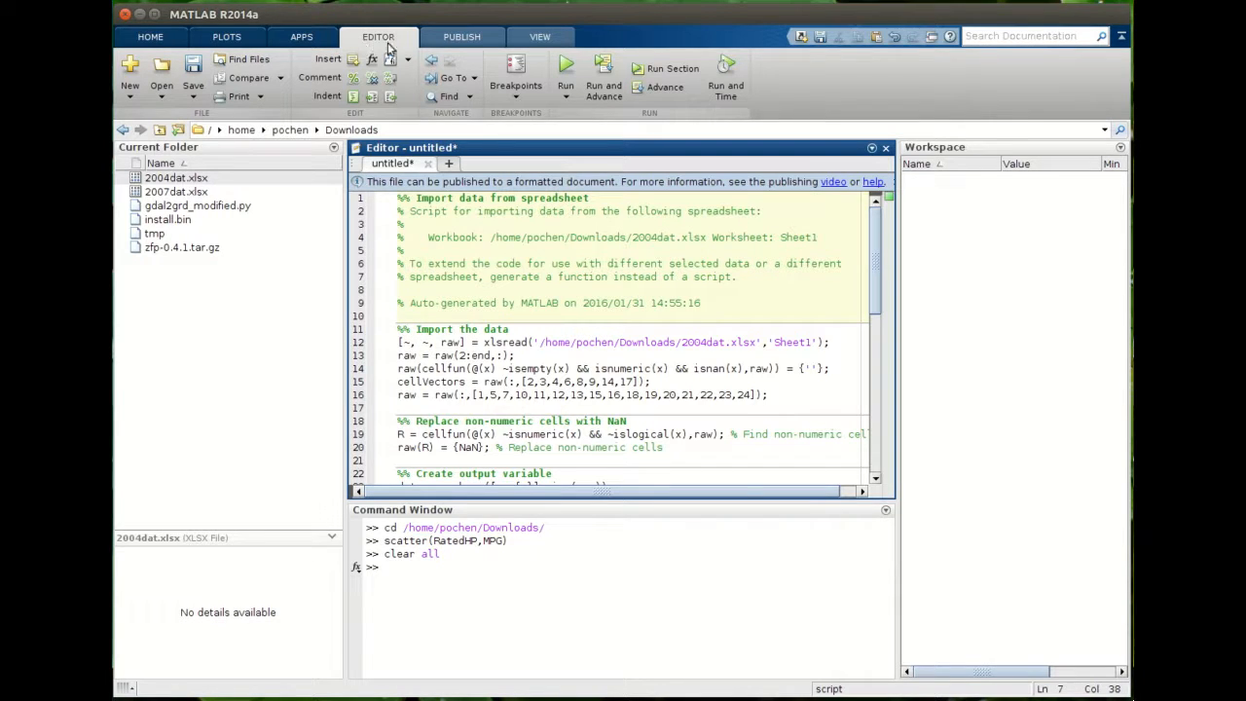
- Save the script as importScript.m in the Downloads folder
{"action": "left_click", "coordinate": [194, 66]}
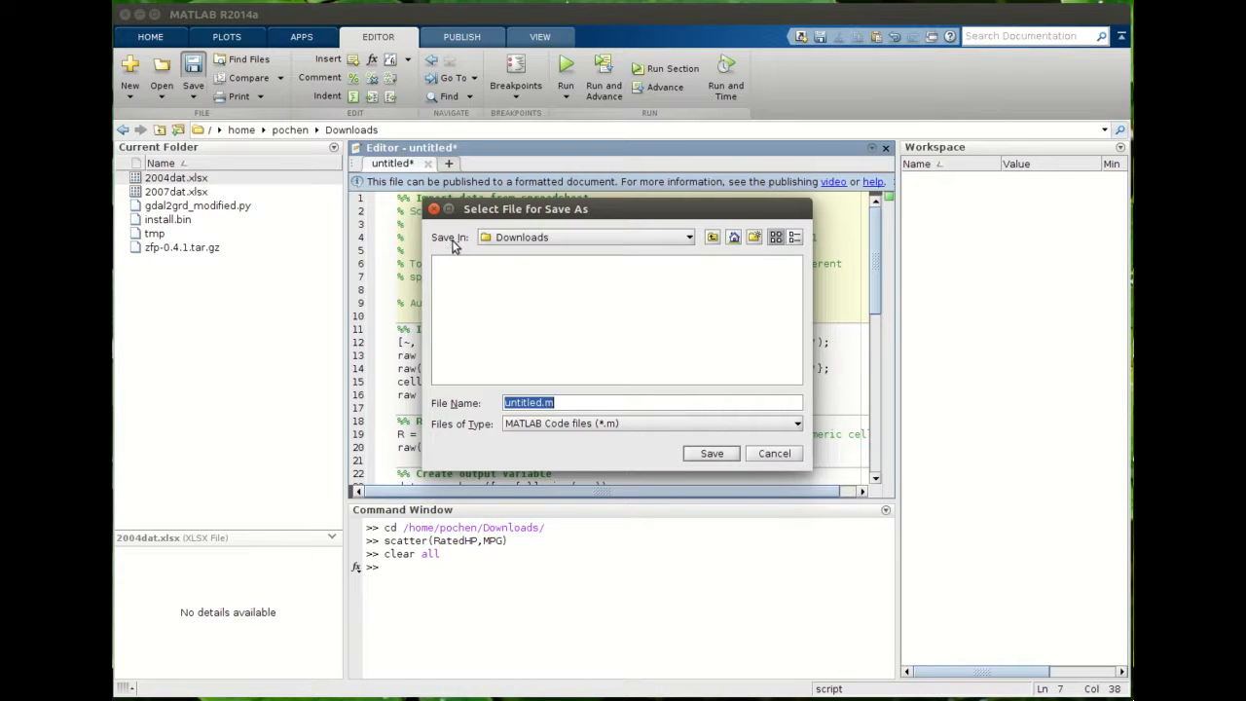
{"action": "left_click", "coordinate": [506, 237]}
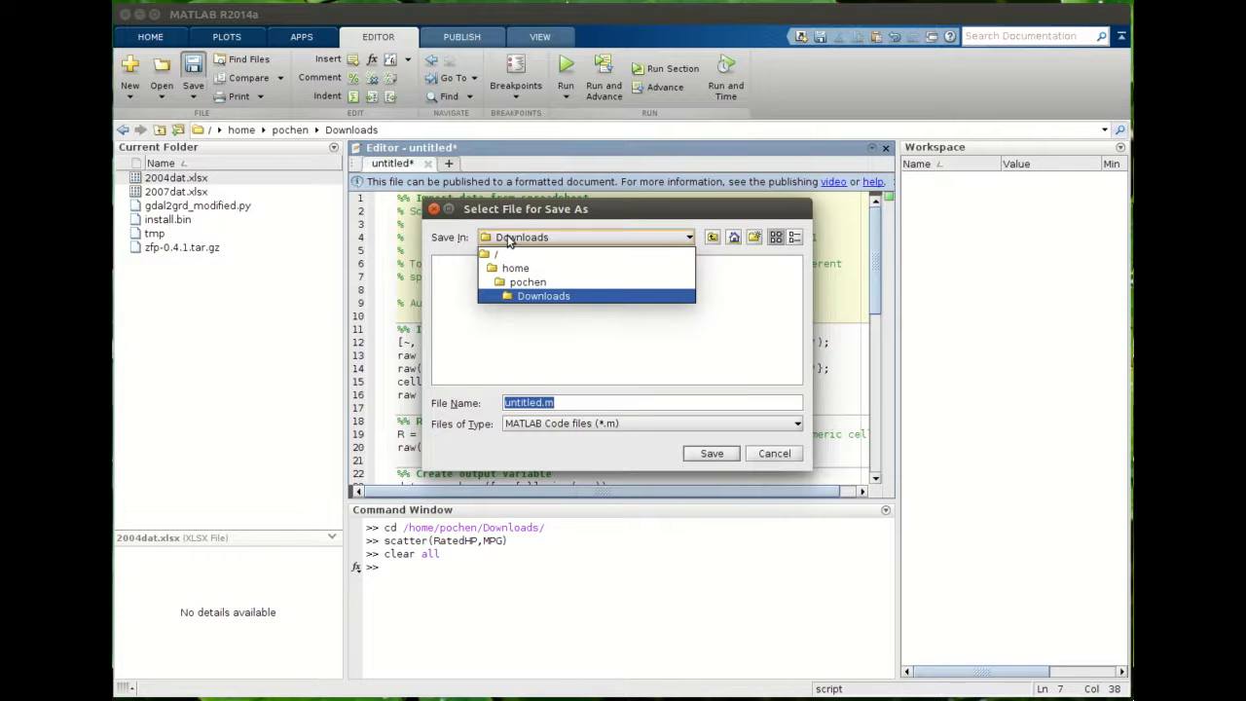
{"action": "left_click", "coordinate": [545, 295]}
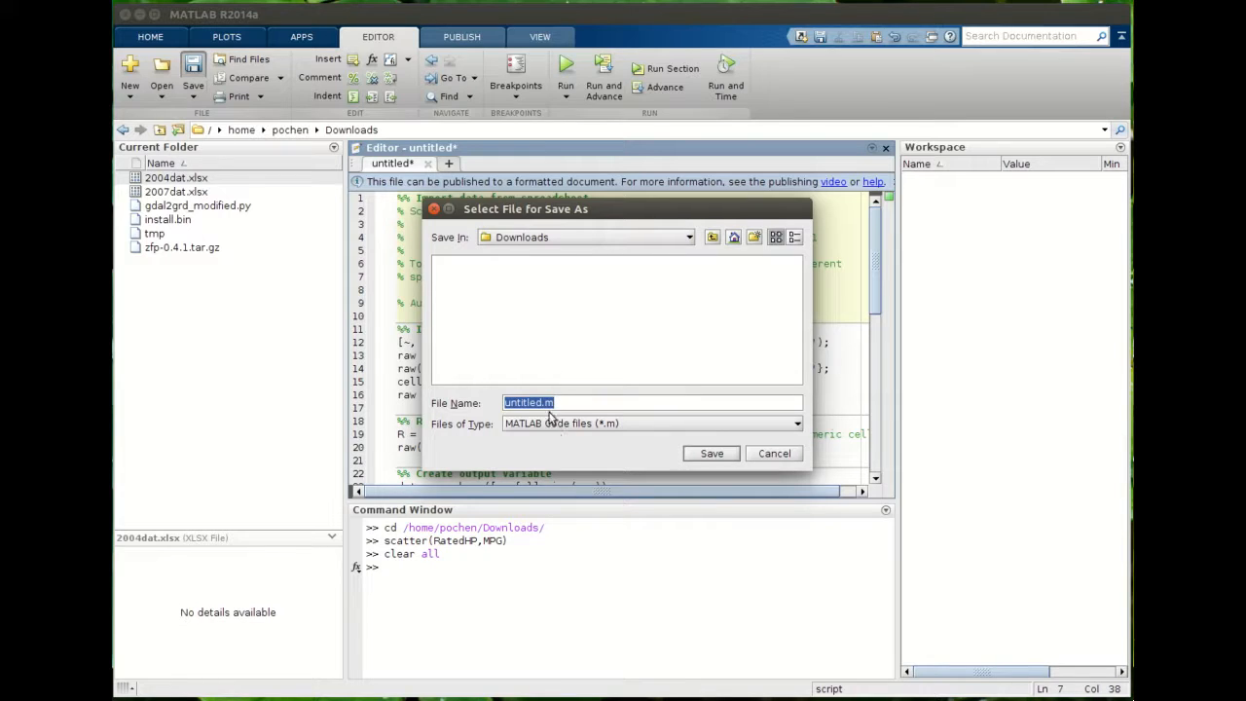
{"action": "left_click", "coordinate": [541, 404]}
{"action": "key", "text": "BackSpace"}
{"action": "key", "text": "BackSpace"}
{"action": "type", "text": "importScr"}
{"action": "left_click", "coordinate": [721, 454]}
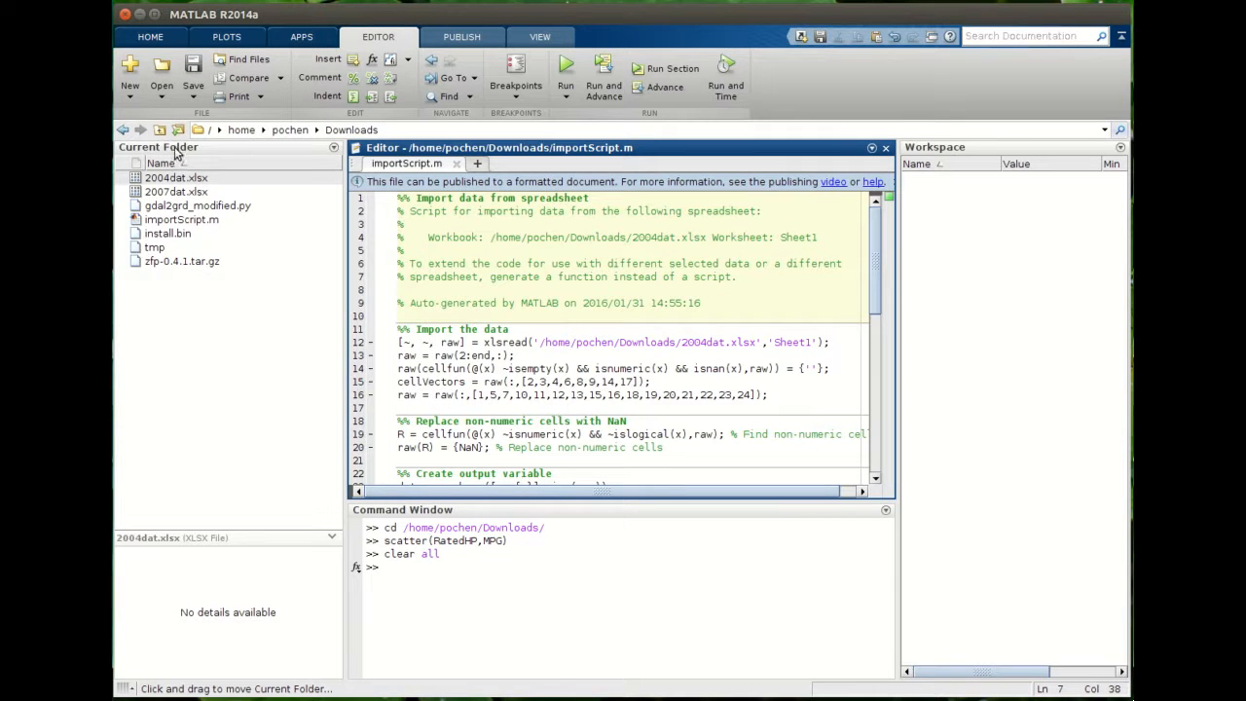
- Close the importScript.m editor tab and reopen the script from the Current Folder
{"action": "left_click", "coordinate": [169, 221]}
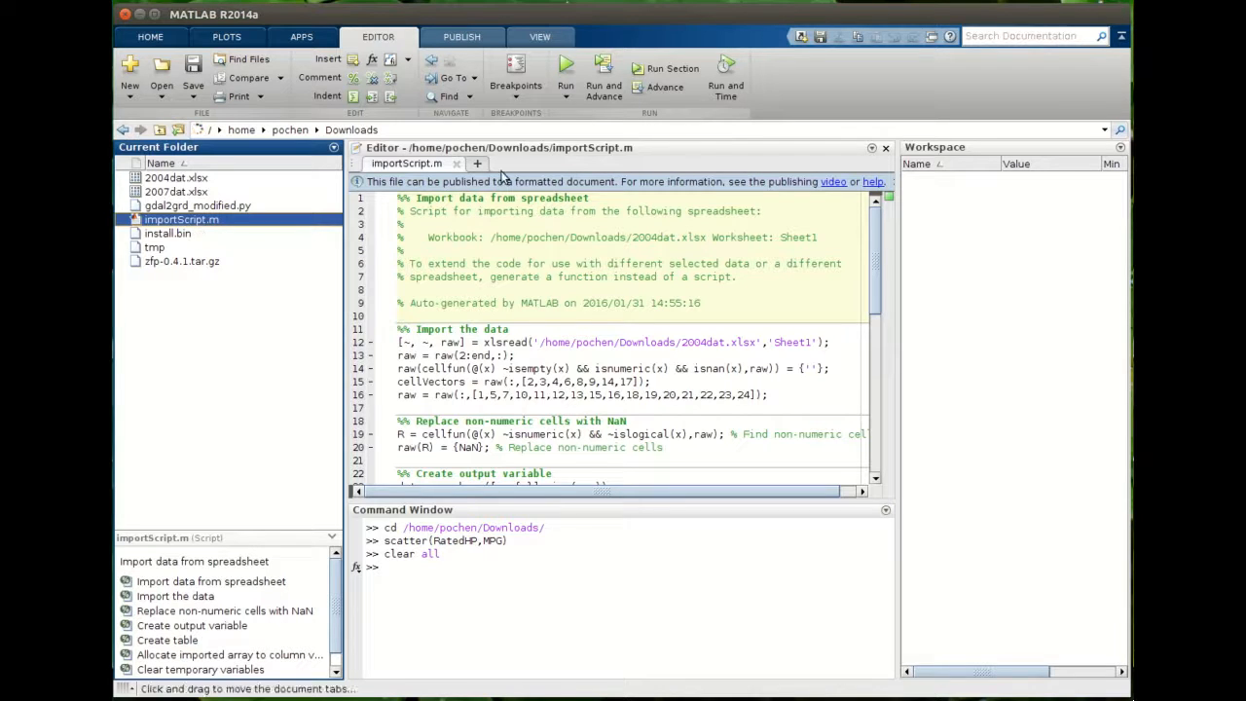
{"action": "left_click", "coordinate": [458, 165]}
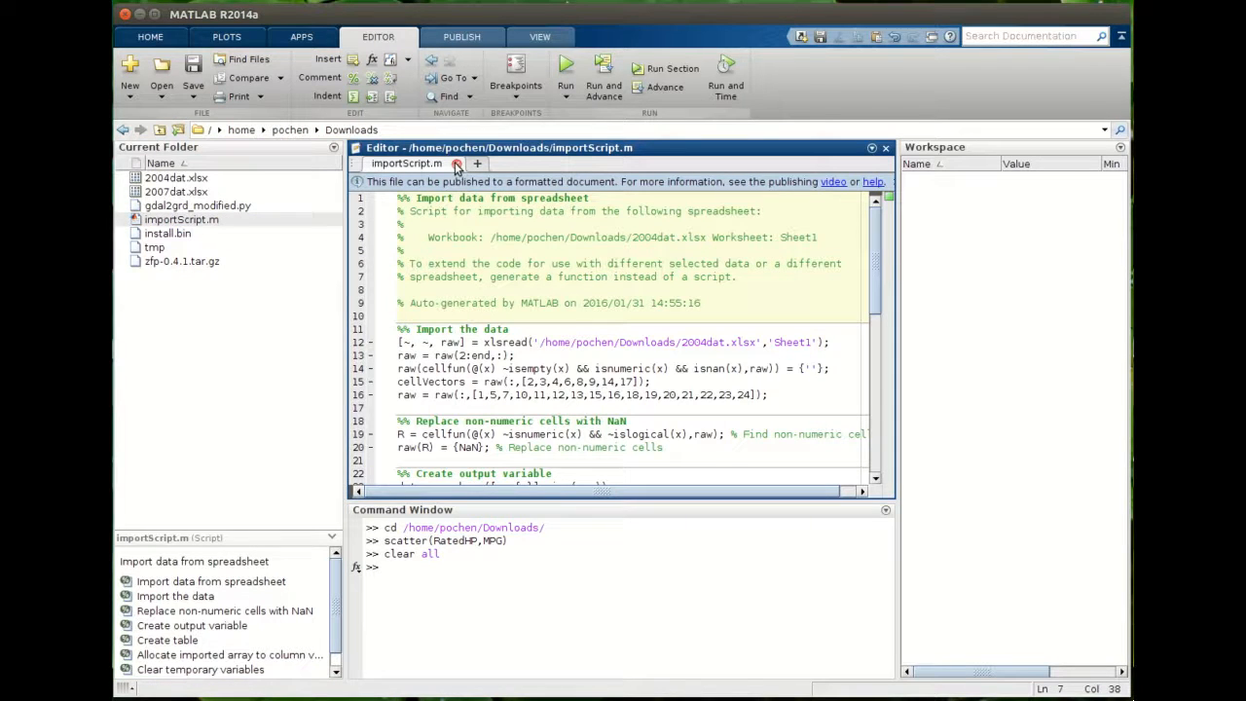
{"action": "left_click", "coordinate": [458, 165]}
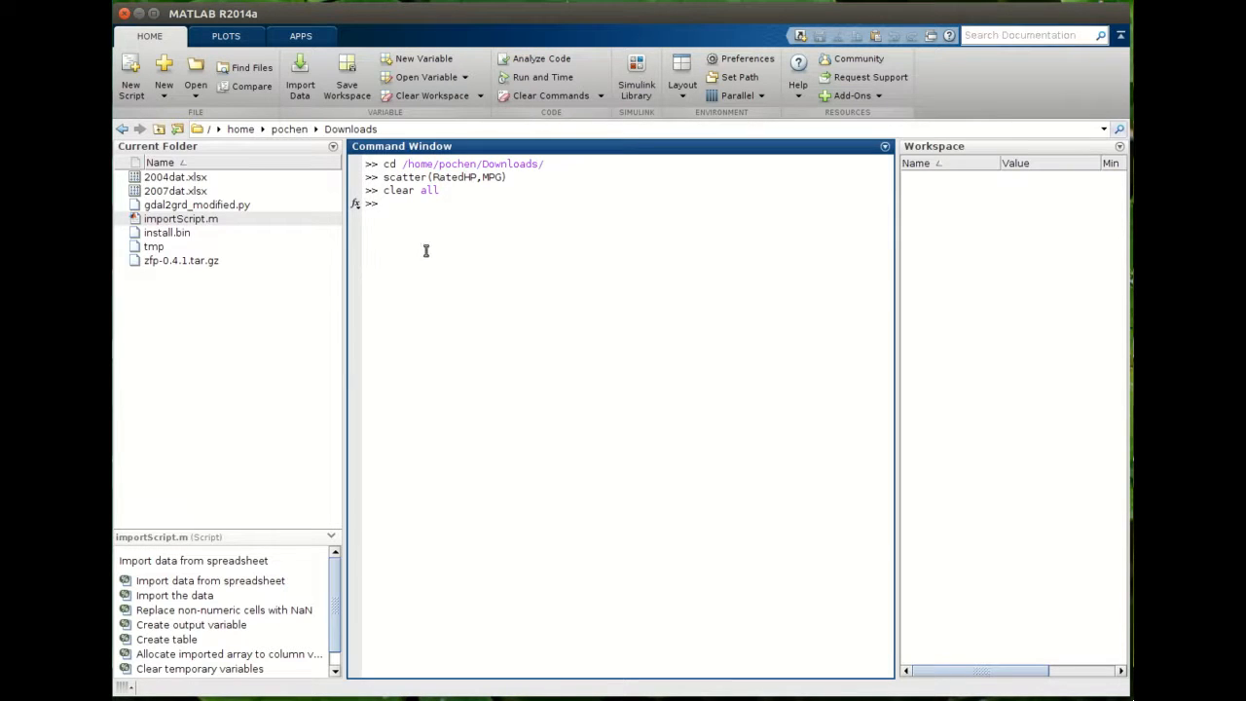
{"action": "double_click", "coordinate": [184, 220]}
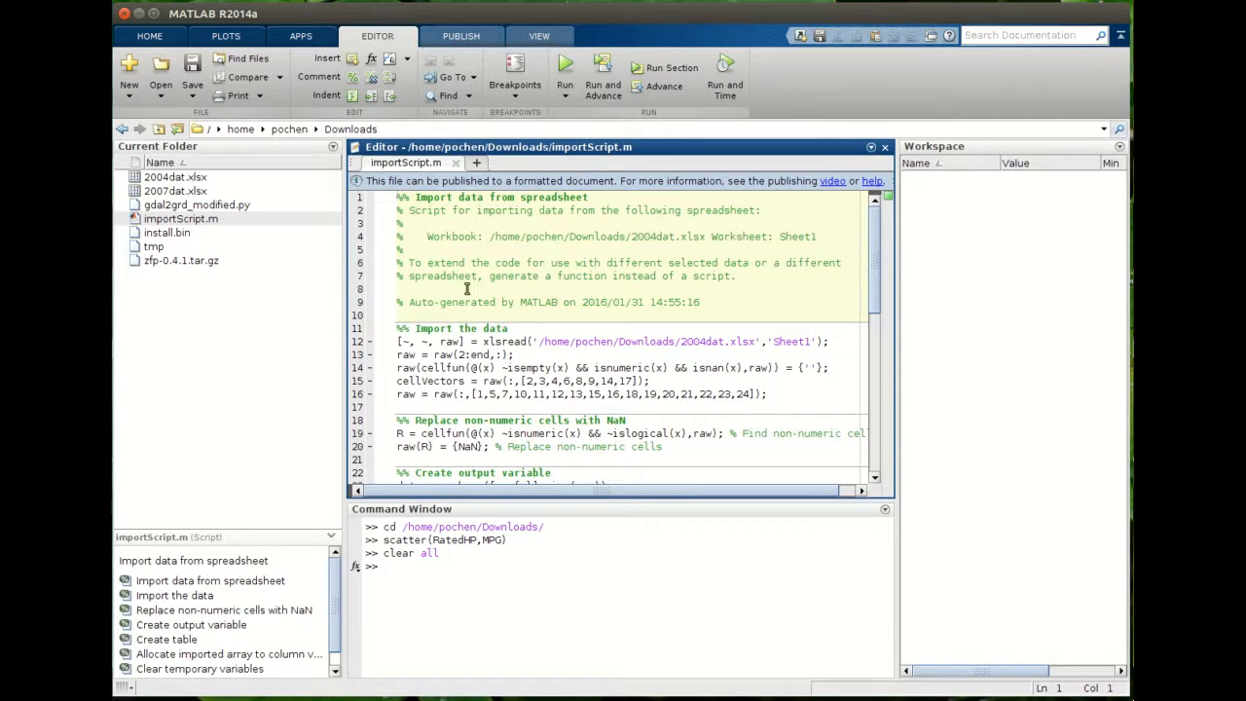
- Run the import script from the editor to load the spreadsheet data into the workspace
{"action": "scroll", "coordinate": [498, 331], "scroll_direction": "down", "scroll_amount": 11}
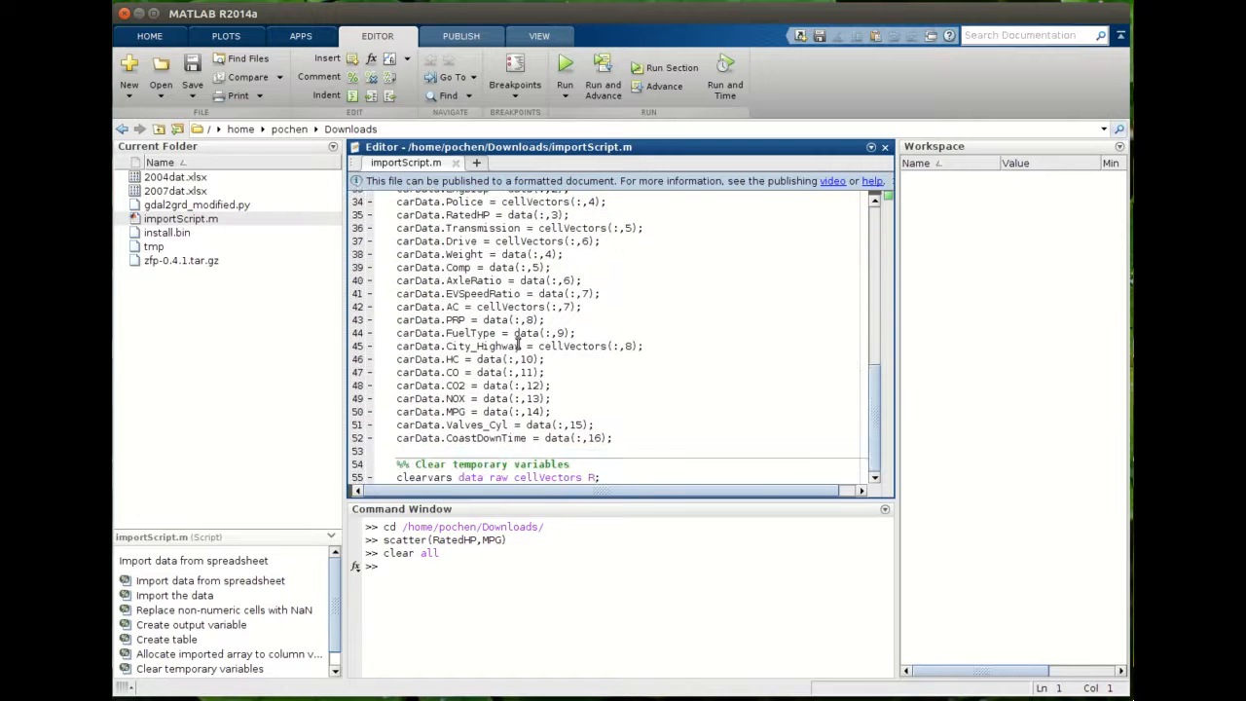
{"action": "scroll", "coordinate": [527, 336], "scroll_direction": "up", "scroll_amount": 11}
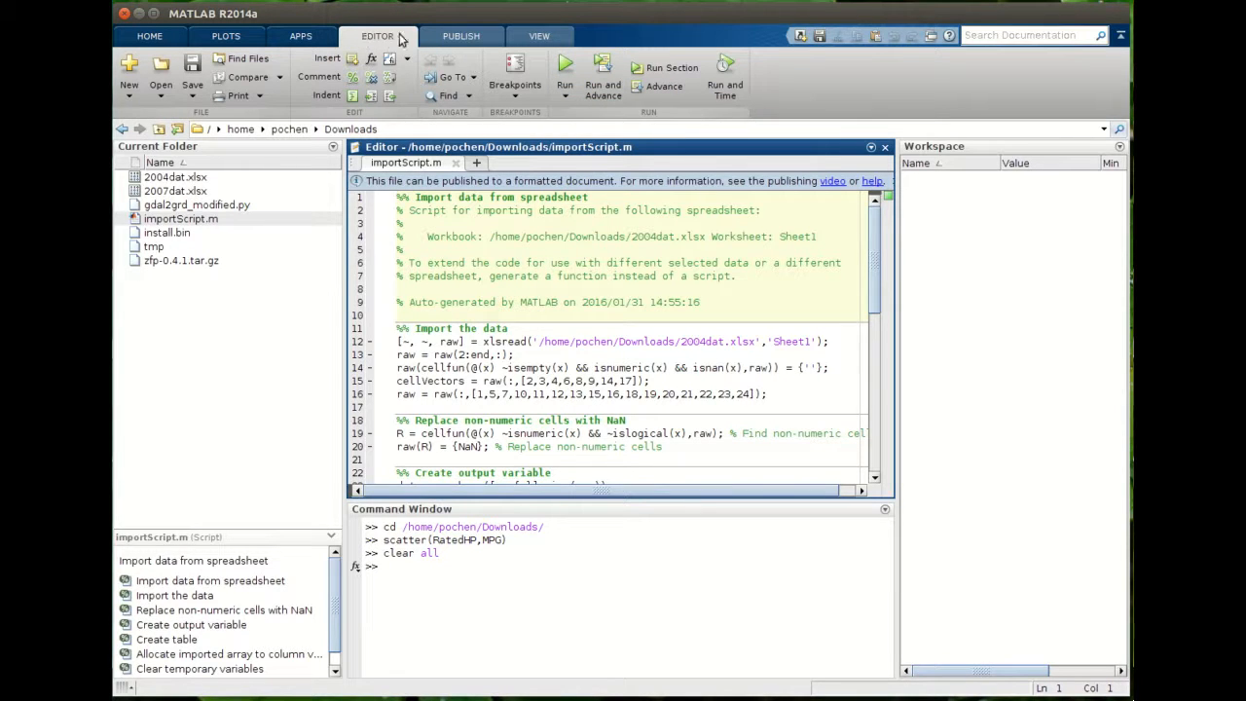
{"action": "left_click", "coordinate": [565, 65]}
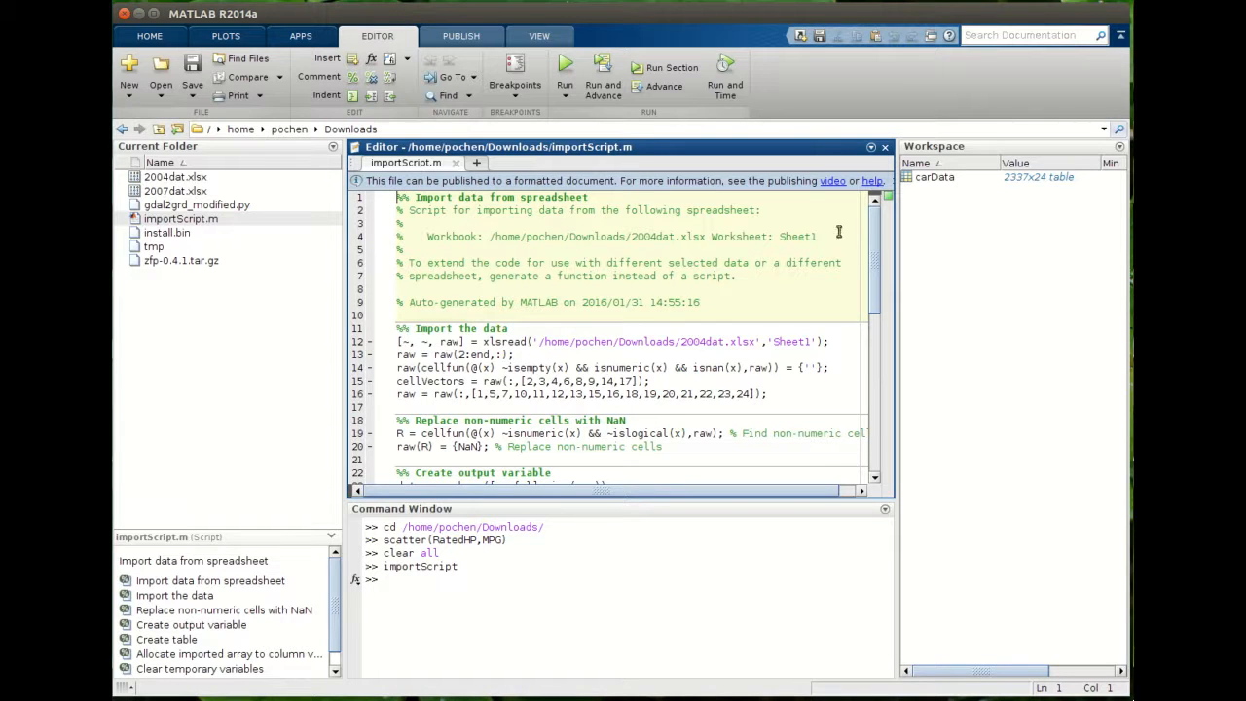
- Clear all variables from the workspace, confirming the deletion
{"action": "mouse_move", "coordinate": [871, 229]}
{"action": "left_mouse_down"}
{"action": "mouse_move", "coordinate": [870, 355]}
{"action": "mouse_move", "coordinate": [868, 207]}
{"action": "left_mouse_up"}
{"action": "left_click", "coordinate": [409, 585]}
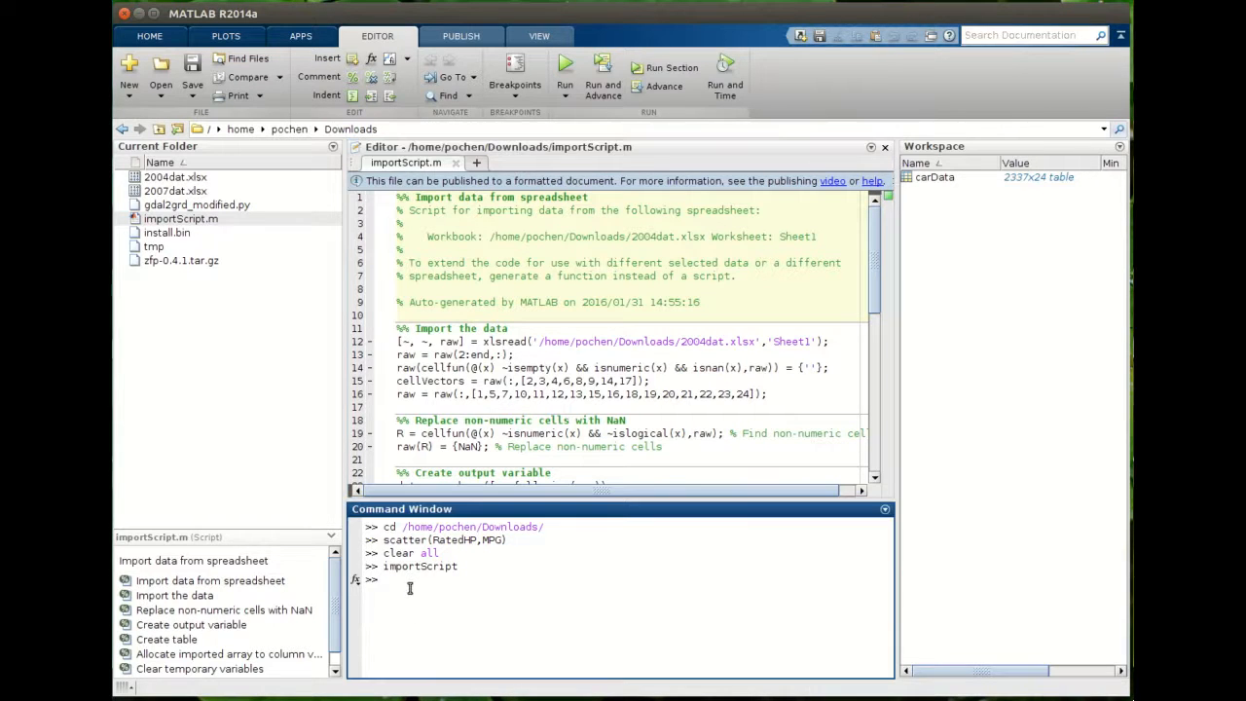
{"action": "left_click", "coordinate": [149, 36]}
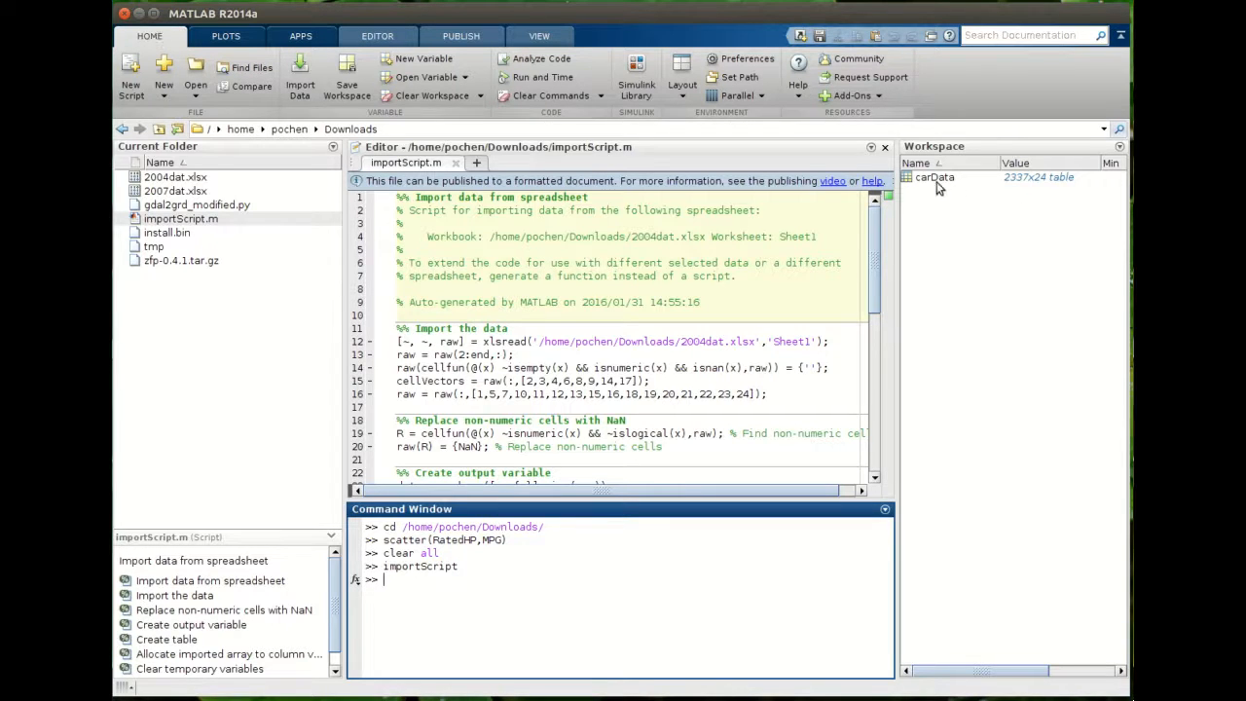
{"action": "left_click", "coordinate": [423, 96]}
{"action": "left_click", "coordinate": [585, 380]}
- Run importScript from the Command Window, completing the command from the suggestion list
{"action": "left_click", "coordinate": [512, 569]}
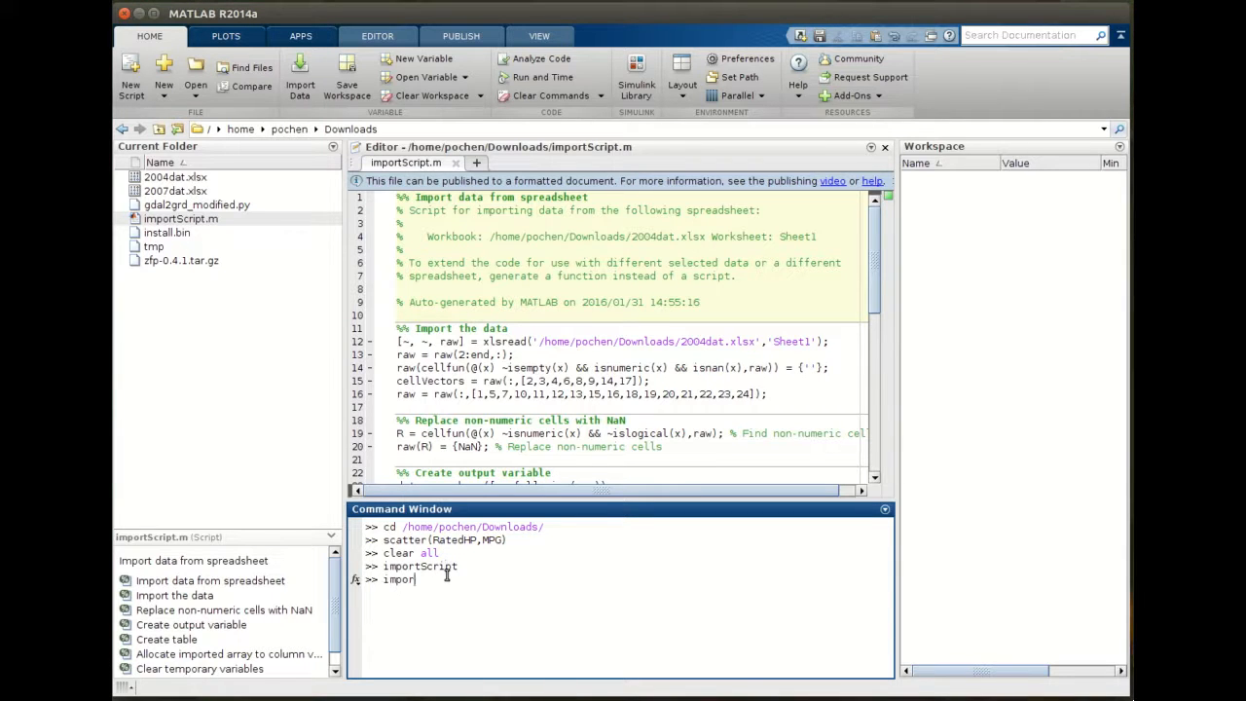
{"action": "type", "text": "t"}
{"action": "key", "text": "Tab"}
{"action": "key", "text": "Down"}
{"action": "key", "text": "Down"}
{"action": "key", "text": "Down"}
{"action": "key", "text": "Down"}
{"action": "key", "text": "Down"}
{"action": "key", "text": "Down"}
{"action": "key", "text": "Down"}
{"action": "key", "text": "Return"}
{"action": "key", "text": "Return"}
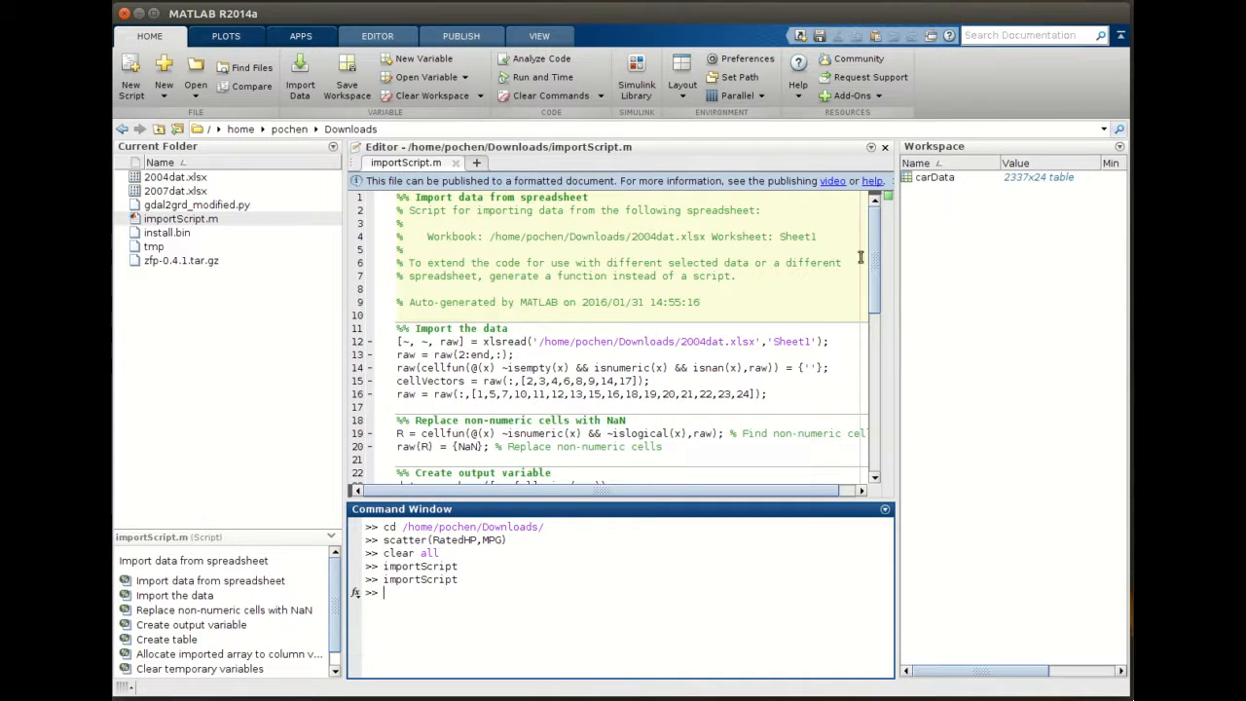
- Review the carData variable and the script's import and variable-assignment code
{"action": "left_click", "coordinate": [937, 180]}
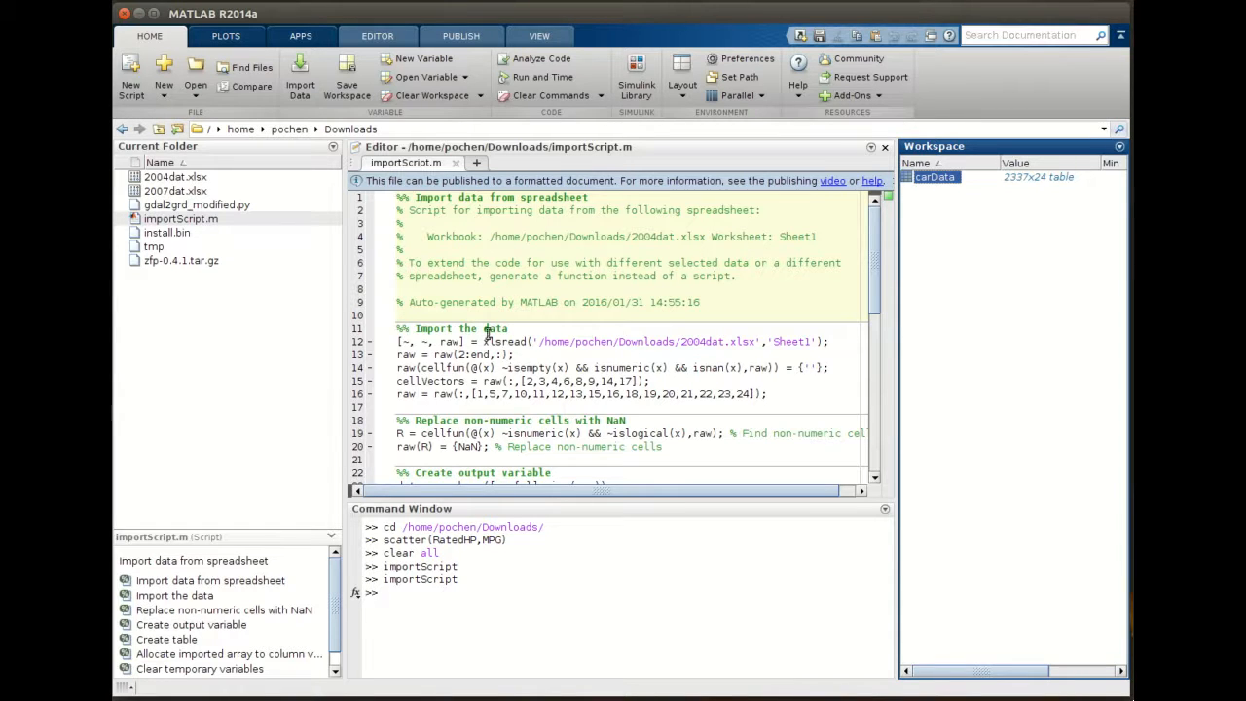
{"action": "left_click", "coordinate": [513, 313]}
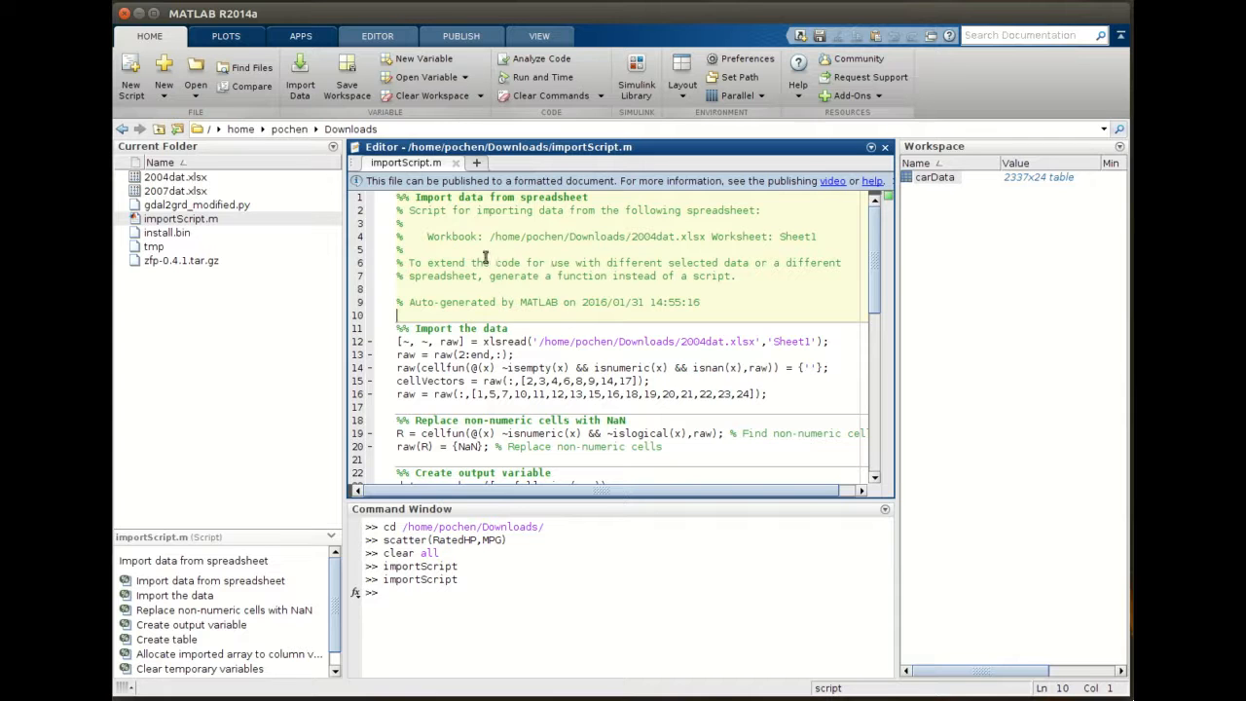
{"action": "scroll", "coordinate": [516, 272], "scroll_direction": "down", "scroll_amount": 11}
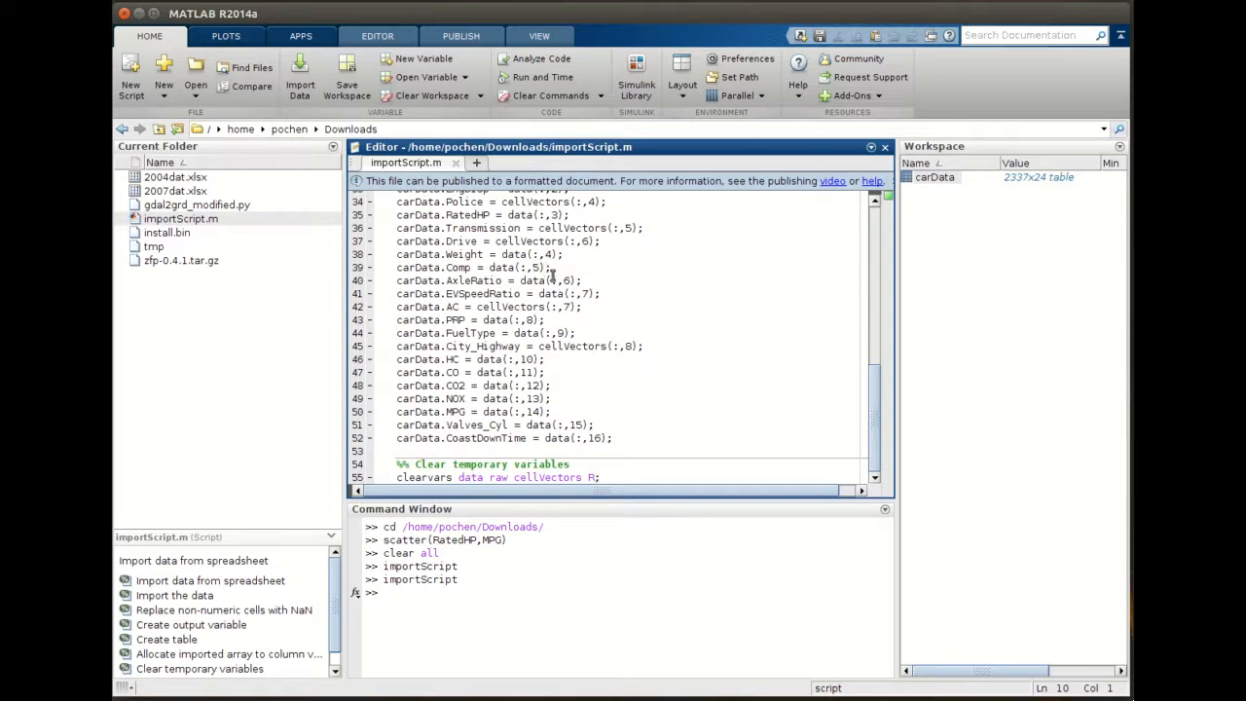
{"action": "scroll", "coordinate": [552, 275], "scroll_direction": "up", "scroll_amount": 11}
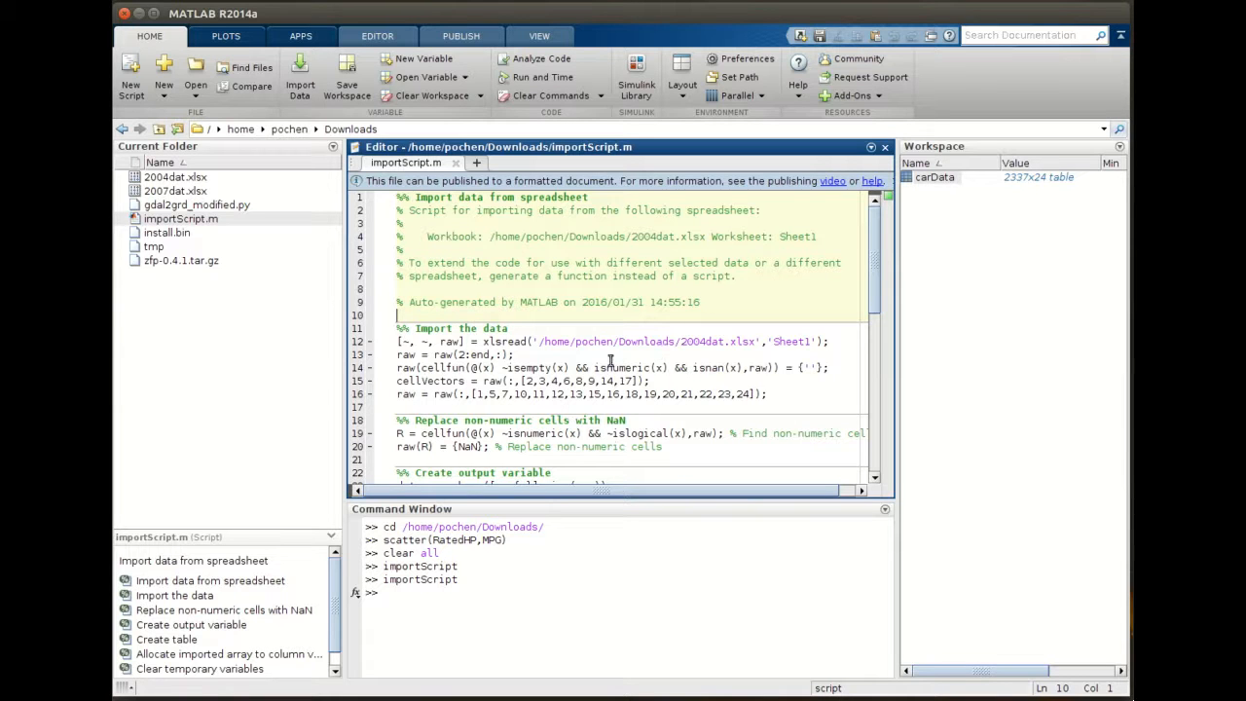
{"action": "scroll", "coordinate": [599, 321], "scroll_direction": "down", "scroll_amount": 6}
{"action": "scroll", "coordinate": [614, 331], "scroll_direction": "down", "scroll_amount": 5}
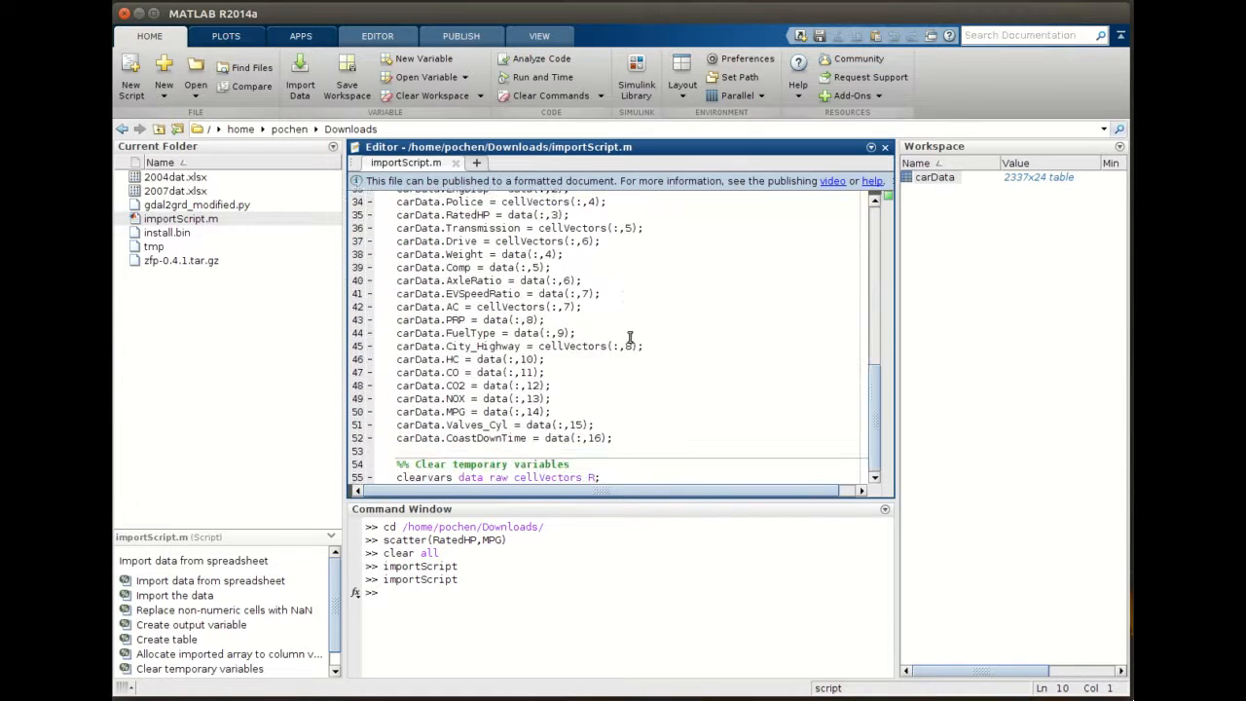
{"action": "scroll", "coordinate": [648, 383], "scroll_direction": "up", "scroll_amount": 11}
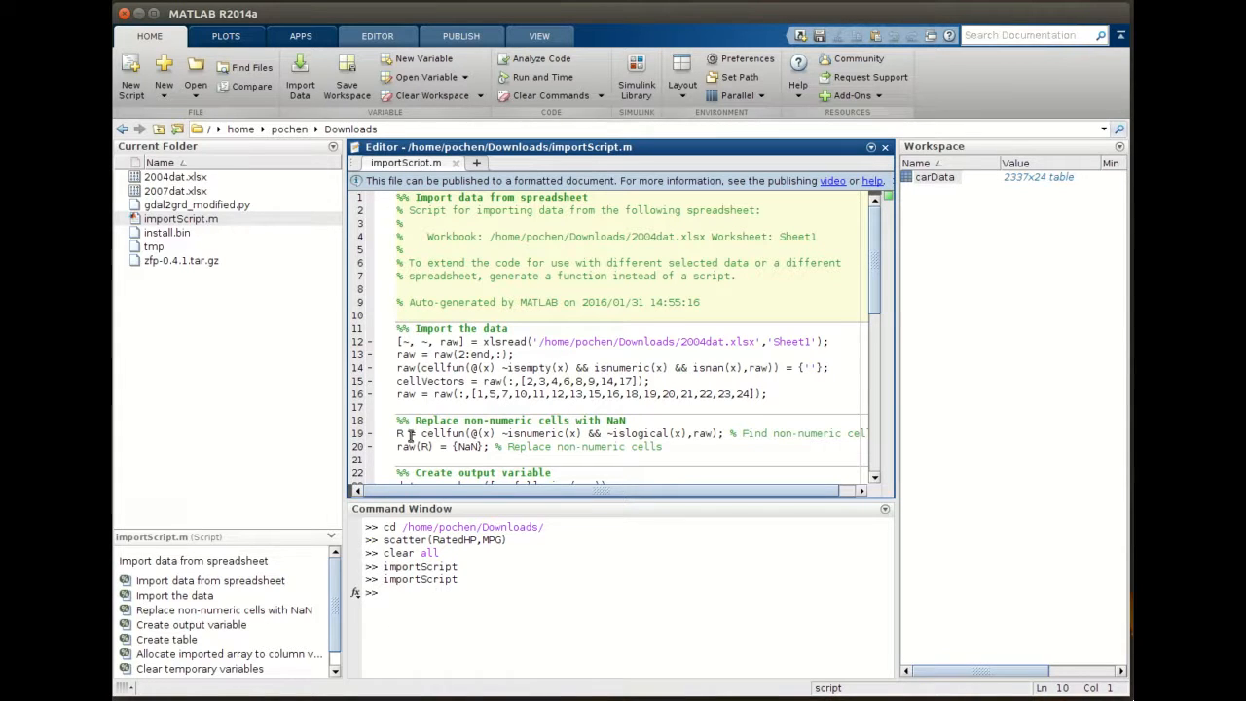
- Change the spreadsheet file in the xlsread line to 2007dat.xlsx and save the script
{"action": "left_click", "coordinate": [160, 179]}
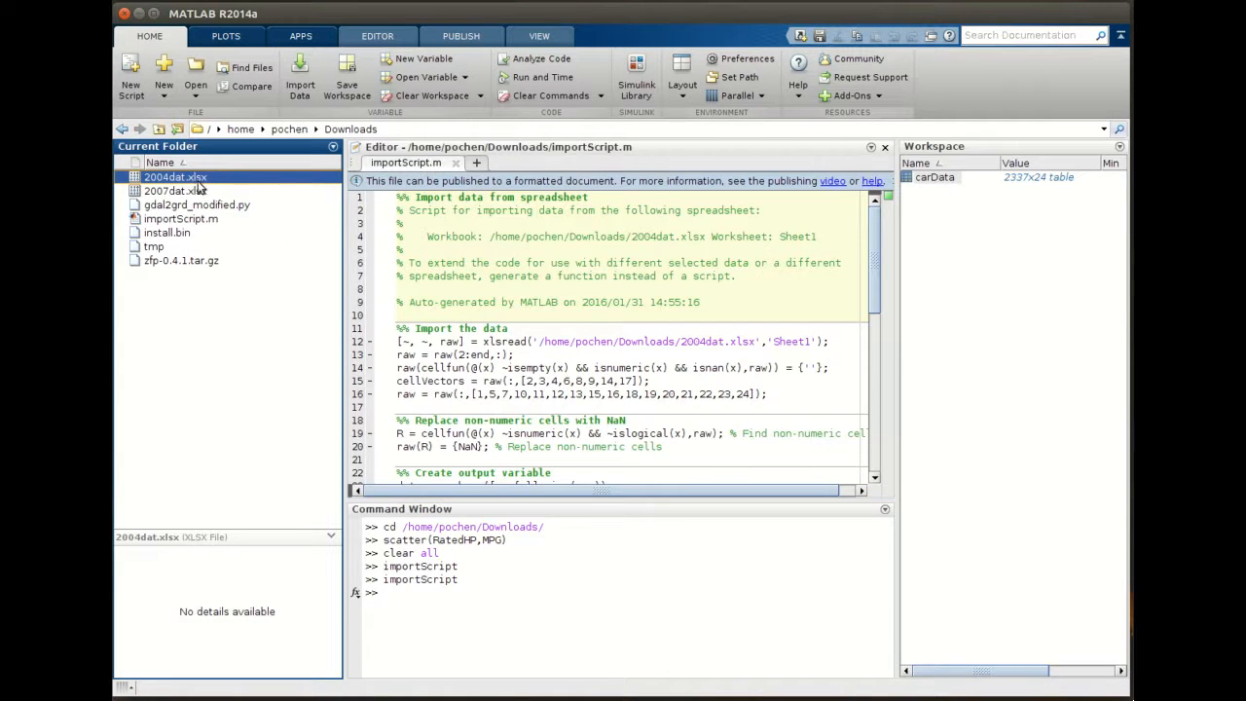
{"action": "left_click", "coordinate": [171, 192]}
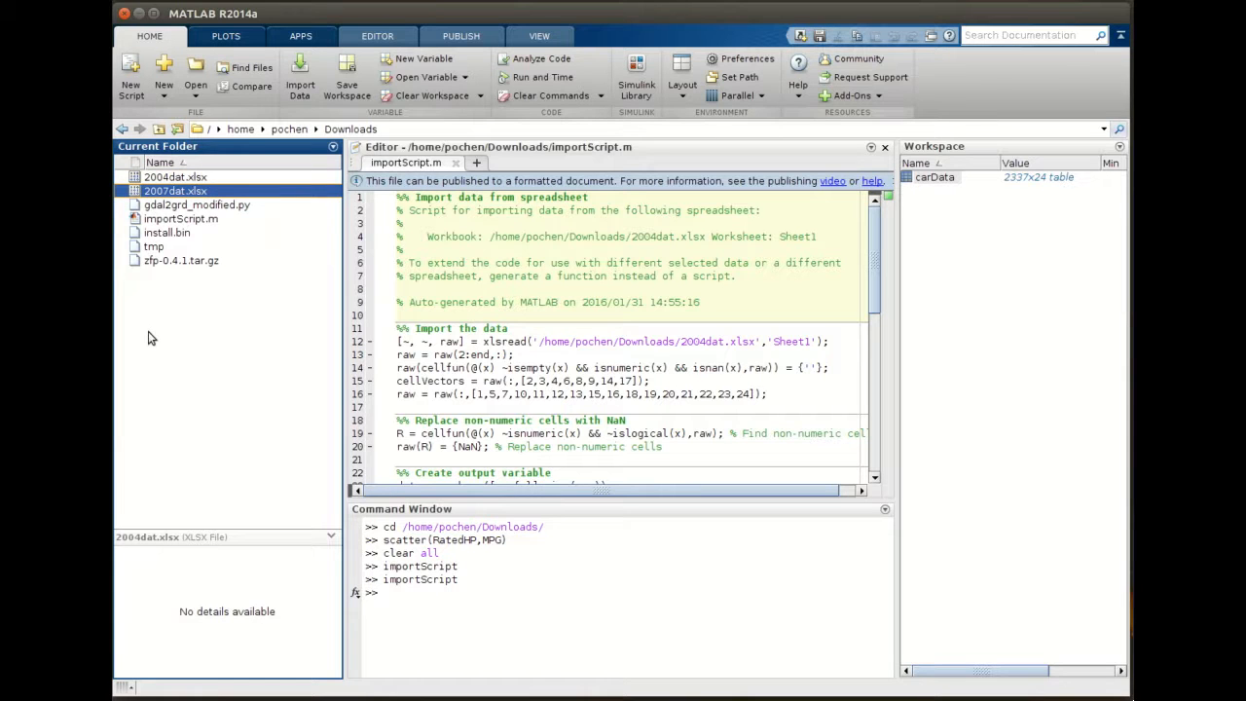
{"action": "left_click", "coordinate": [708, 343]}
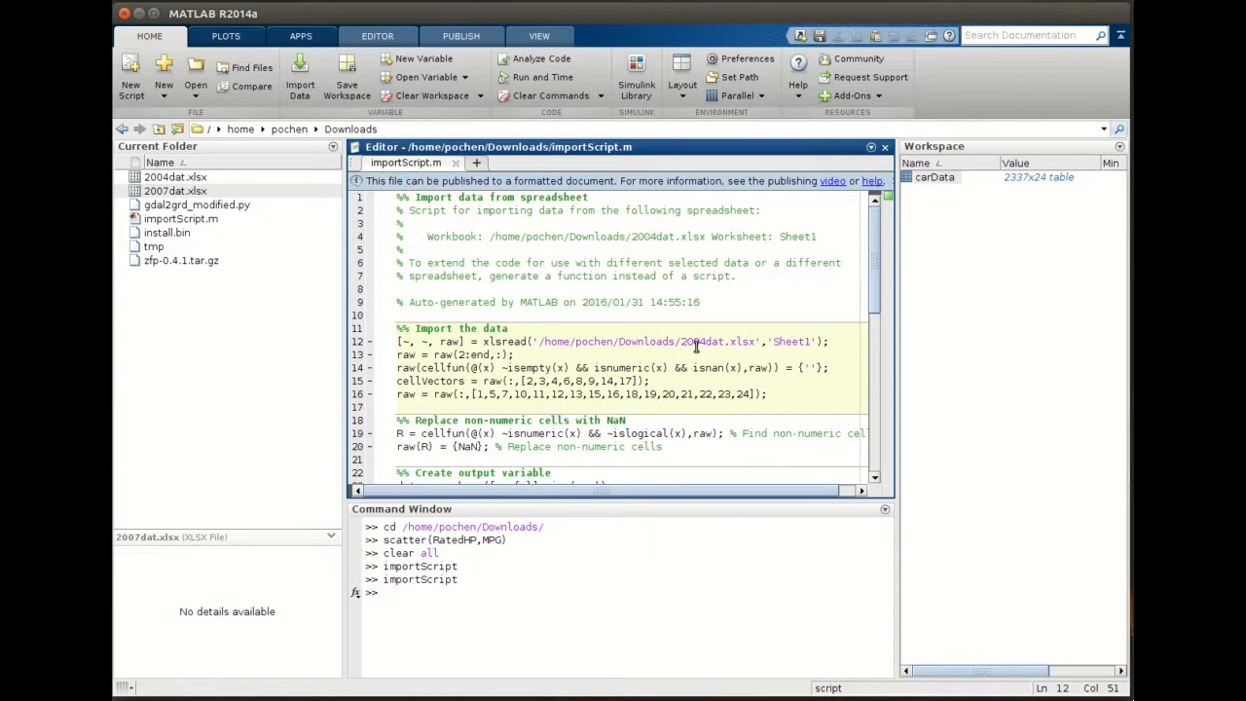
{"action": "key", "text": "BackSpace"}
{"action": "type", "text": "7"}
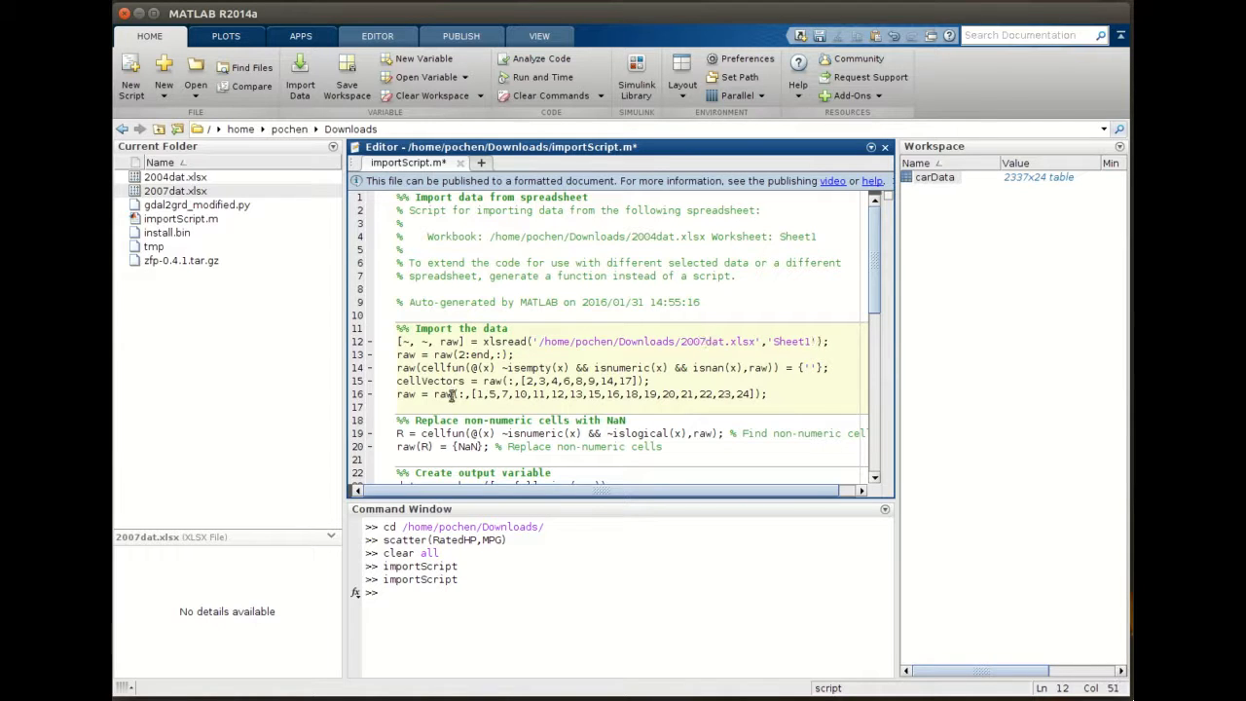
{"action": "left_click", "coordinate": [622, 357]}
{"action": "left_click", "coordinate": [378, 37]}
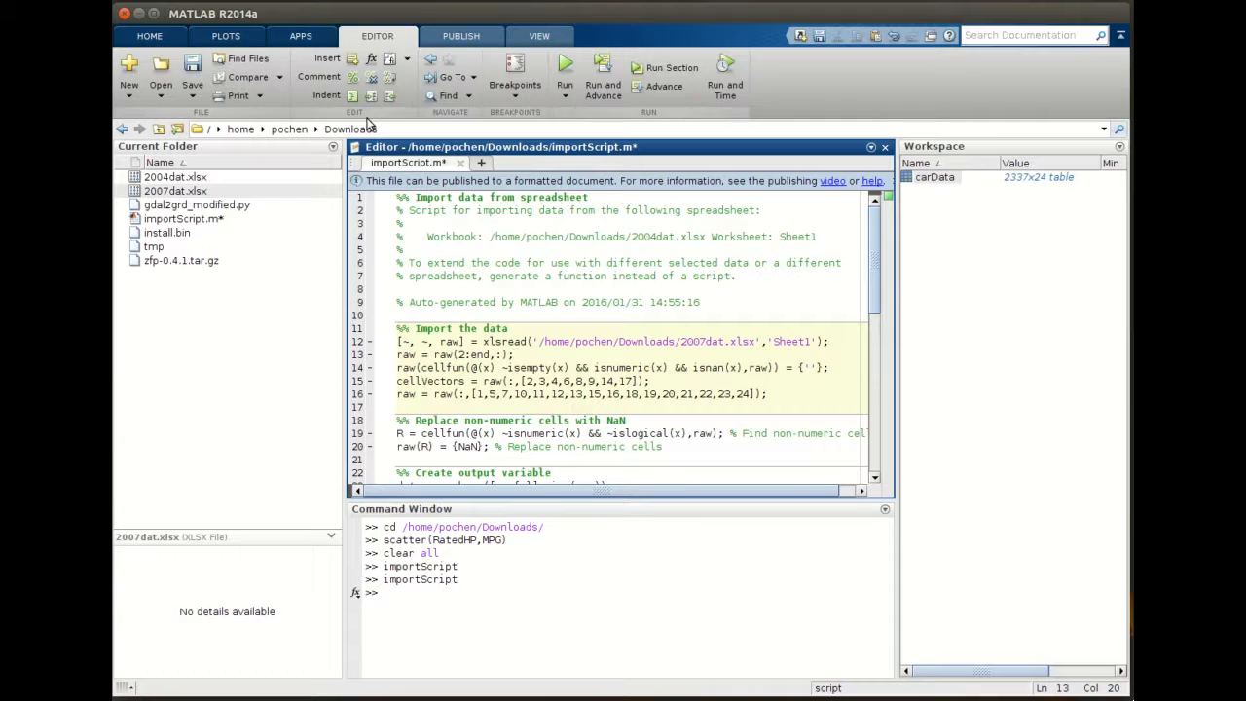
{"action": "left_click", "coordinate": [192, 66]}
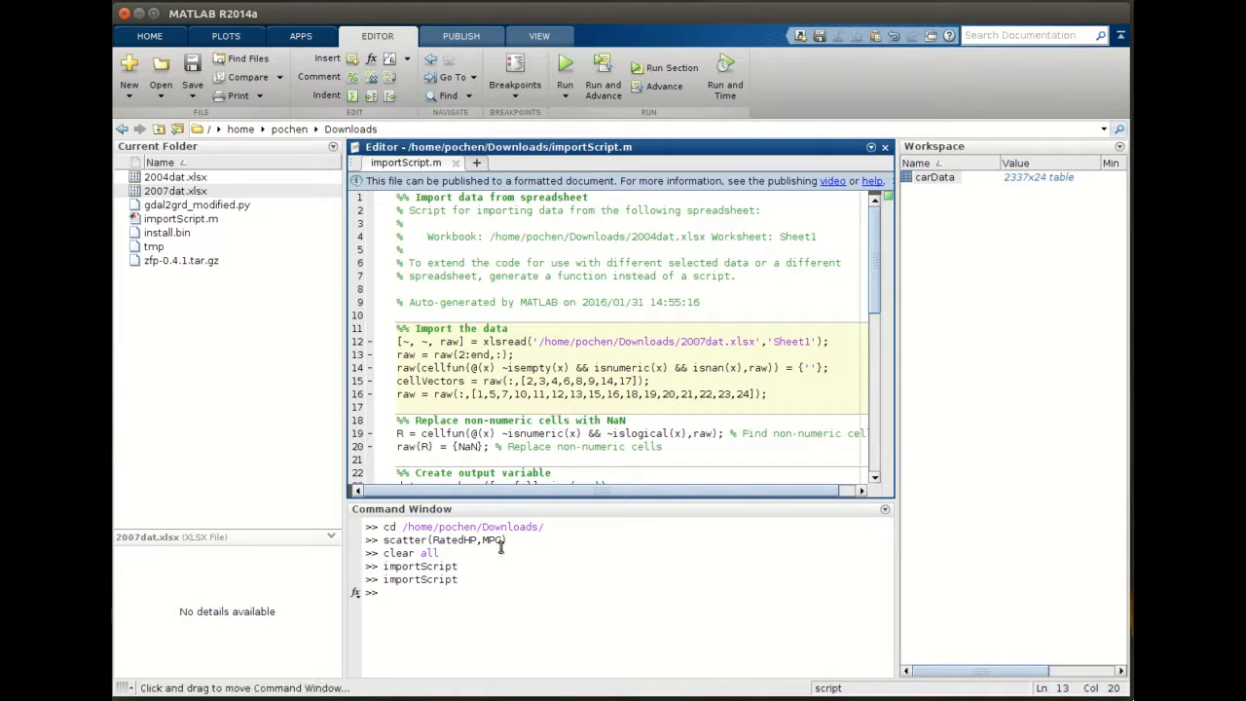
- Run importScript from the Command Window to import the 2007 data
{"action": "left_click", "coordinate": [479, 608]}
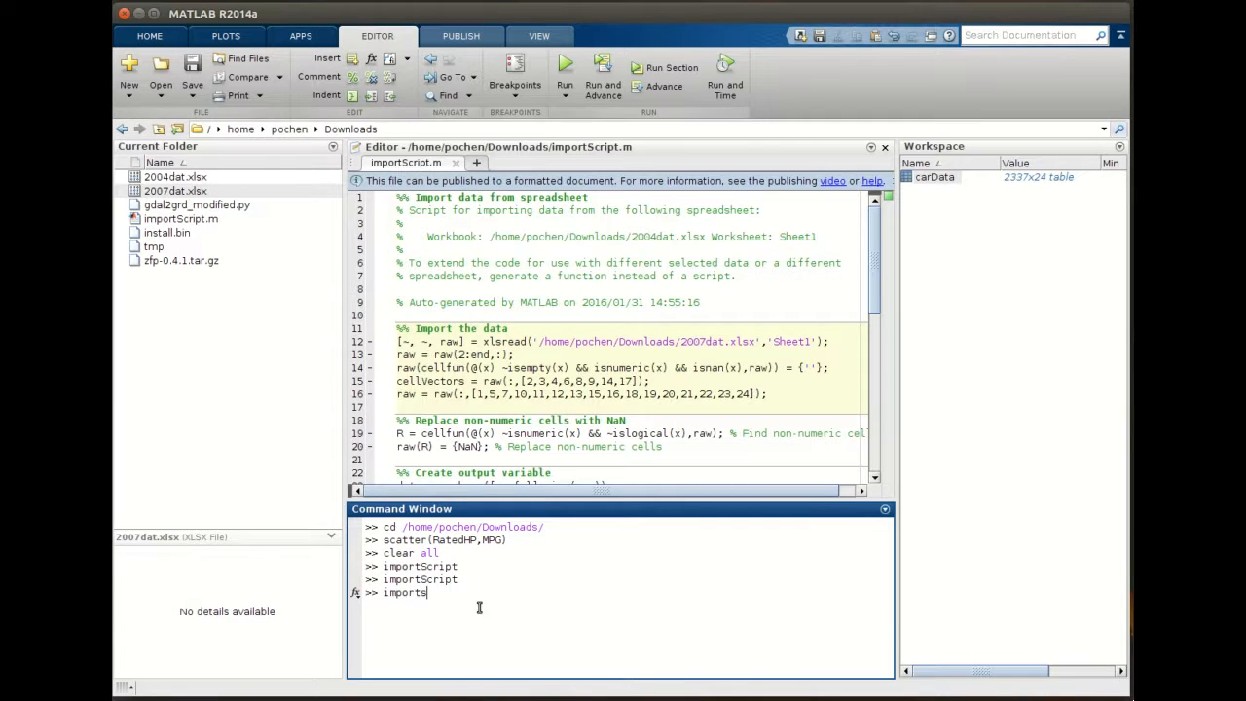
{"action": "type", "text": "ript"}
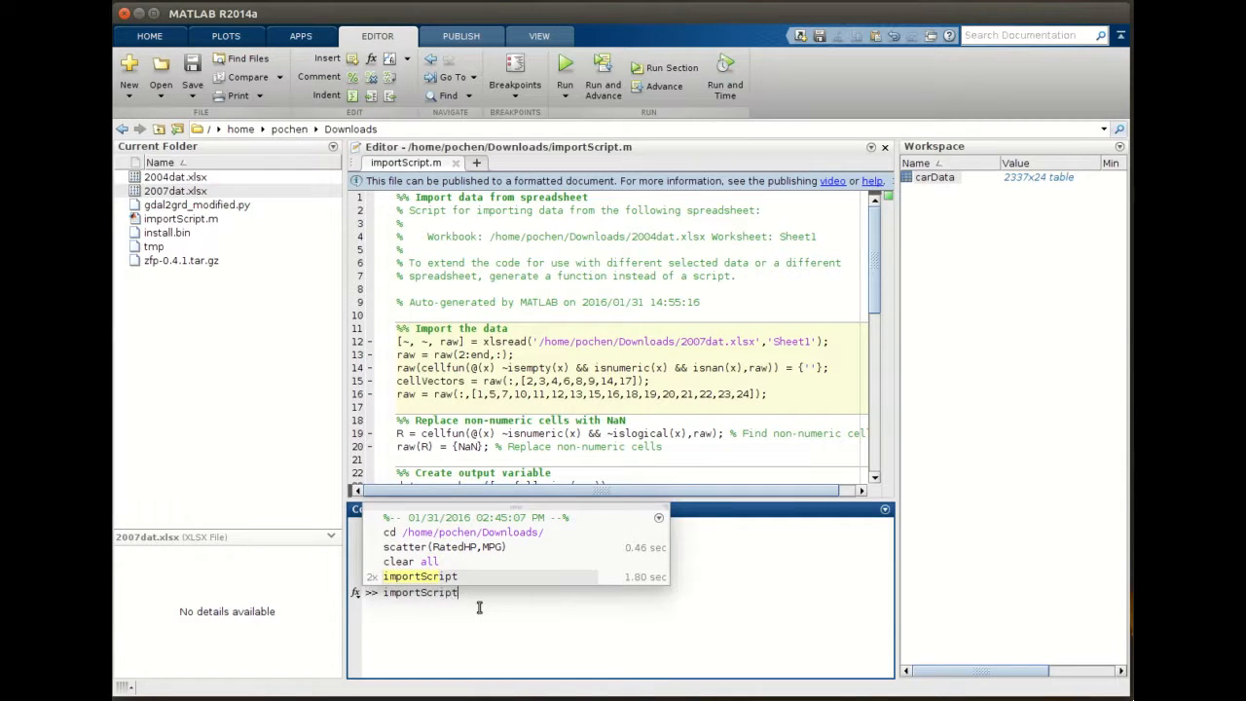
{"action": "key", "text": "Return"}
{"action": "key", "text": "Return"}
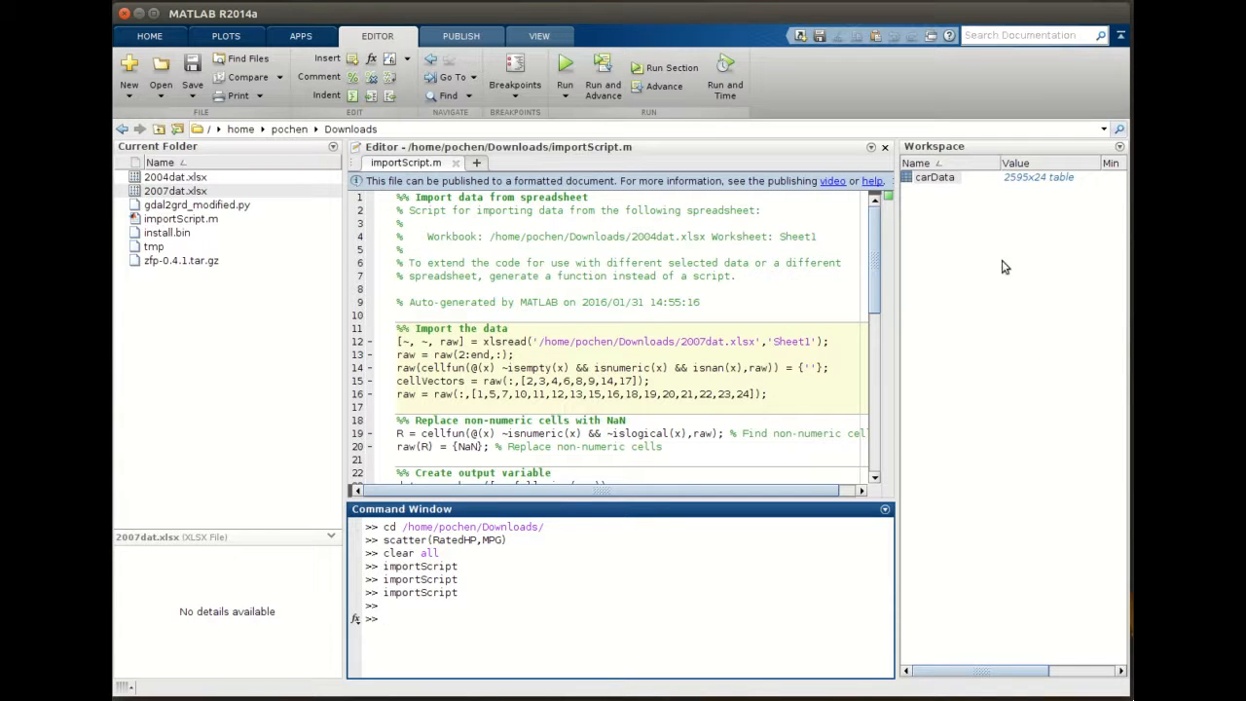
- Examine the carData variable, the spreadsheet files and the script code
{"action": "left_click", "coordinate": [947, 197]}
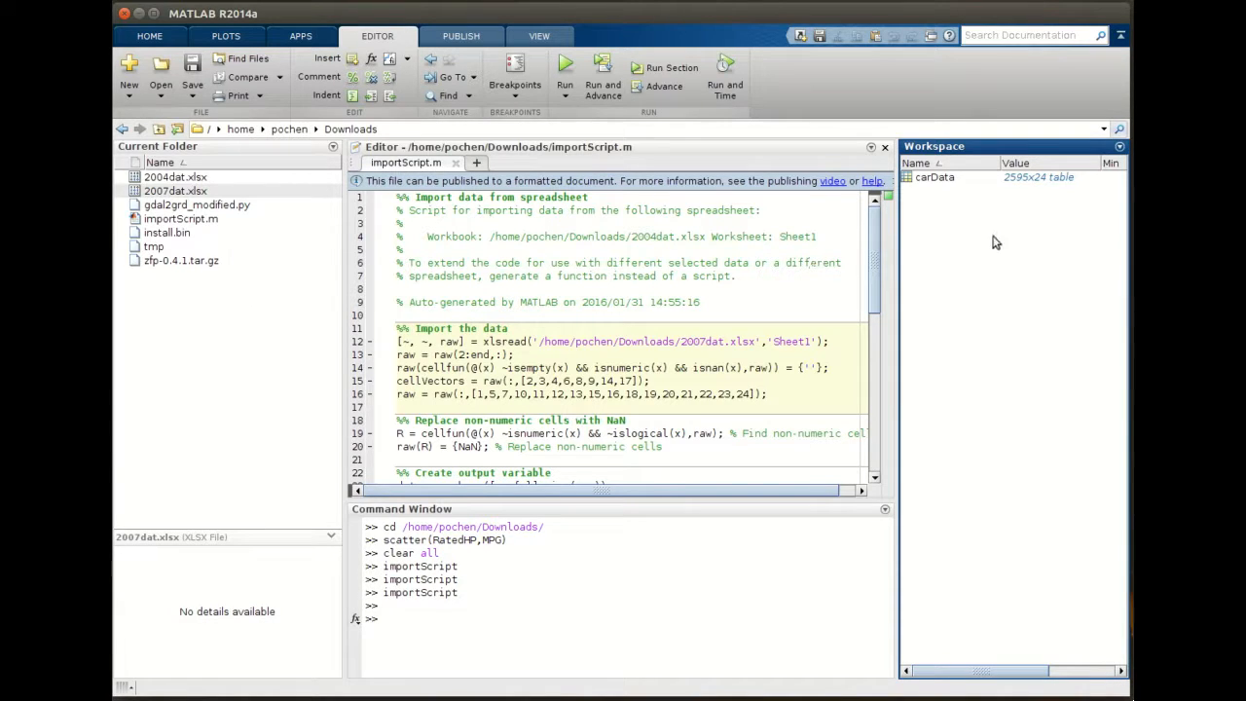
{"action": "left_click", "coordinate": [191, 184]}
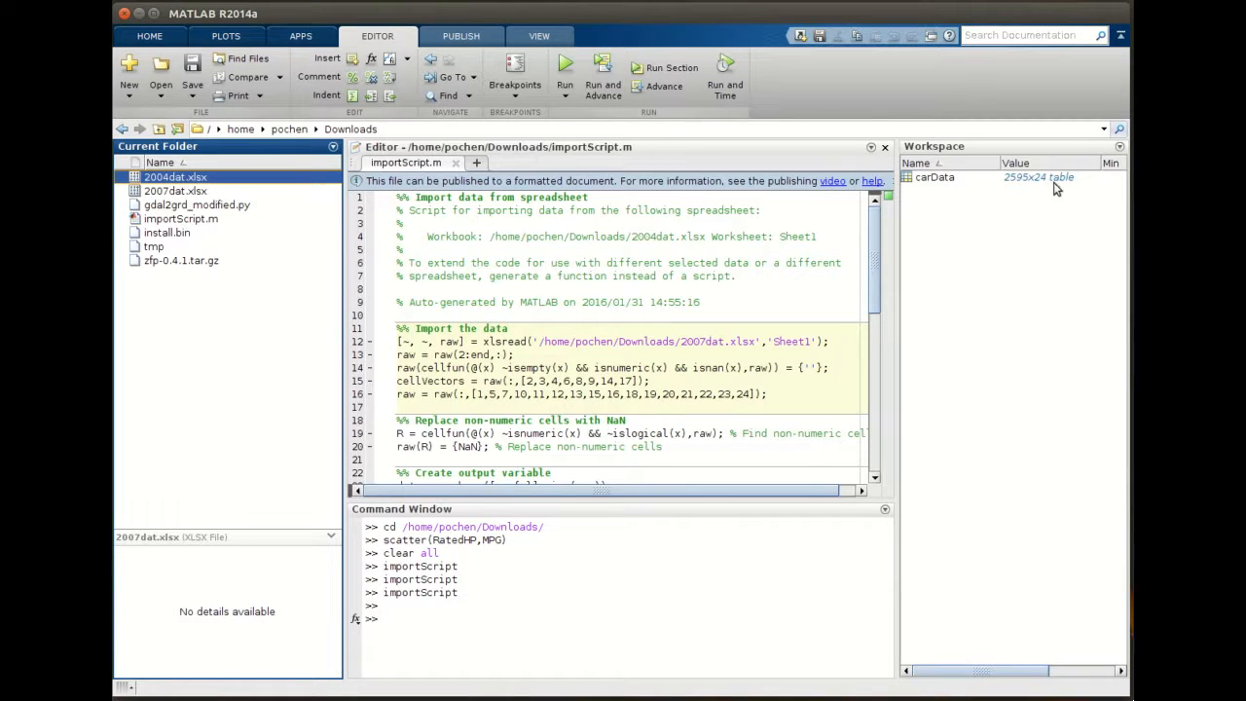
{"action": "left_click", "coordinate": [202, 193]}
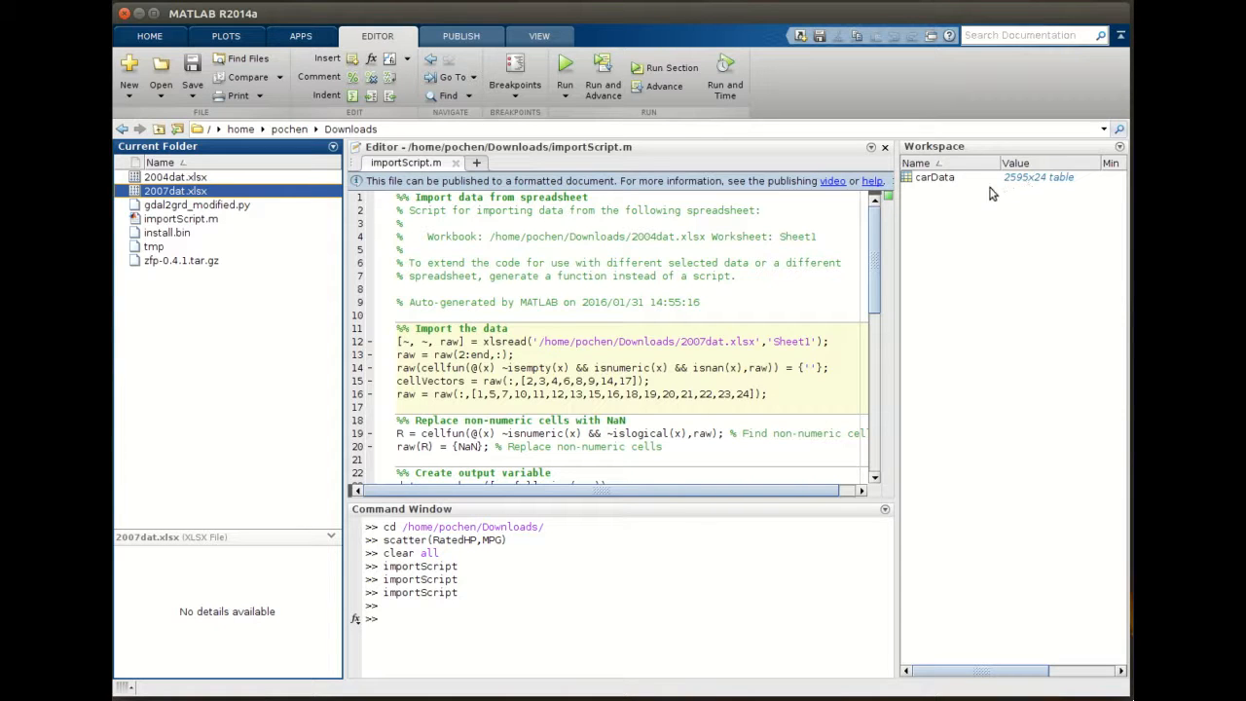
{"action": "left_click", "coordinate": [936, 181]}
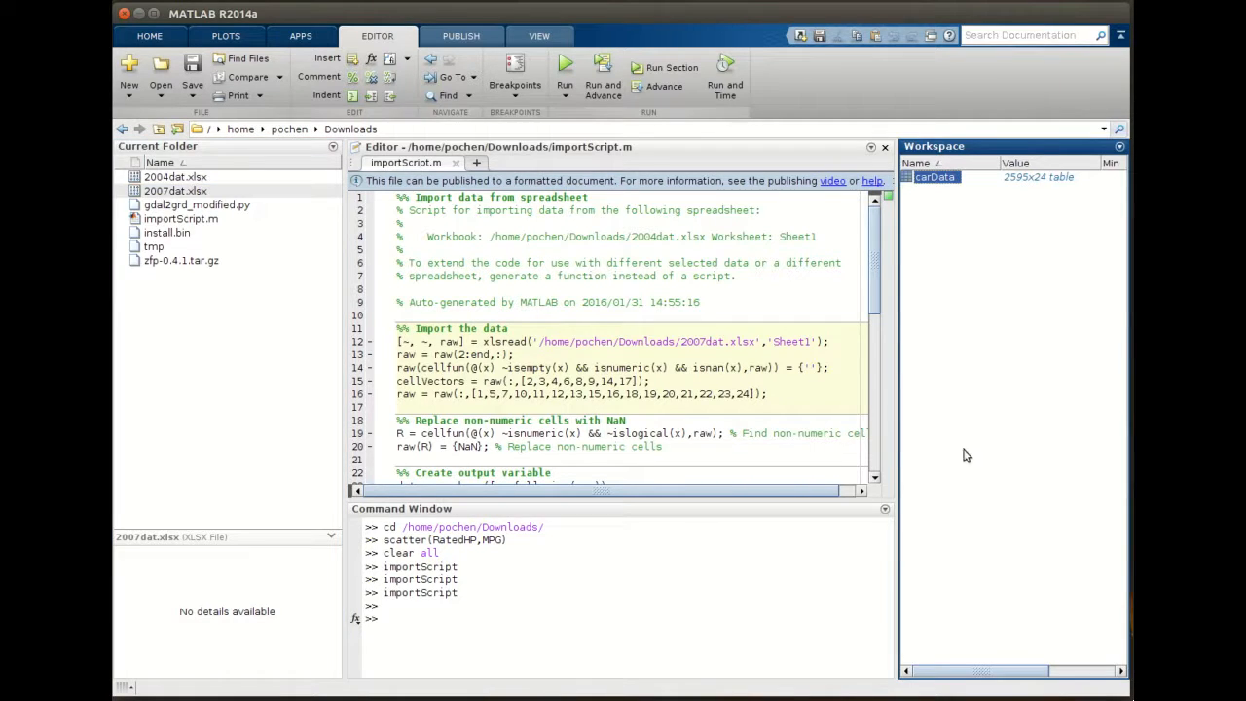
{"action": "left_click", "coordinate": [704, 342]}
{"action": "left_click", "coordinate": [708, 342]}
{"action": "left_click", "coordinate": [703, 342]}
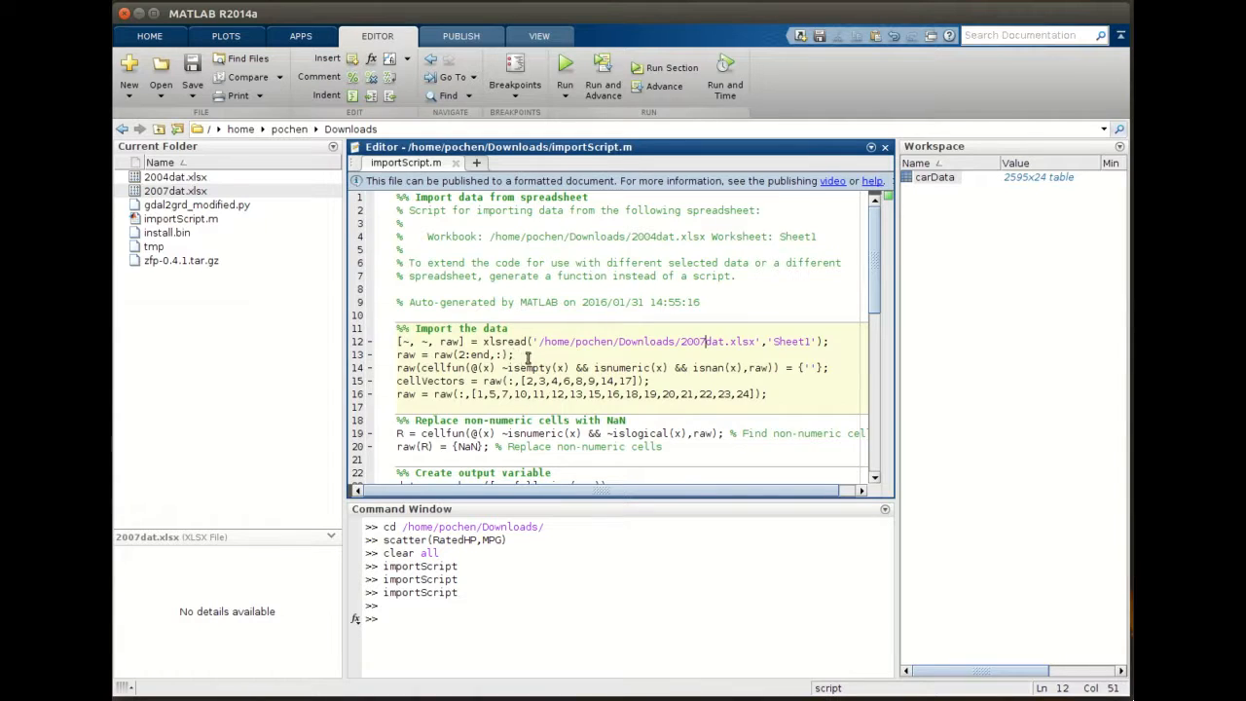
{"action": "scroll", "coordinate": [526, 359], "scroll_direction": "down", "scroll_amount": 11}
{"action": "scroll", "coordinate": [558, 365], "scroll_direction": "up", "scroll_amount": 10}
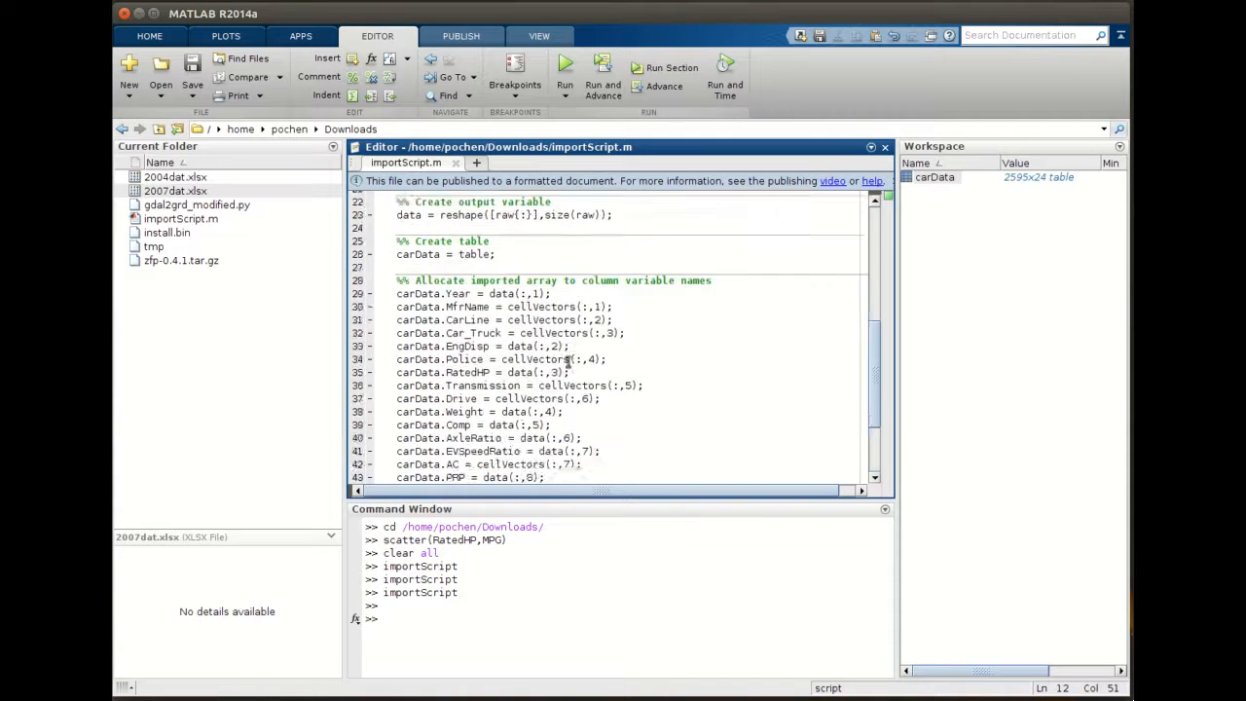
{"action": "scroll", "coordinate": [588, 376], "scroll_direction": "down", "scroll_amount": 10}
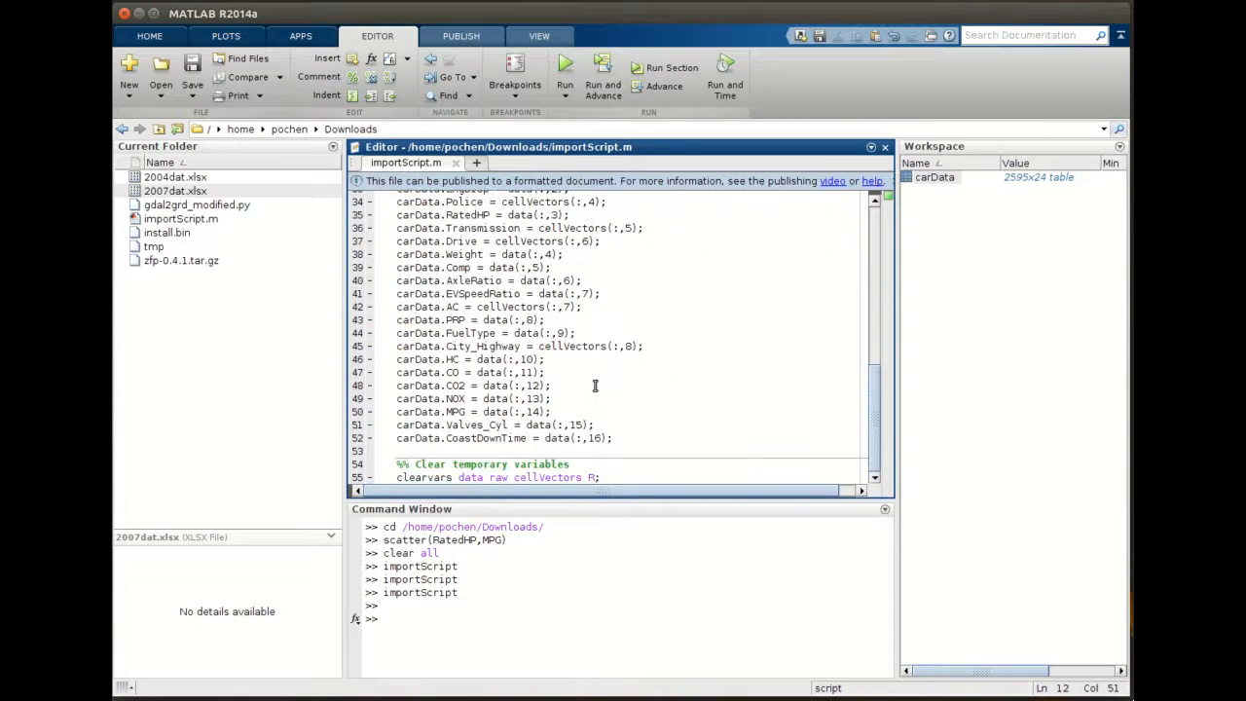
{"action": "scroll", "coordinate": [601, 407], "scroll_direction": "up", "scroll_amount": 10}
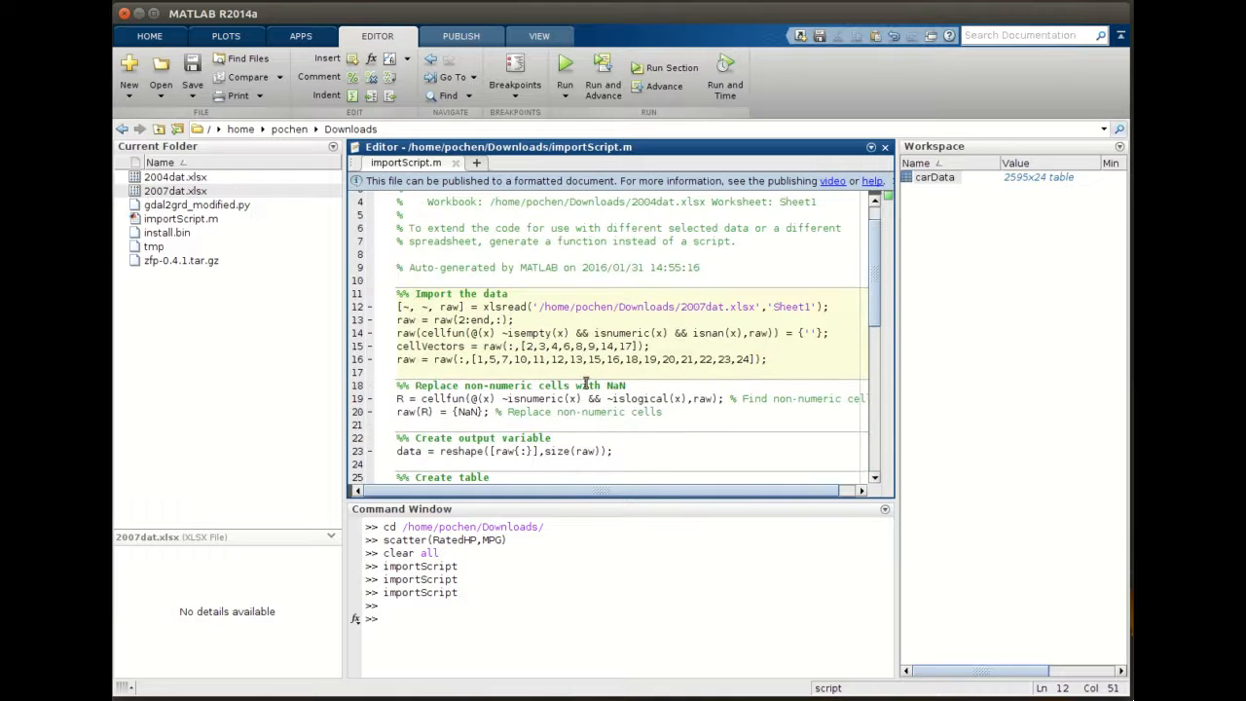
{"action": "scroll", "coordinate": [403, 356], "scroll_direction": "down", "scroll_amount": 8}
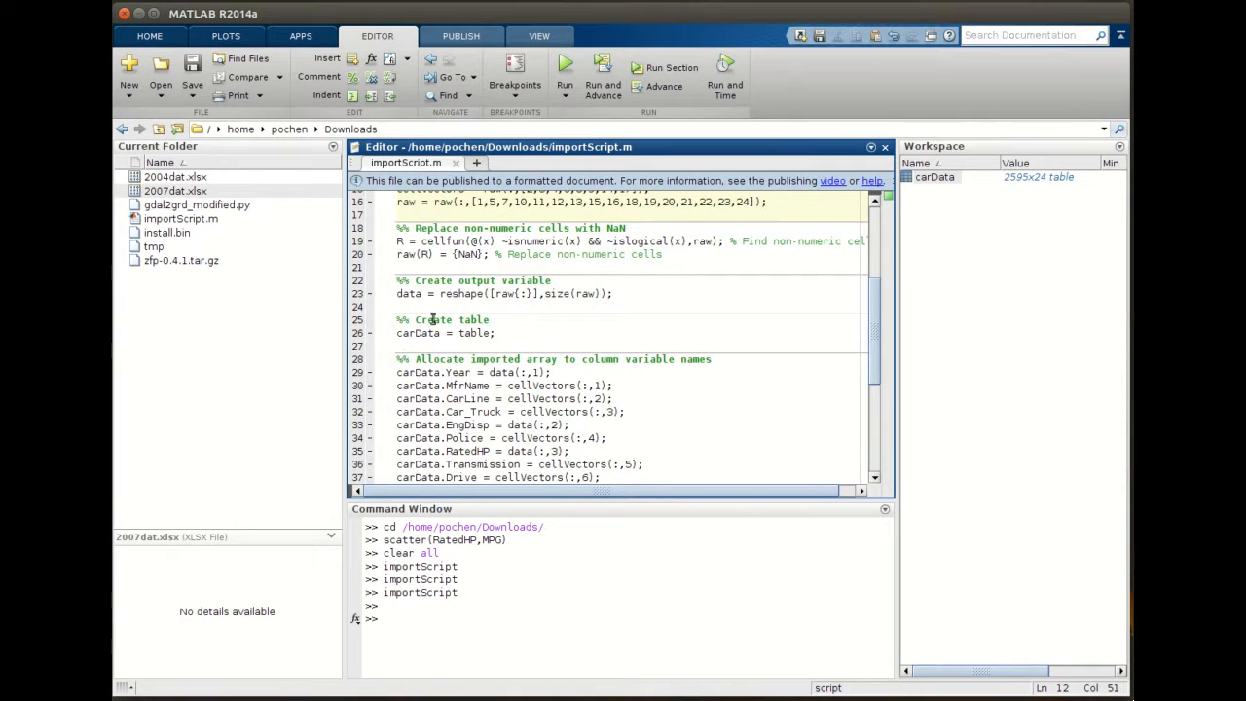
{"action": "scroll", "coordinate": [550, 398], "scroll_direction": "down", "scroll_amount": 2}
{"action": "scroll", "coordinate": [555, 395], "scroll_direction": "up", "scroll_amount": 11}
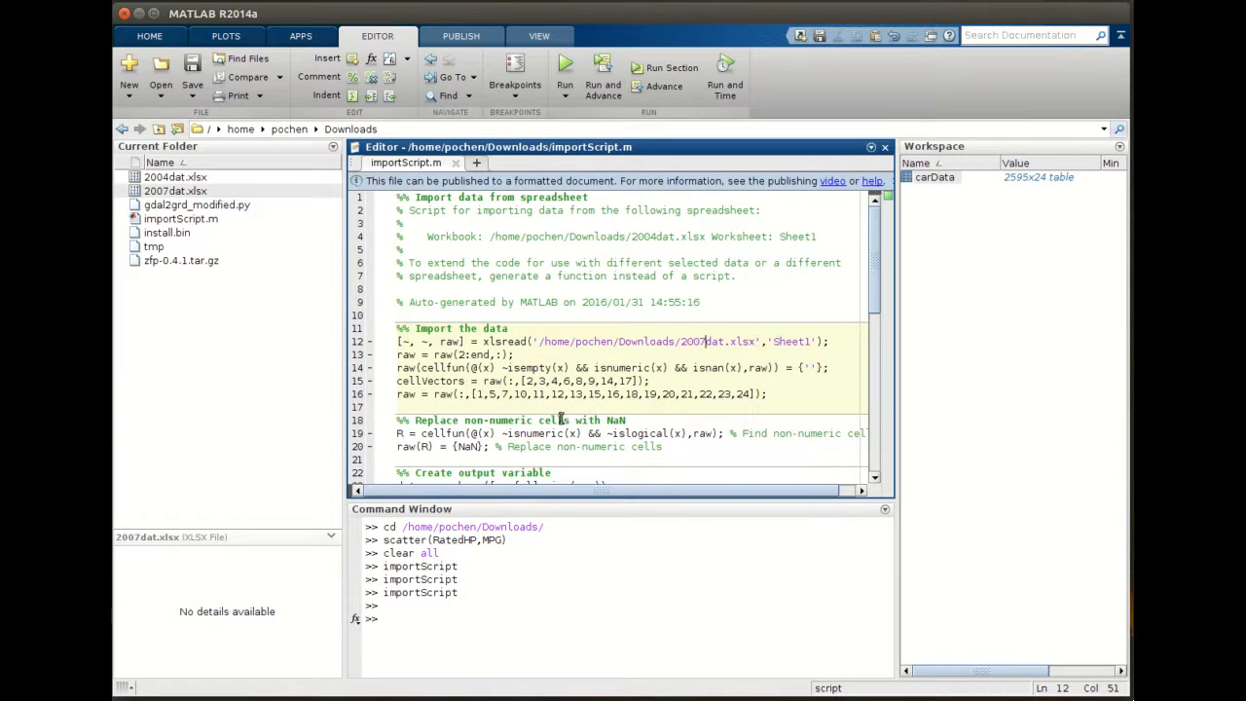
{"action": "left_click", "coordinate": [607, 433]}
{"action": "left_click", "coordinate": [598, 355]}
- Change the xlsread file name back to 2004dat.xlsx and save the script
{"action": "left_click", "coordinate": [706, 341]}
{"action": "key", "text": "BackSpace"}
{"action": "type", "text": "4"}
{"action": "left_click", "coordinate": [191, 66]}
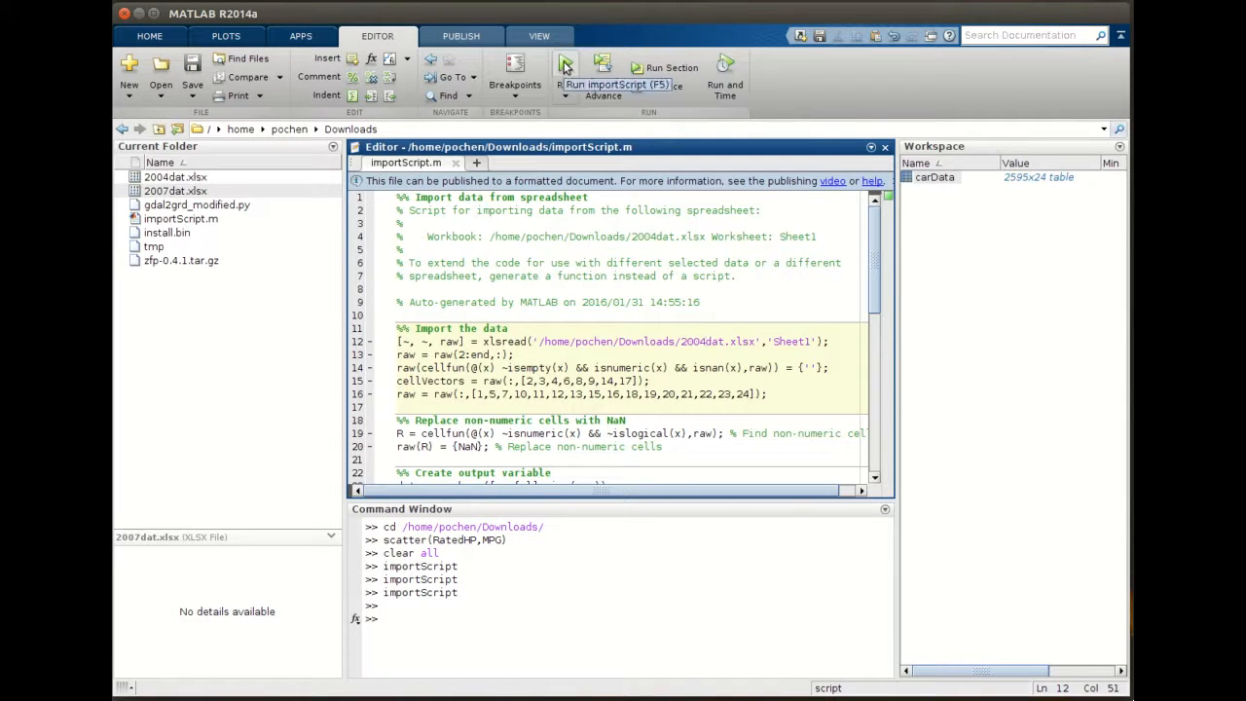
- Clear all workspace variables again, confirming the deletion, and return to the editor controls
{"action": "left_click", "coordinate": [168, 37]}
{"action": "left_click", "coordinate": [422, 100]}
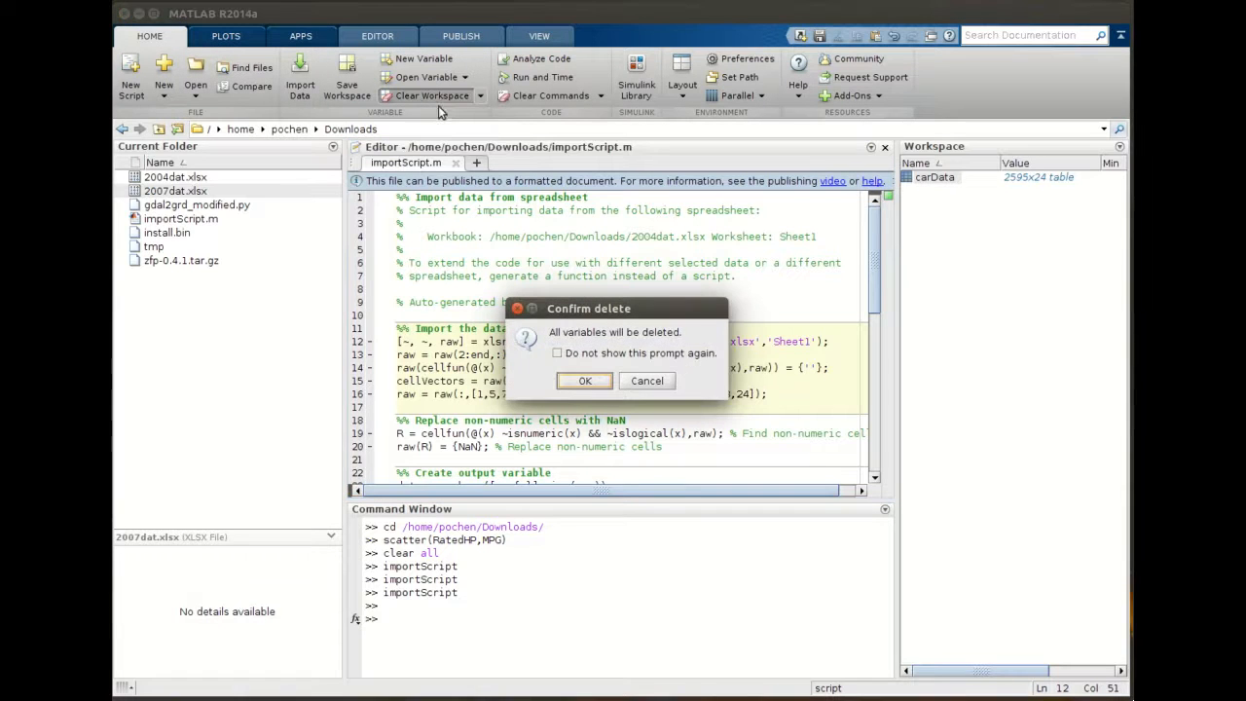
{"action": "left_click", "coordinate": [585, 381]}
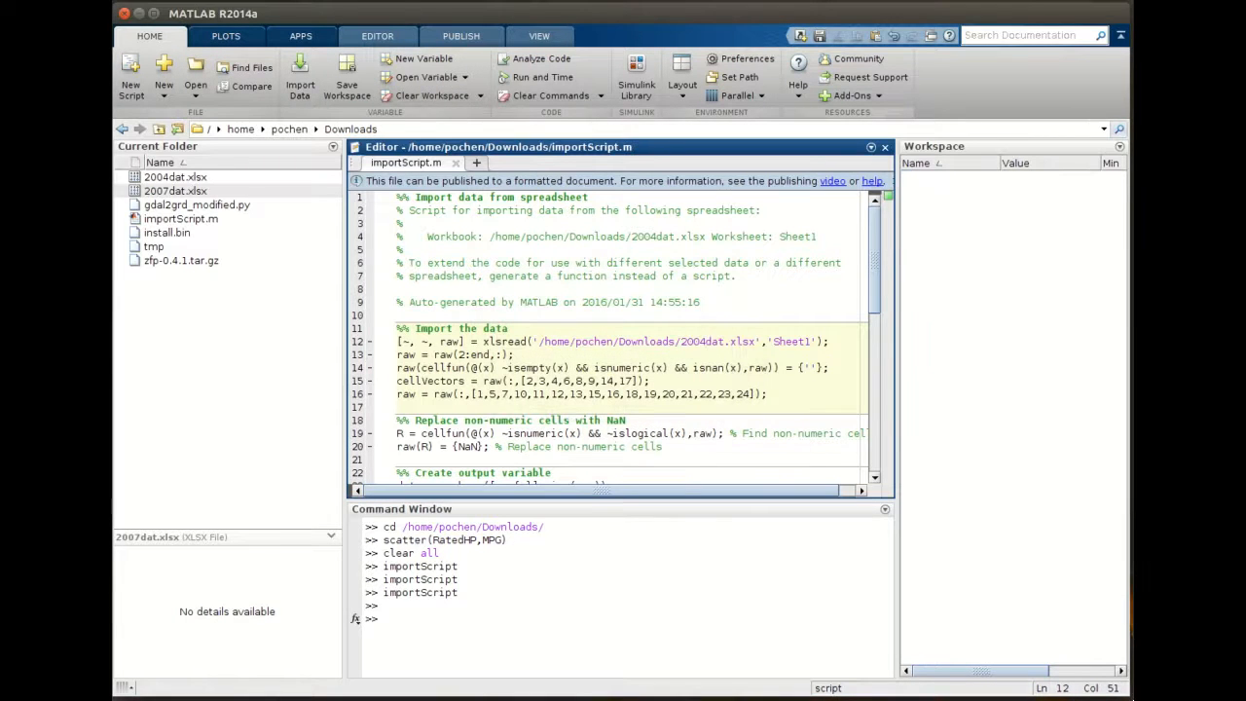
{"action": "left_click", "coordinate": [376, 37]}
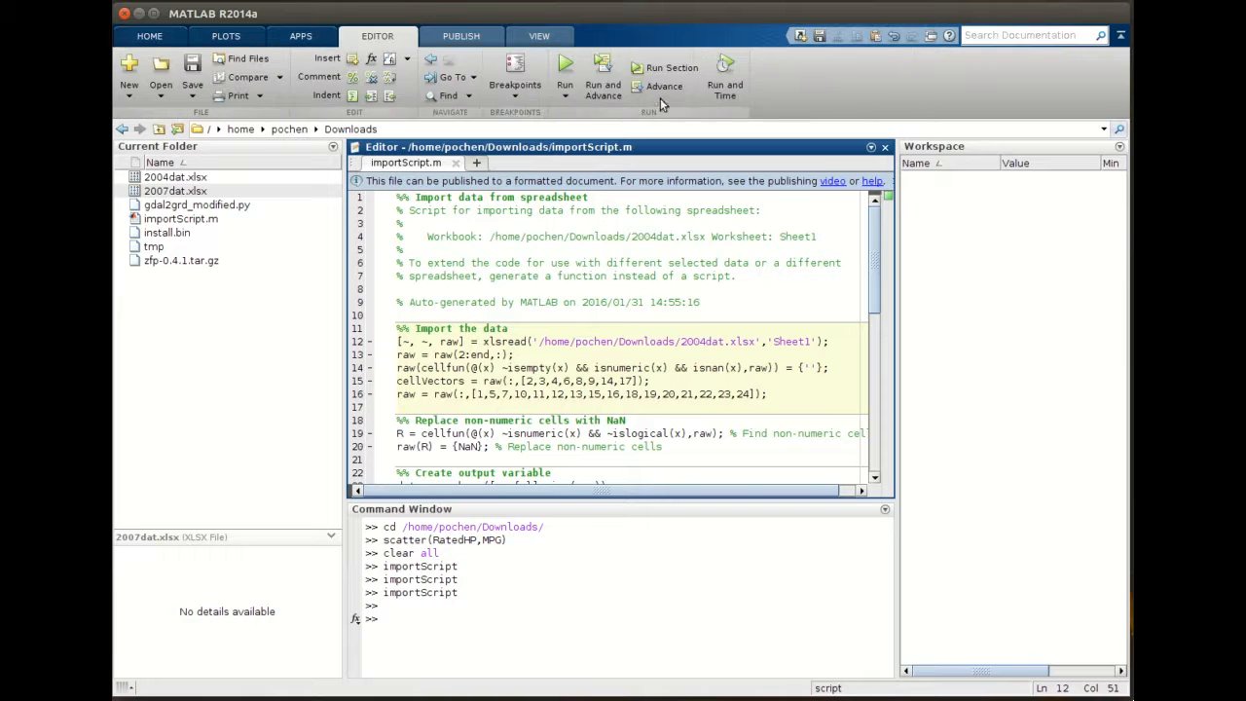
- Run the import script and open the imported carData table in the Variables editor
{"action": "left_click", "coordinate": [566, 67]}
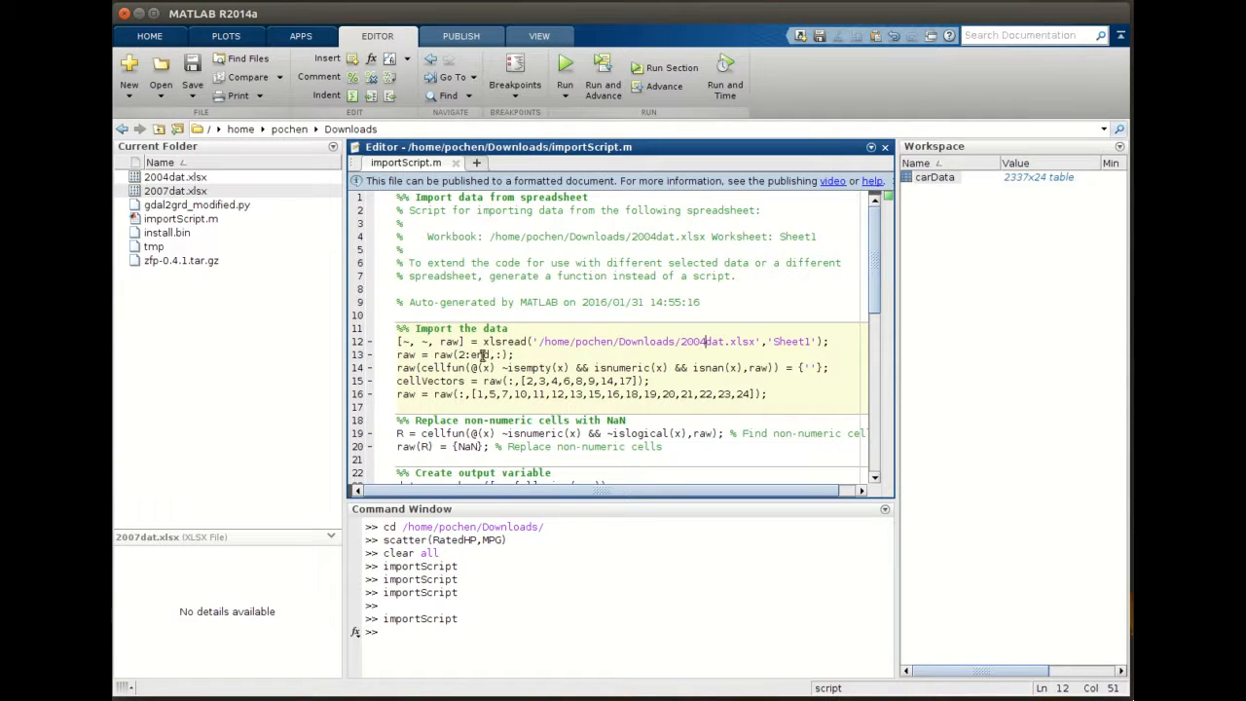
{"action": "left_click", "coordinate": [936, 182]}
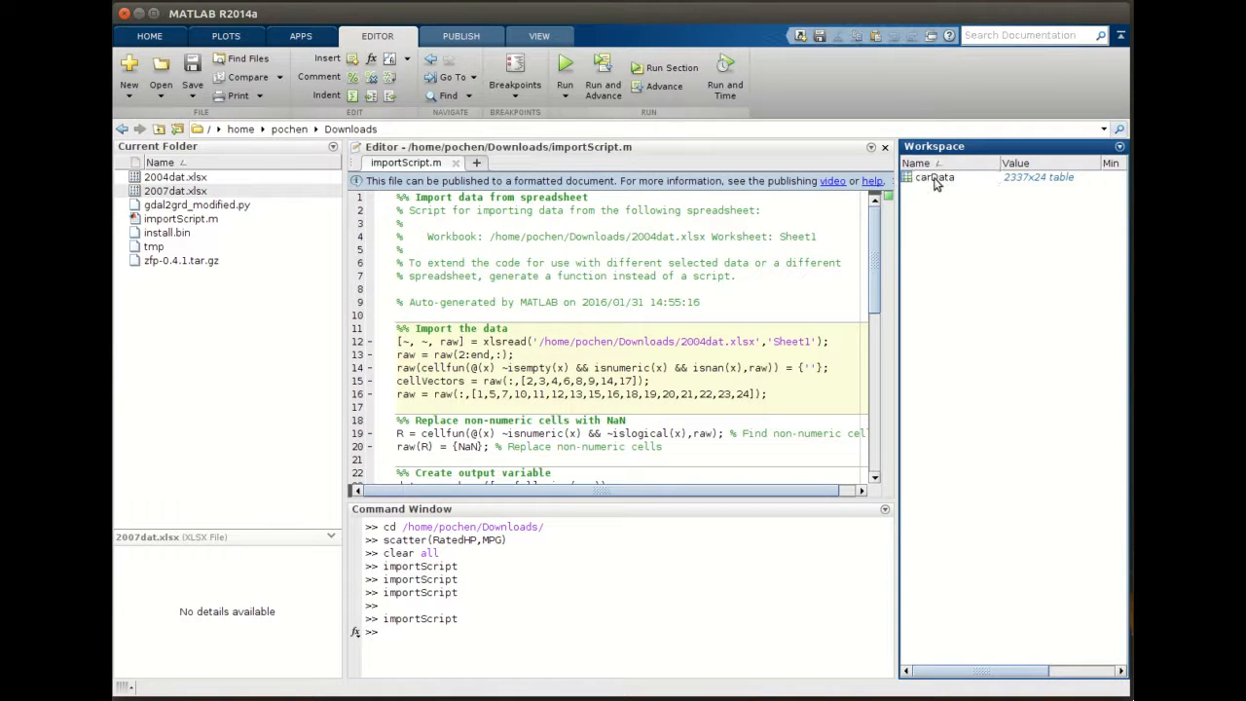
{"action": "double_click", "coordinate": [937, 180]}
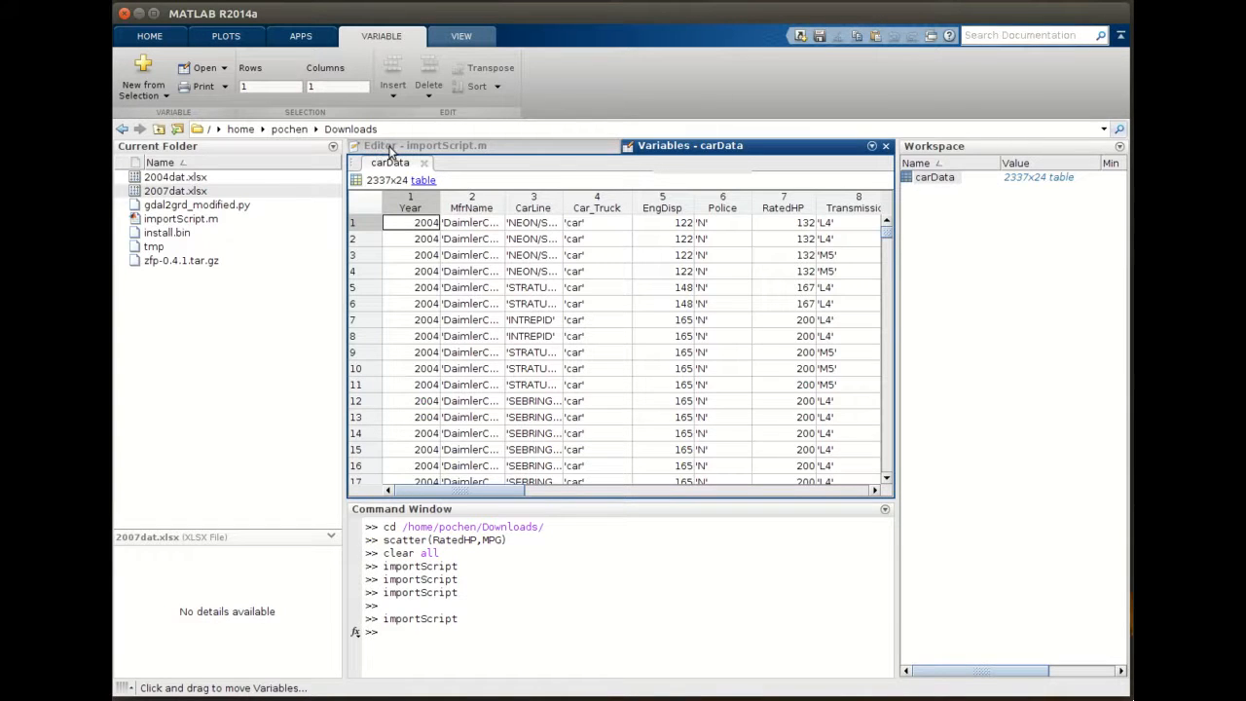
- Compare the script code with the carData table, scrolling through its columns
{"action": "left_click", "coordinate": [503, 146]}
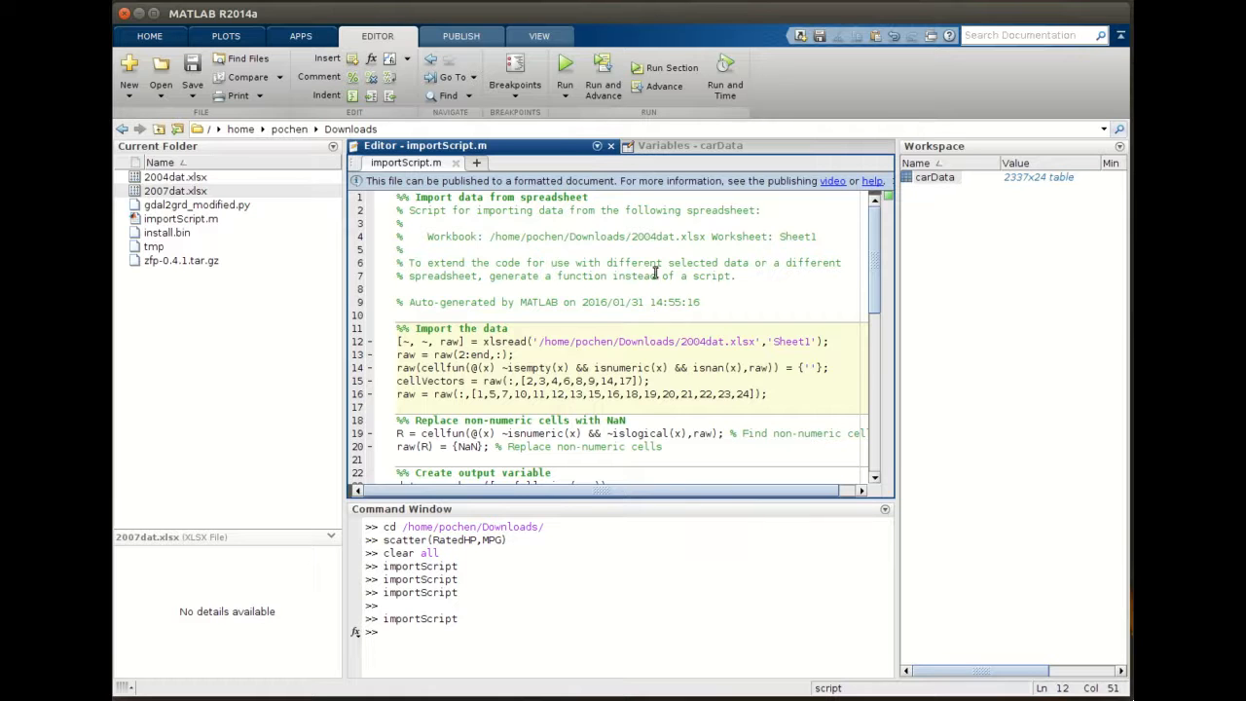
{"action": "scroll", "coordinate": [530, 403], "scroll_direction": "down", "scroll_amount": 10}
{"action": "scroll", "coordinate": [585, 389], "scroll_direction": "up", "scroll_amount": 10}
{"action": "left_click", "coordinate": [704, 148]}
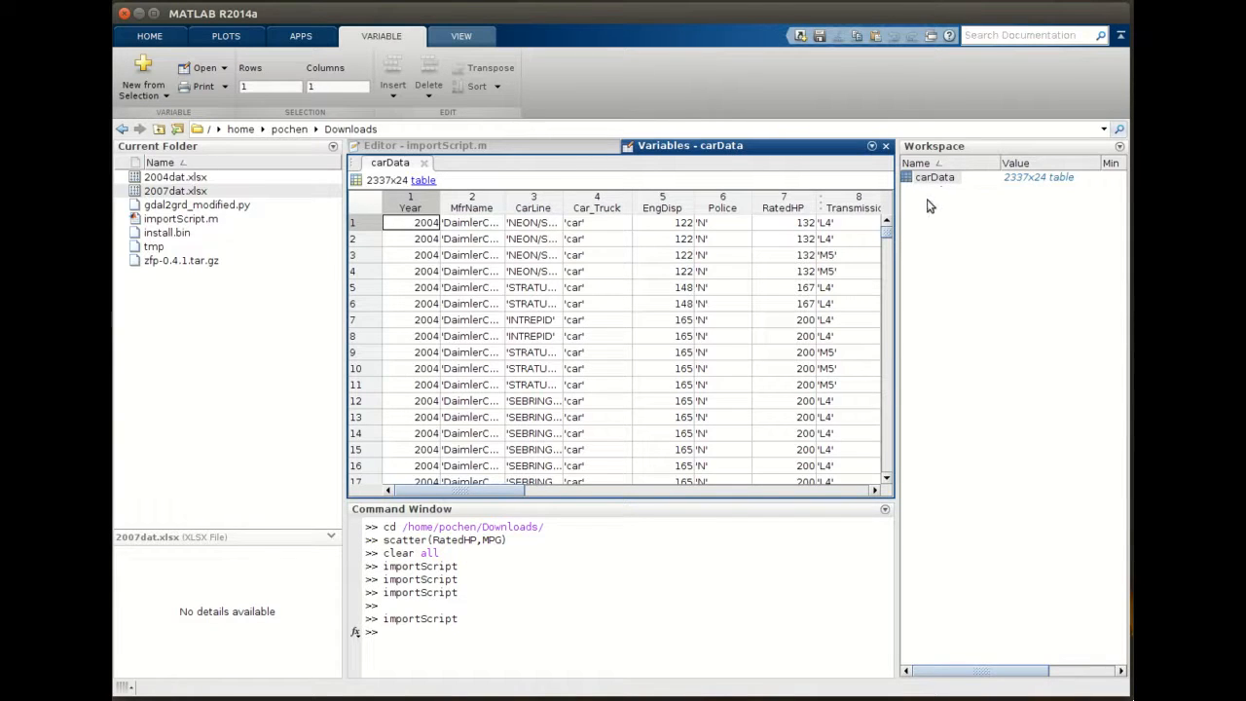
{"action": "left_click_drag", "start_coordinate": [519, 492], "coordinate": [547, 510]}
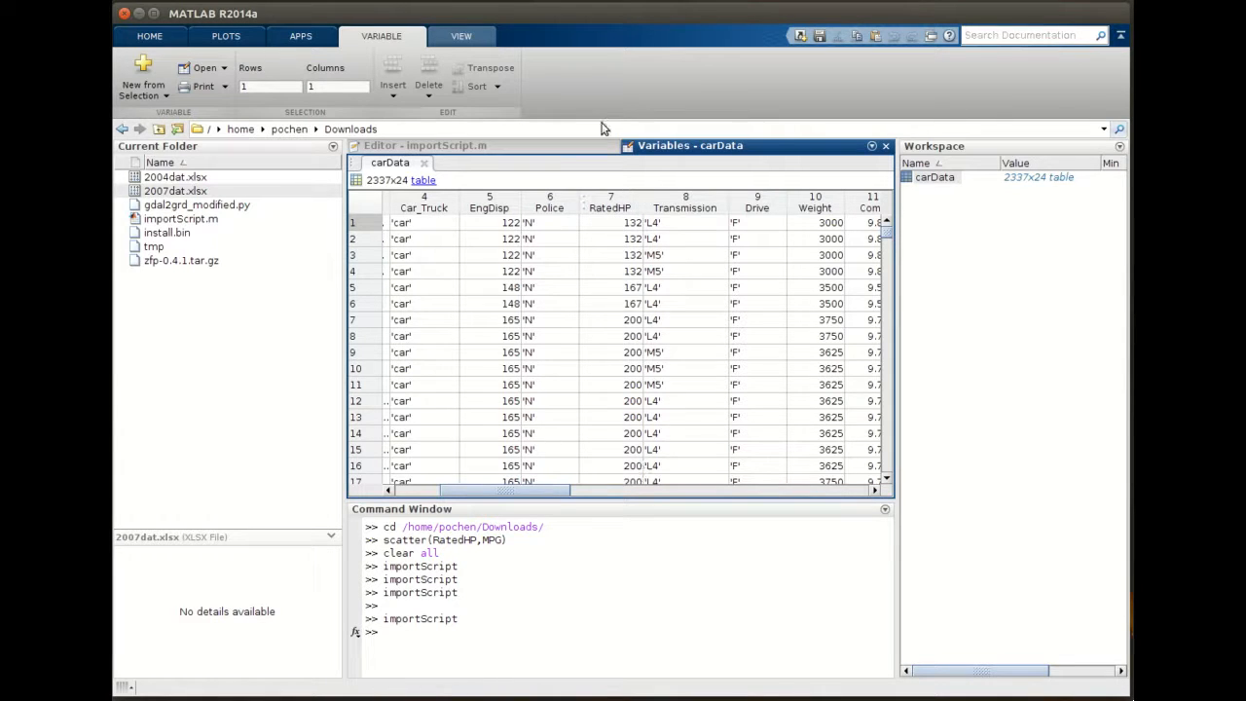
- Select the RatedHP and MPG columns of carData and create a scatter plot from them
{"action": "left_click", "coordinate": [609, 202]}
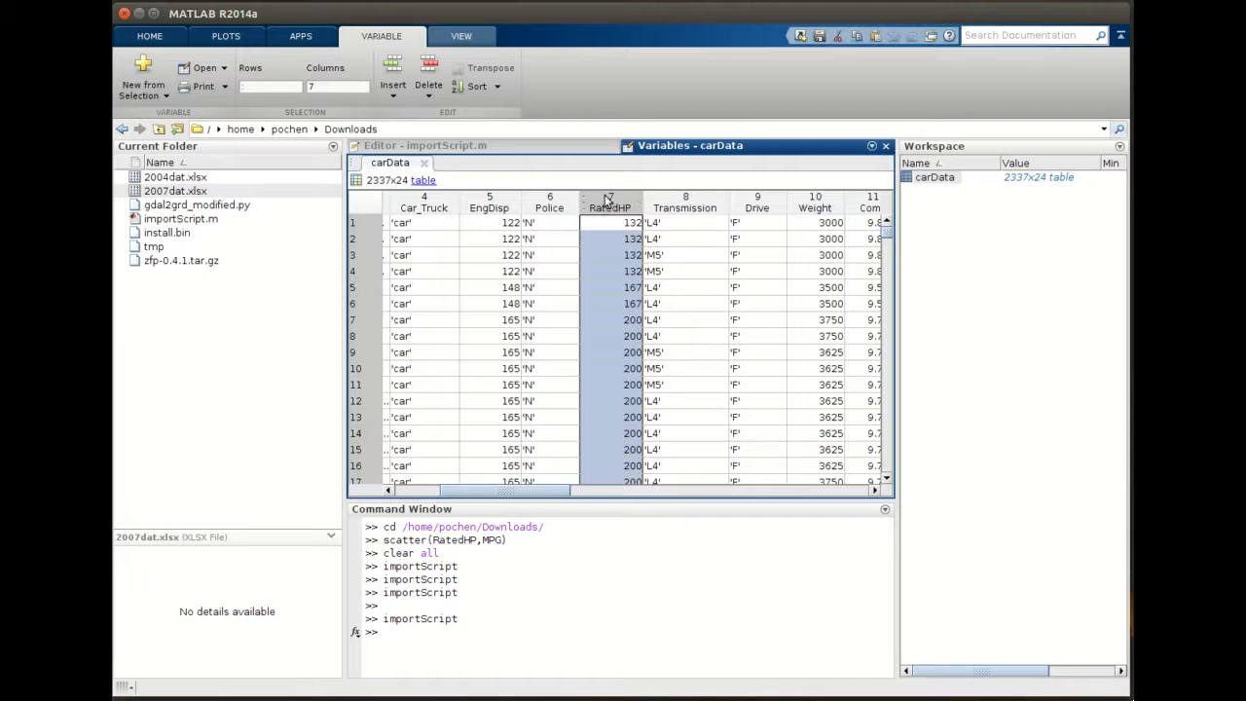
{"action": "left_click_drag", "start_coordinate": [559, 490], "coordinate": [765, 467]}
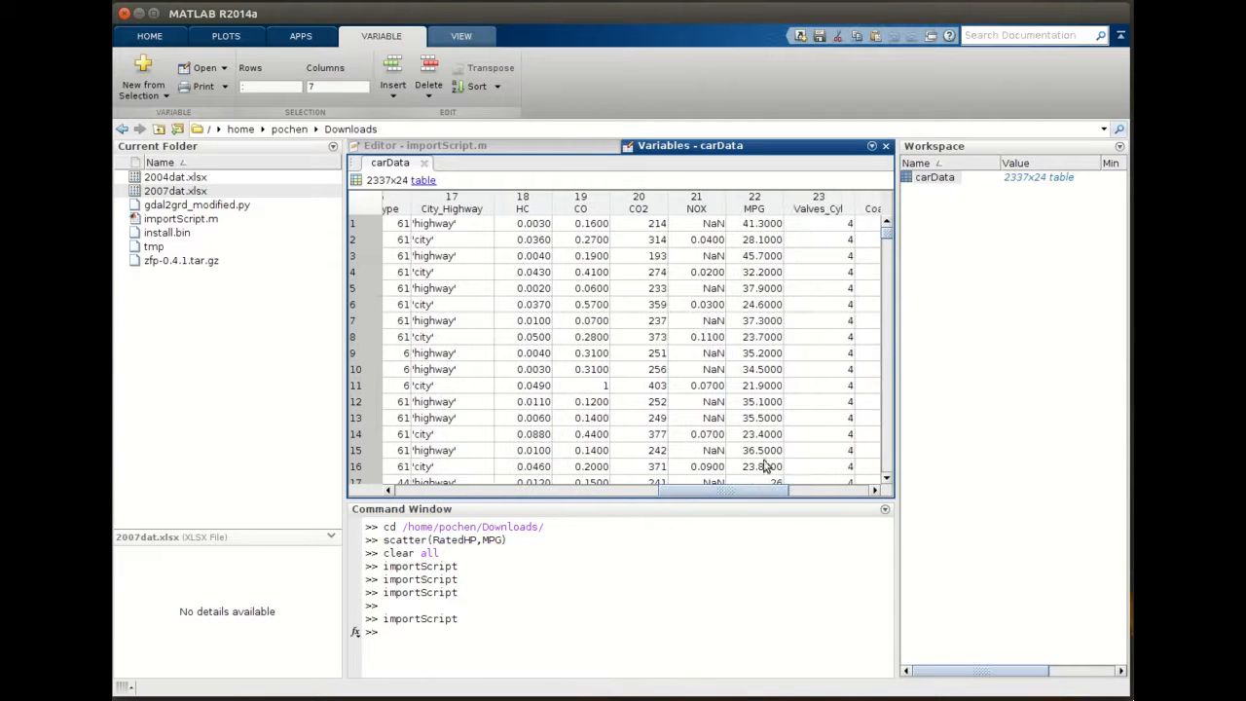
{"action": "left_click", "coordinate": [757, 204]}
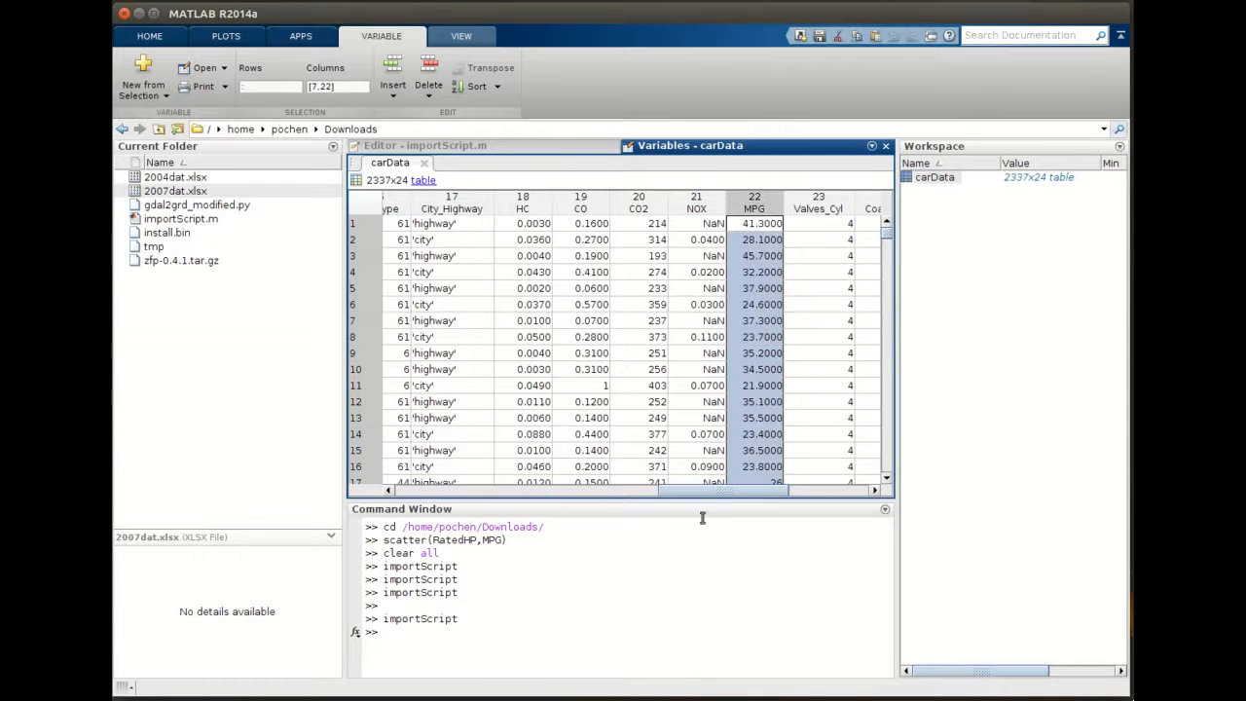
{"action": "left_click_drag", "start_coordinate": [711, 490], "coordinate": [533, 495]}
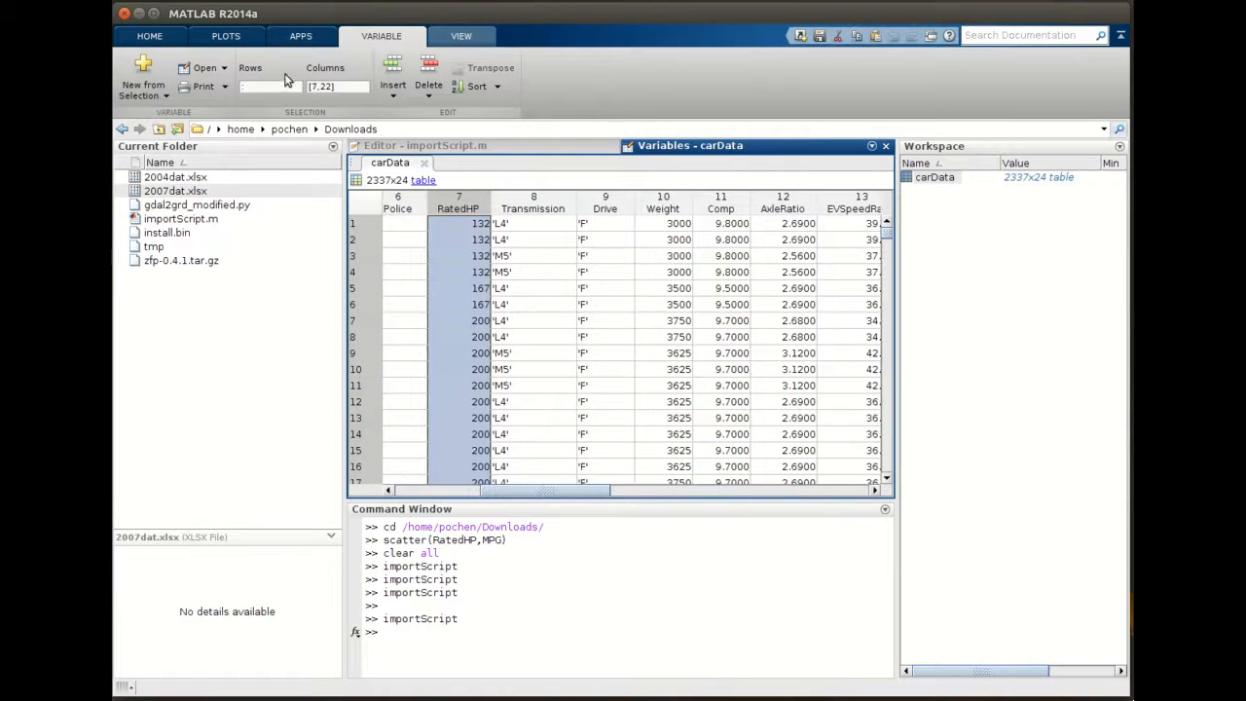
{"action": "left_click", "coordinate": [225, 39]}
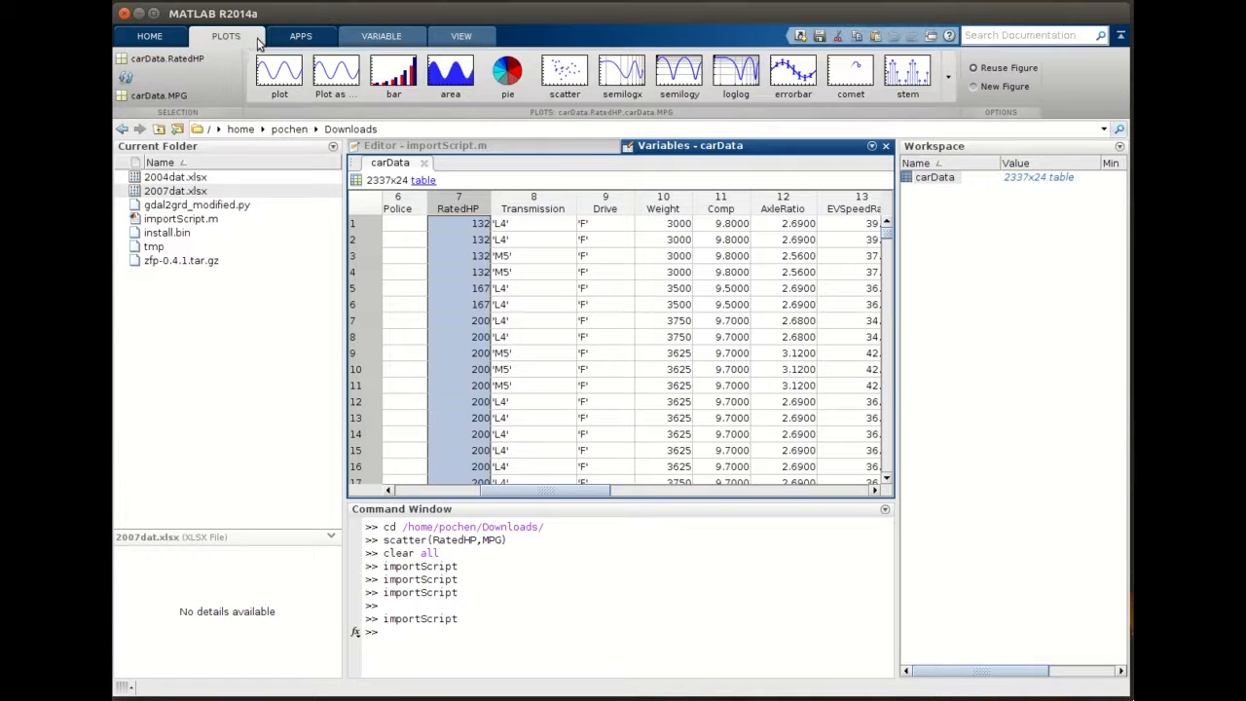
{"action": "left_click", "coordinate": [572, 80]}
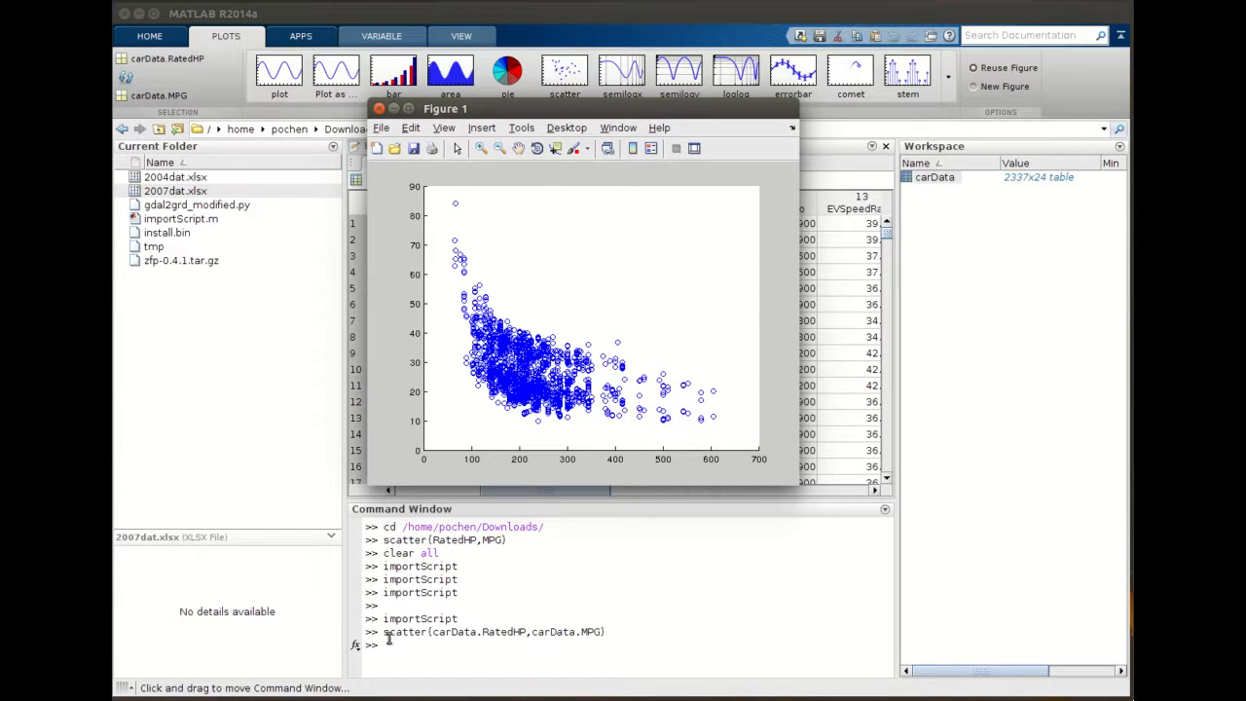
- Highlight the generated scatter command in the Command Window
{"action": "left_click_drag", "start_coordinate": [384, 633], "coordinate": [612, 633]}
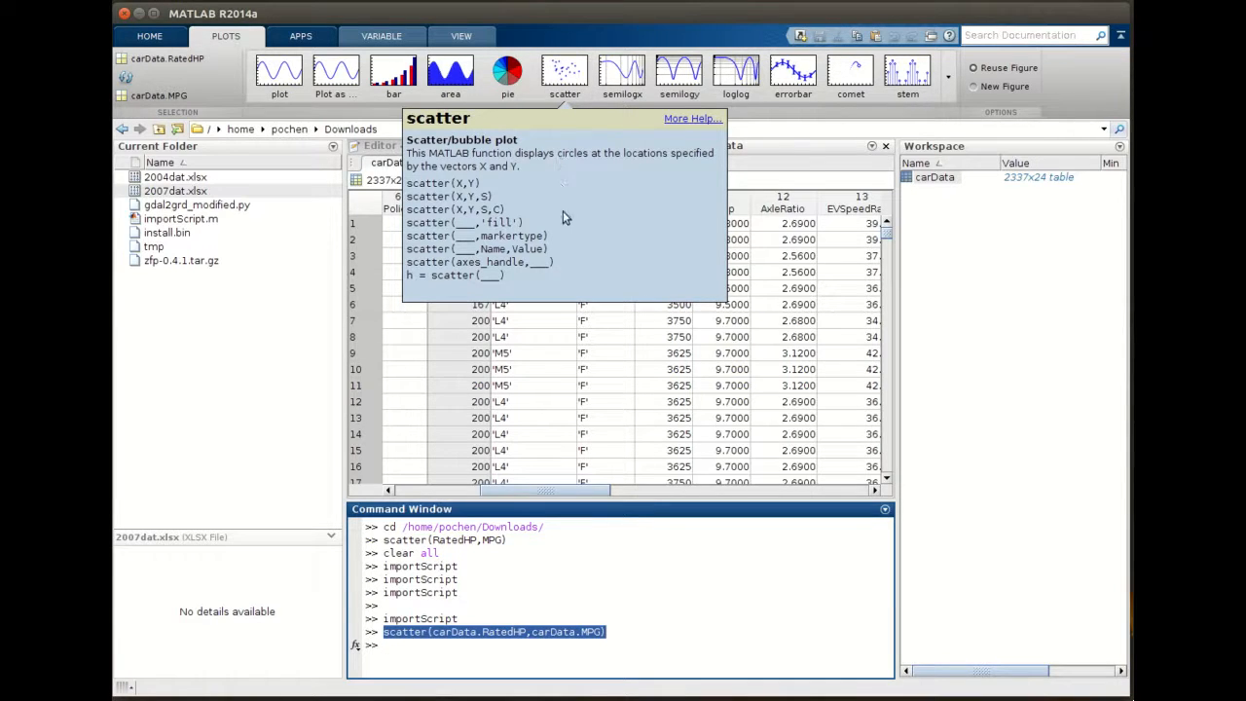
{"action": "left_click", "coordinate": [431, 651]}
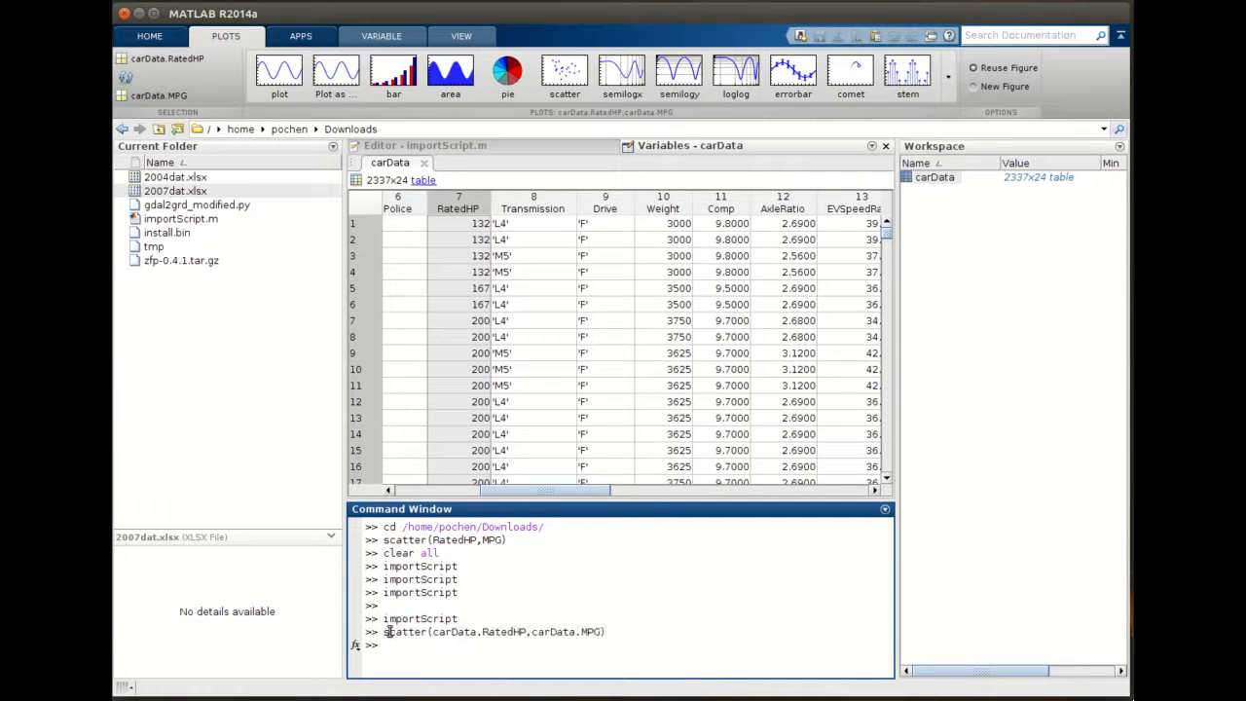
{"action": "left_click_drag", "start_coordinate": [386, 633], "coordinate": [428, 633]}
{"action": "left_click", "coordinate": [394, 635]}
{"action": "left_click_drag", "start_coordinate": [385, 633], "coordinate": [428, 634]}
{"action": "left_click", "coordinate": [417, 649]}
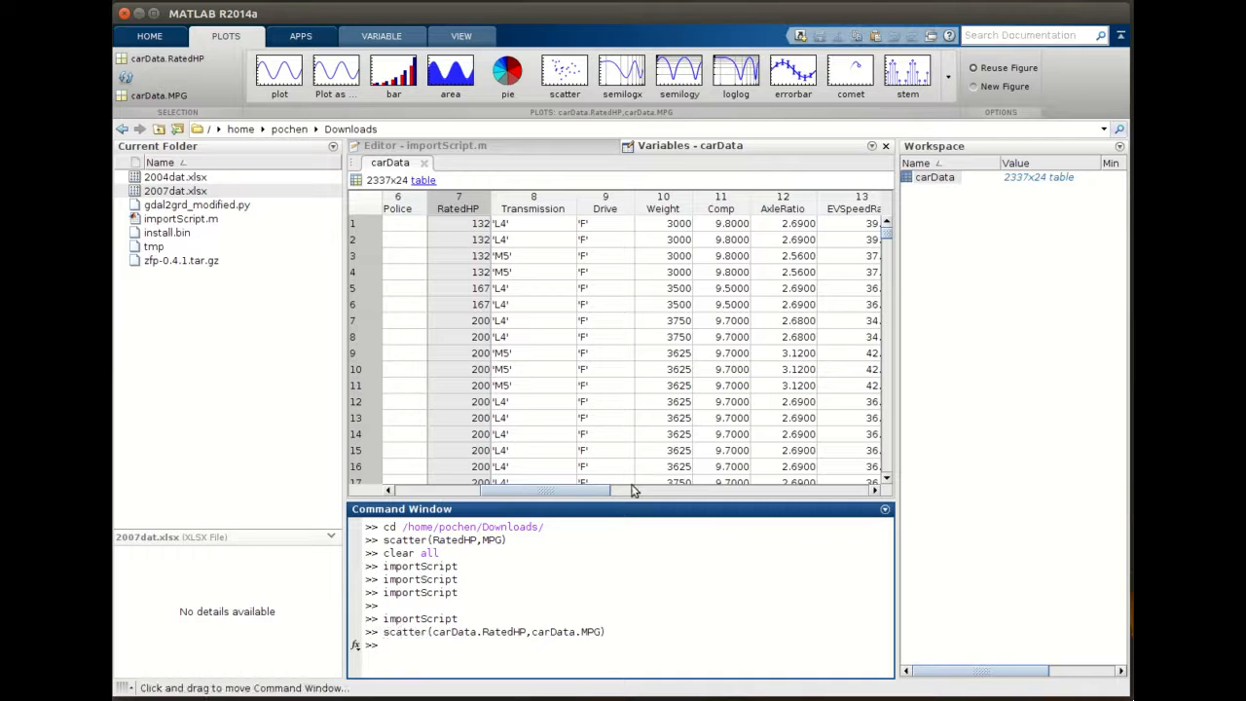
- Enlarge the Command Window and display the help text for scatter
{"action": "left_click_drag", "start_coordinate": [637, 495], "coordinate": [638, 379]}
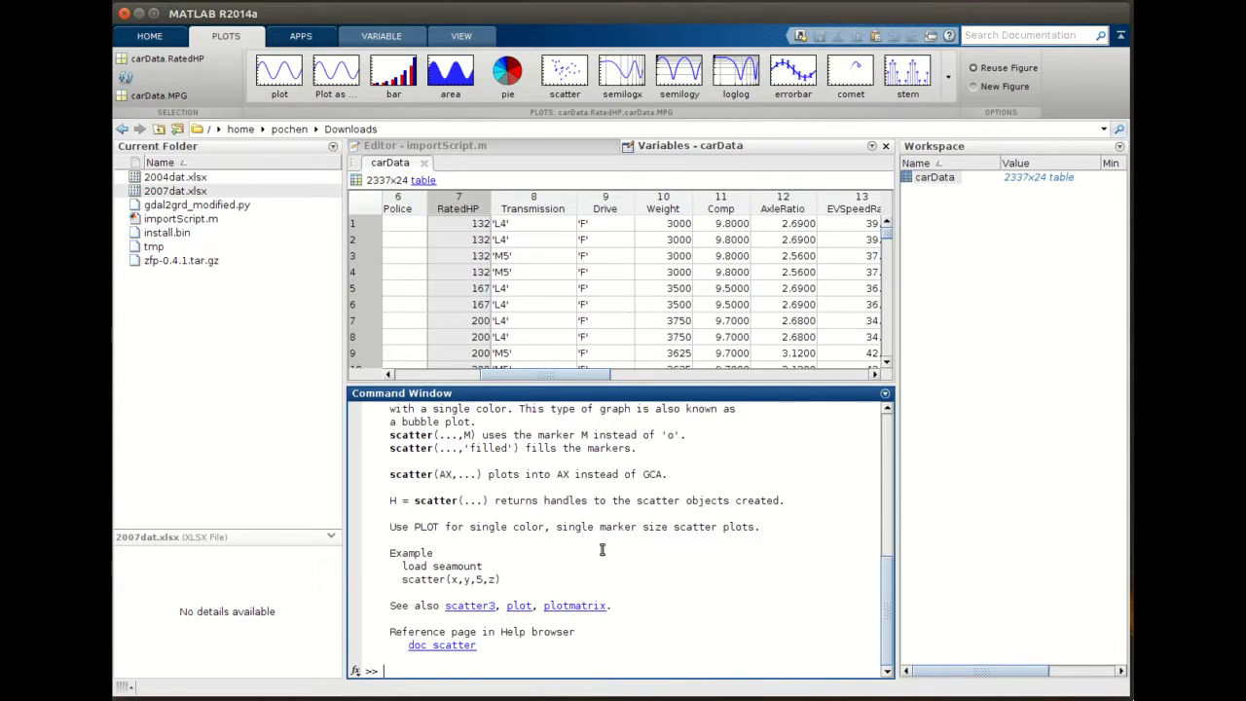
{"action": "scroll", "coordinate": [602, 550], "scroll_direction": "up", "scroll_amount": 9}
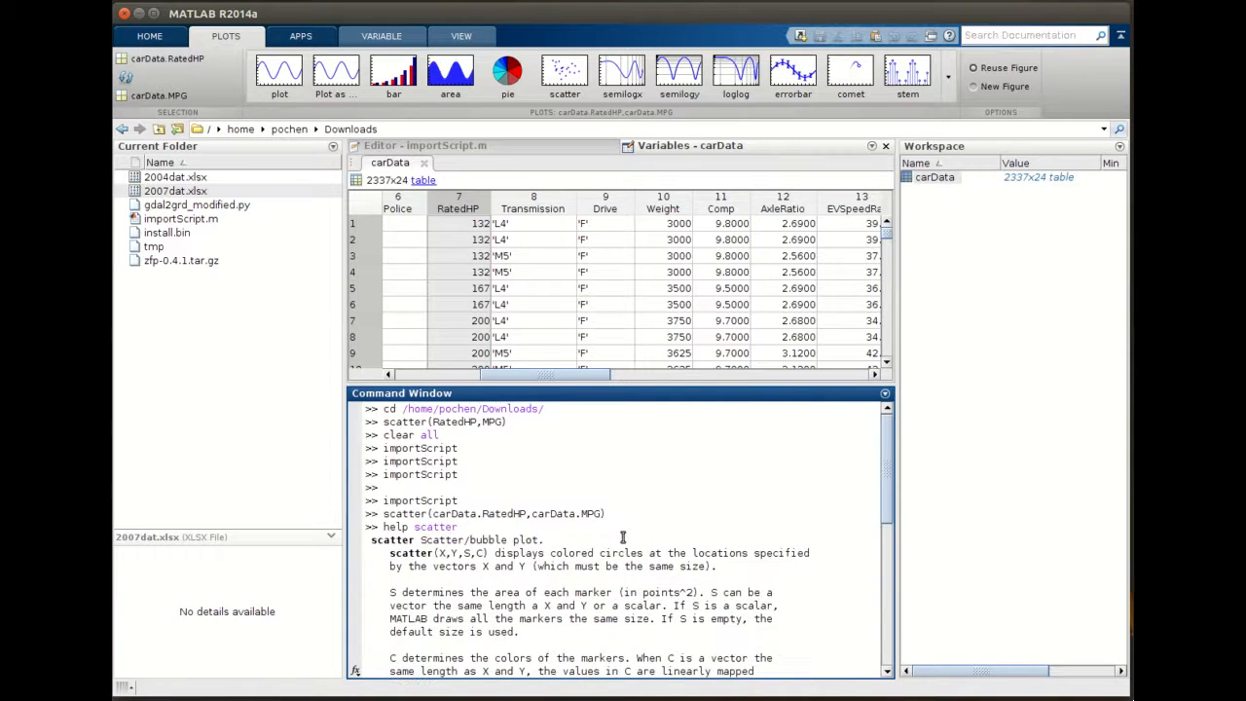
{"action": "scroll", "coordinate": [623, 537], "scroll_direction": "down", "scroll_amount": 1}
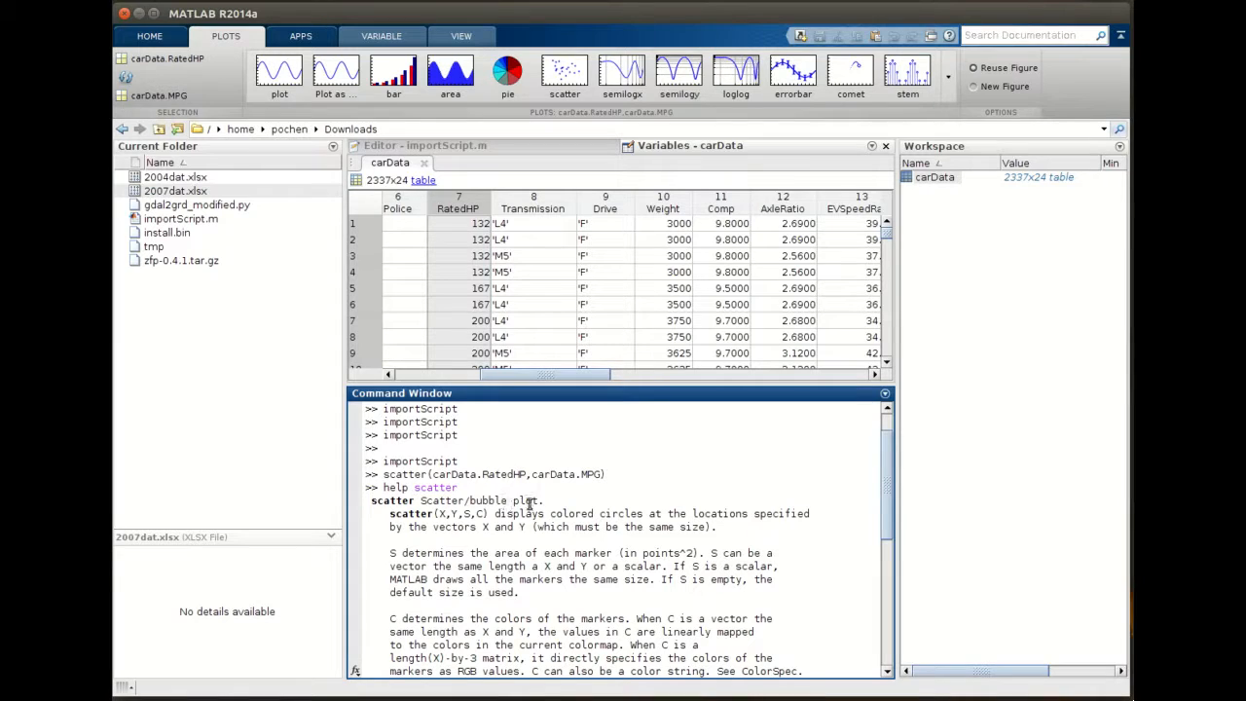
- Examine the arguments of the generated scatter command alongside the scatter plot figure
{"action": "left_click_drag", "start_coordinate": [389, 515], "coordinate": [429, 519]}
{"action": "left_click", "coordinate": [433, 518]}
{"action": "left_click", "coordinate": [484, 514]}
{"action": "left_click", "coordinate": [491, 515]}
{"action": "double_click", "coordinate": [441, 513]}
{"action": "double_click", "coordinate": [454, 513]}
{"action": "double_click", "coordinate": [466, 513]}
{"action": "double_click", "coordinate": [480, 513]}
{"action": "double_click", "coordinate": [467, 514]}
{"action": "key", "text": "alt+Tab"}
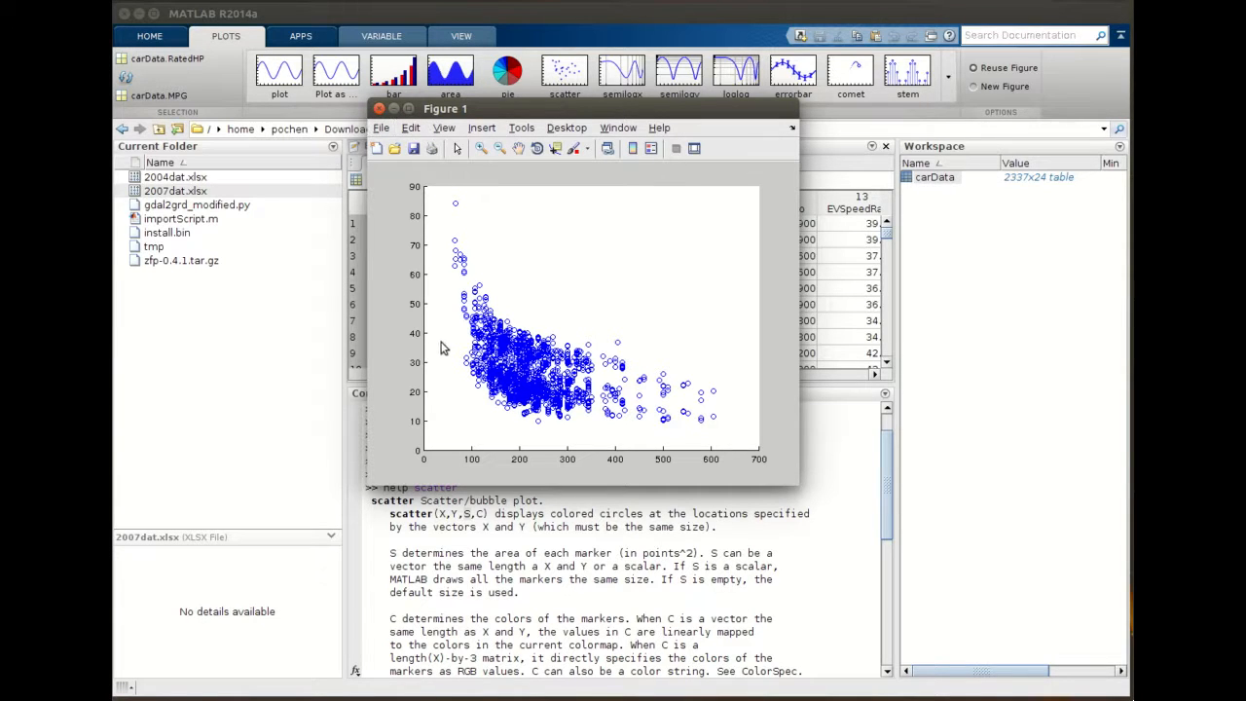
{"action": "scroll", "coordinate": [554, 587], "scroll_direction": "up", "scroll_amount": 1}
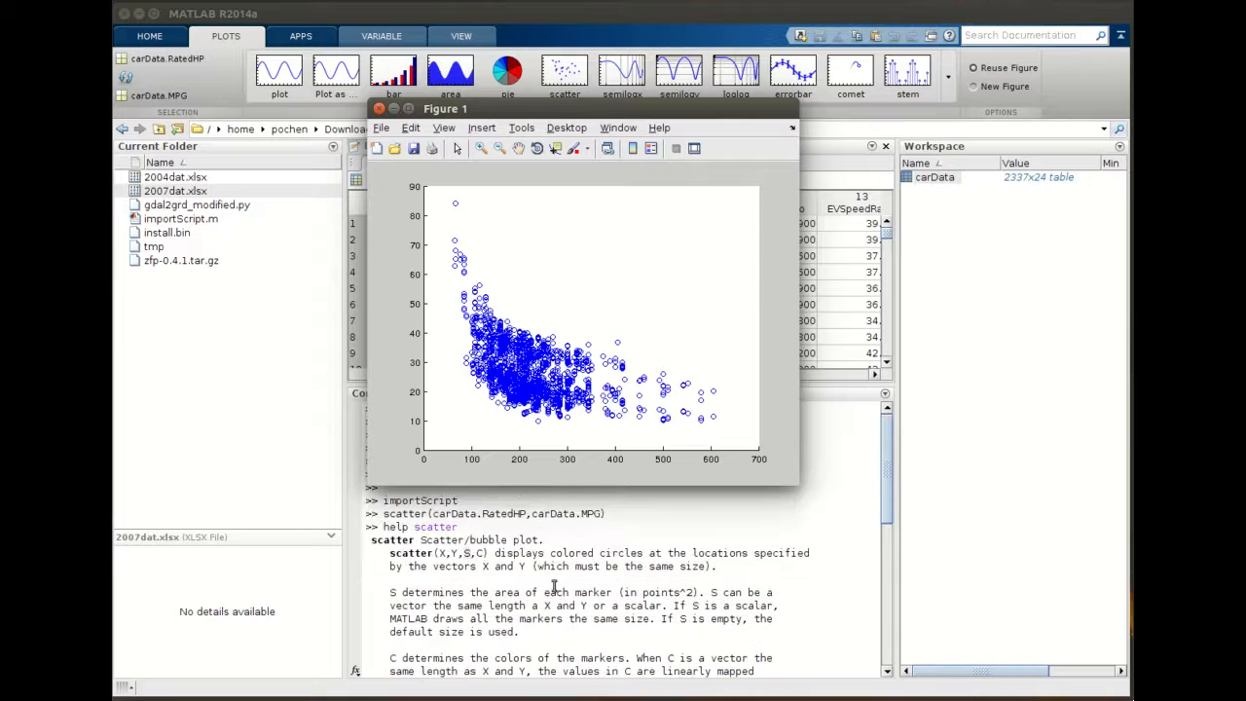
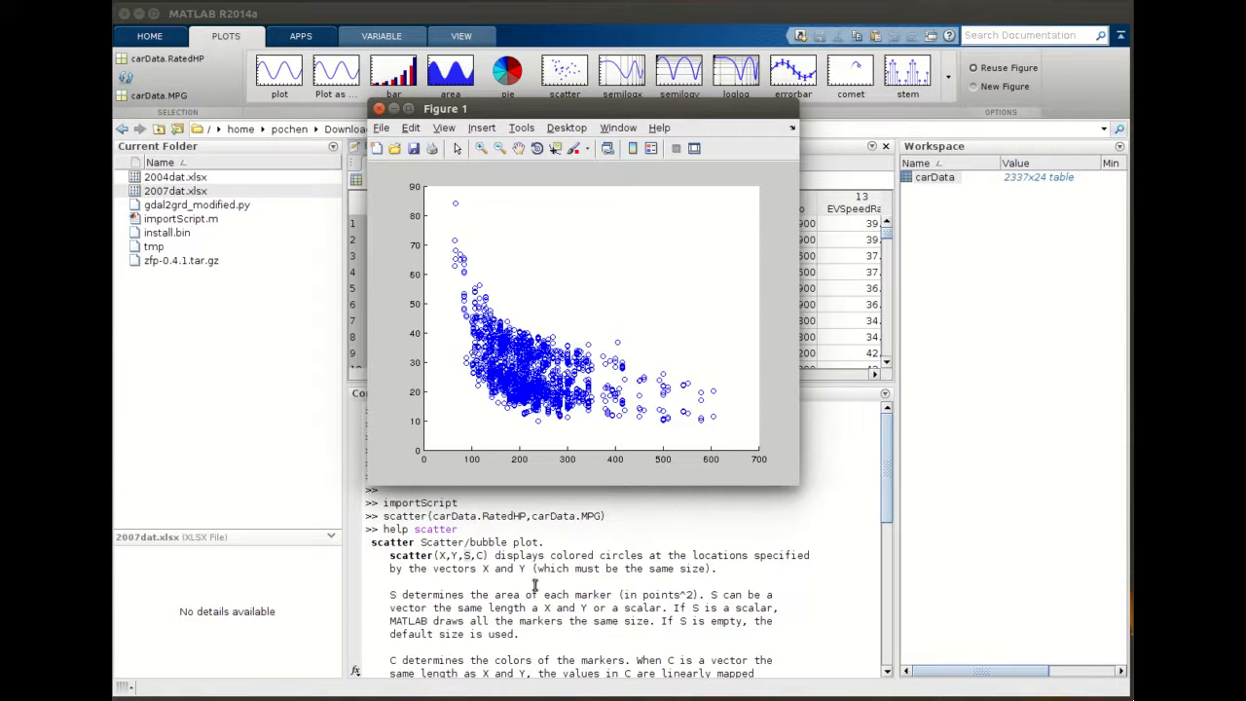
- Examine the carData argument of the generated scatter command alongside the MPG column in the variable editor
{"action": "left_click", "coordinate": [443, 555]}
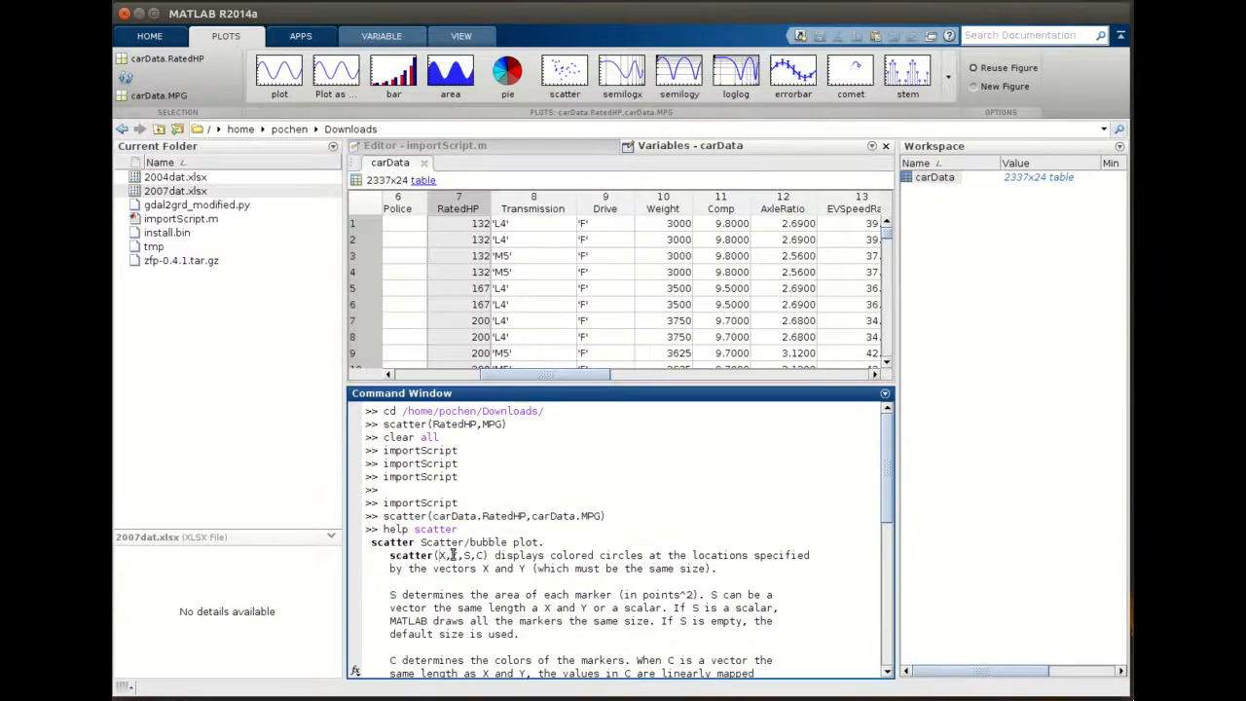
{"action": "double_click", "coordinate": [443, 555]}
{"action": "scroll", "coordinate": [474, 538], "scroll_direction": "down", "scroll_amount": 1}
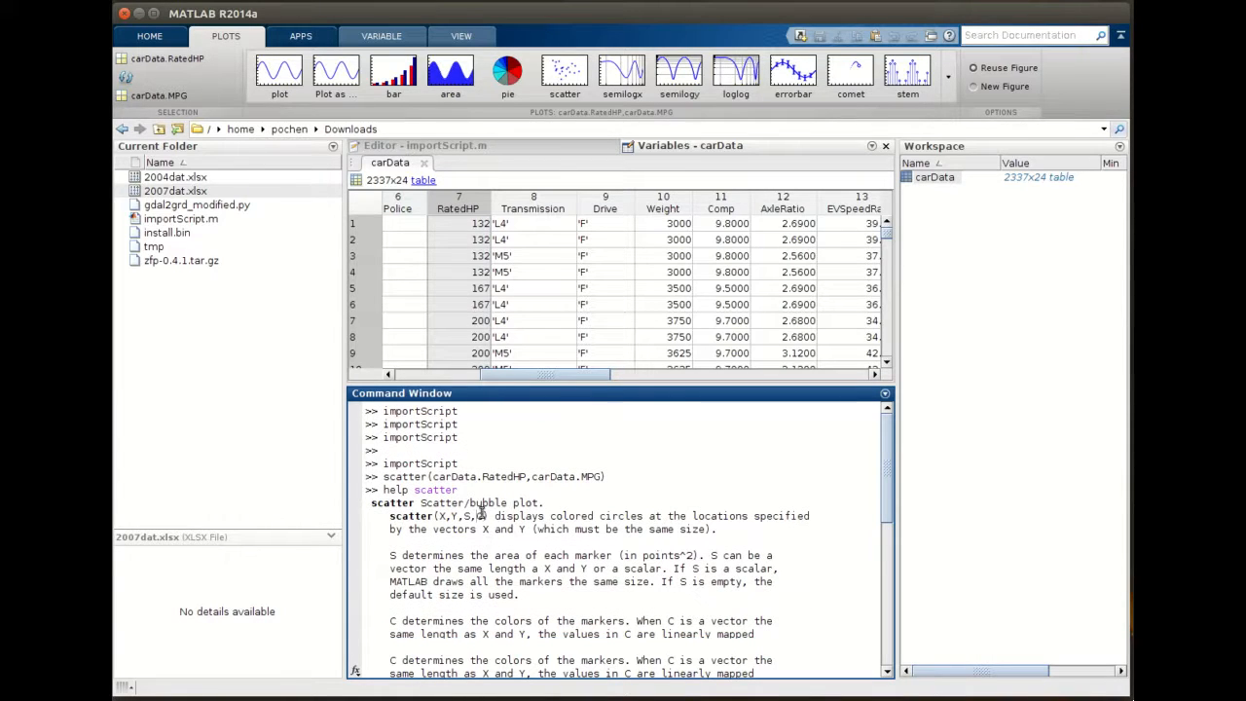
{"action": "double_click", "coordinate": [437, 476]}
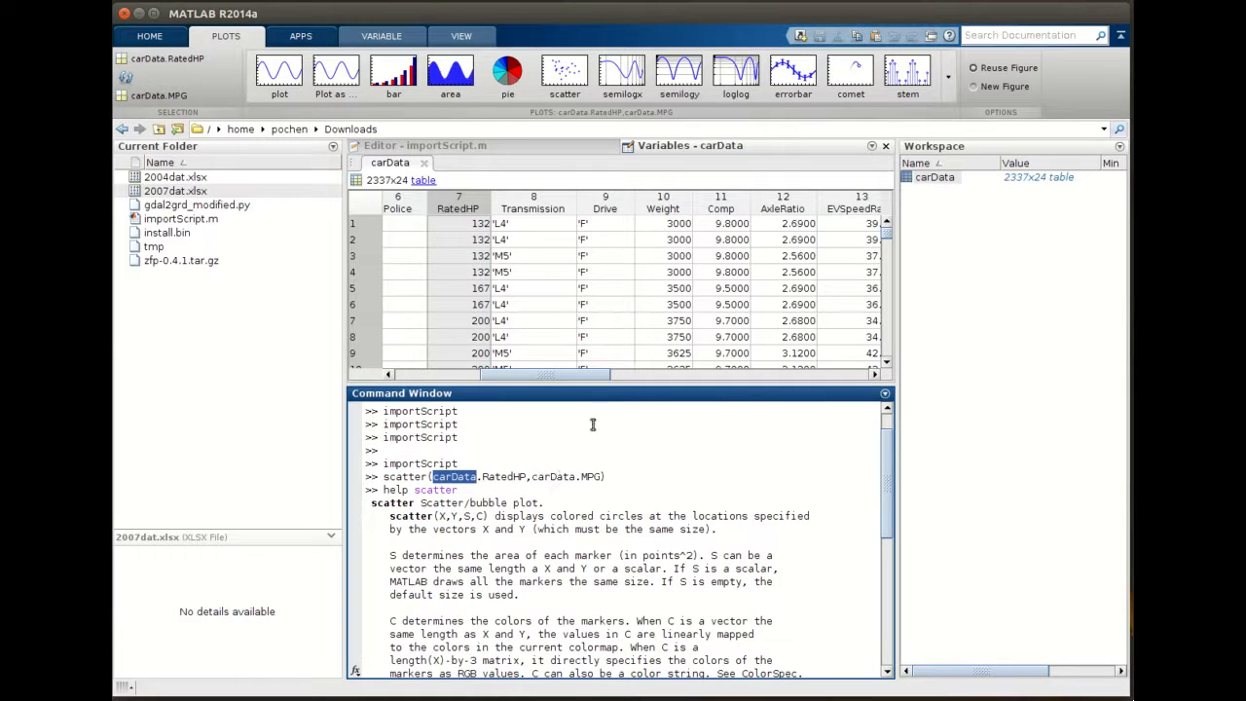
{"action": "left_click_drag", "start_coordinate": [570, 378], "coordinate": [777, 374]}
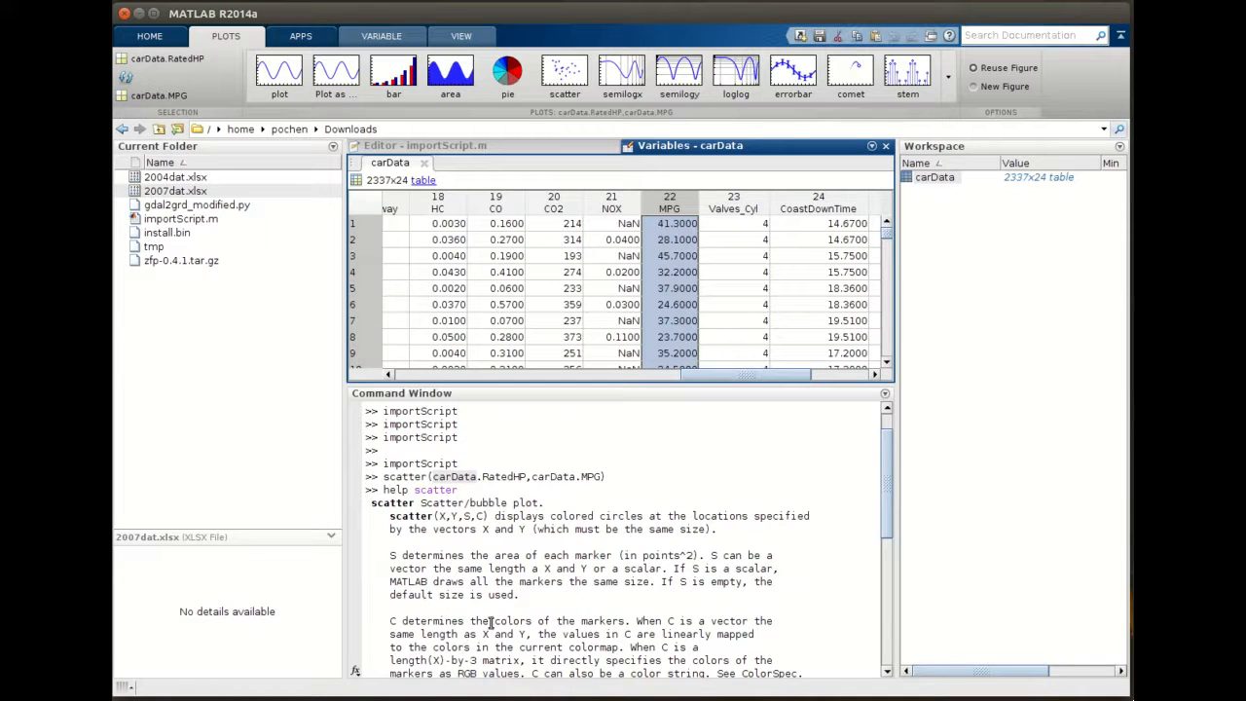
{"action": "left_click", "coordinate": [479, 482]}
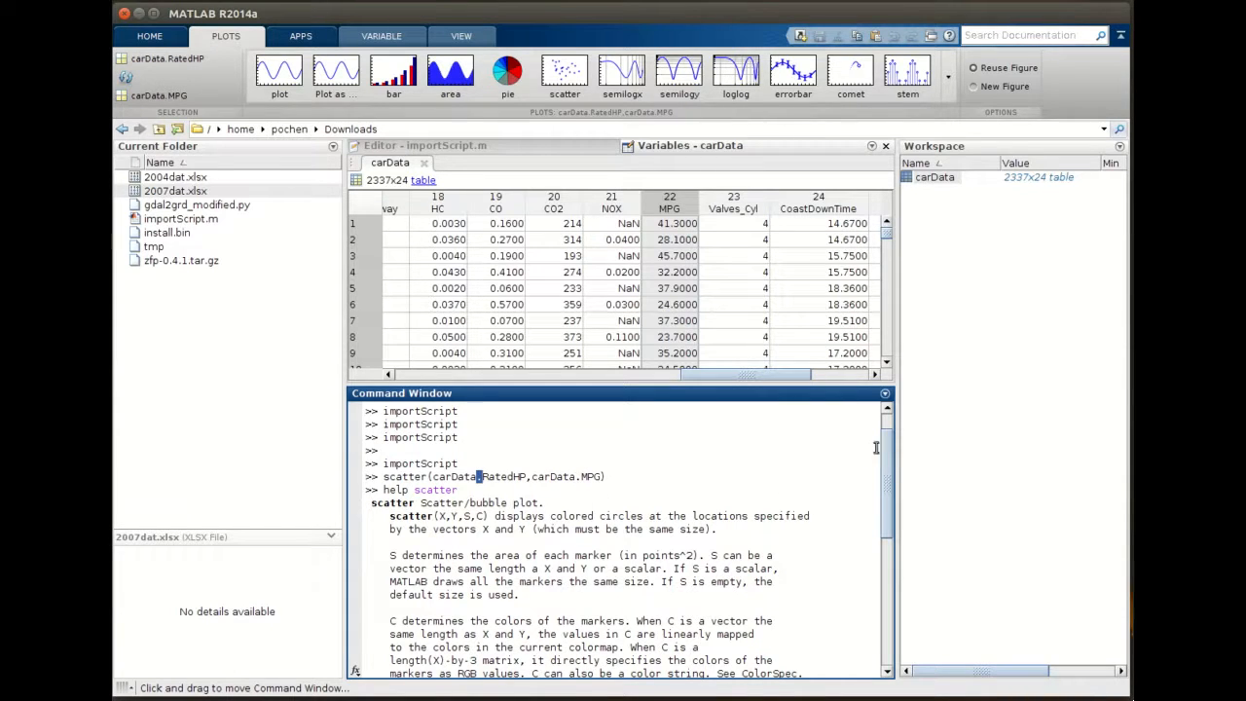
{"action": "left_click_drag", "start_coordinate": [888, 448], "coordinate": [888, 579]}
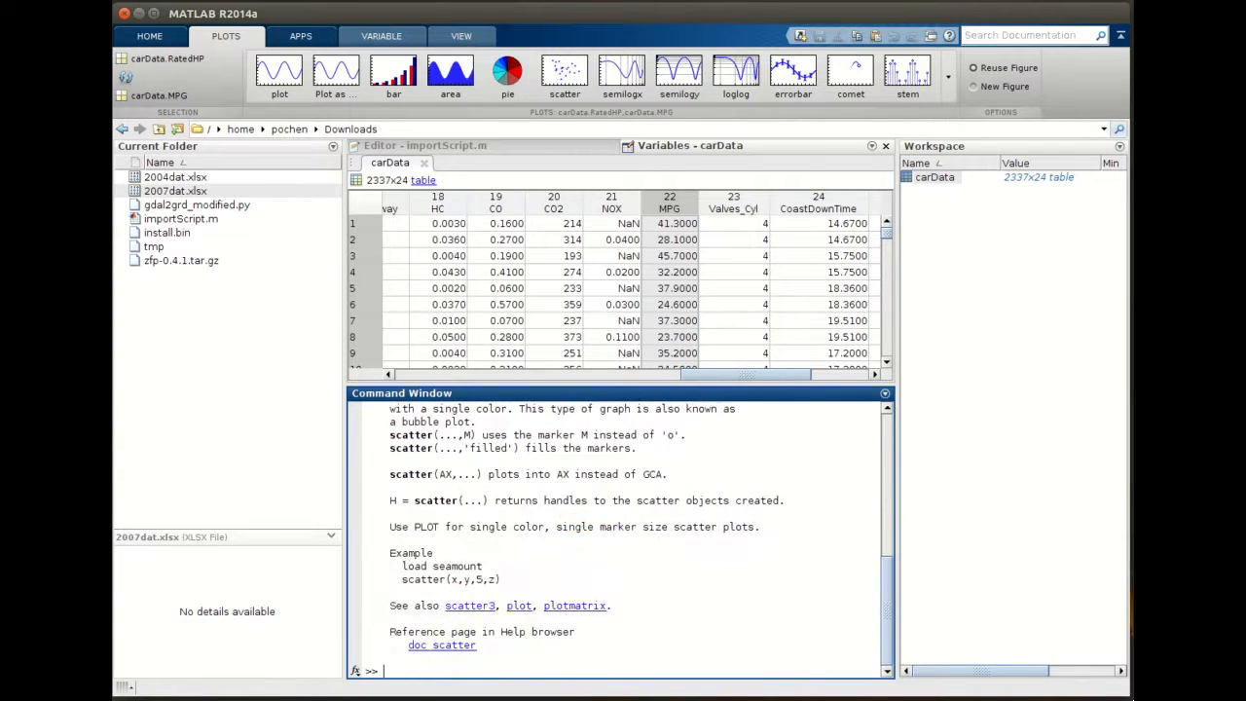
- Close the scatter plot figure and return to the MATLAB desktop
{"action": "key", "text": "alt+Tab"}
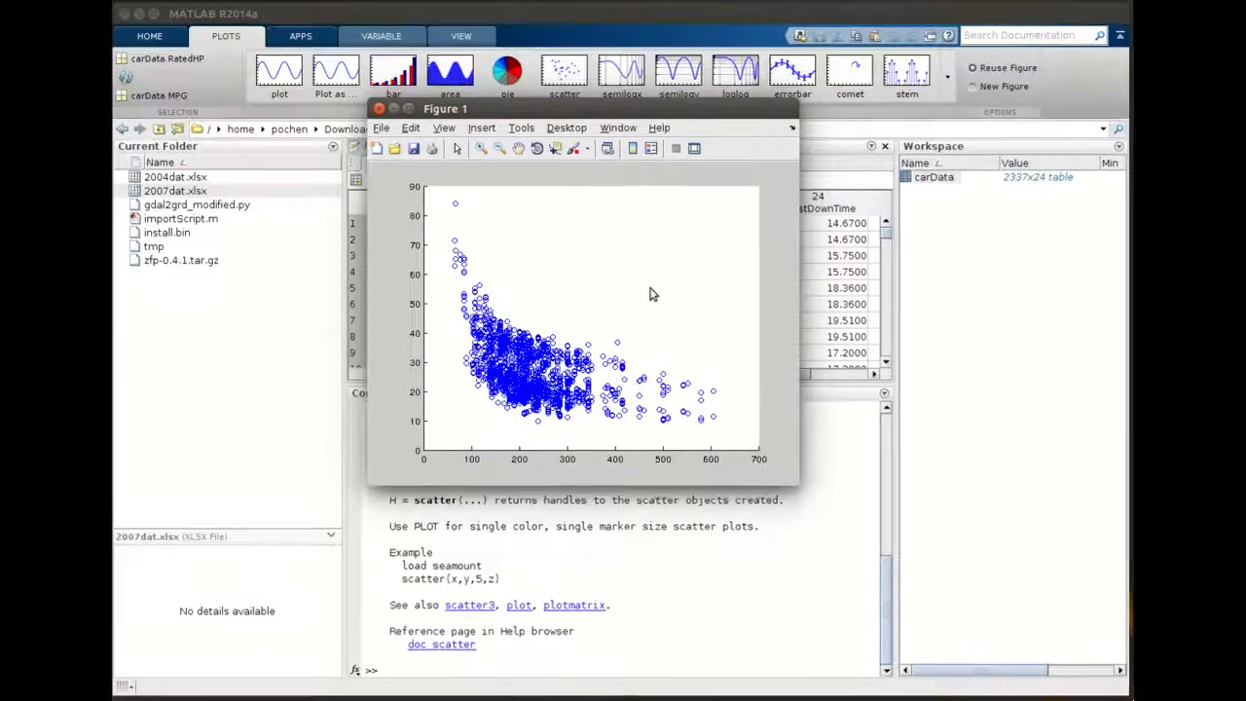
{"action": "left_click", "coordinate": [380, 108]}
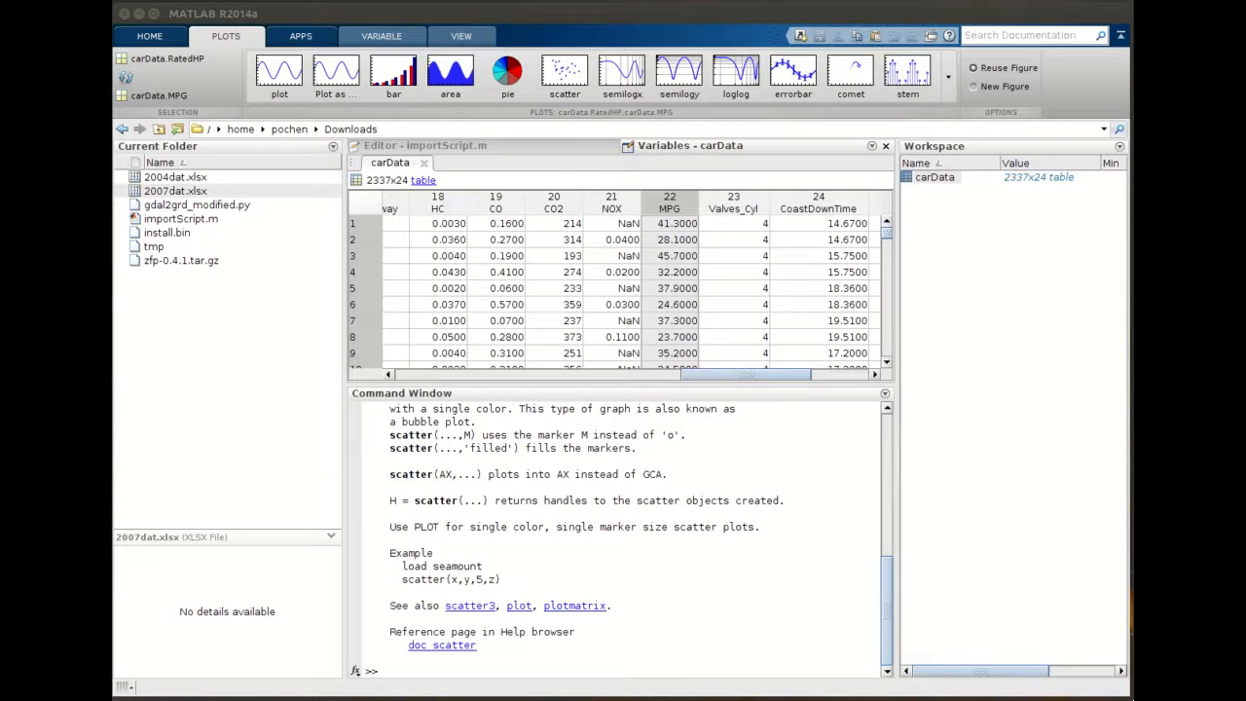
{"action": "key", "text": "super+w"}
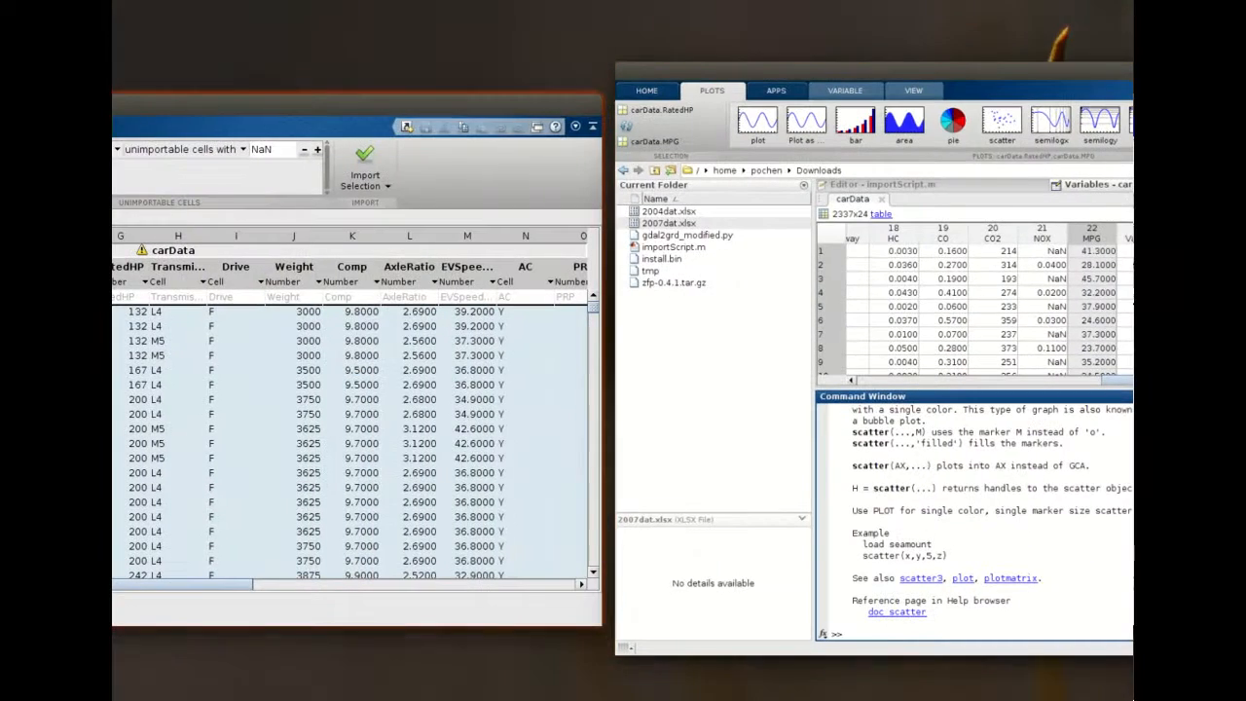
{"action": "key", "text": "Return"}
{"action": "left_click", "coordinate": [143, 128]}
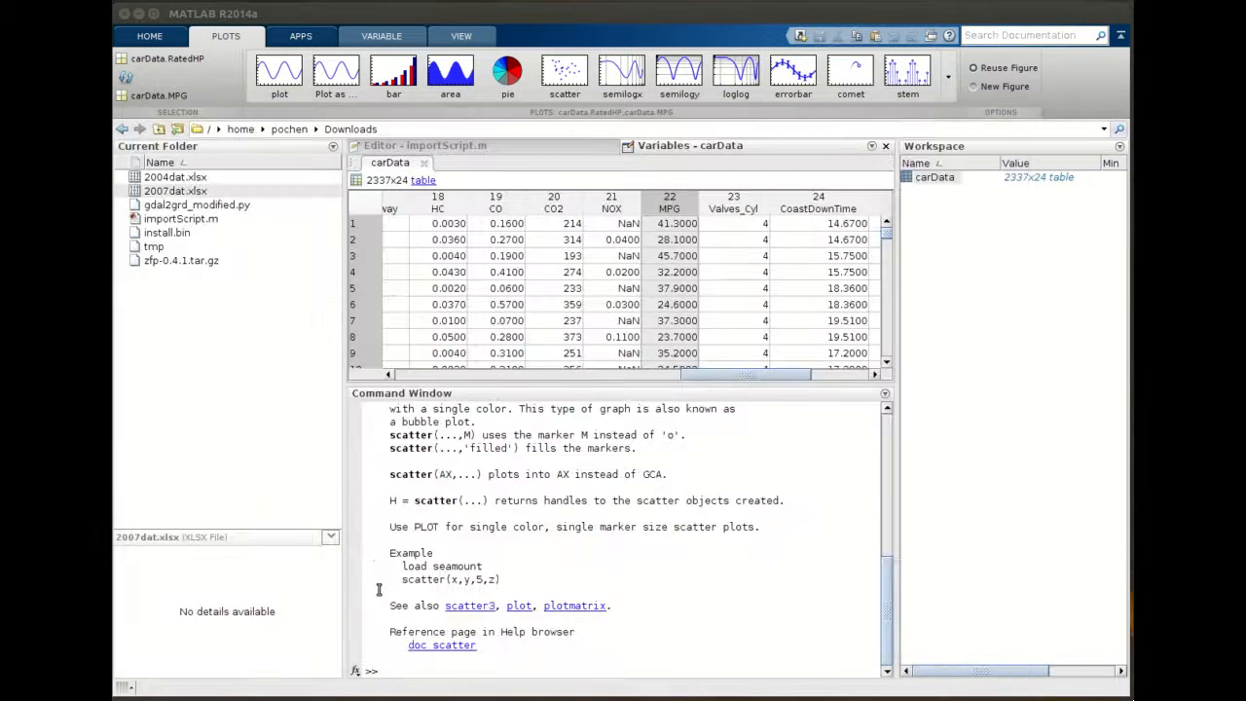
- Copy the scatter(carData.RatedHP,carData.MPG) command to the prompt and run it to redraw the plot
{"action": "scroll", "coordinate": [465, 491], "scroll_direction": "up", "scroll_amount": 10}
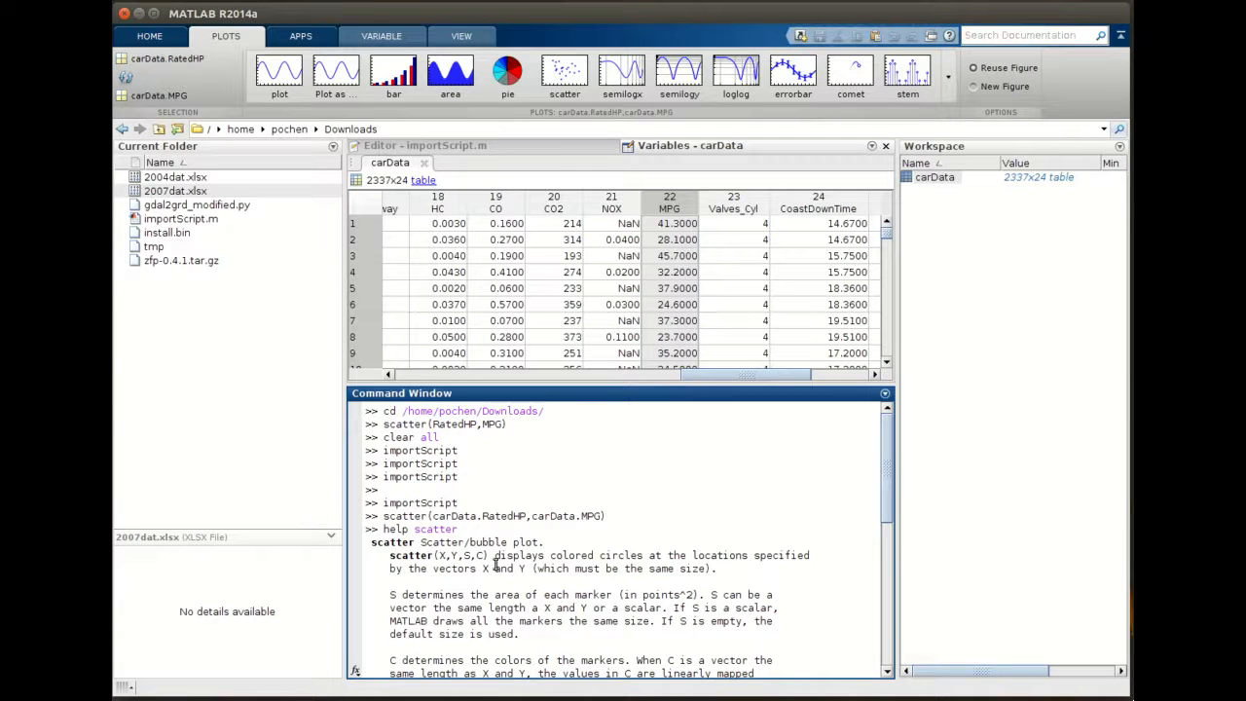
{"action": "scroll", "coordinate": [498, 563], "scroll_direction": "down", "scroll_amount": 2}
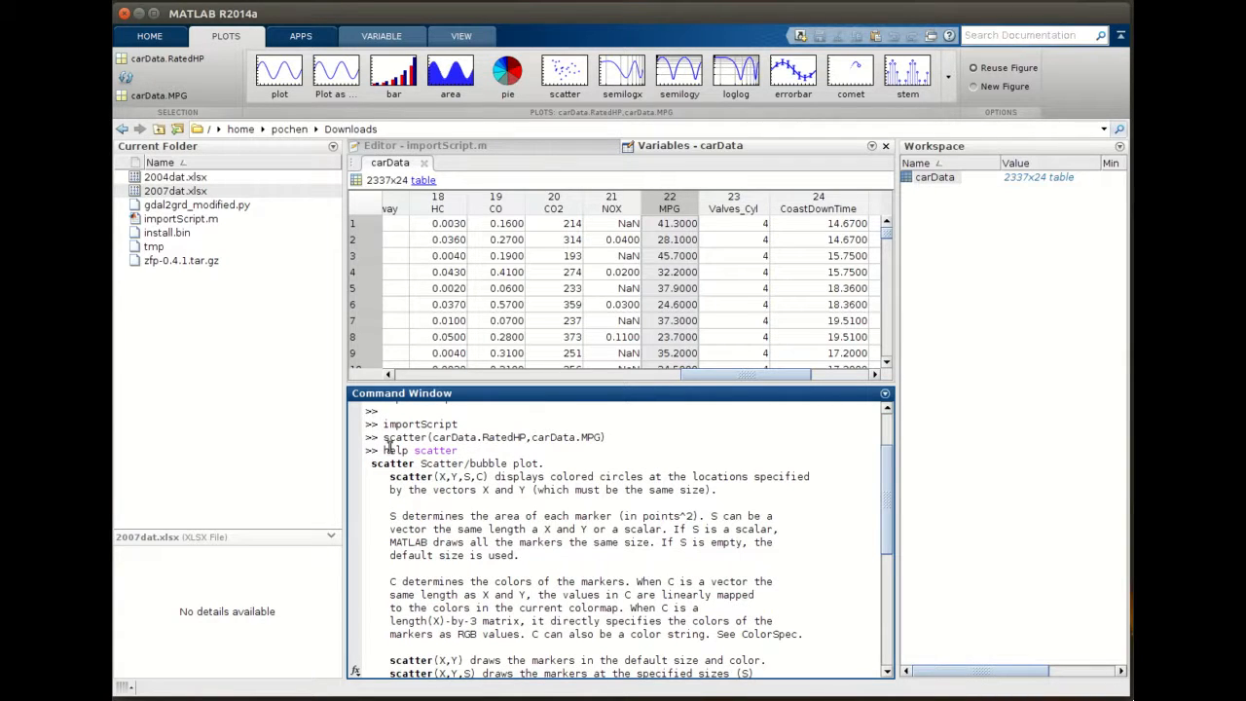
{"action": "left_click_drag", "start_coordinate": [383, 437], "coordinate": [606, 437]}
{"action": "key", "text": "super+c"}
{"action": "scroll", "coordinate": [600, 538], "scroll_direction": "down", "scroll_amount": 5}
{"action": "middle_click", "coordinate": [546, 668]}
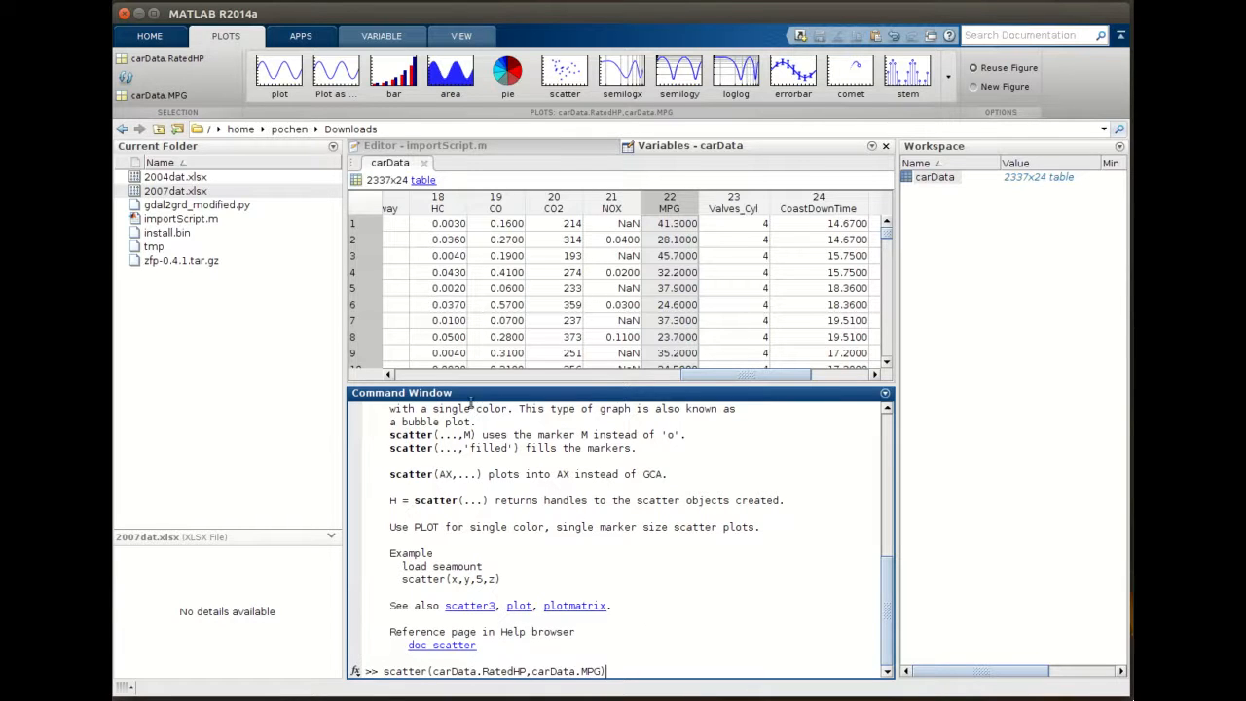
{"action": "key", "text": "Return"}
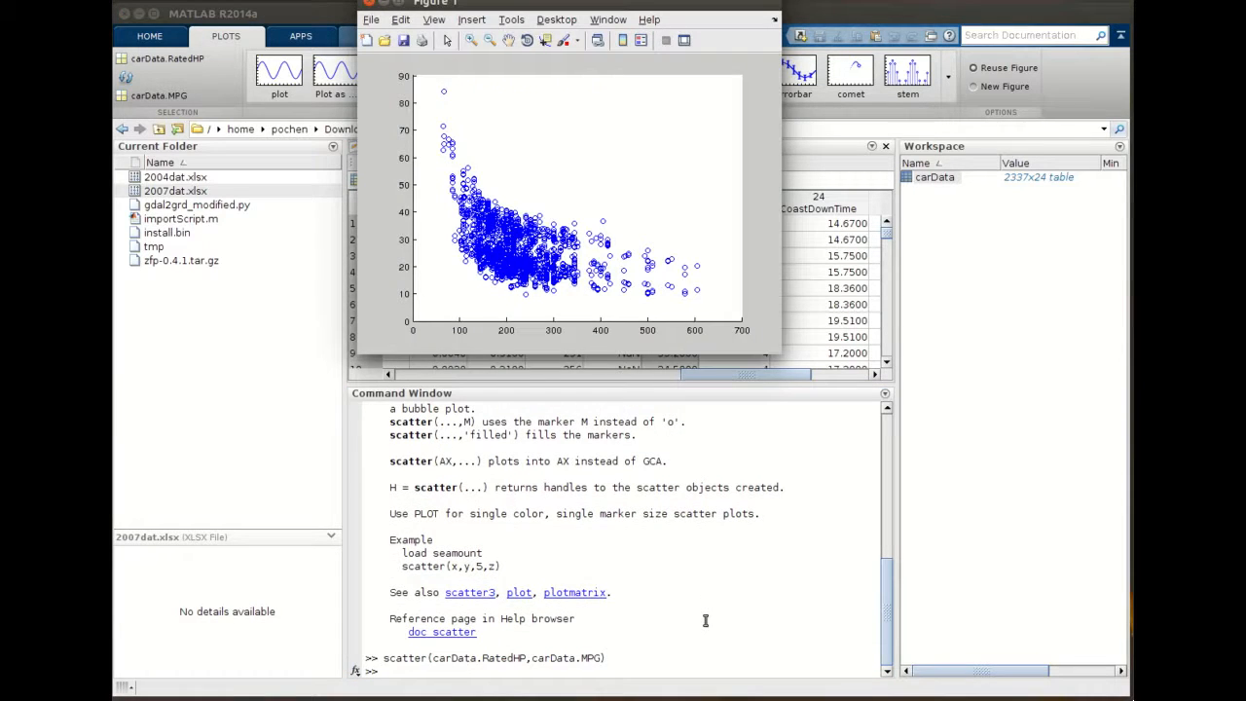
- Open the figure's plot tools and dock the figure, then resize and reposition the figure window
{"action": "left_click_drag", "start_coordinate": [697, 2], "coordinate": [714, 148]}
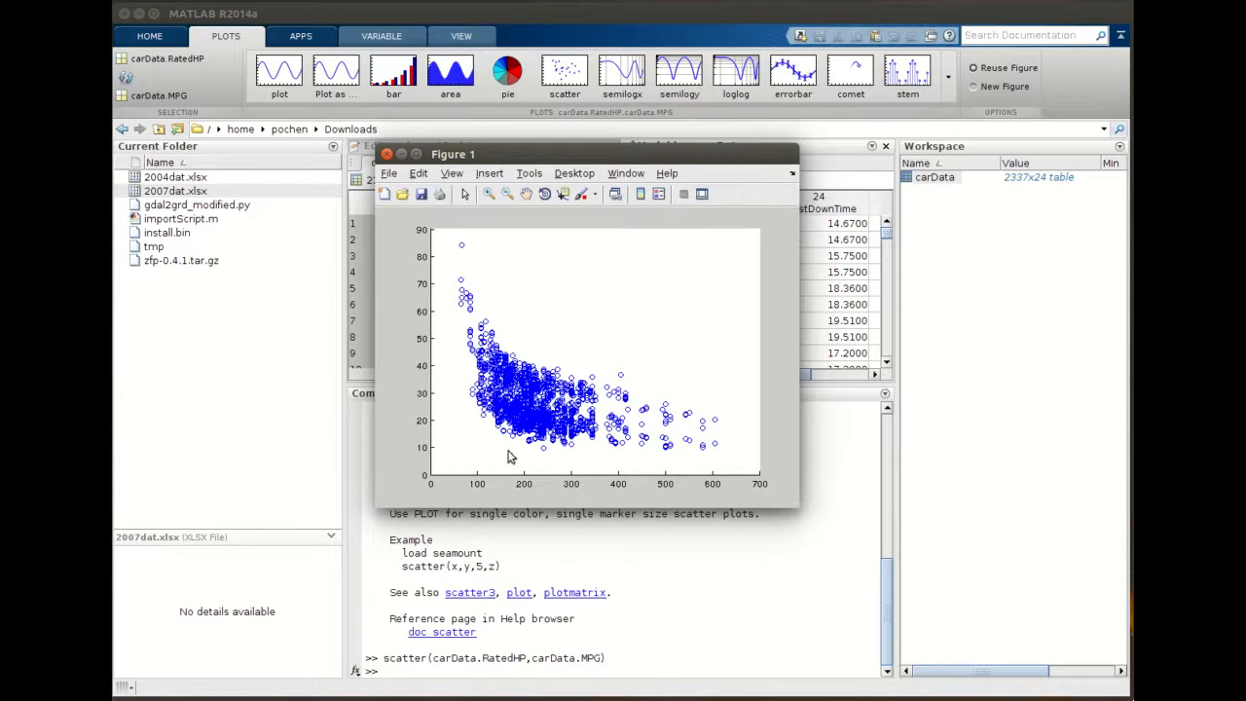
{"action": "left_click", "coordinate": [465, 194]}
{"action": "left_click", "coordinate": [465, 194]}
{"action": "left_click", "coordinate": [581, 194]}
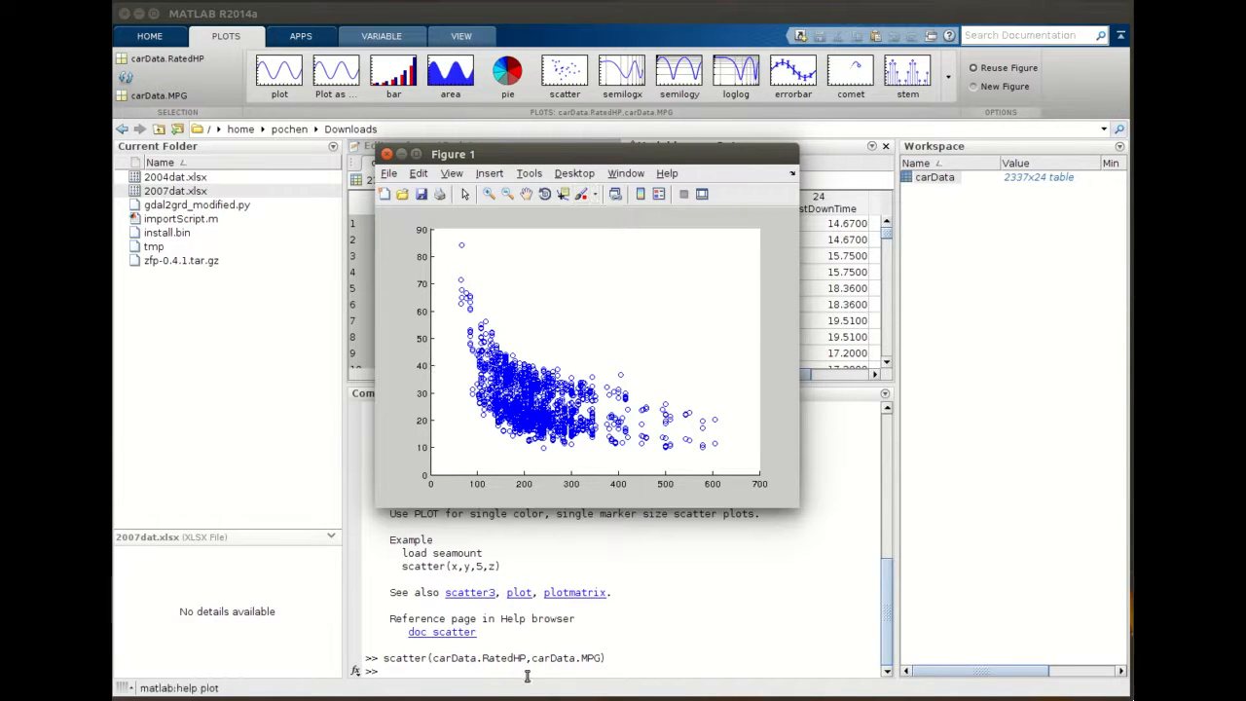
{"action": "left_click", "coordinate": [702, 194]}
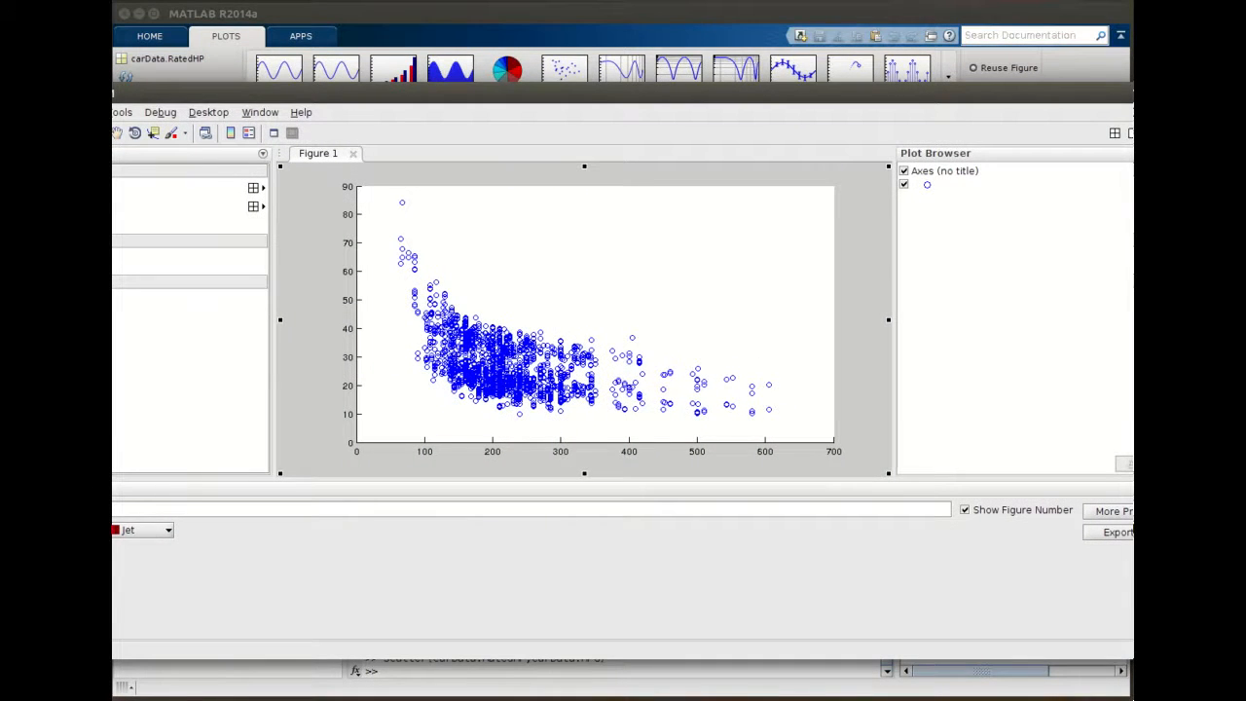
{"action": "left_click_drag", "start_coordinate": [1198, 322], "coordinate": [800, 323]}
{"action": "left_click_drag", "start_coordinate": [588, 92], "coordinate": [805, 105]}
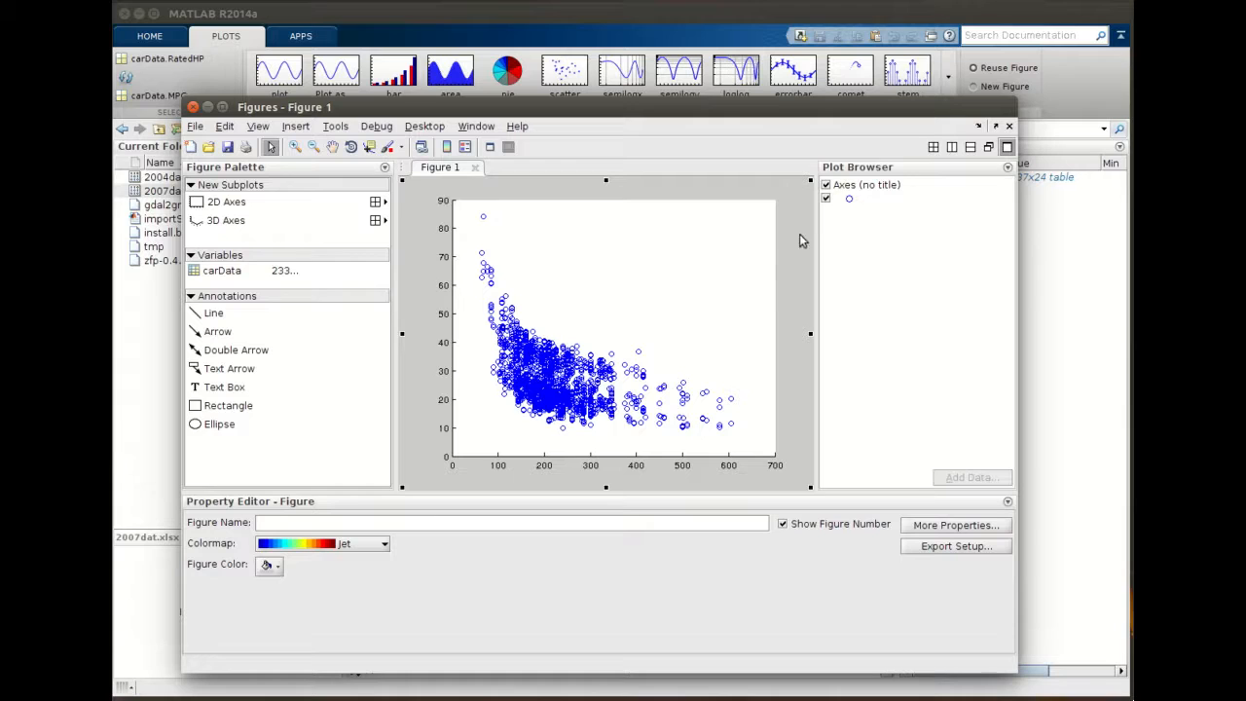
- Select the axes and set the X label to Rated Horse-Power
{"action": "left_click", "coordinate": [854, 186]}
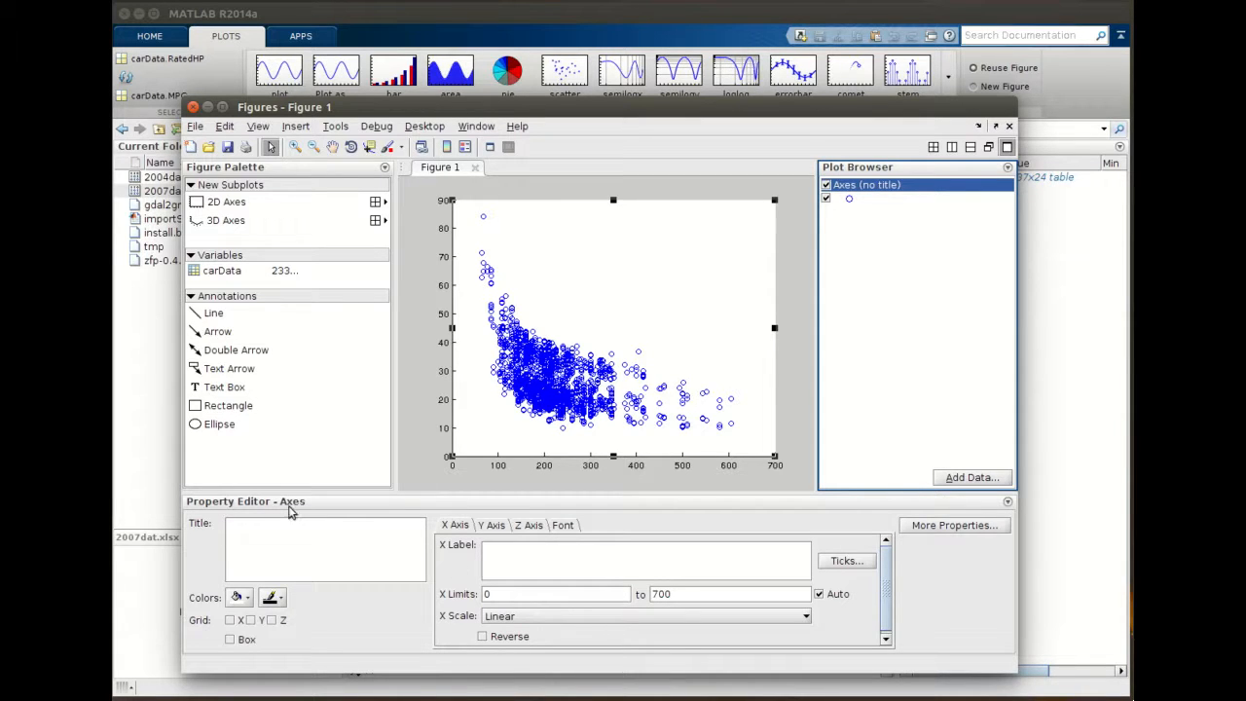
{"action": "left_click", "coordinate": [512, 558]}
{"action": "type", "text": "Rated "}
{"action": "type", "text": "Hou"}
{"action": "type", "text": "rse"}
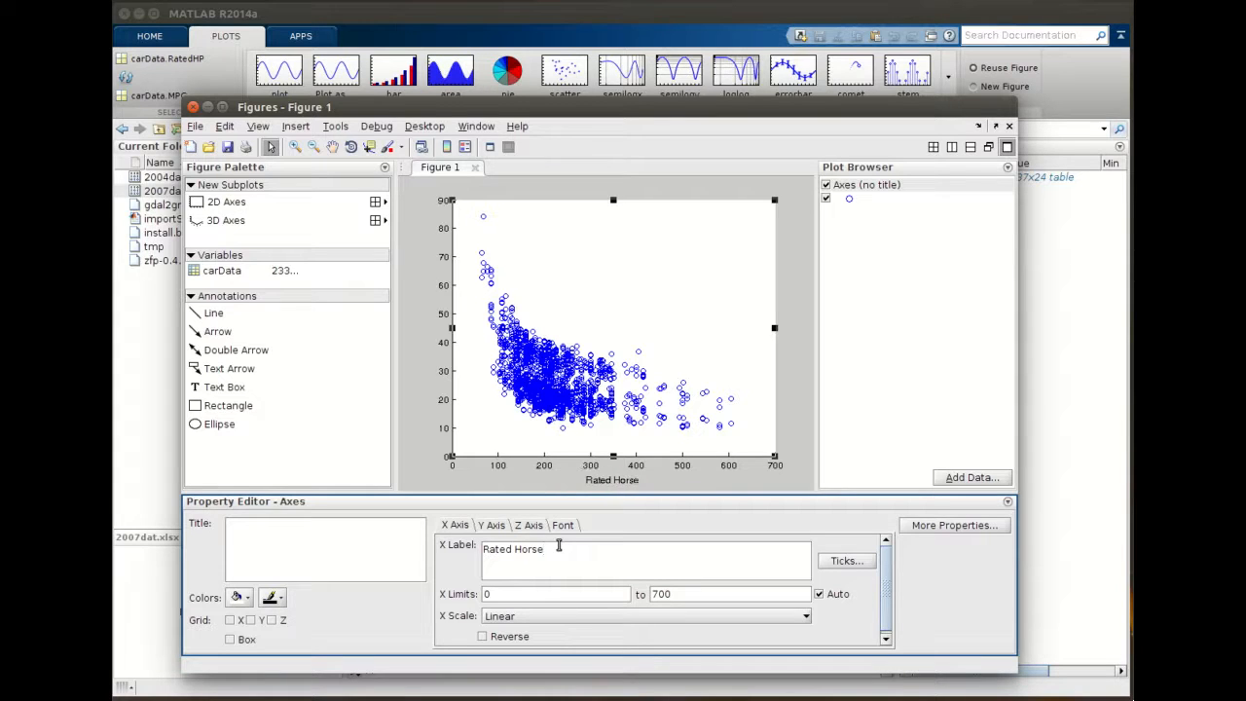
{"action": "type", "text": "-Power"}
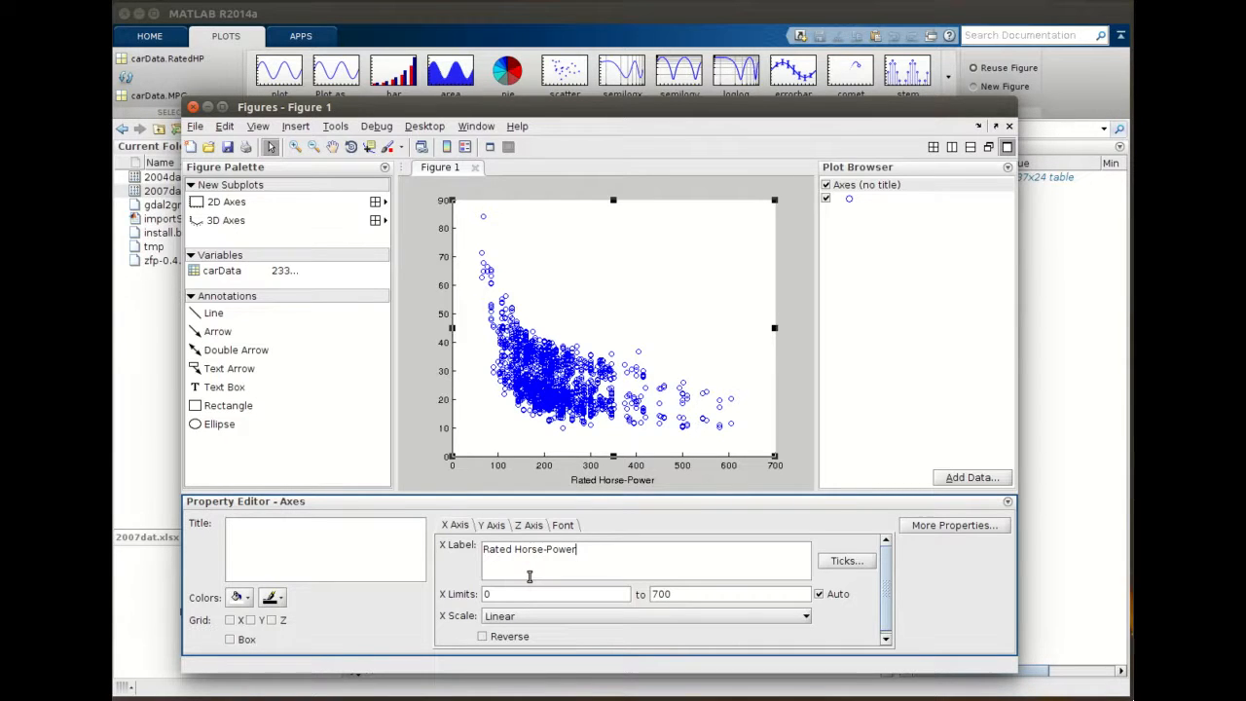
- Set the Y label to Miles Per Gallon
{"action": "left_click", "coordinate": [492, 526]}
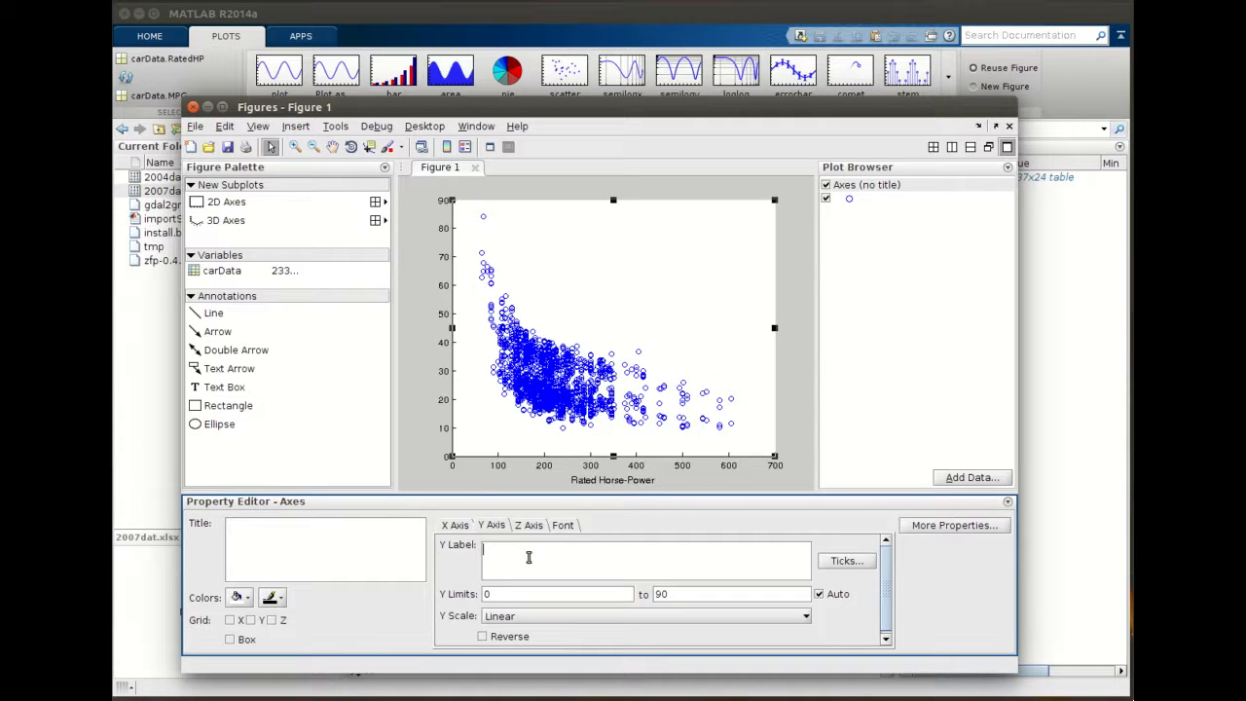
{"action": "left_click", "coordinate": [529, 557]}
{"action": "type", "text": "Miles Per Gallon"}
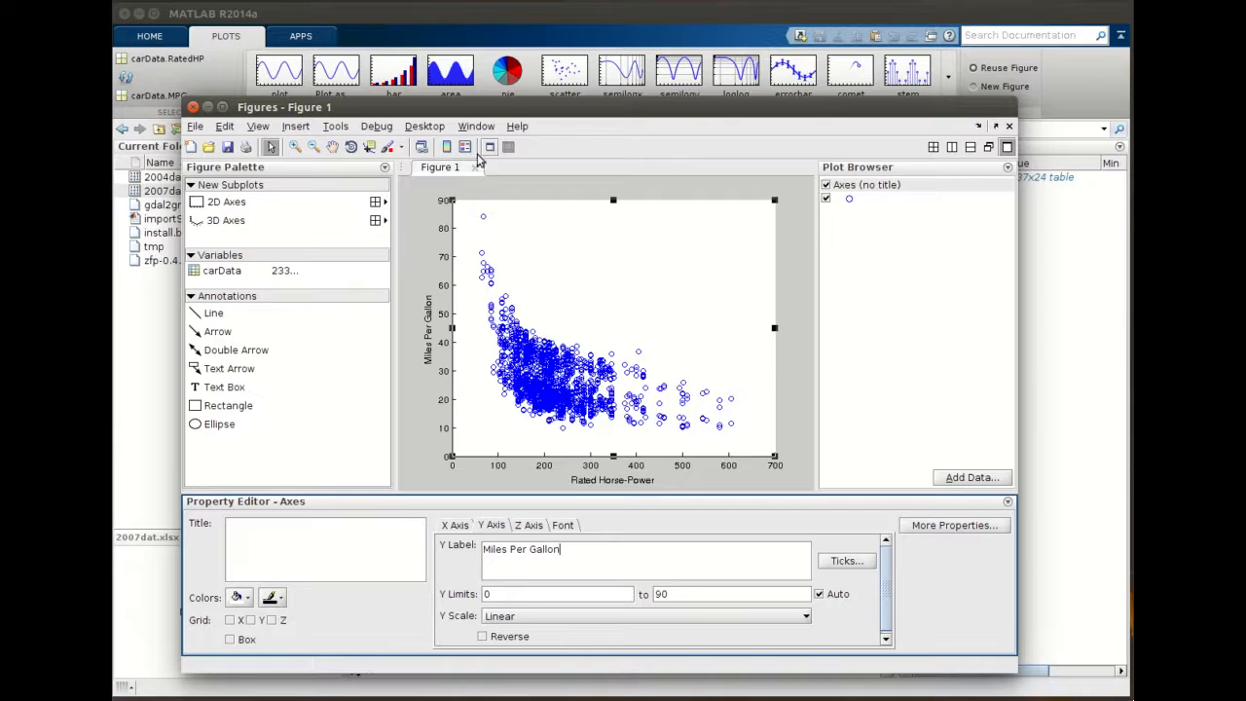
- Set the axes title to Fuel Efficiency Plot
{"action": "left_click", "coordinate": [289, 536]}
{"action": "type", "text": "Fuel"}
{"action": "key", "text": "BackSpace"}
{"action": "type", "text": "el eff"}
{"action": "key", "text": "BackSpace"}
{"action": "key", "text": "BackSpace"}
{"action": "key", "text": "BackSpace"}
{"action": "type", "text": "Efficiency Plot"}
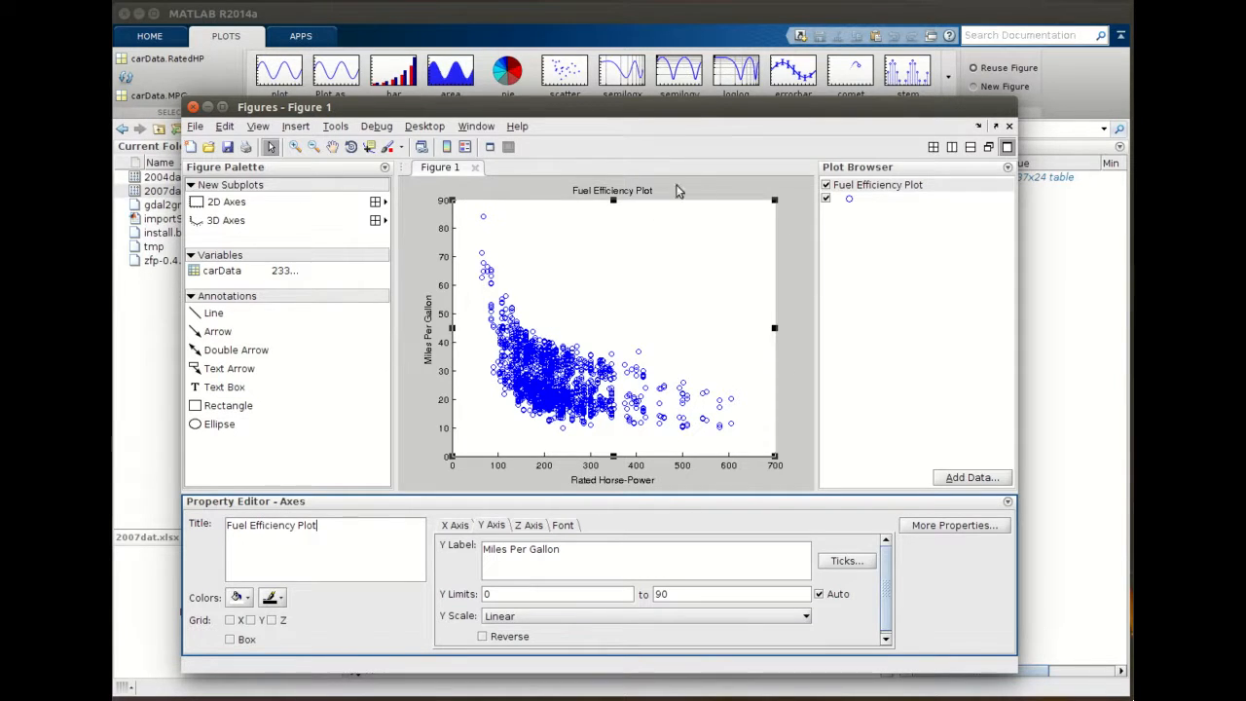
- Turn on the box outline around the axes
{"action": "left_click", "coordinate": [231, 641]}
{"action": "left_click", "coordinate": [232, 642]}
{"action": "left_click", "coordinate": [232, 643]}
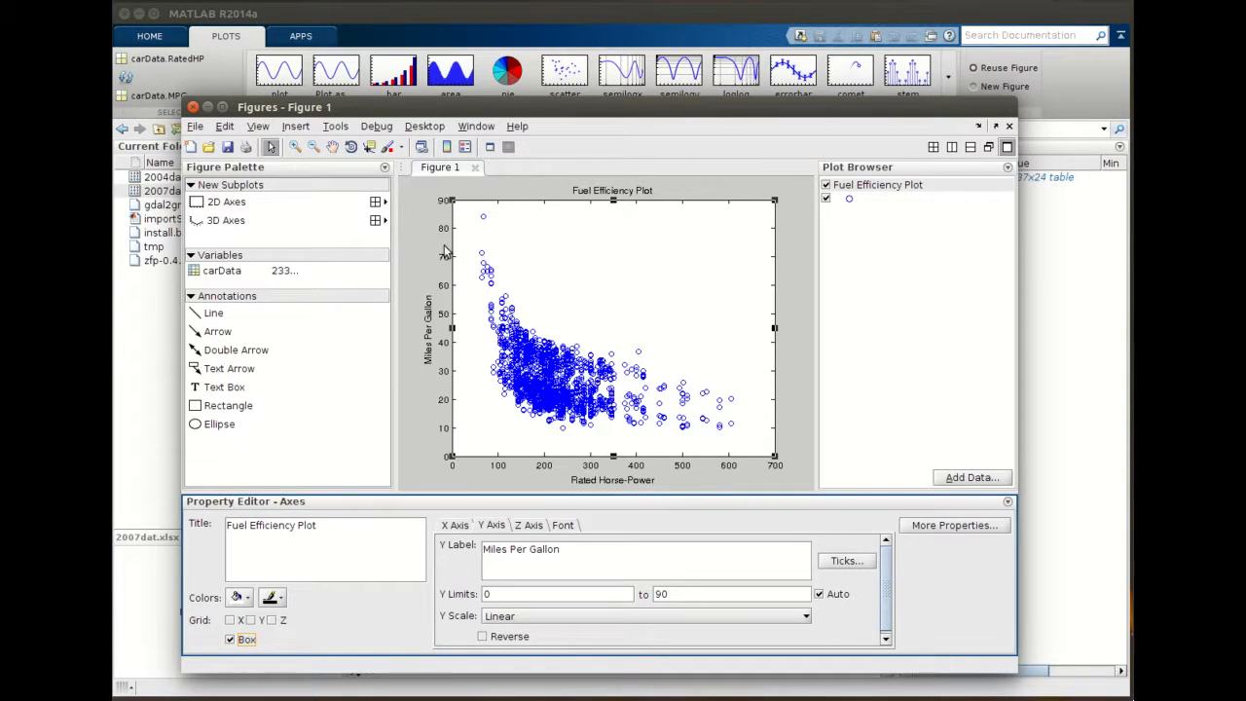
{"action": "left_click", "coordinate": [231, 640]}
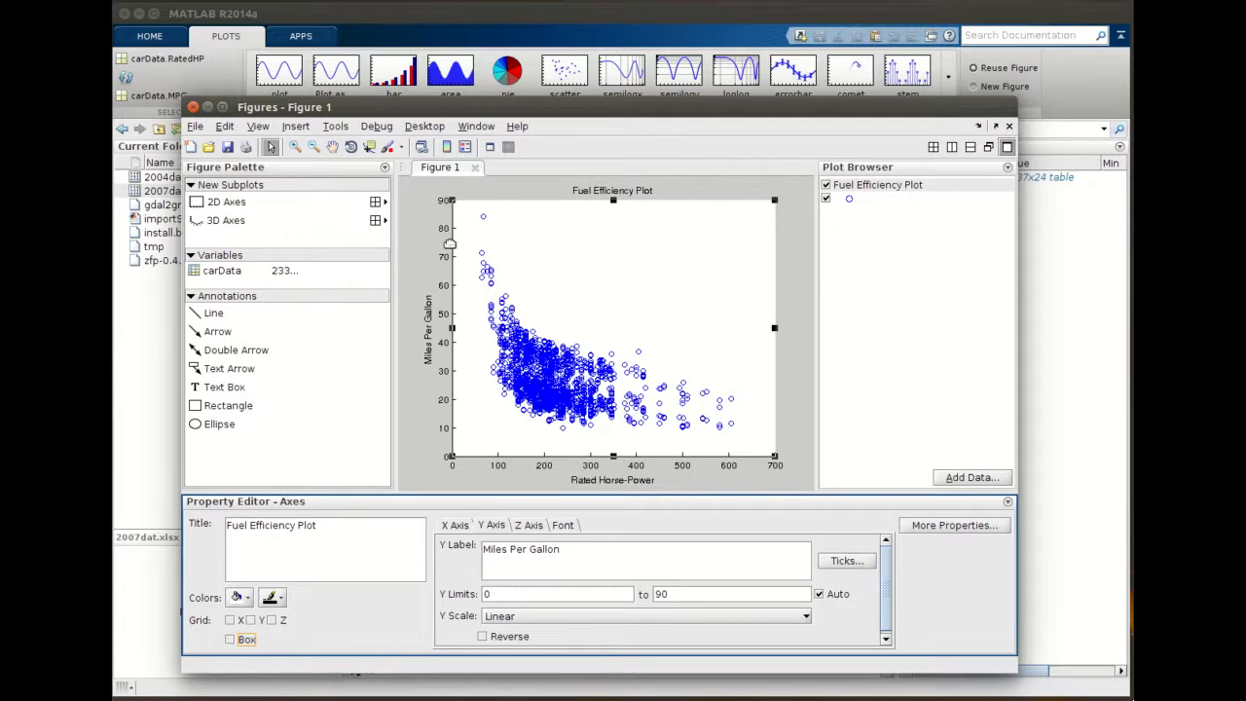
{"action": "left_click", "coordinate": [234, 640]}
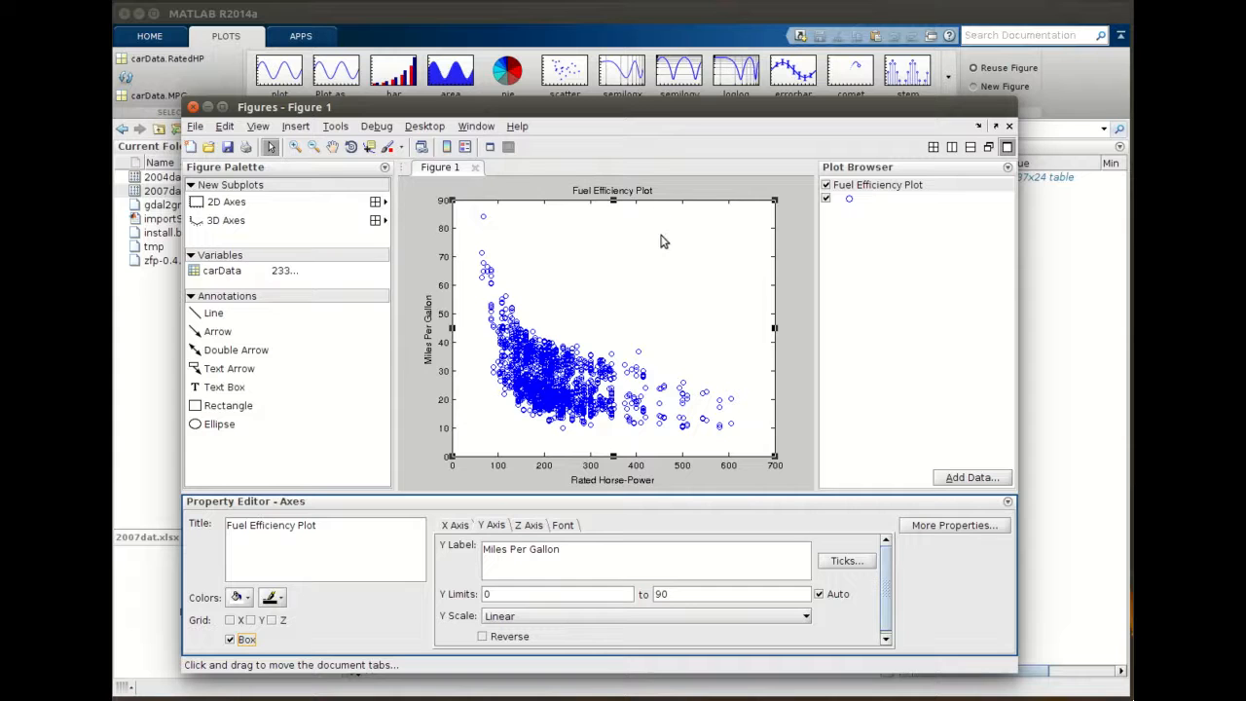
{"action": "left_click_drag", "start_coordinate": [658, 112], "coordinate": [674, 109]}
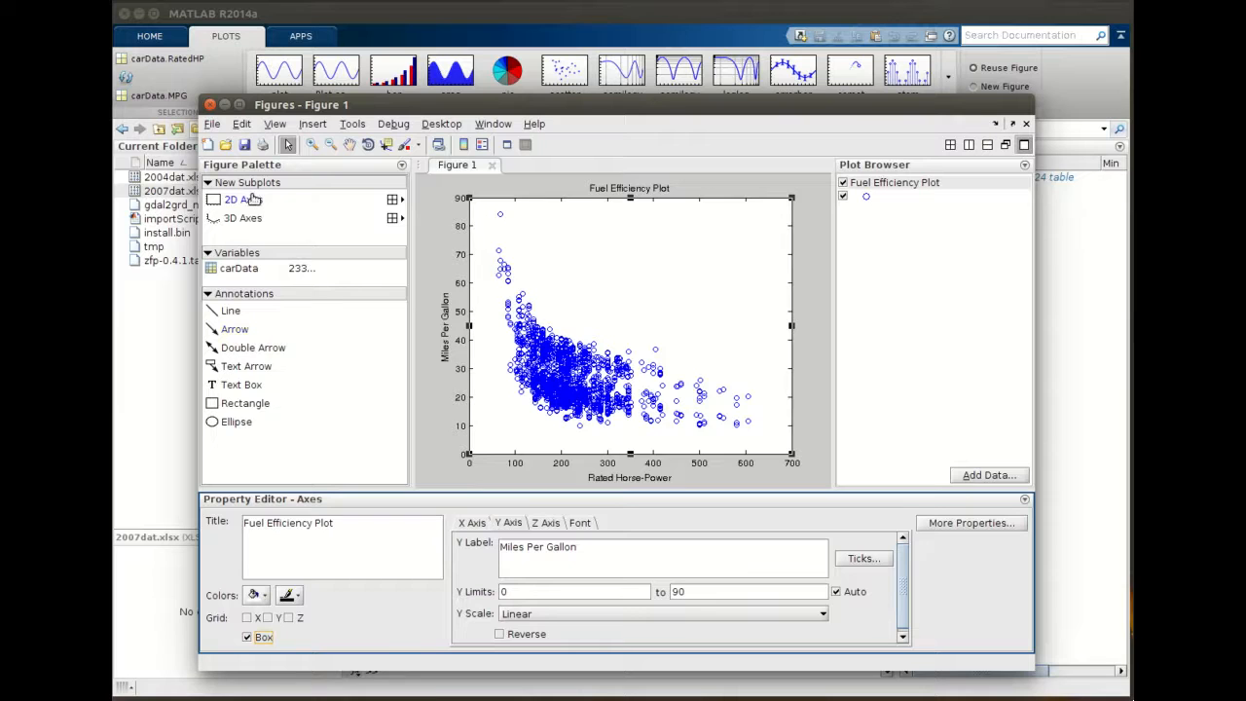
- Generate code from the customized figure and scroll through the resulting createfigure function
{"action": "left_click", "coordinate": [211, 124]}
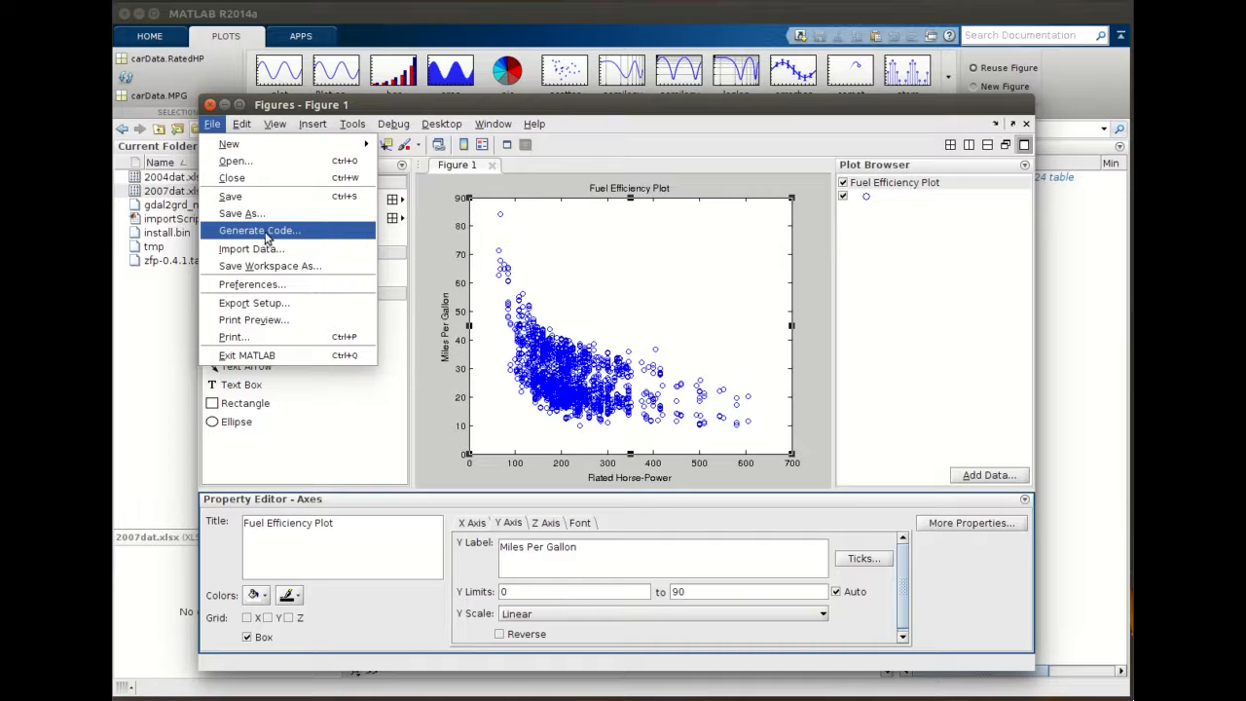
{"action": "left_click", "coordinate": [257, 230]}
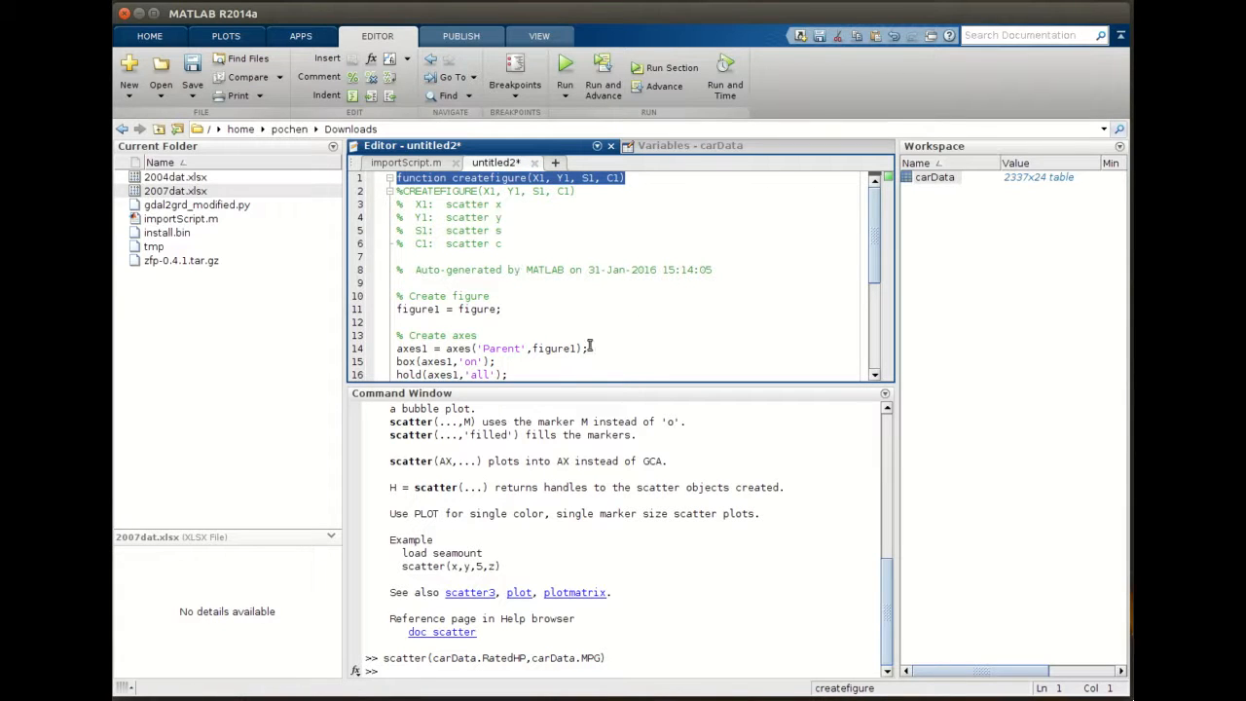
{"action": "left_click_drag", "start_coordinate": [879, 208], "coordinate": [878, 310]}
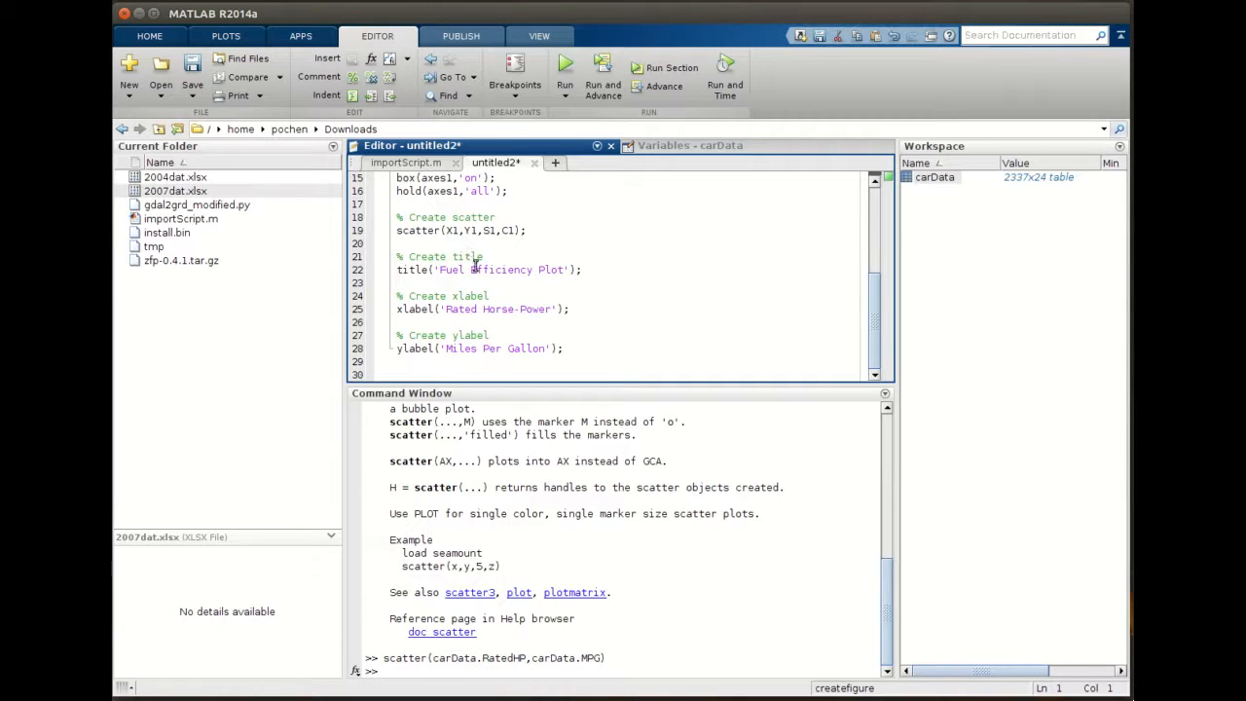
{"action": "left_click_drag", "start_coordinate": [877, 301], "coordinate": [879, 204]}
- Highlight the function keyword and the createfigure name in the generated function's first line
{"action": "left_click", "coordinate": [506, 206]}
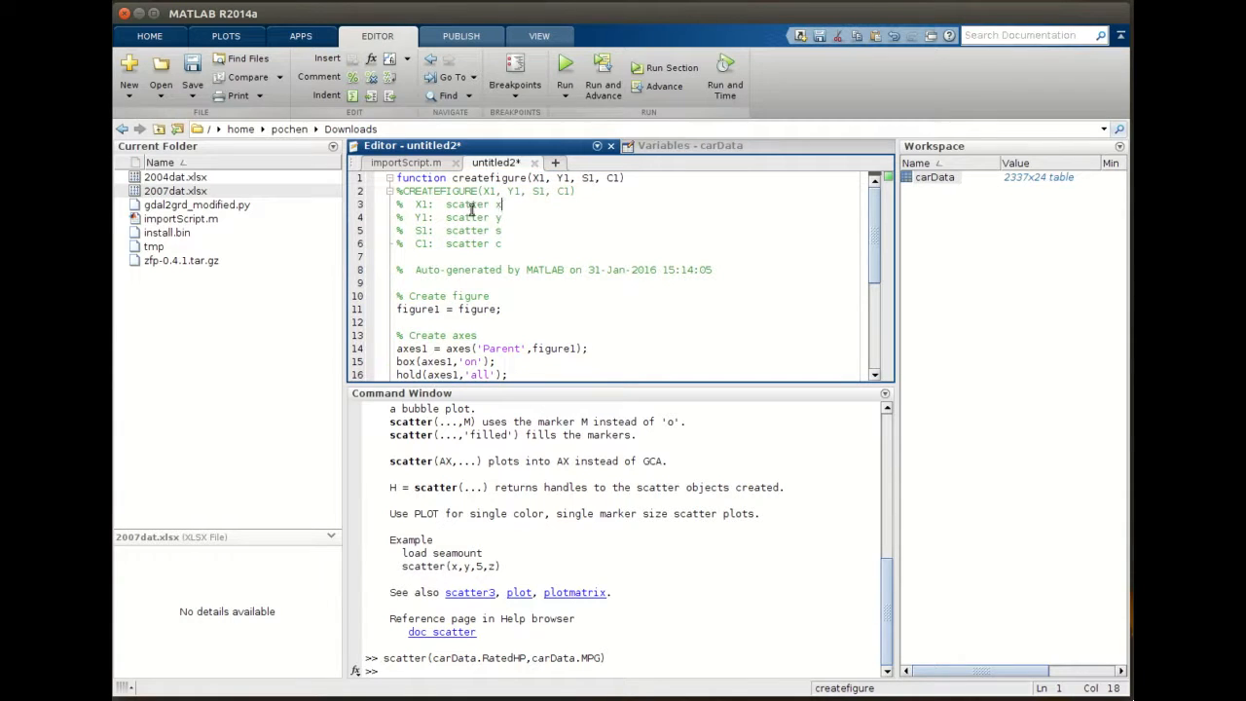
{"action": "triple_click", "coordinate": [407, 181]}
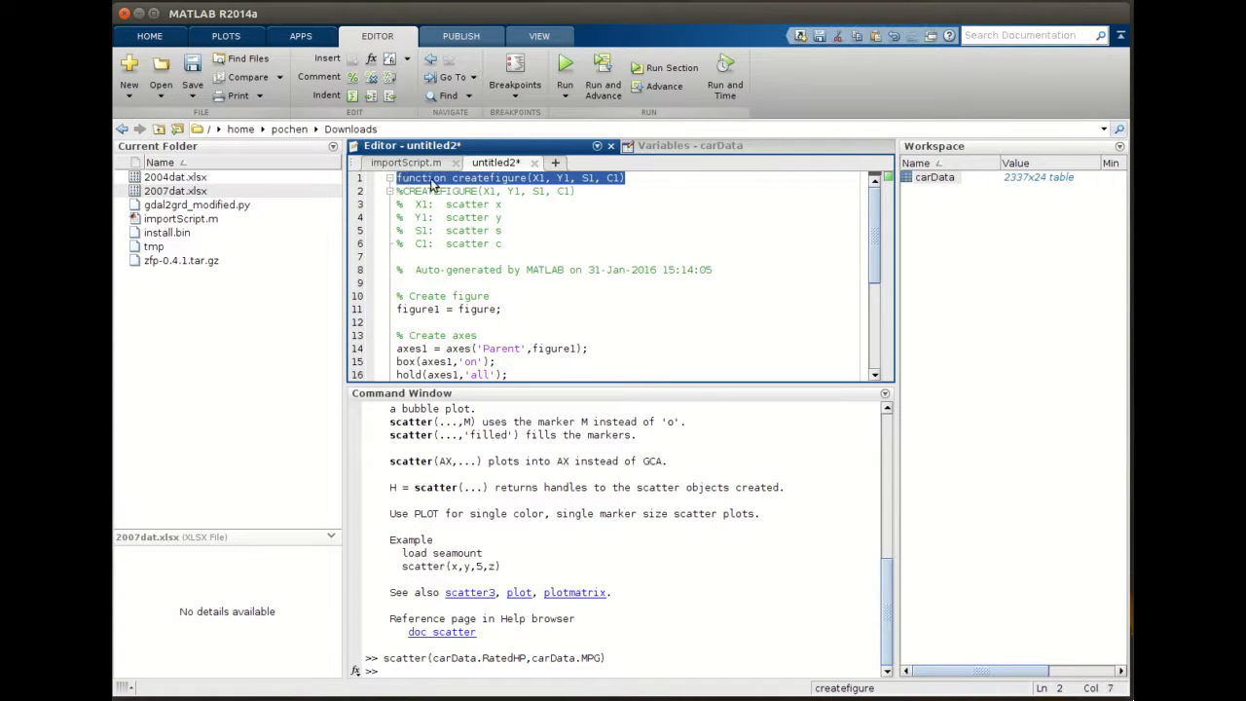
{"action": "left_click", "coordinate": [405, 180]}
{"action": "double_click", "coordinate": [400, 179]}
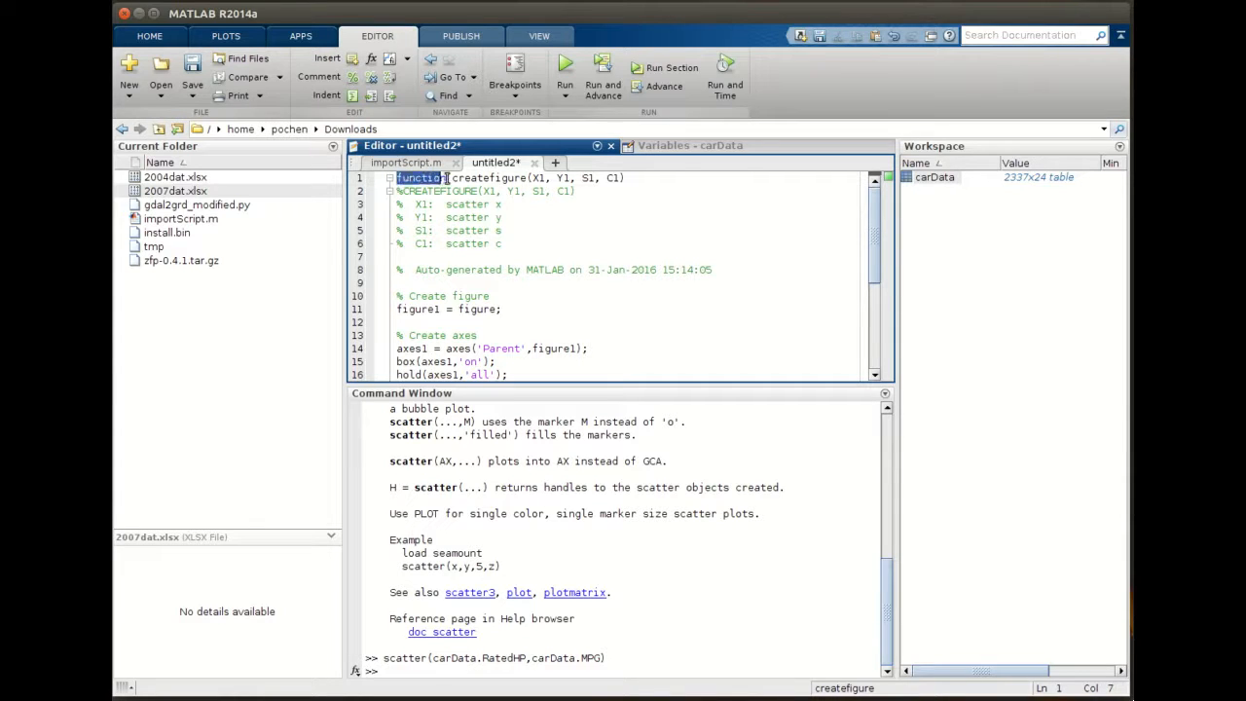
{"action": "left_click", "coordinate": [447, 181]}
{"action": "left_click_drag", "start_coordinate": [447, 179], "coordinate": [526, 179]}
{"action": "left_click", "coordinate": [435, 192]}
{"action": "left_click", "coordinate": [429, 216]}
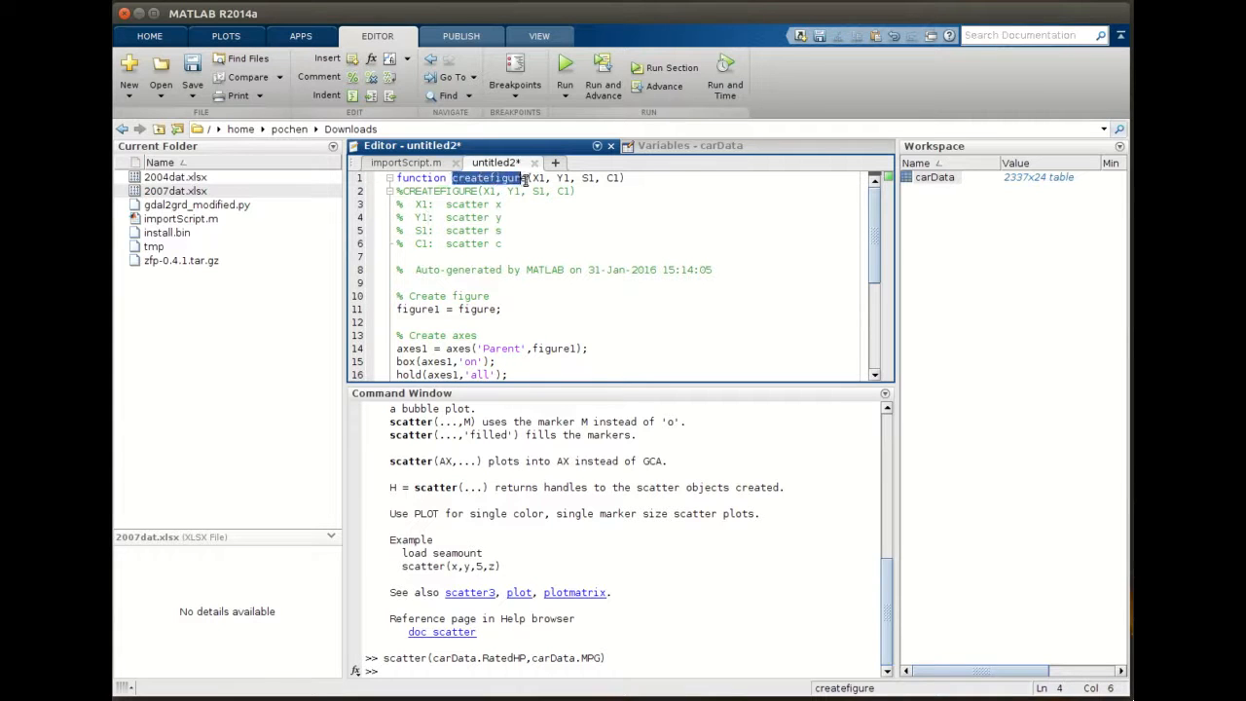
- Highlight the input arguments X1, Y1, S1, C1 in the function line and their descriptions in the header comments
{"action": "left_click", "coordinate": [529, 231]}
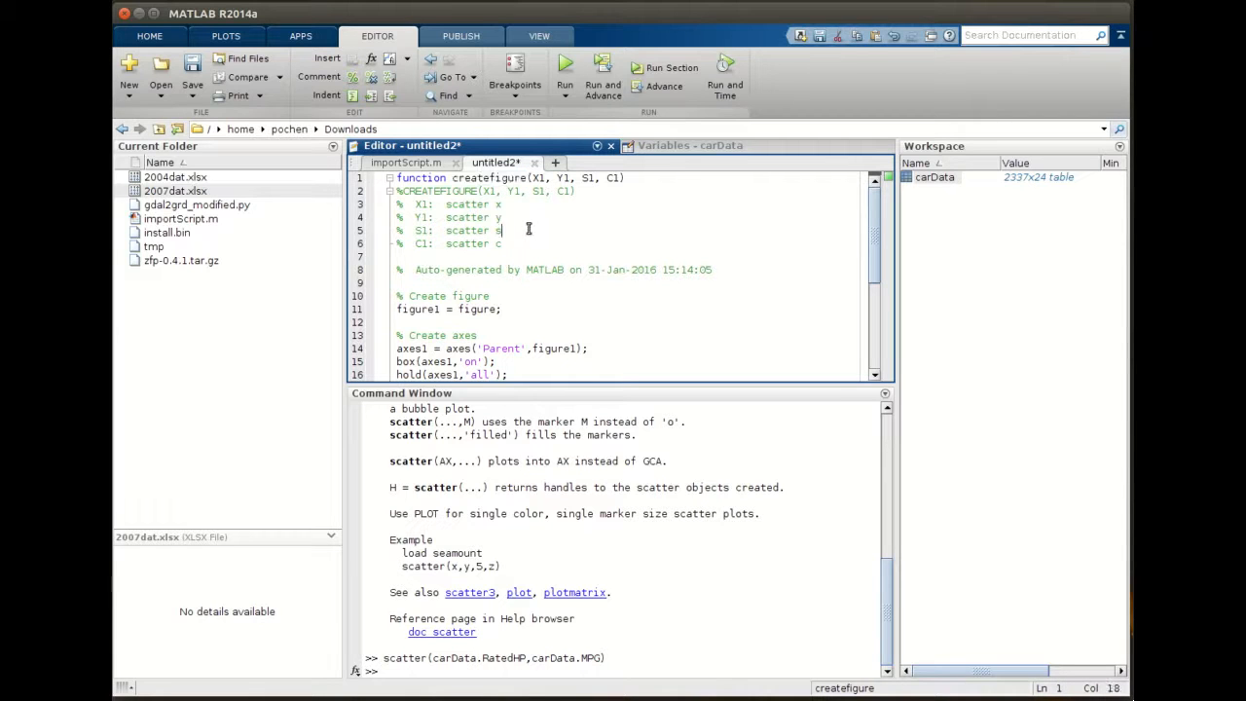
{"action": "left_click", "coordinate": [533, 178]}
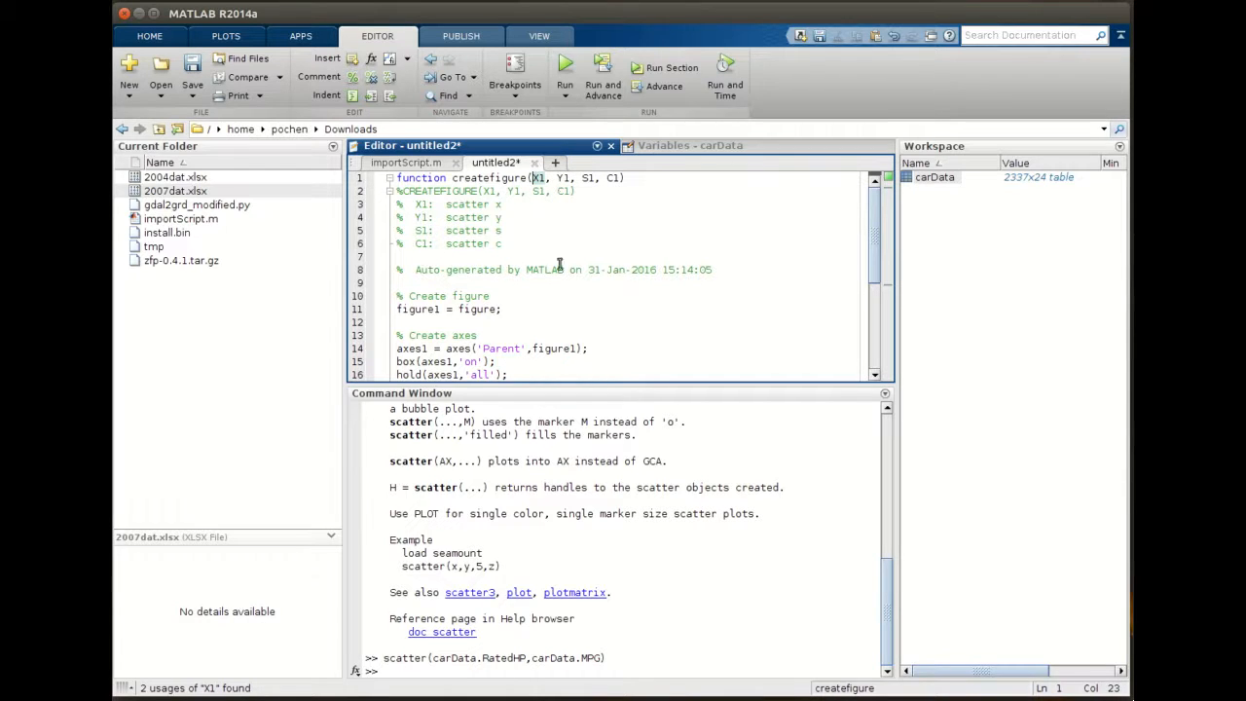
{"action": "double_click", "coordinate": [498, 230]}
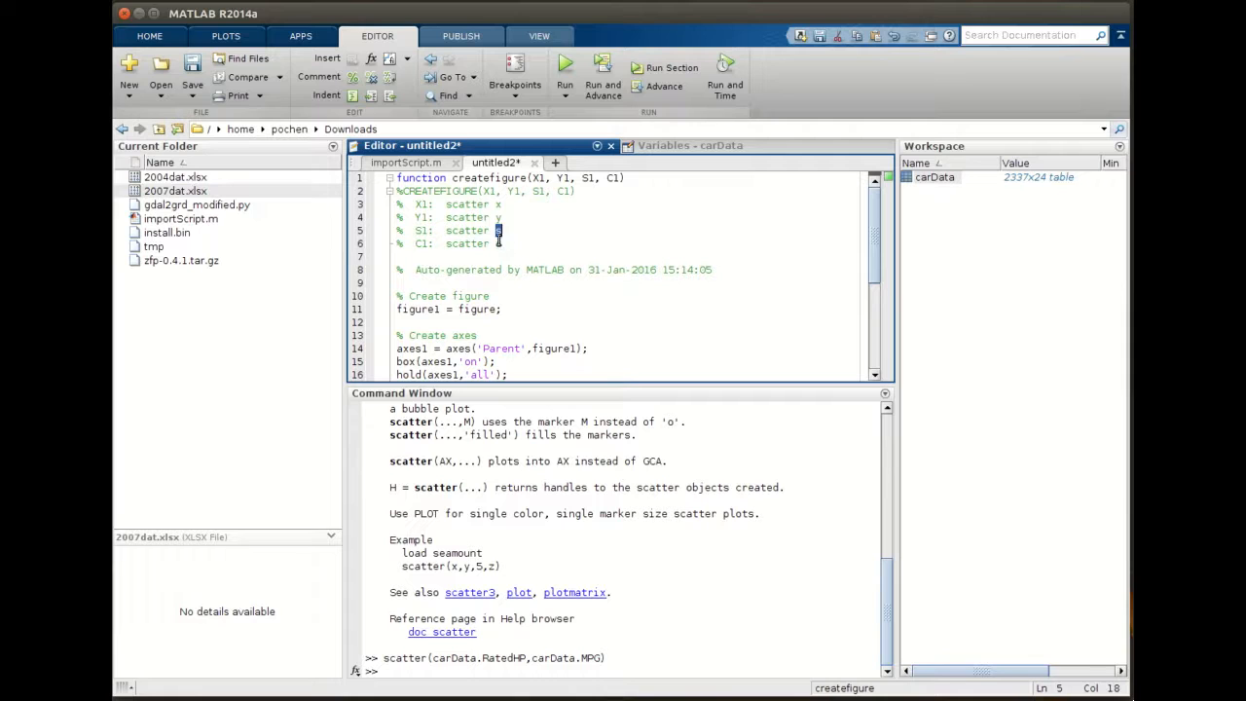
{"action": "double_click", "coordinate": [501, 244]}
{"action": "key", "text": "Up"}
{"action": "left_click_drag", "start_coordinate": [530, 178], "coordinate": [575, 178]}
{"action": "left_click", "coordinate": [557, 205]}
{"action": "left_click", "coordinate": [192, 67]}
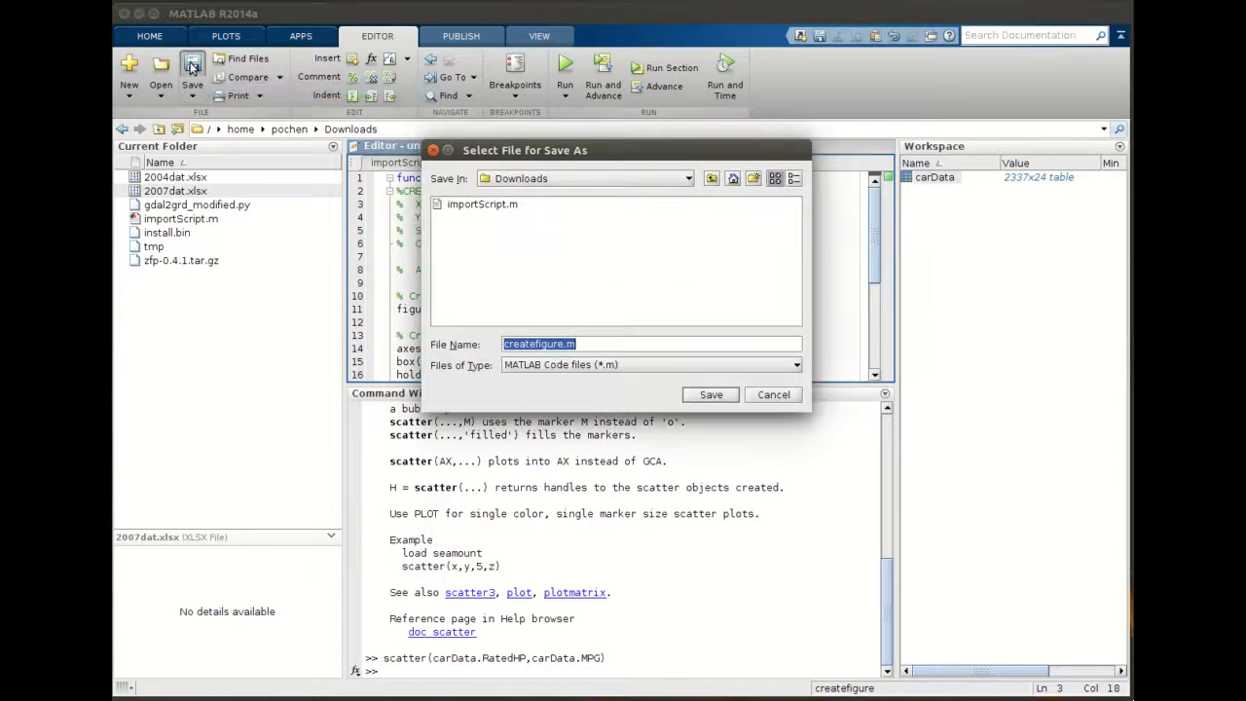
{"action": "left_click_drag", "start_coordinate": [526, 158], "coordinate": [509, 256]}
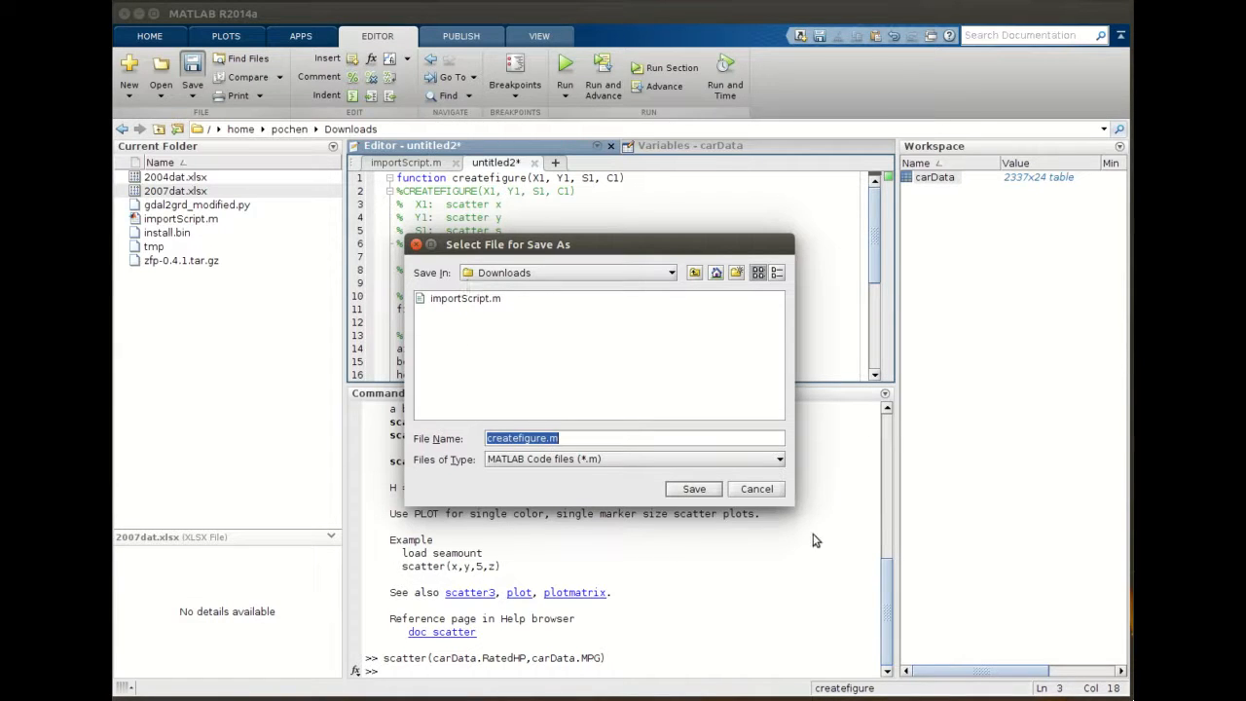
{"action": "left_click", "coordinate": [752, 488]}
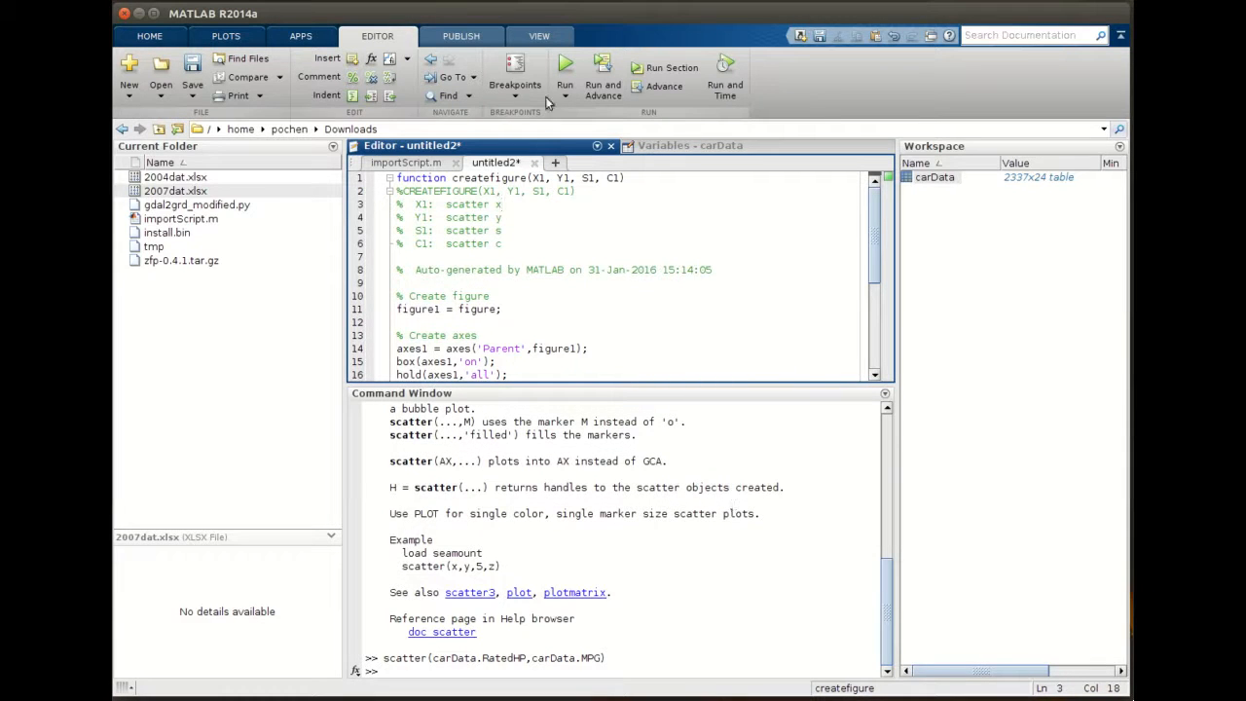
- Rename the function to createFigure and save it as createFigure.m in the Downloads folder
{"action": "left_click", "coordinate": [495, 180]}
{"action": "key", "text": "BackSpace"}
{"action": "type", "text": "F"}
{"action": "left_click", "coordinate": [193, 76]}
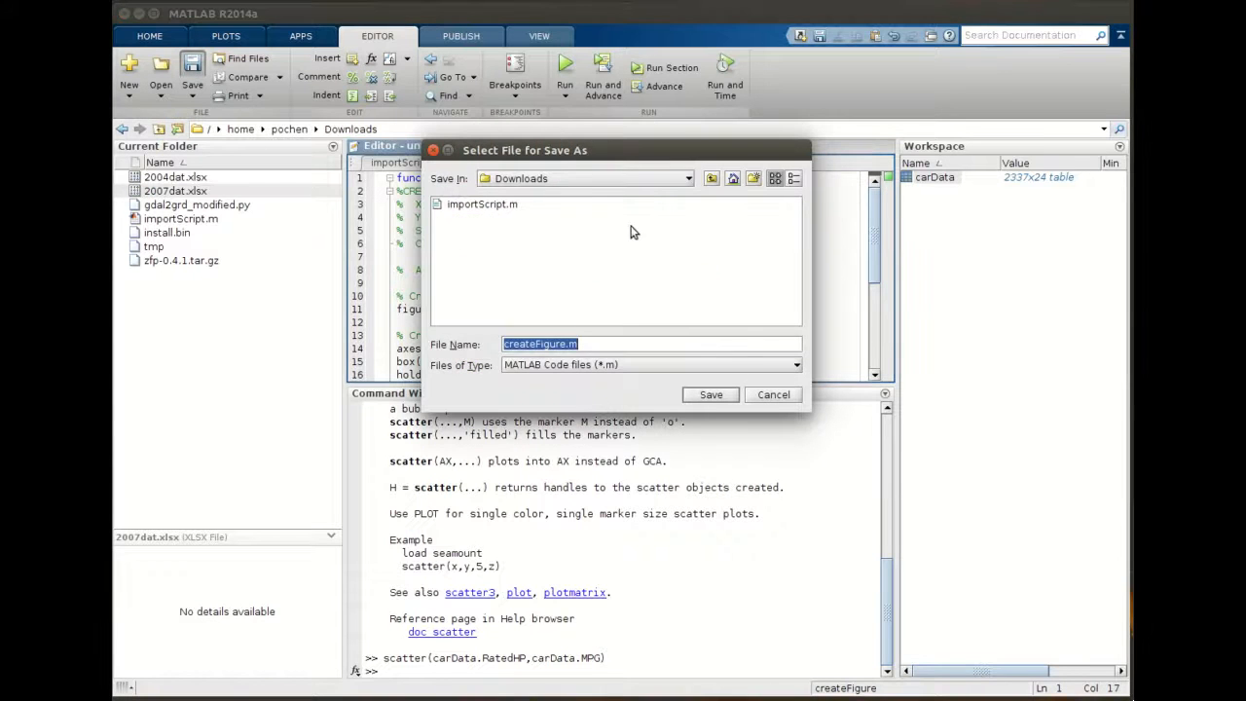
{"action": "left_click_drag", "start_coordinate": [637, 152], "coordinate": [642, 313]}
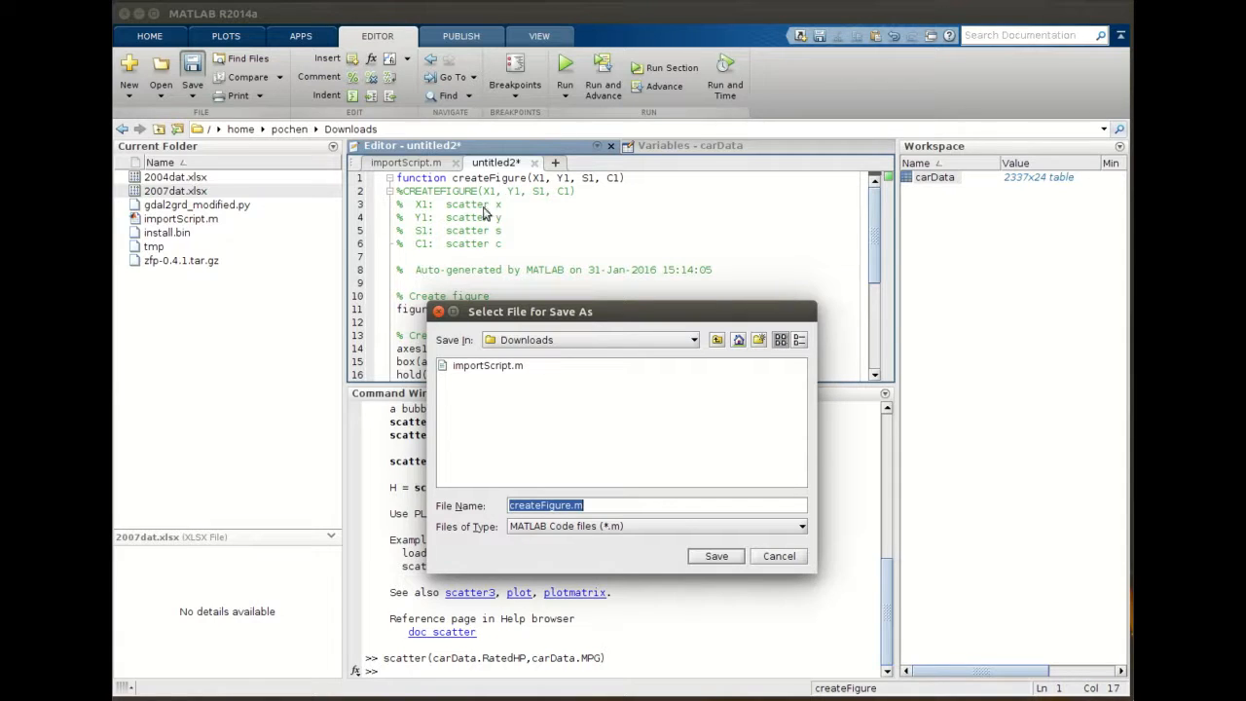
{"action": "left_click", "coordinate": [716, 556]}
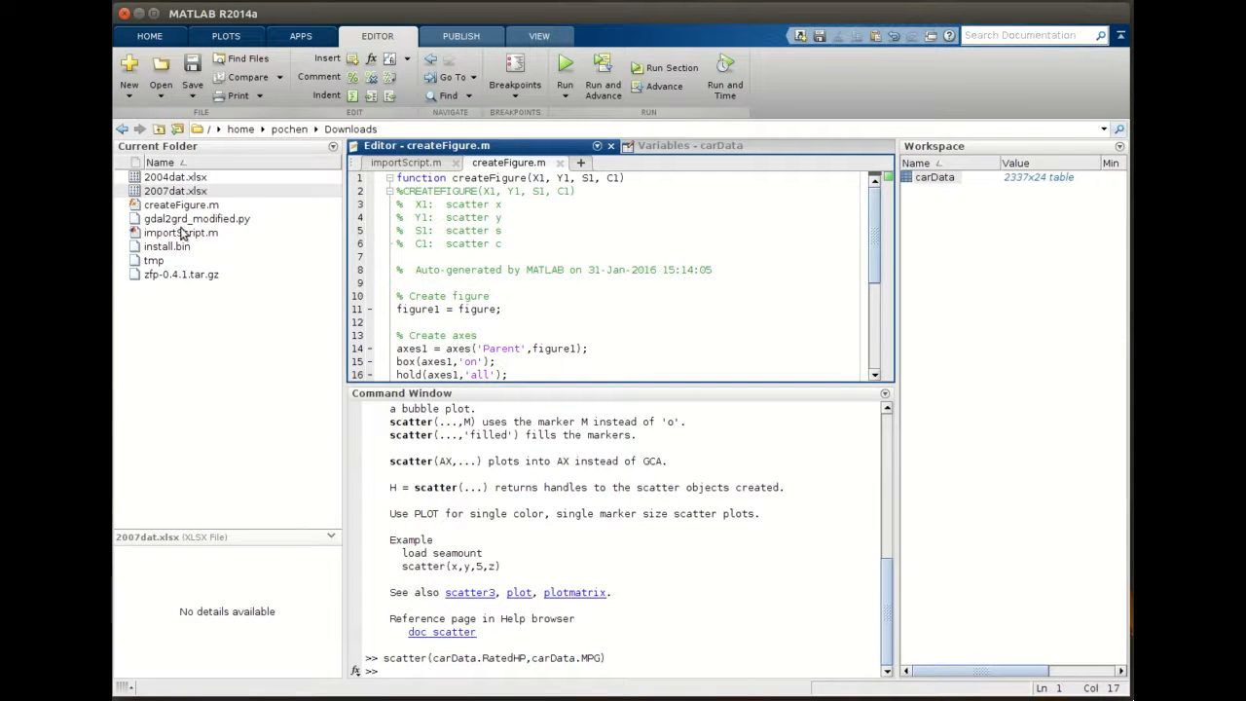
- Preview the details of importScript.m and createFigure.m in the current folder, then close the customized figure window
{"action": "left_click", "coordinate": [185, 234]}
{"action": "left_click", "coordinate": [181, 205]}
{"action": "left_click", "coordinate": [190, 235]}
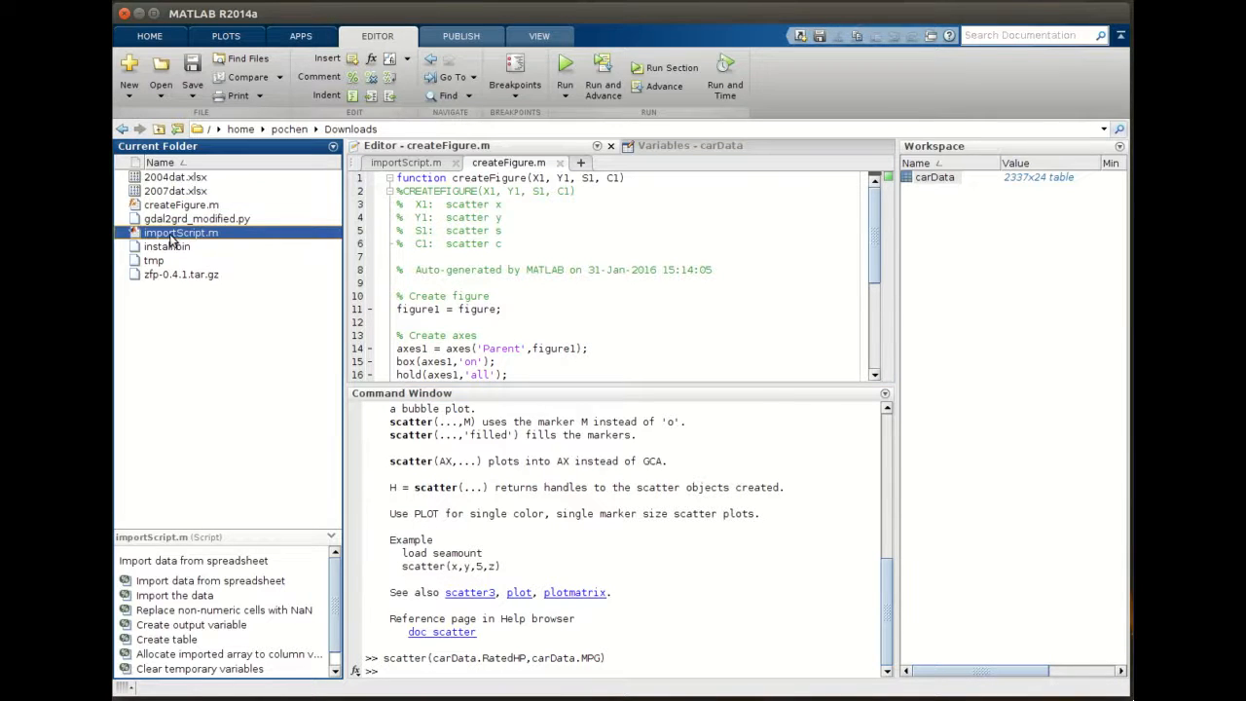
{"action": "left_click", "coordinate": [182, 206]}
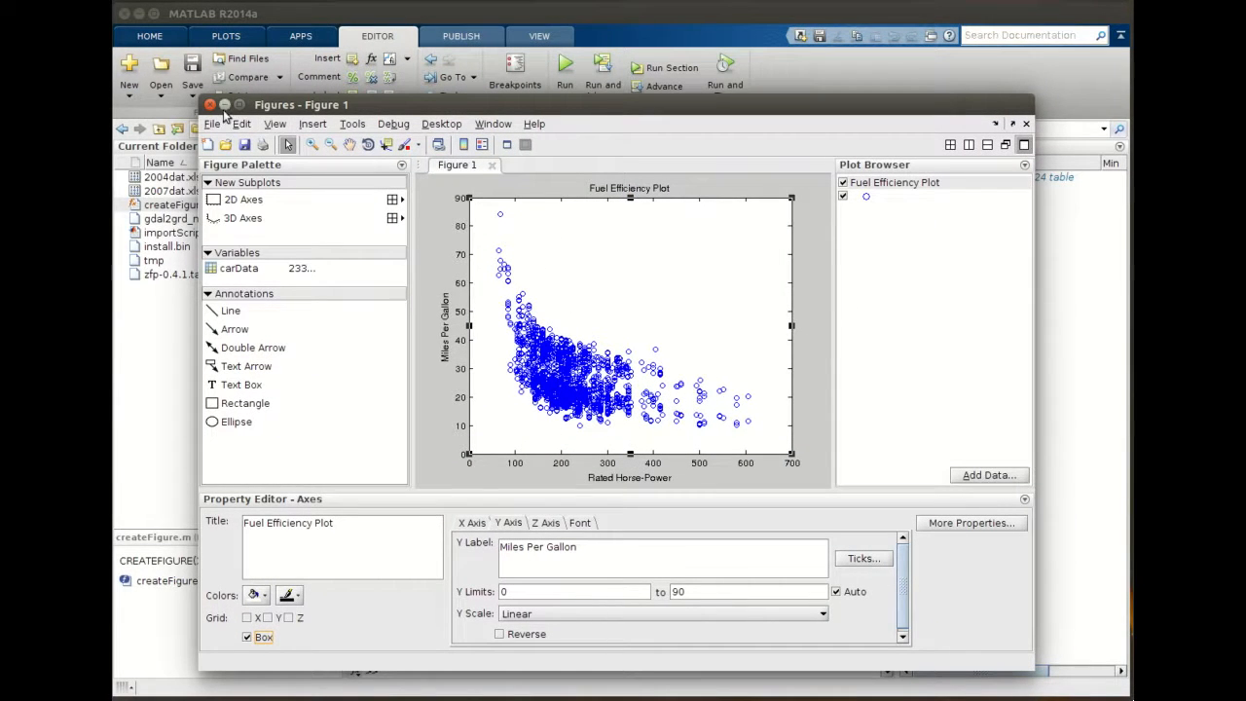
{"action": "left_click", "coordinate": [207, 105]}
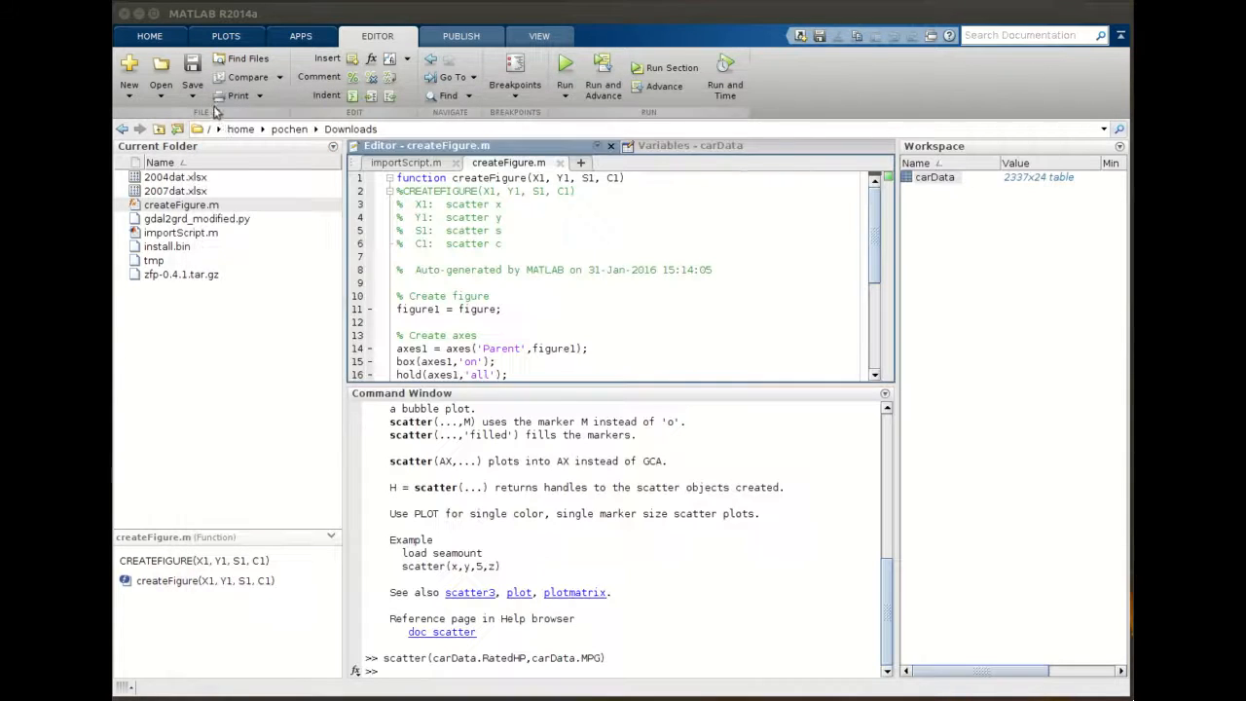
{"action": "scroll", "coordinate": [541, 338], "scroll_direction": "down", "scroll_amount": 5}
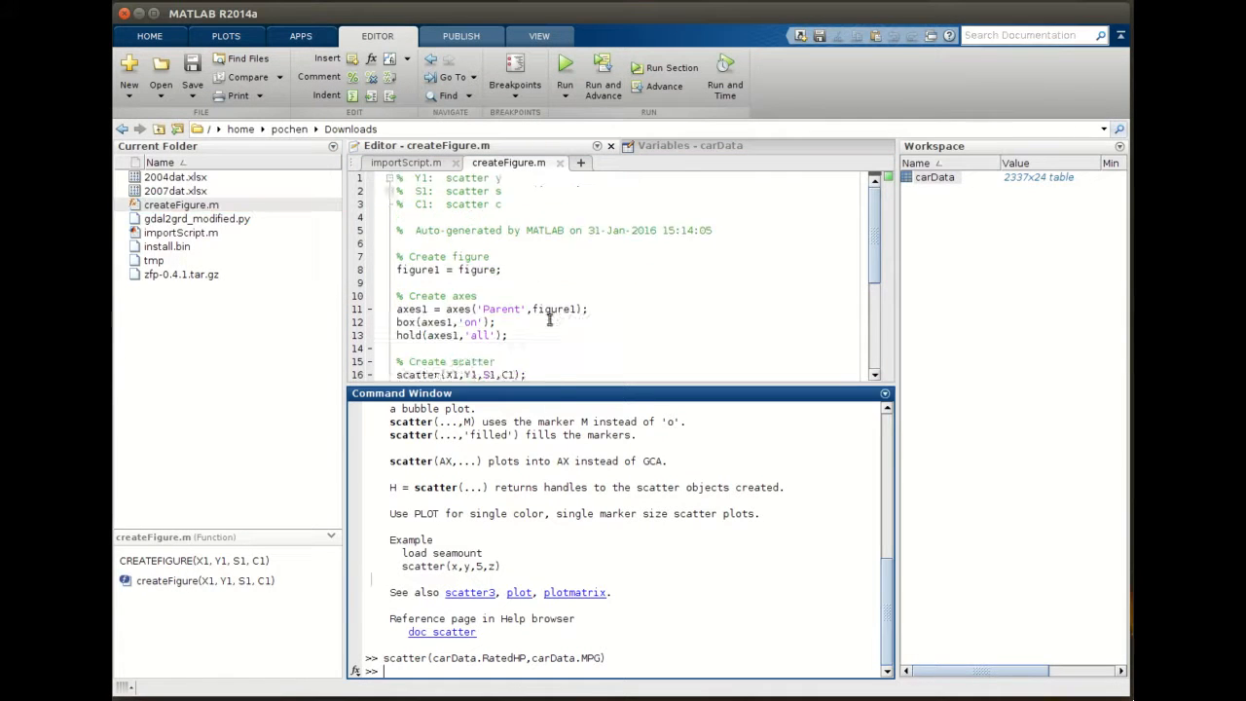
{"action": "scroll", "coordinate": [550, 302], "scroll_direction": "up", "scroll_amount": 5}
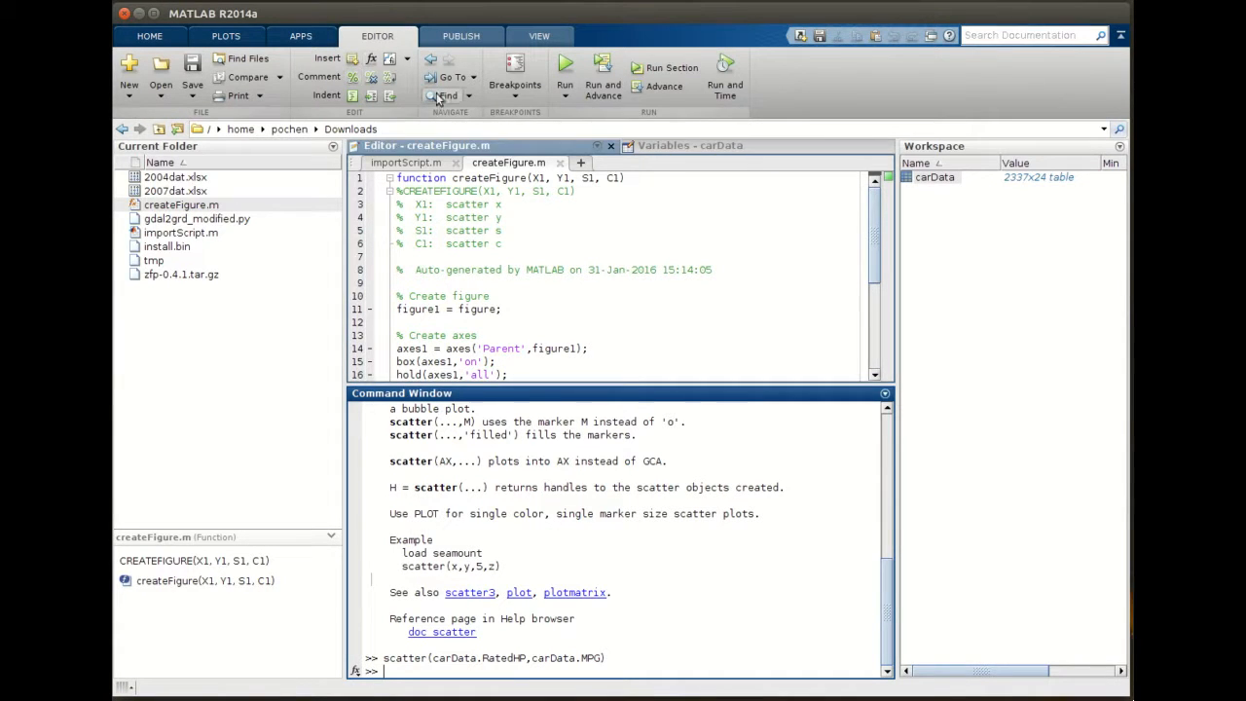
{"action": "left_click", "coordinate": [684, 148]}
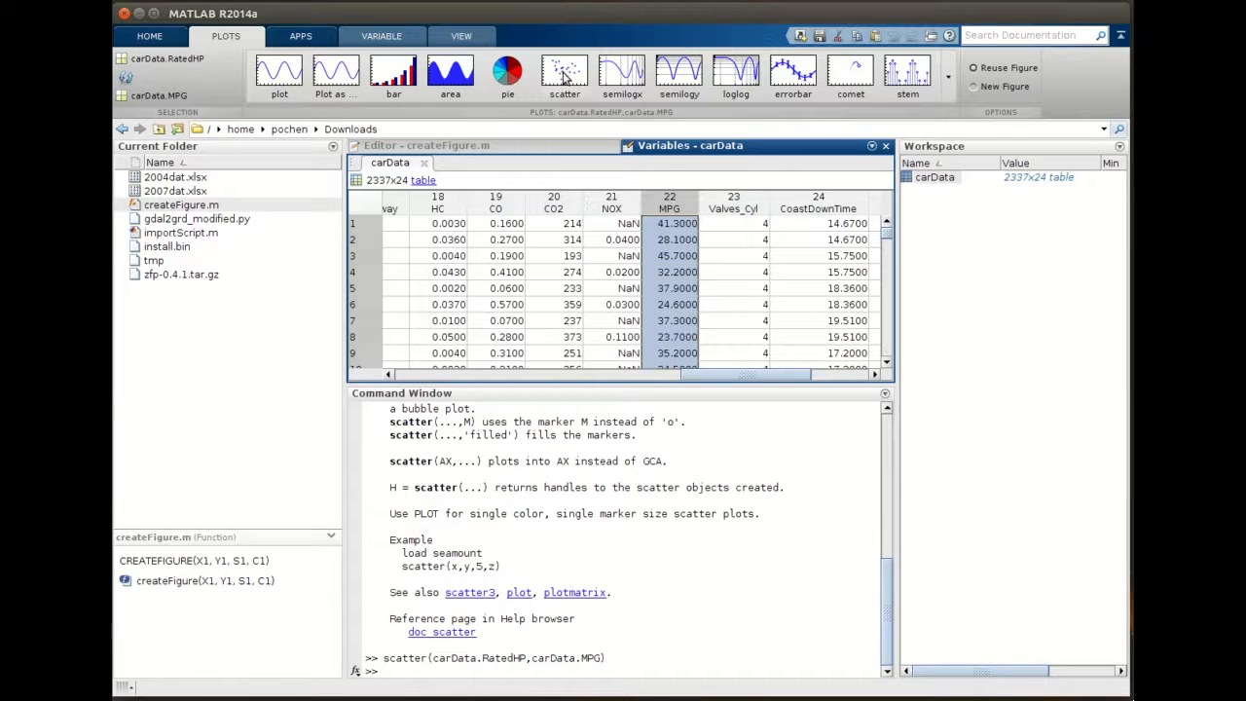
{"action": "left_click", "coordinate": [417, 147]}
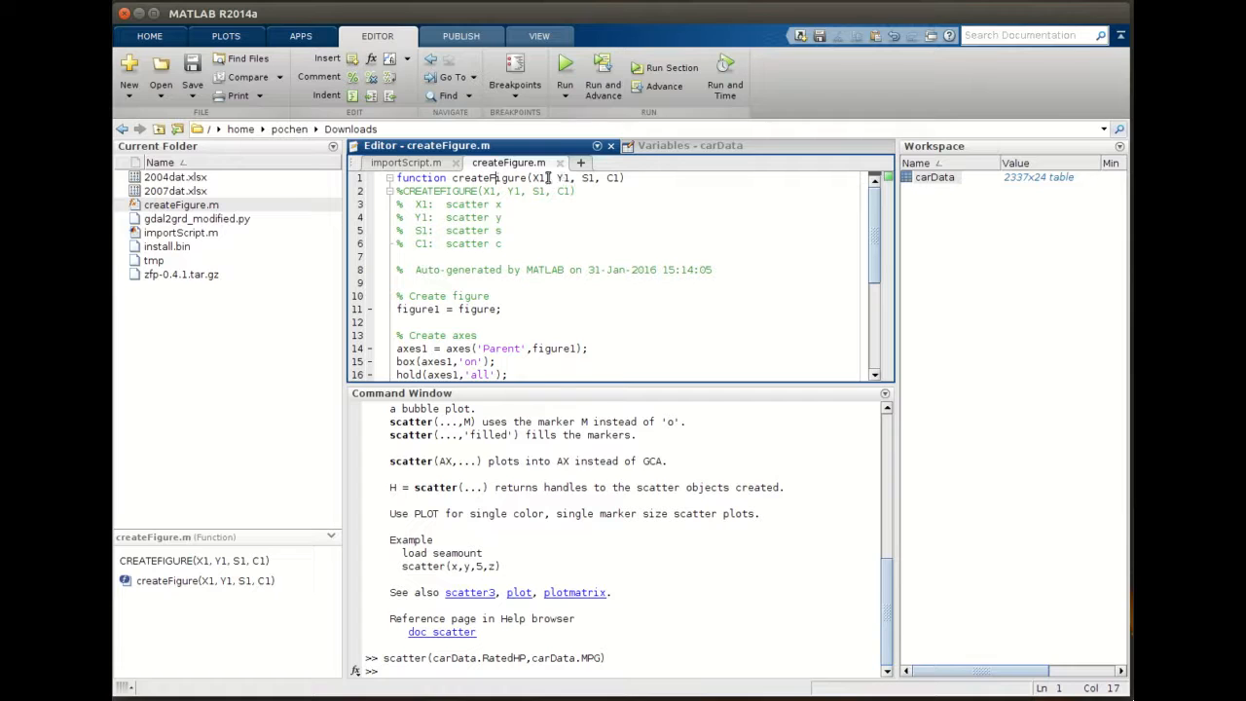
- Try calling createFigure with carData.RatedHP and carData.MPG as its only arguments, then close the empty figure
{"action": "left_click", "coordinate": [677, 583]}
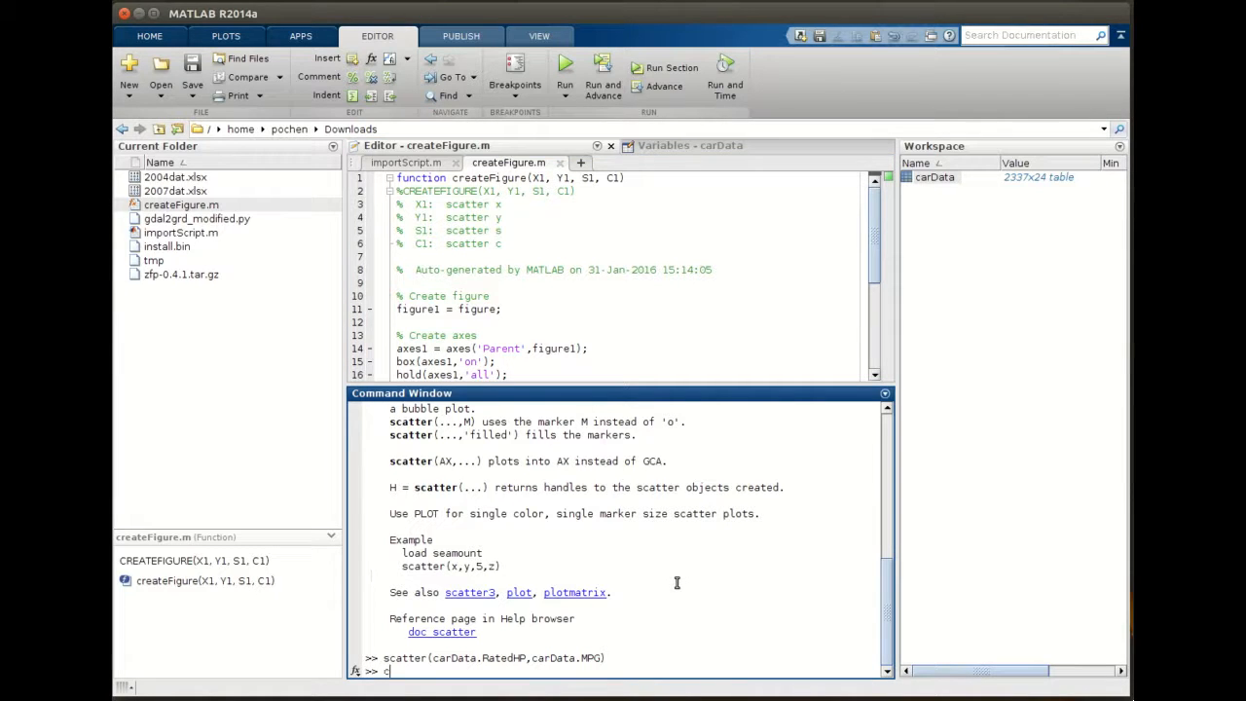
{"action": "type", "text": "createFigure("}
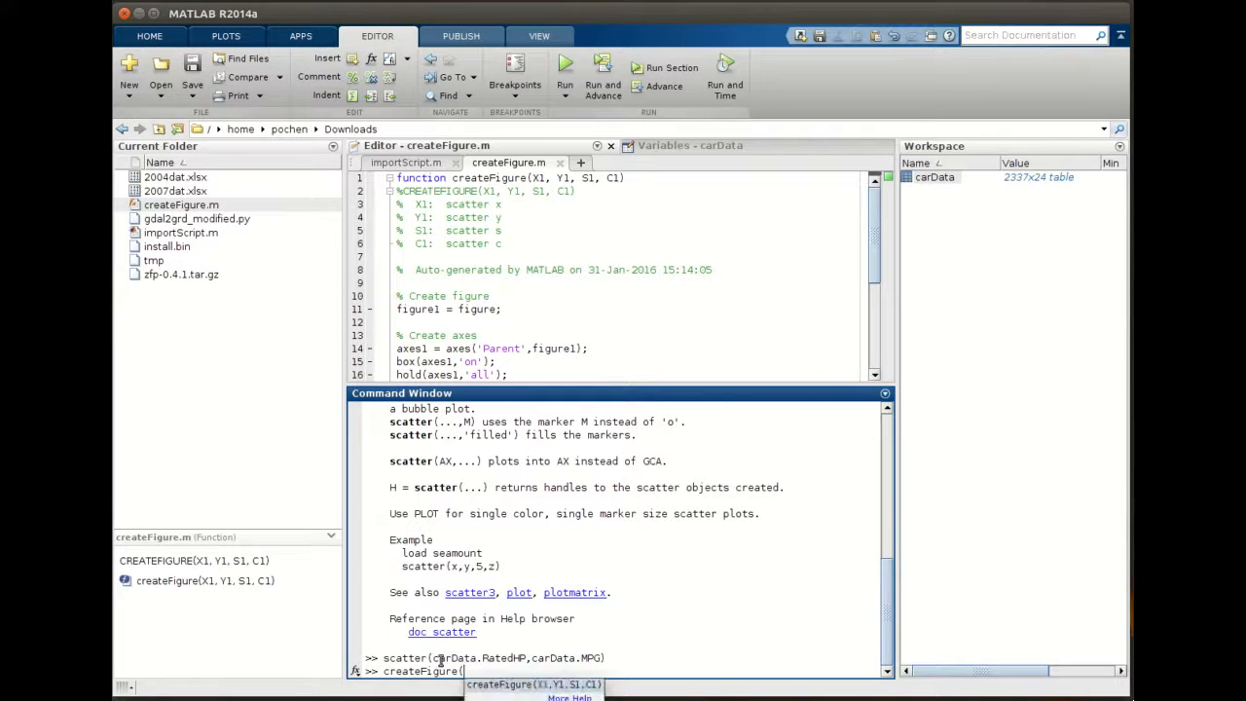
{"action": "left_click_drag", "start_coordinate": [433, 659], "coordinate": [603, 662]}
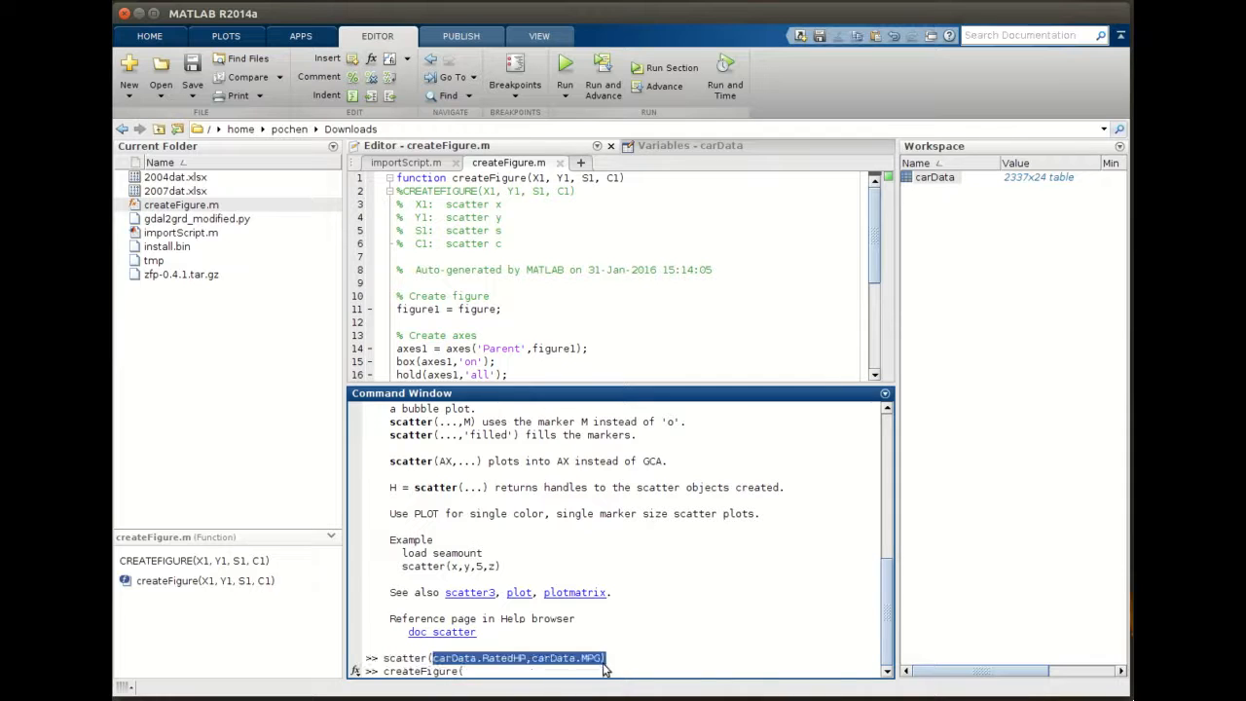
{"action": "middle_click", "coordinate": [696, 638]}
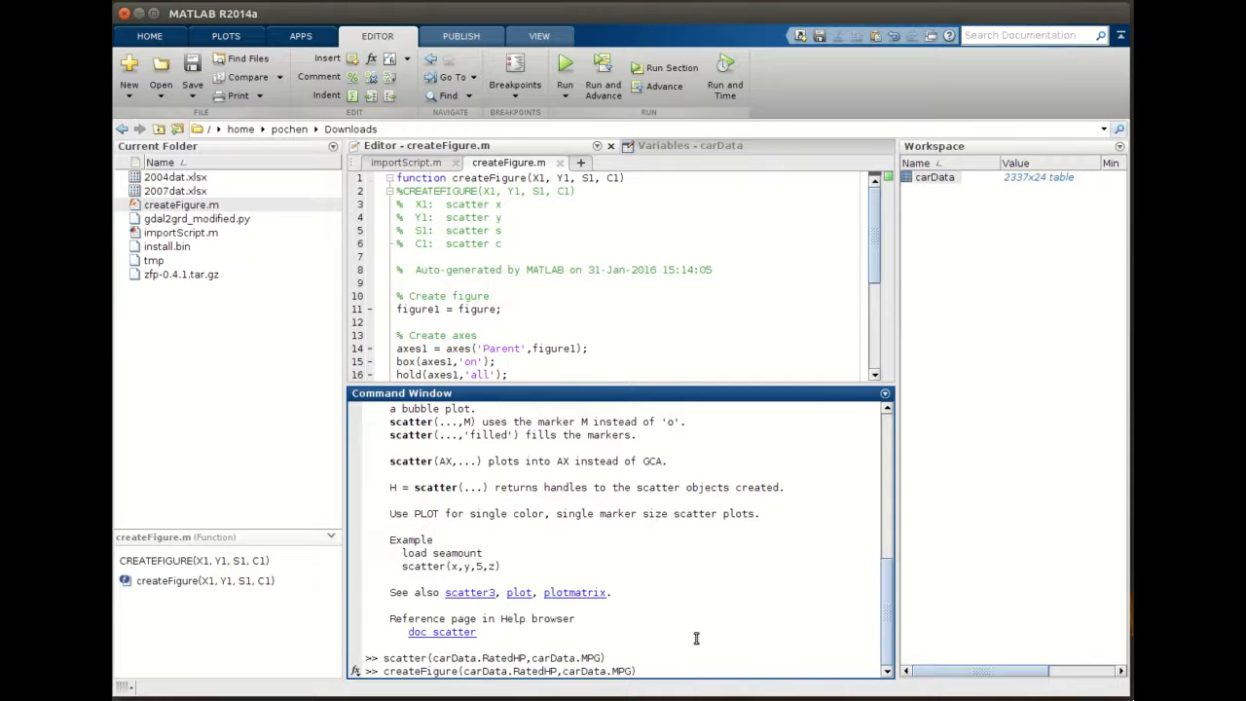
{"action": "key", "text": "Return"}
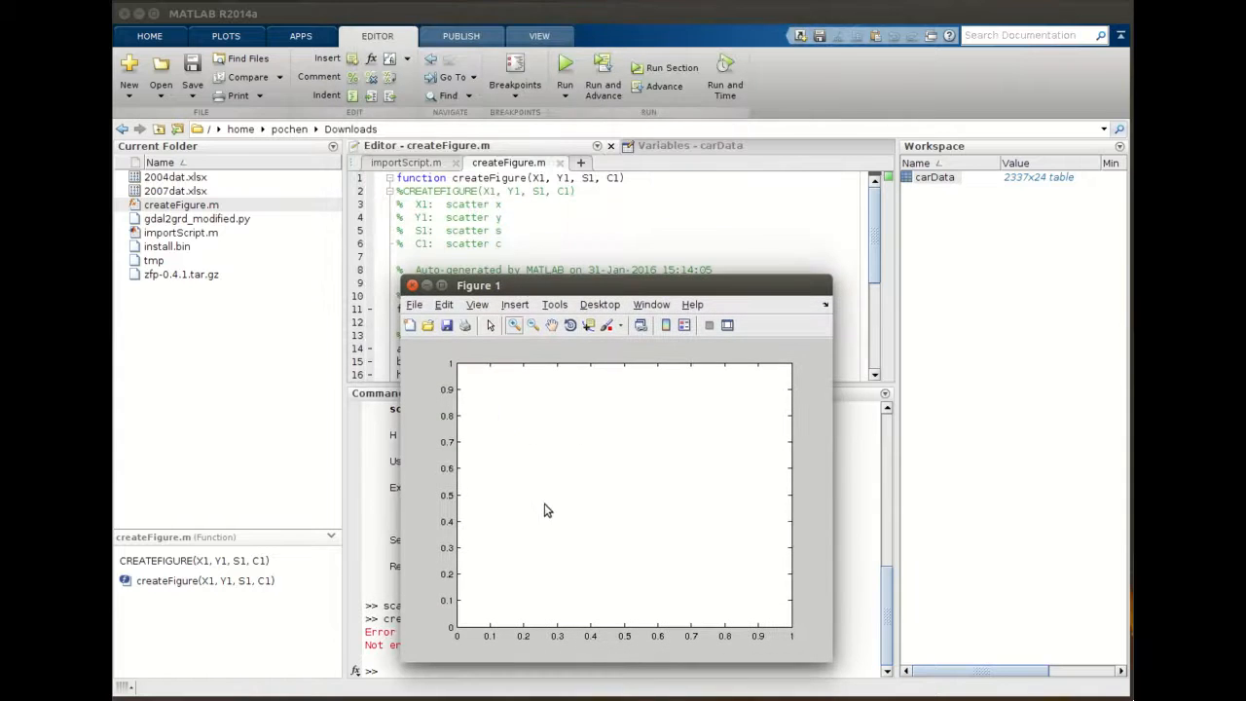
{"action": "left_click", "coordinate": [412, 285]}
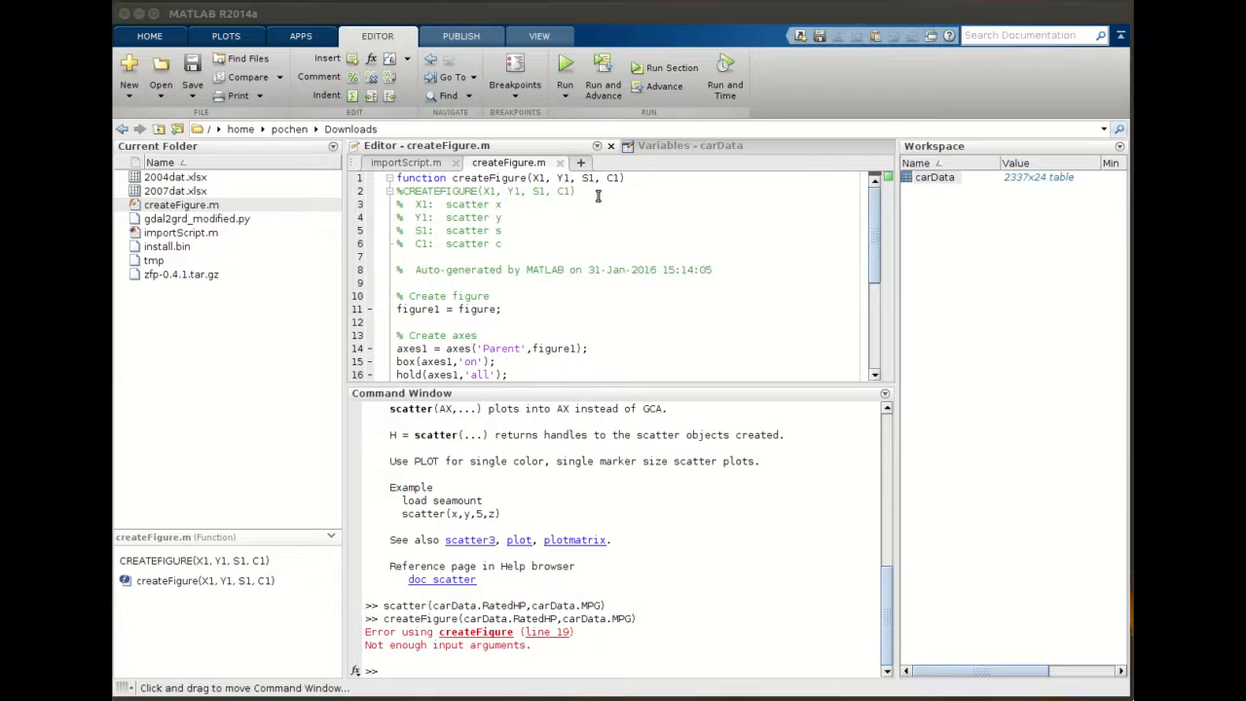
- Rerun createFigure with marker size 5 and color 'b' added, then close the figure
{"action": "left_click", "coordinate": [636, 607]}
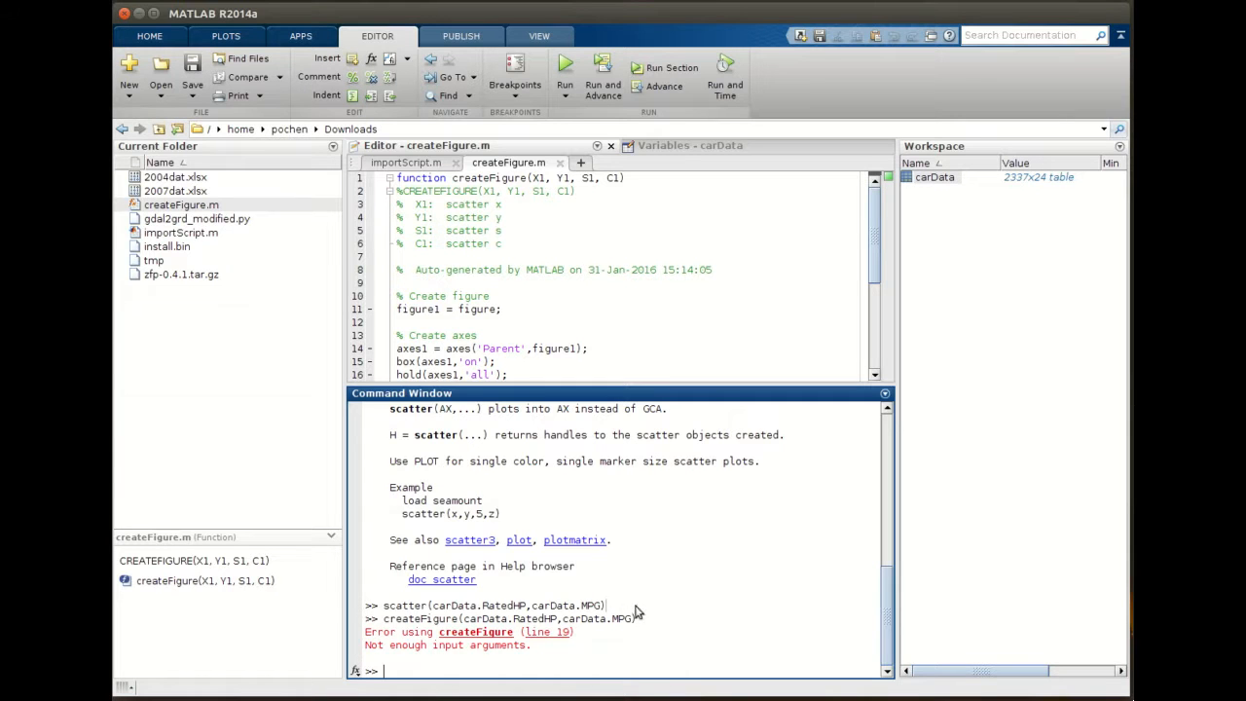
{"action": "key", "text": "Up"}
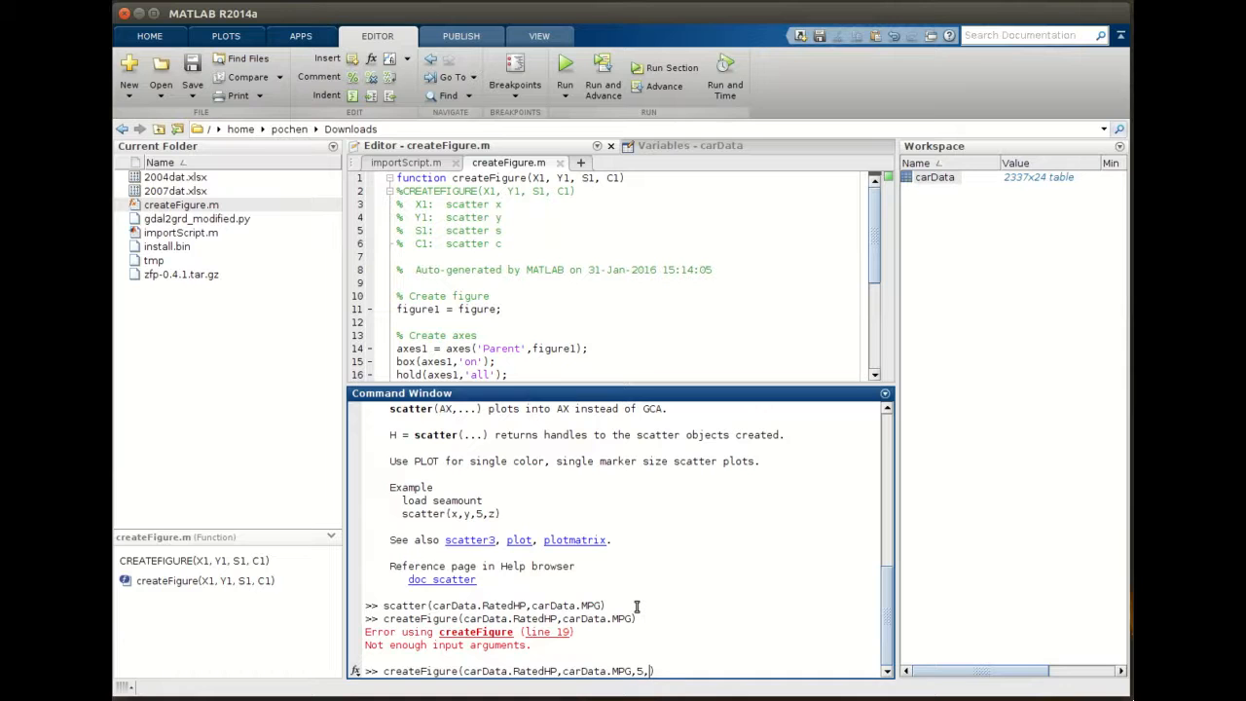
{"action": "type", "text": ",5,'b"}
{"action": "type", "text": "'"}
{"action": "key", "text": "Return"}
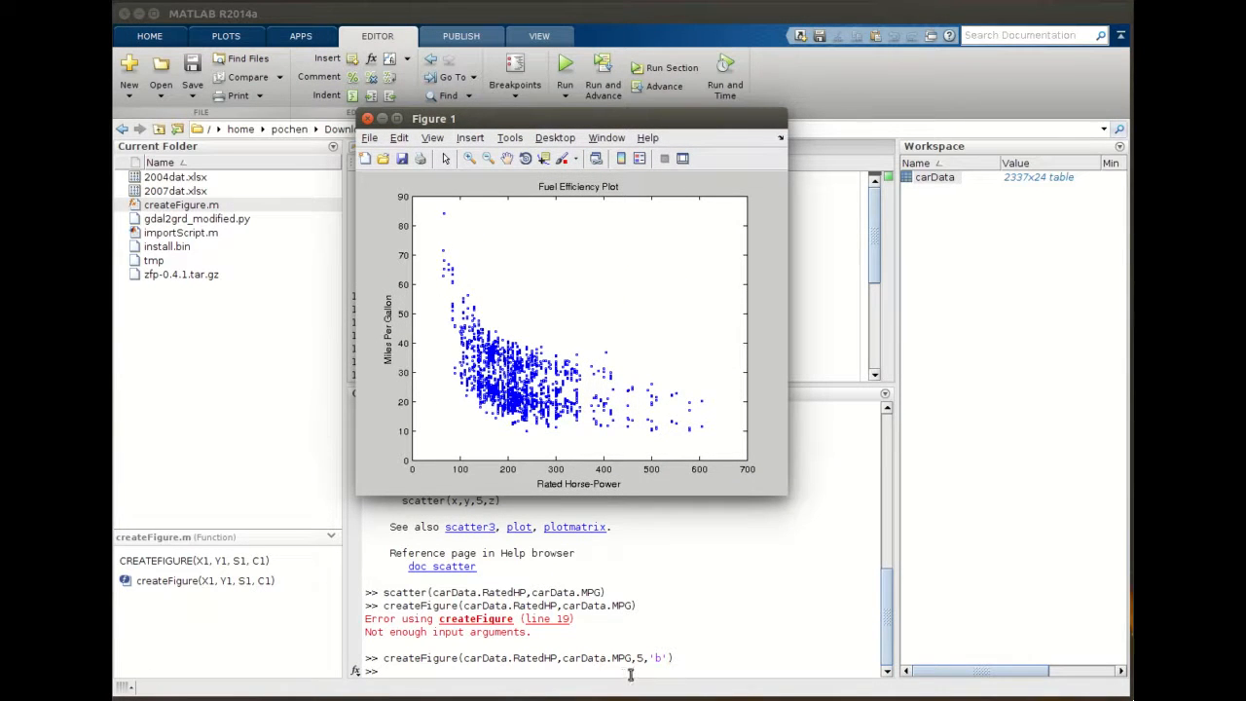
{"action": "left_click", "coordinate": [368, 119]}
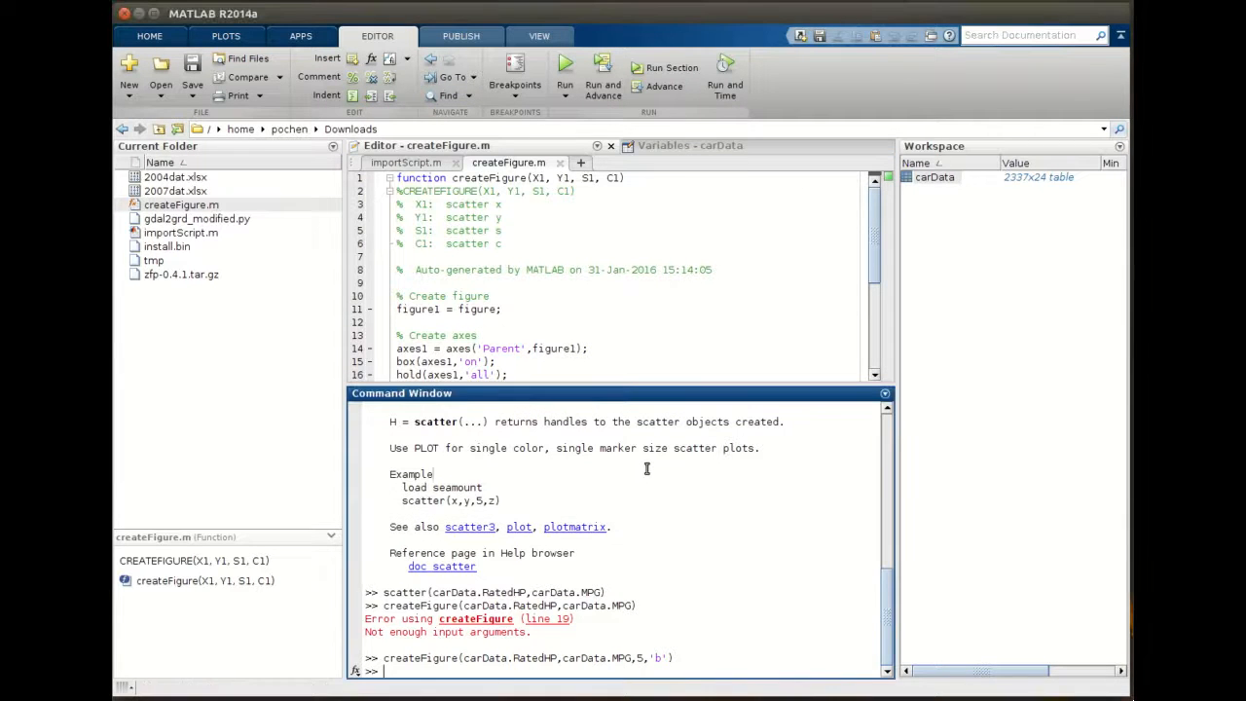
- Rerun createFigure with marker size 10 and marker spec 'bo', then close the figure
{"action": "key", "text": "Up"}
{"action": "key", "text": "BackSpace"}
{"action": "type", "text": "10,'b"}
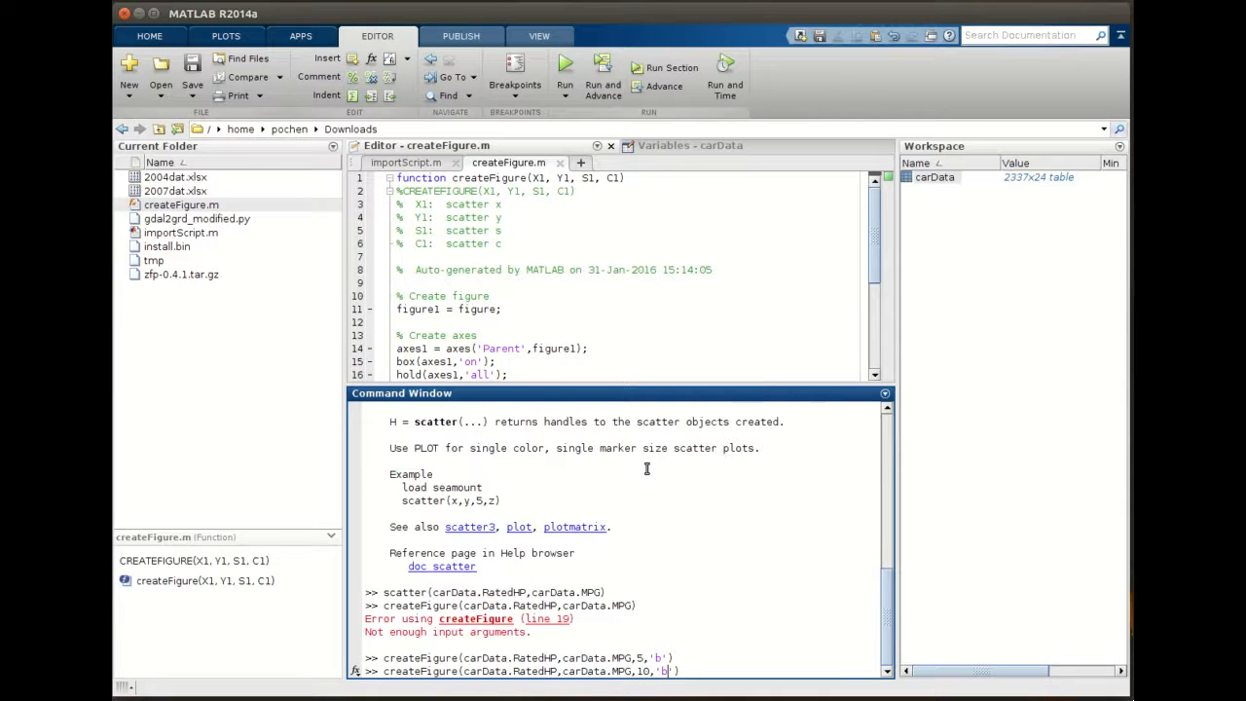
{"action": "type", "text": "o"}
{"action": "key", "text": "Return"}
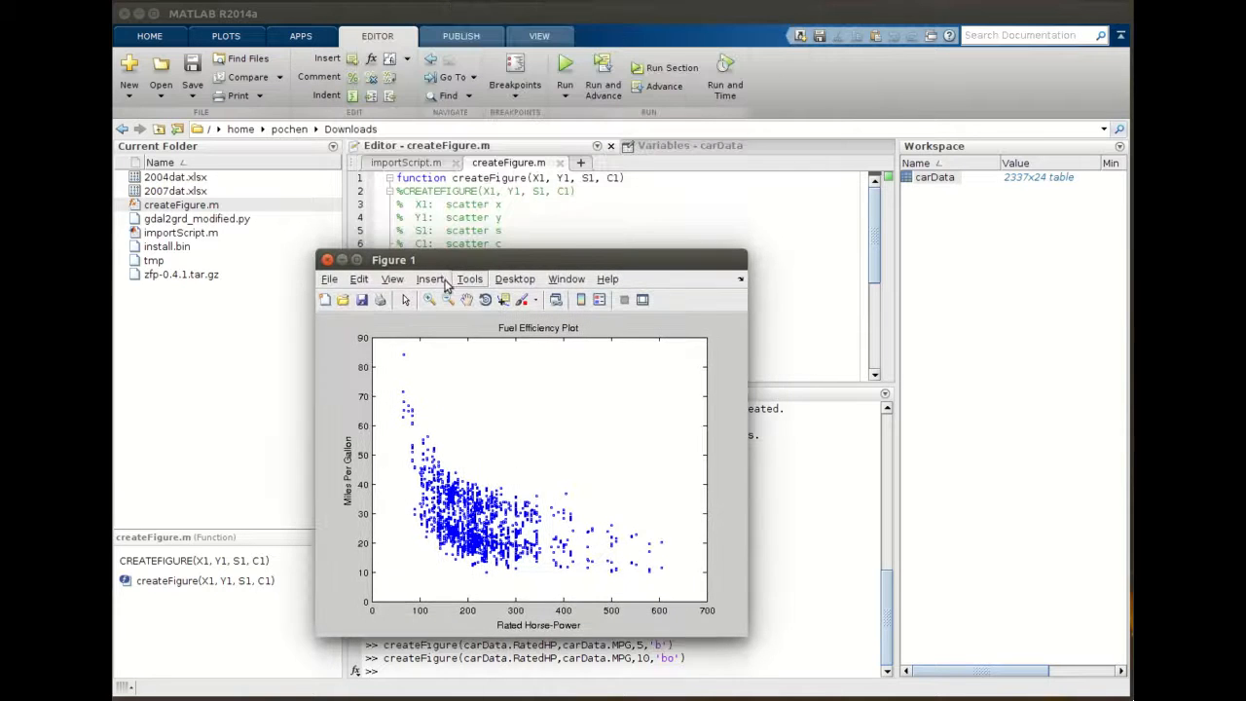
{"action": "left_click", "coordinate": [328, 261]}
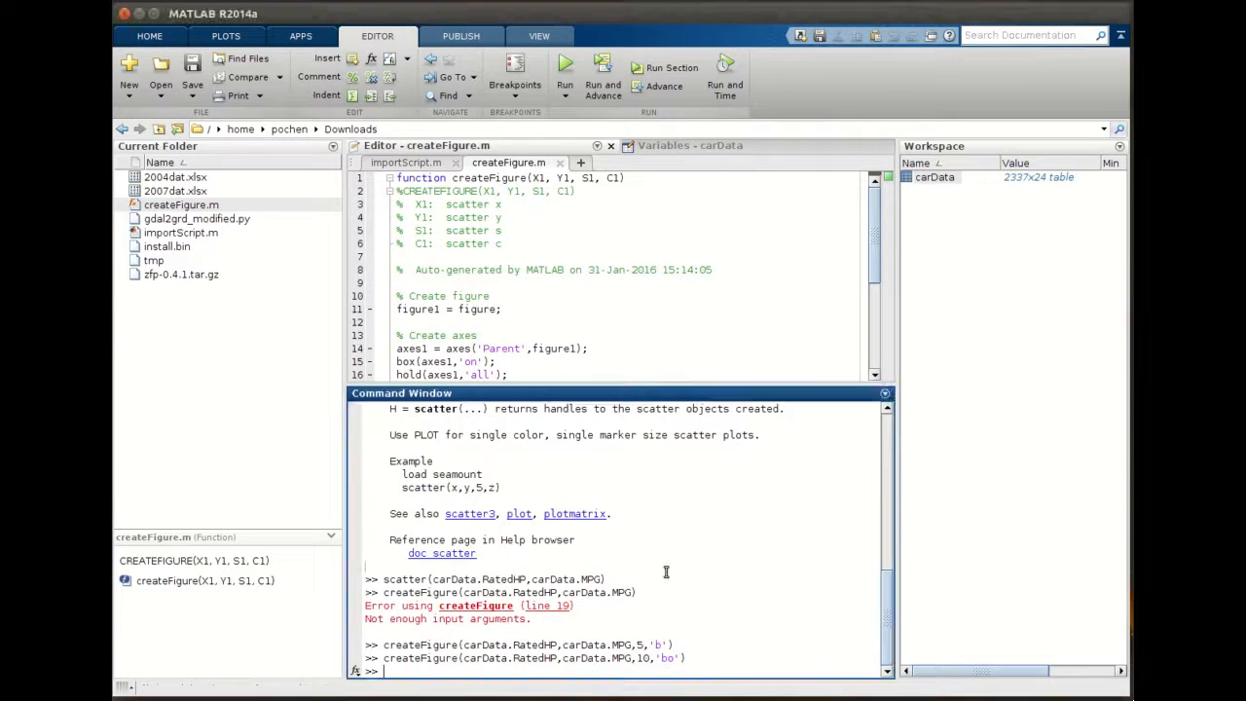
- Try running createFigure with only a marker size of 10, then close the empty figure
{"action": "key", "text": "Up"}
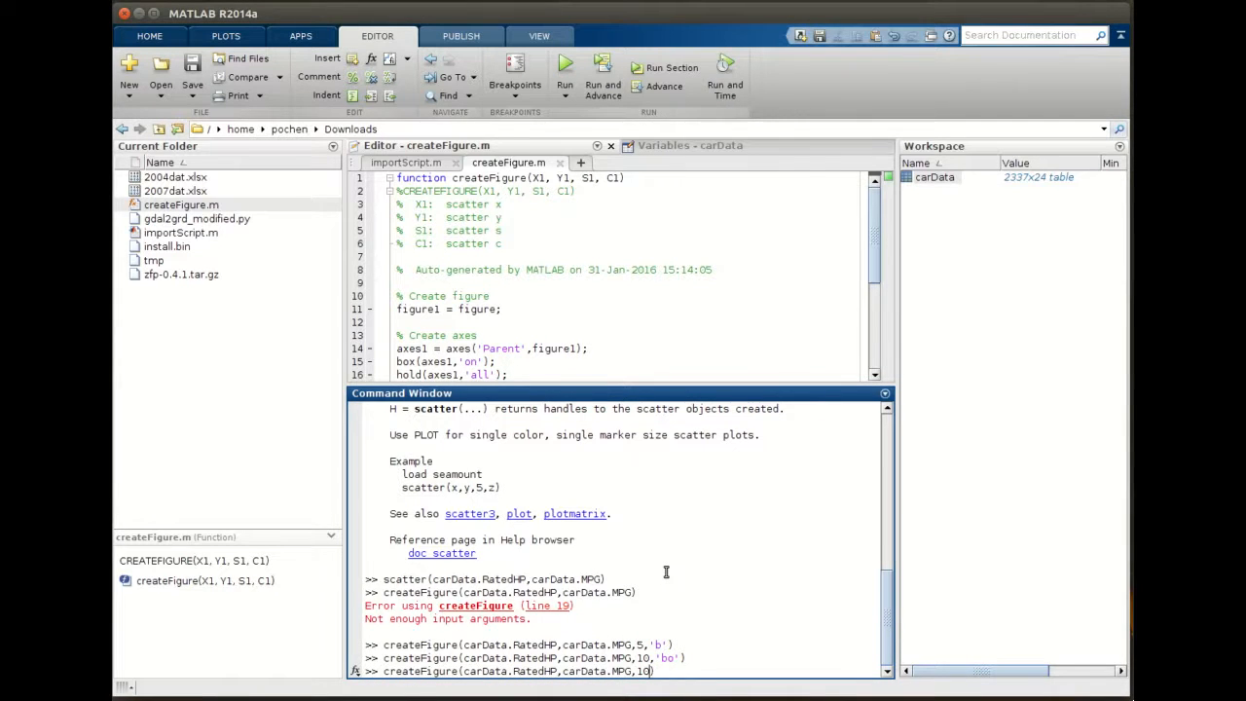
{"action": "key", "text": "Return"}
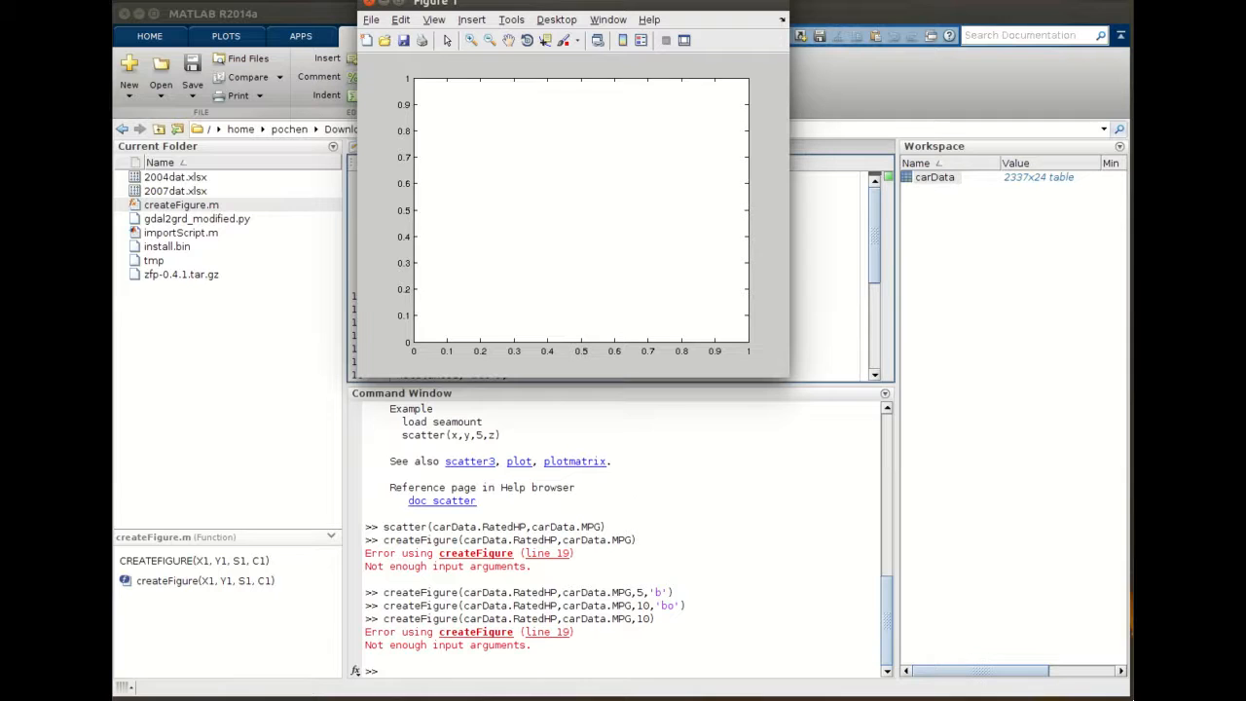
{"action": "left_click_drag", "start_coordinate": [497, 6], "coordinate": [497, 123]}
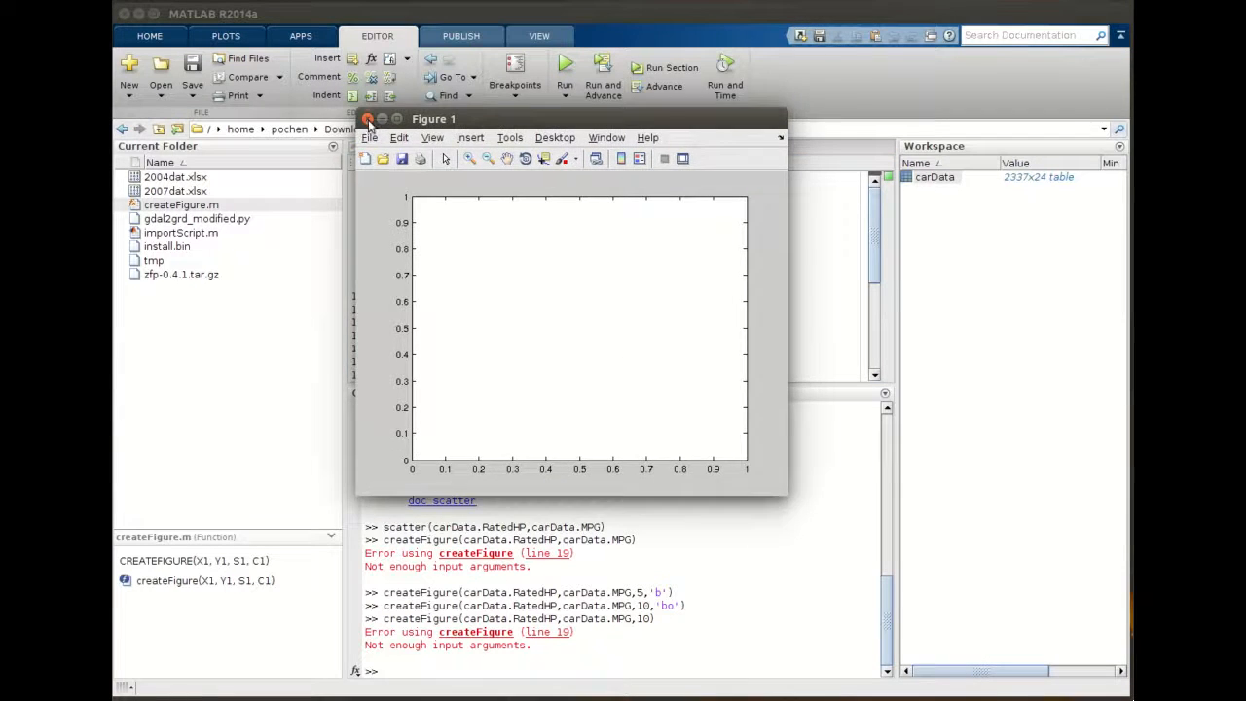
{"action": "left_click", "coordinate": [368, 117]}
- Rerun createFigure with carData.RatedHP, carData.MPG, marker size 50 and color 'b'
{"action": "left_click", "coordinate": [705, 638]}
{"action": "key", "text": "Up"}
{"action": "key", "text": "Up"}
{"action": "key", "text": "Left"}
{"action": "key", "text": "Left"}
{"action": "key", "text": "Left"}
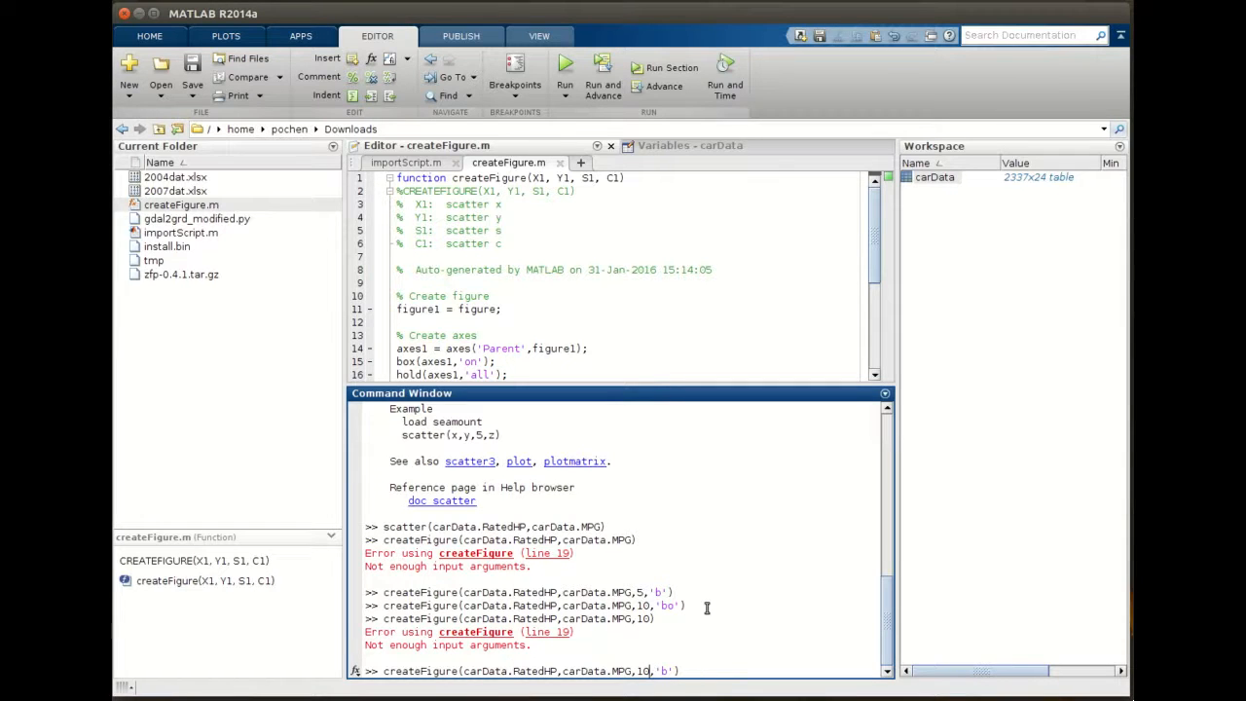
{"action": "double_click", "coordinate": [643, 671]}
{"action": "left_click", "coordinate": [648, 671]}
{"action": "key", "text": "BackSpace"}
{"action": "type", "text": "5"}
{"action": "key", "text": "Return"}
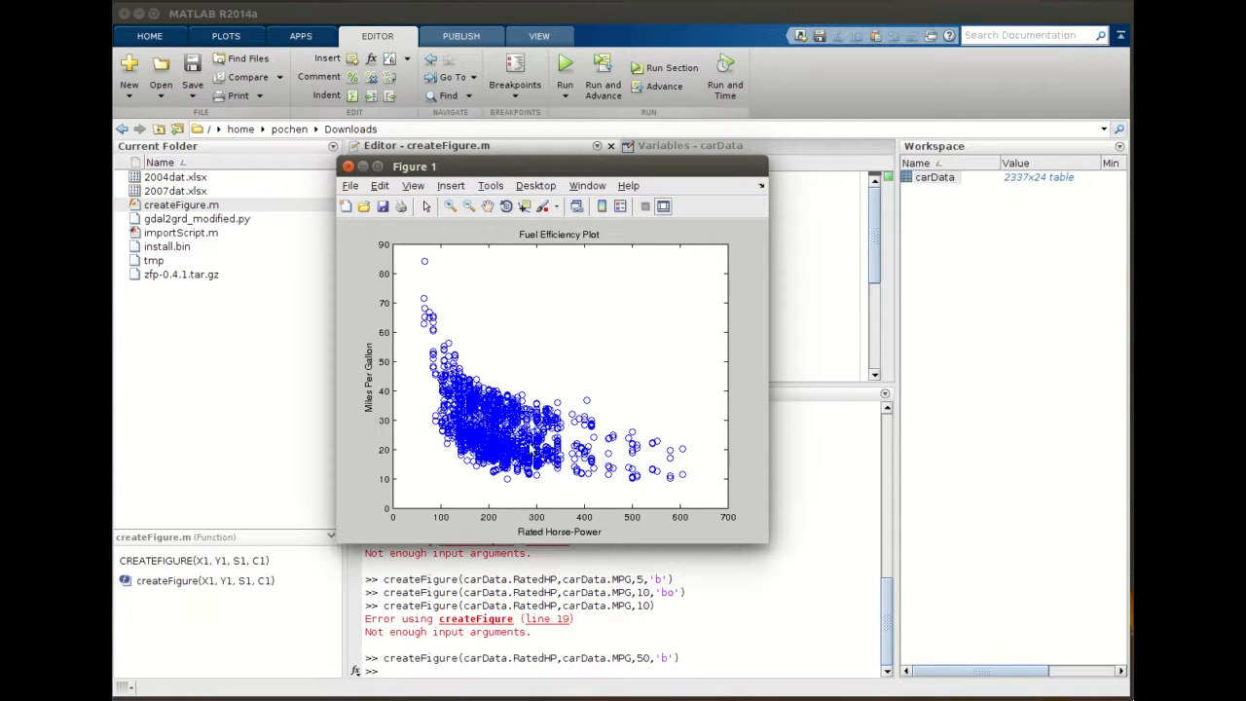
- Close the figure, rerun createFigure with marker size 30 and color 'b', then close the new figure
{"action": "left_click", "coordinate": [347, 166]}
{"action": "key", "text": "Up"}
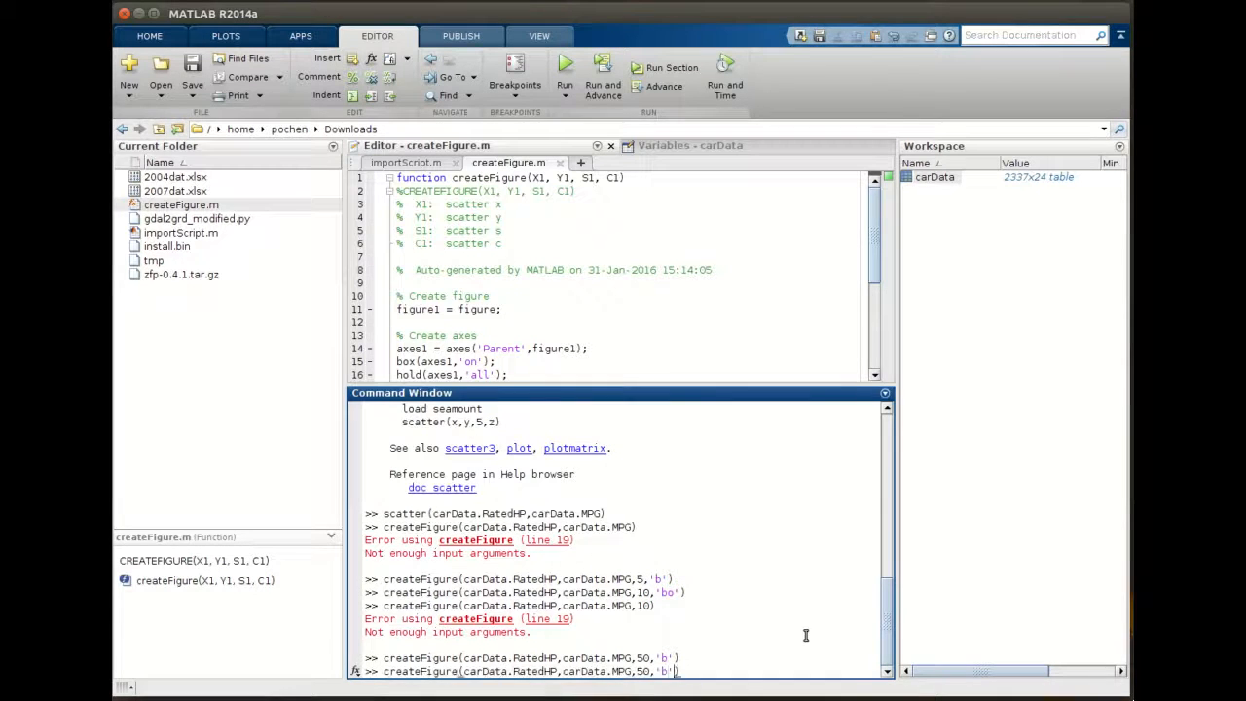
{"action": "key", "text": "Left"}
{"action": "key", "text": "BackSpace"}
{"action": "type", "text": "3"}
{"action": "key", "text": "Return"}
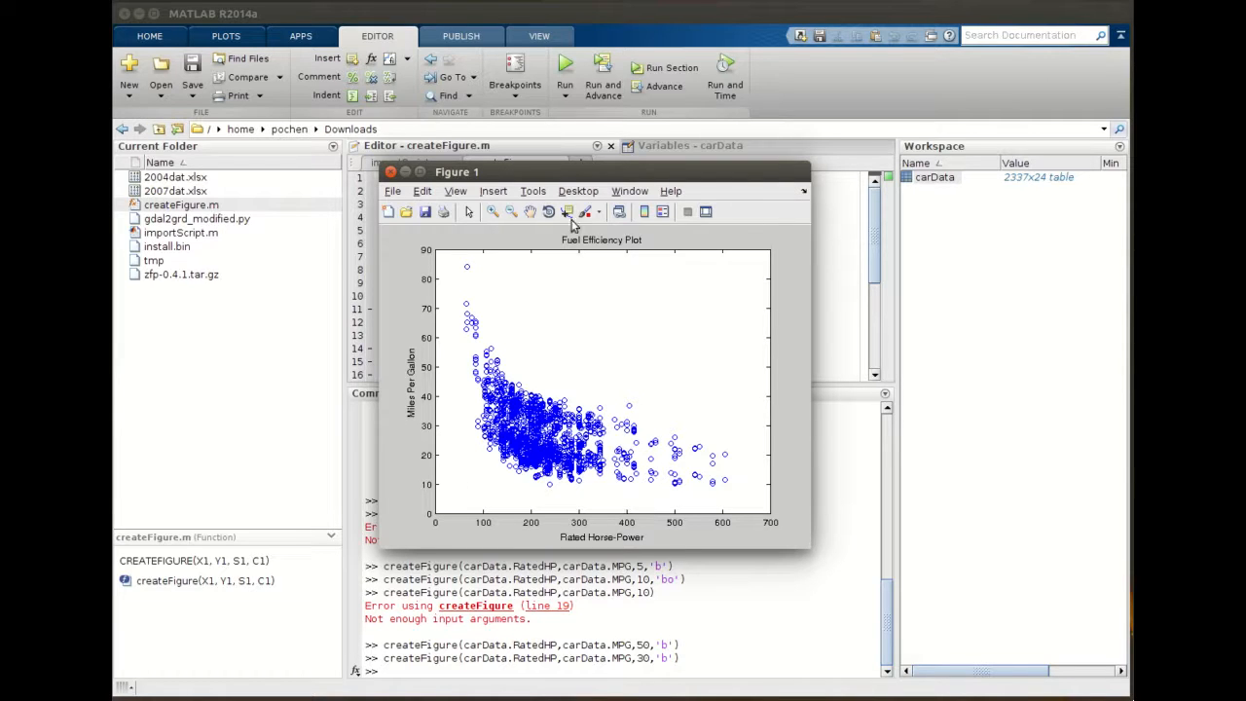
{"action": "left_click", "coordinate": [390, 173]}
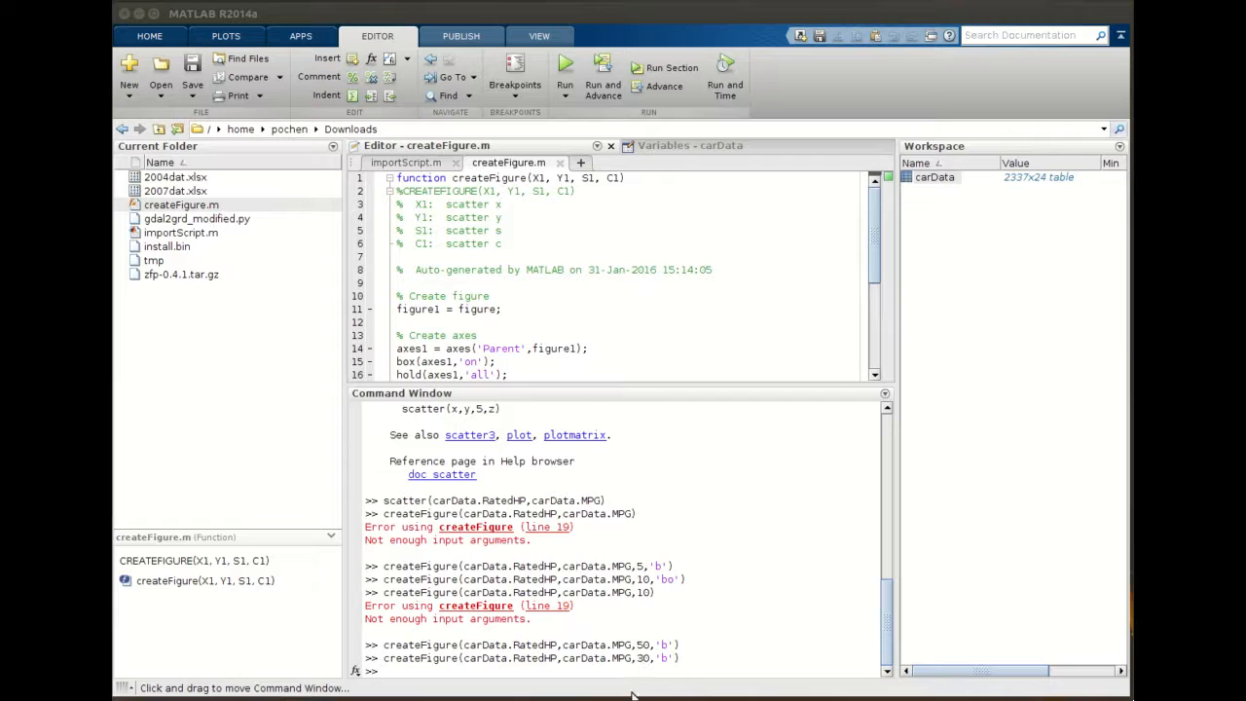
- Relate the size argument to S1 in the function signature, then rerun createFigure with marker size 30 and color 'r' and close the figure
{"action": "double_click", "coordinate": [643, 658]}
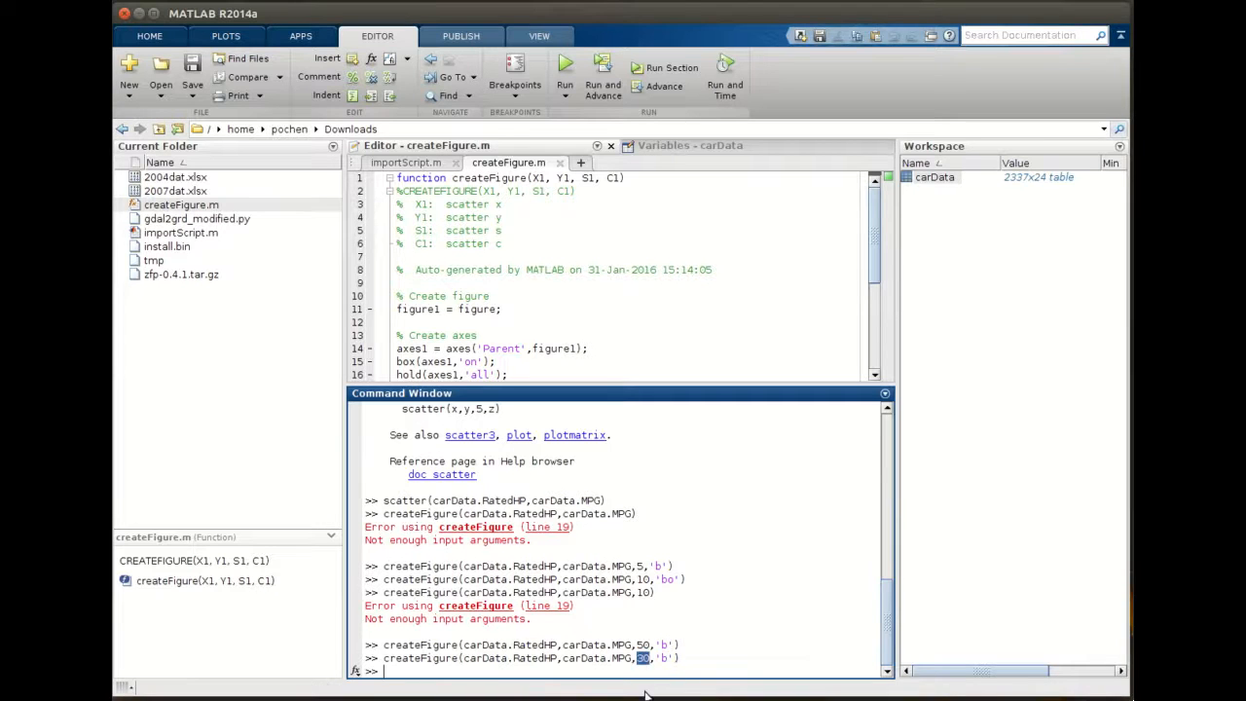
{"action": "left_click_drag", "start_coordinate": [657, 658], "coordinate": [673, 658]}
{"action": "left_click", "coordinate": [680, 658]}
{"action": "double_click", "coordinate": [588, 179]}
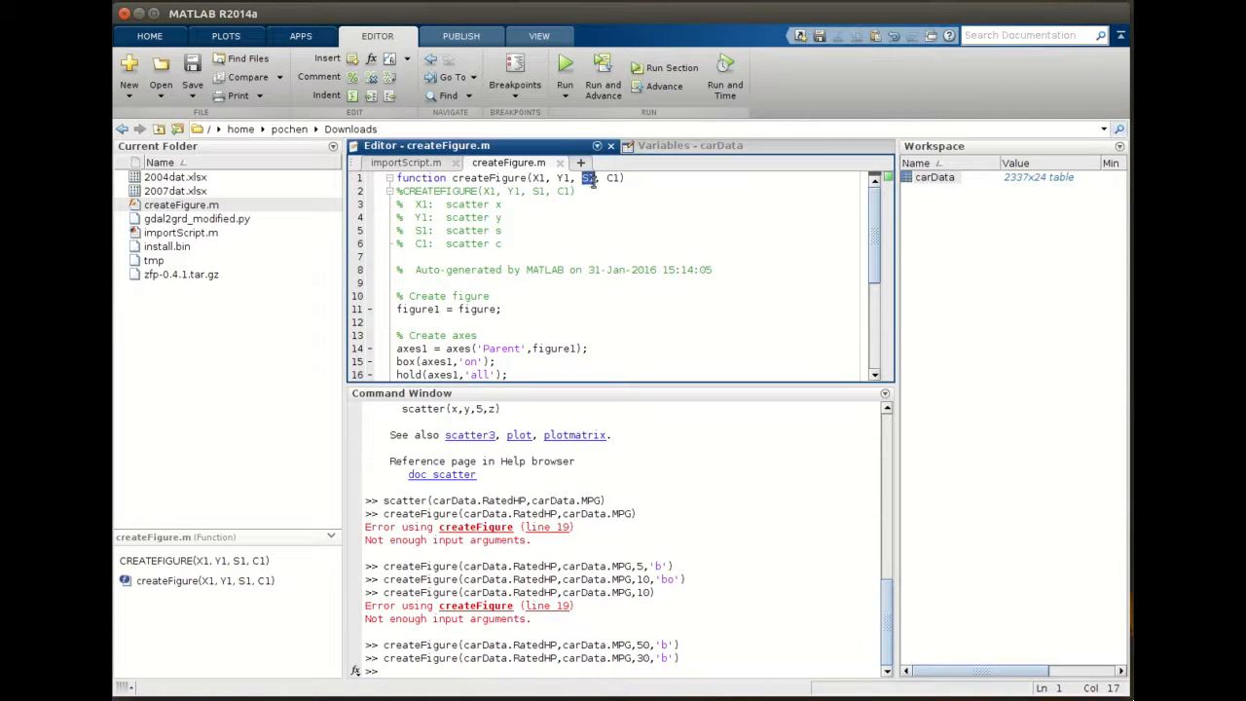
{"action": "left_click", "coordinate": [619, 178]}
{"action": "left_click", "coordinate": [712, 657]}
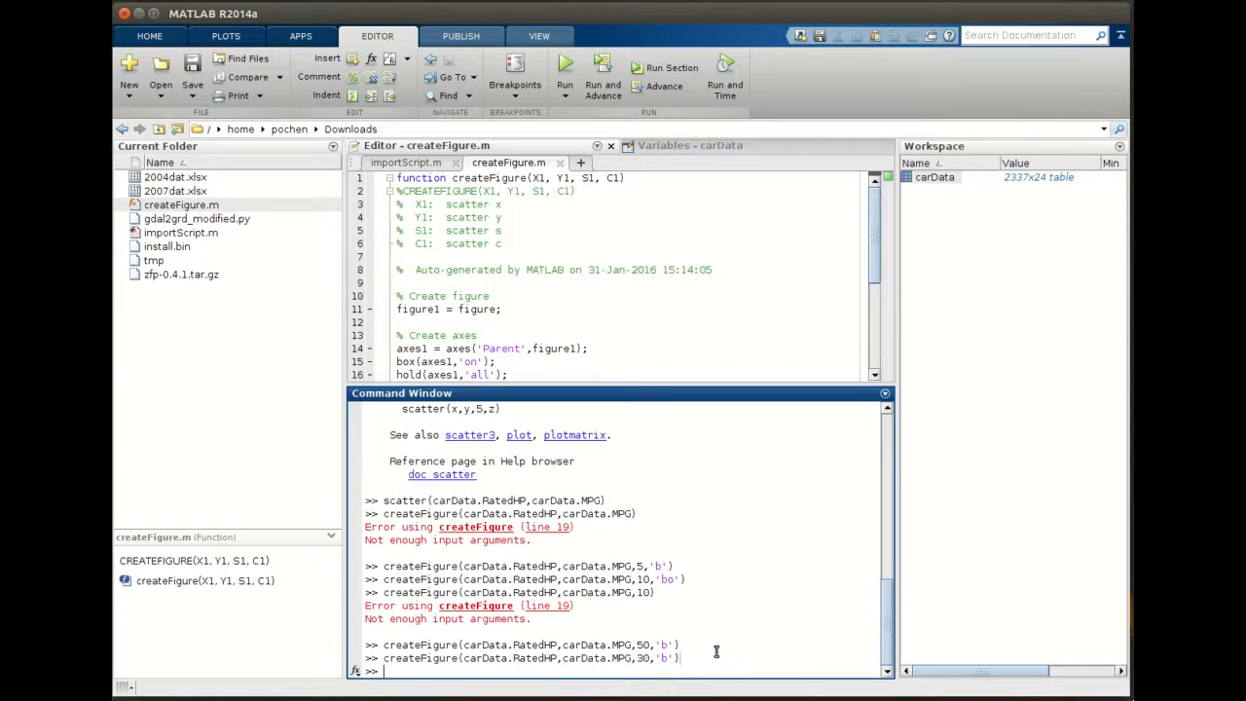
{"action": "key", "text": "Up"}
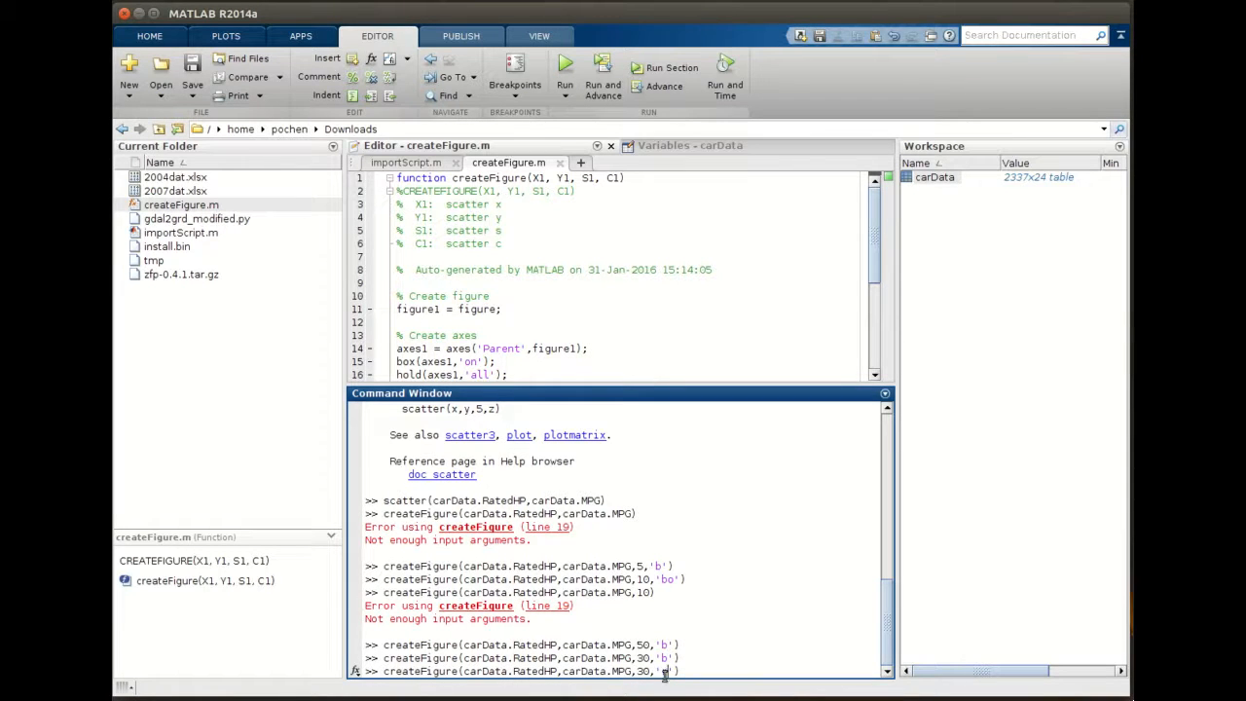
{"action": "key", "text": "Return"}
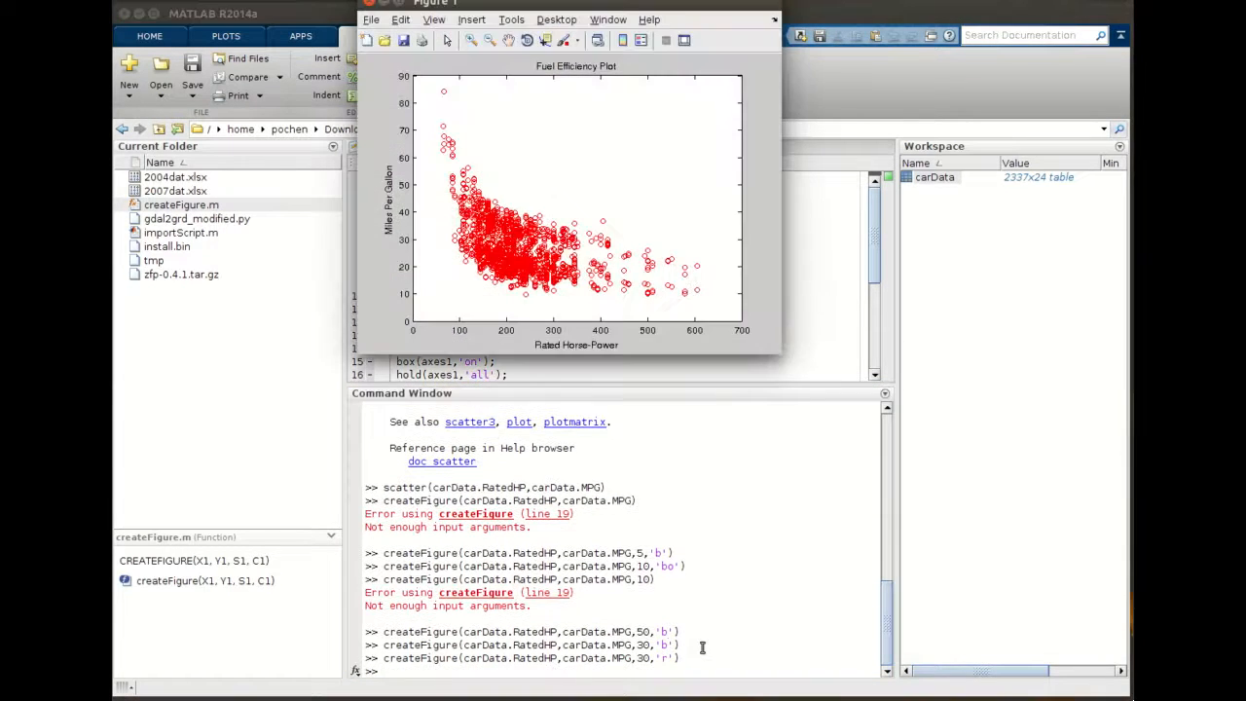
{"action": "left_click_drag", "start_coordinate": [729, 4], "coordinate": [754, 131]}
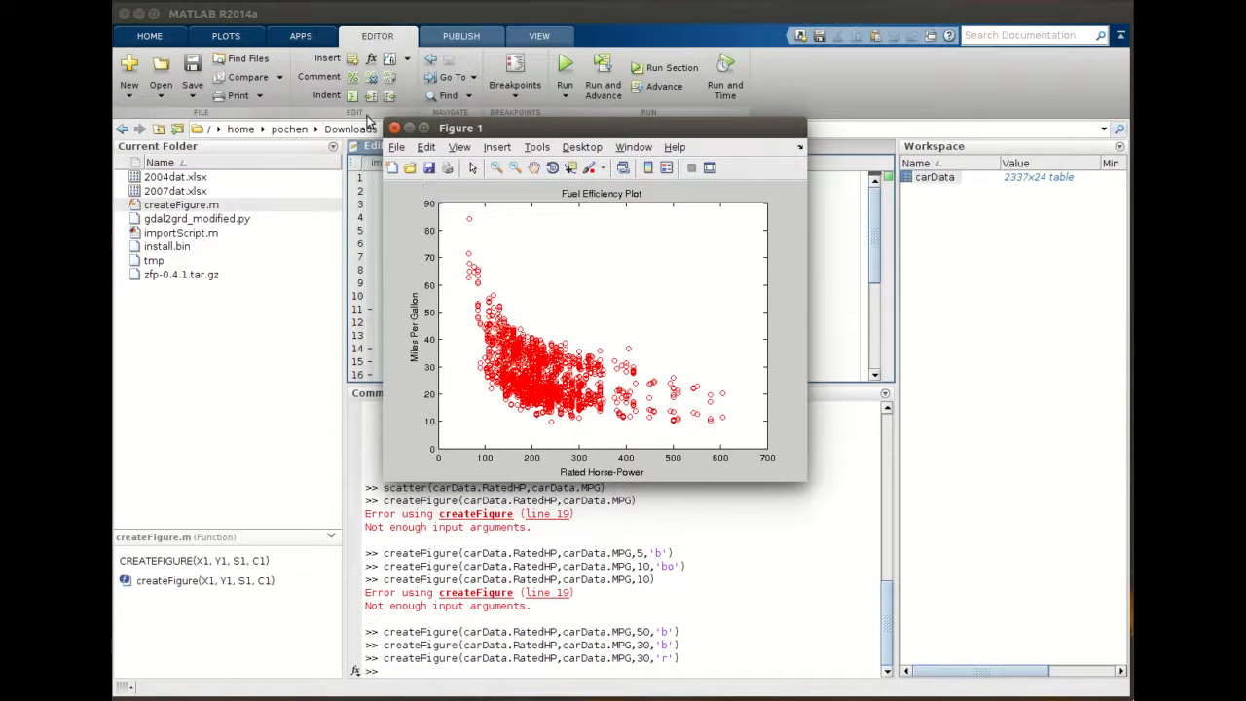
{"action": "left_click", "coordinate": [394, 130]}
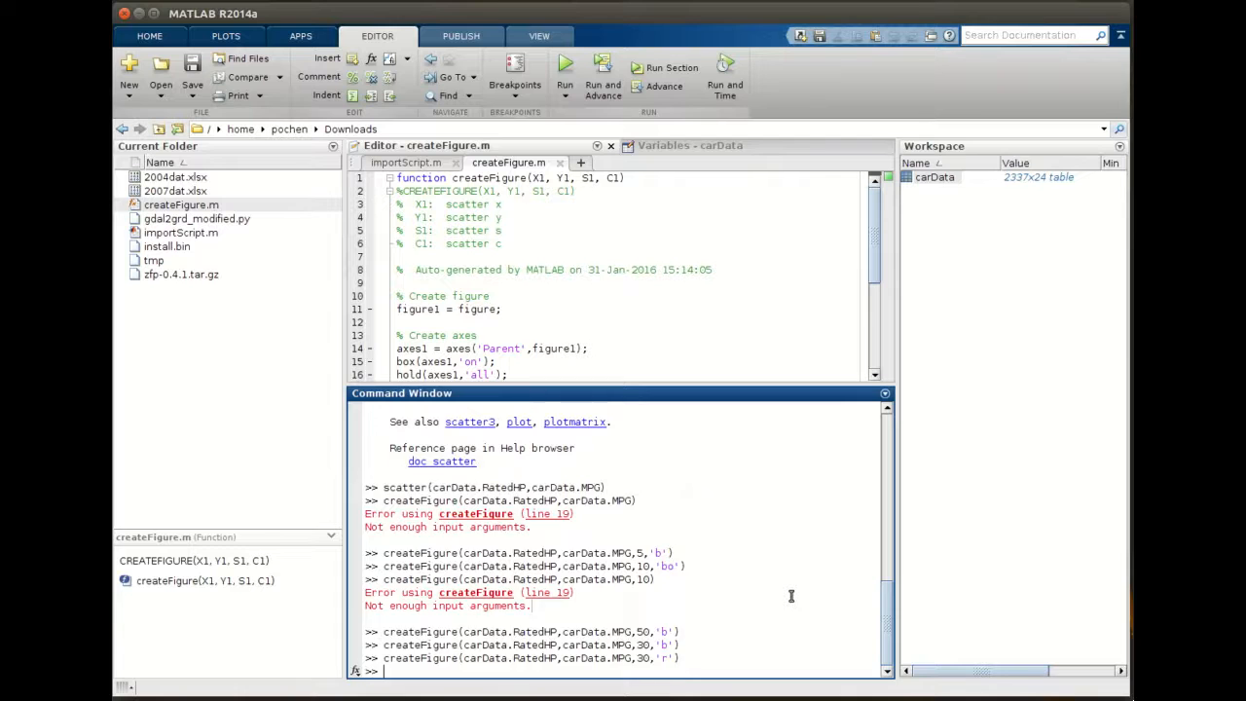
- Rerun createFigure with marker size 30 and color 'g', then close the figure
{"action": "key", "text": "Up"}
{"action": "key", "text": "Left"}
{"action": "key", "text": "Left"}
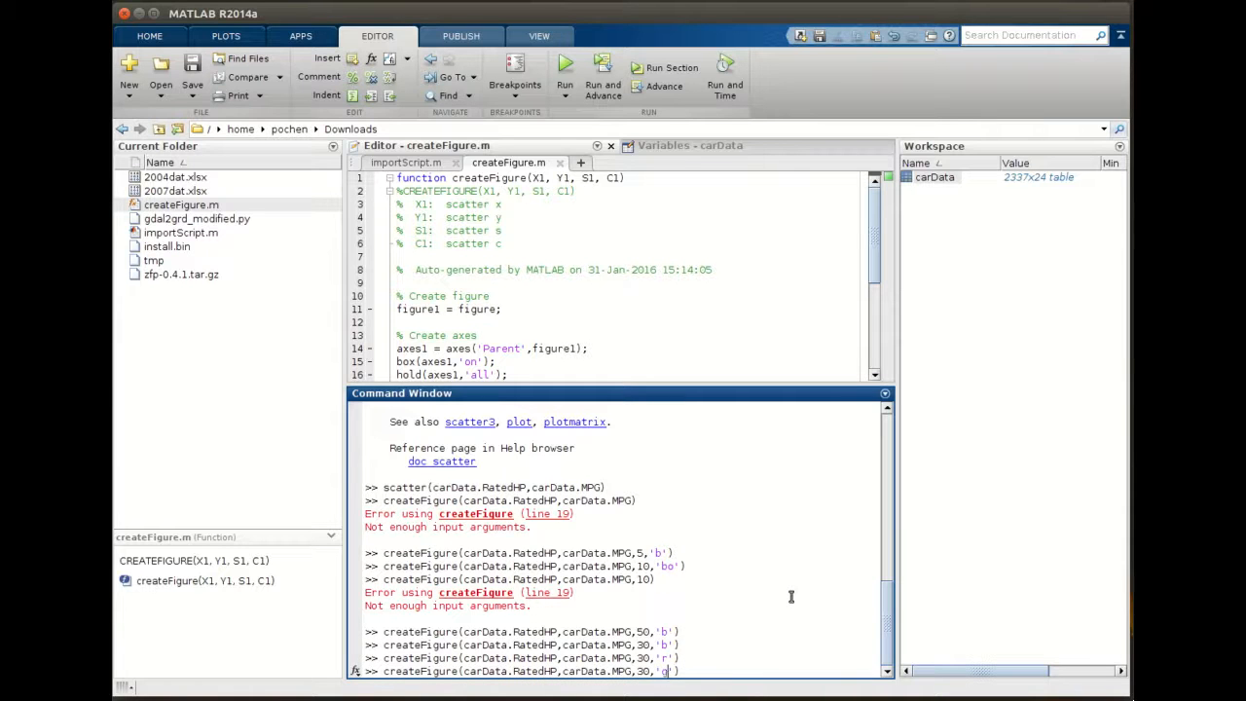
{"action": "key", "text": "Return"}
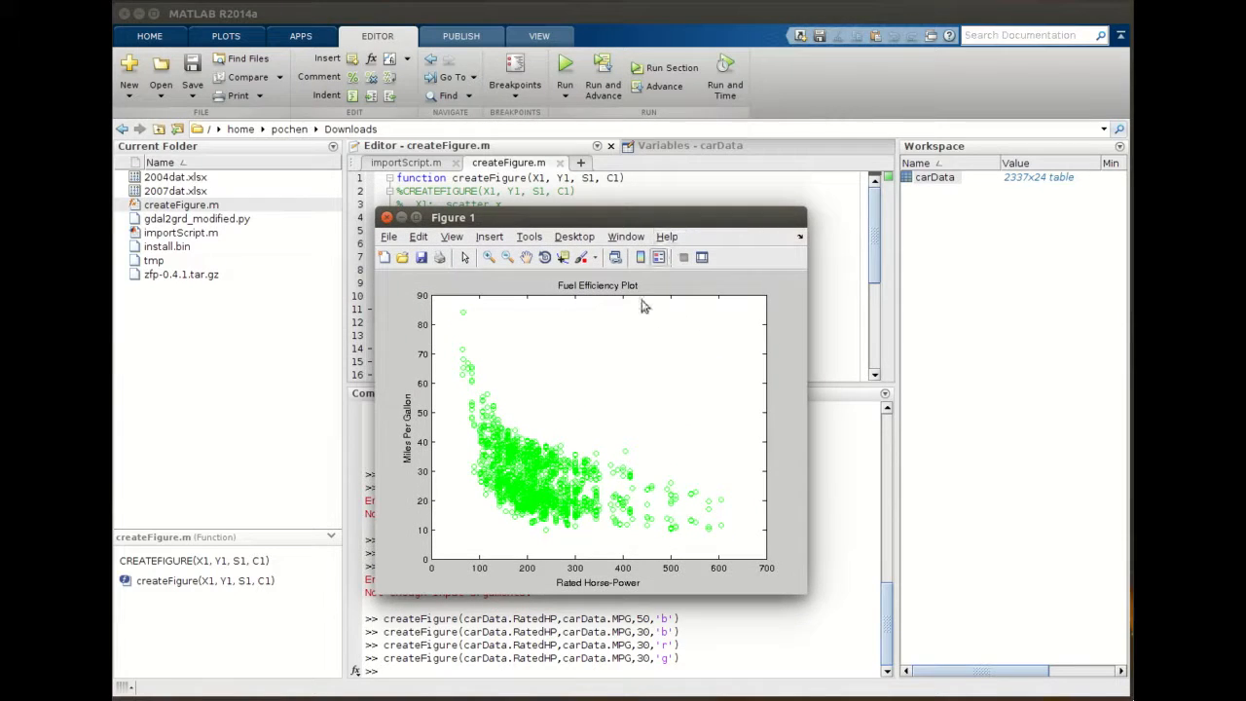
{"action": "left_click", "coordinate": [386, 217]}
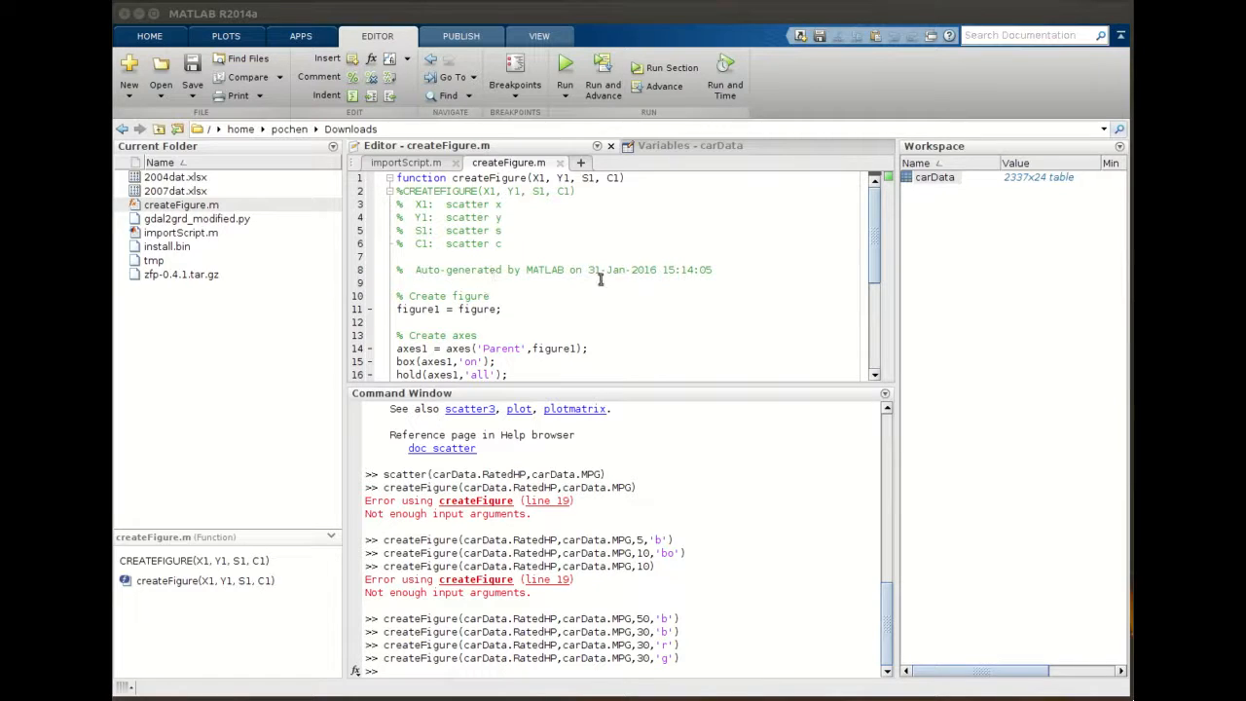
- Review the scatter, title and axis label lines in createFigure.m
{"action": "scroll", "coordinate": [535, 278], "scroll_direction": "down", "scroll_amount": 5}
{"action": "scroll", "coordinate": [516, 287], "scroll_direction": "up", "scroll_amount": 5}
{"action": "scroll", "coordinate": [557, 270], "scroll_direction": "down", "scroll_amount": 5}
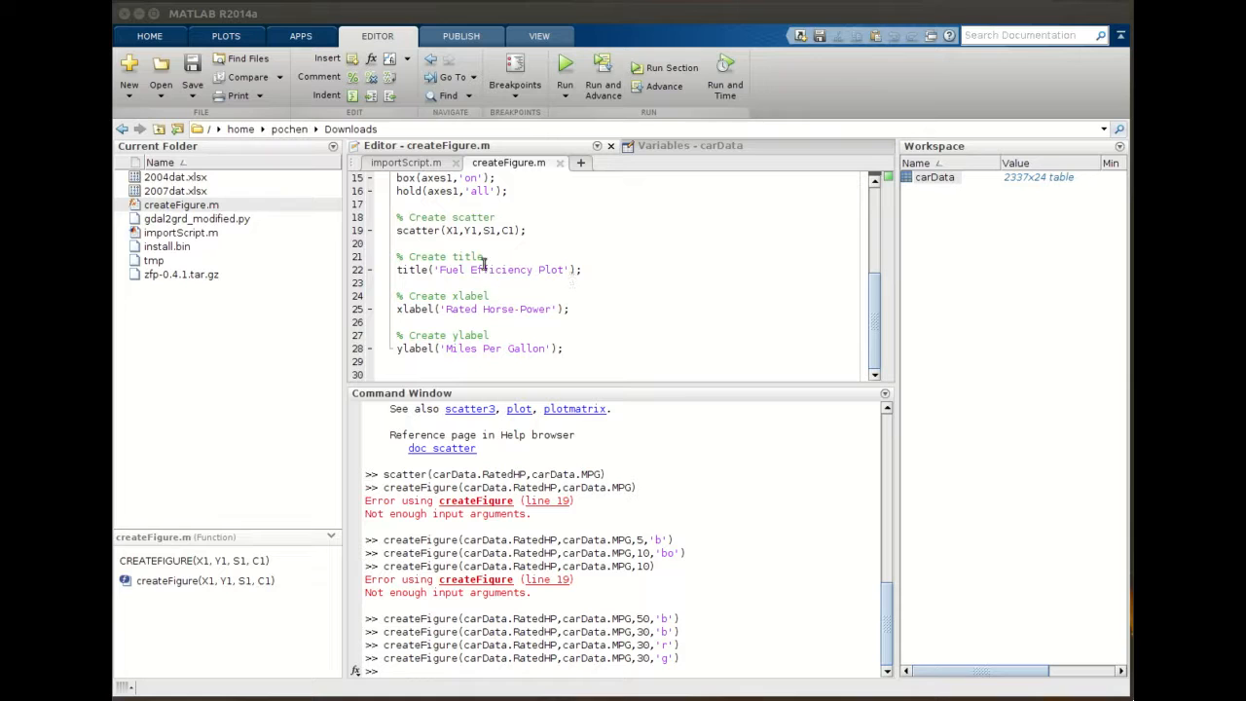